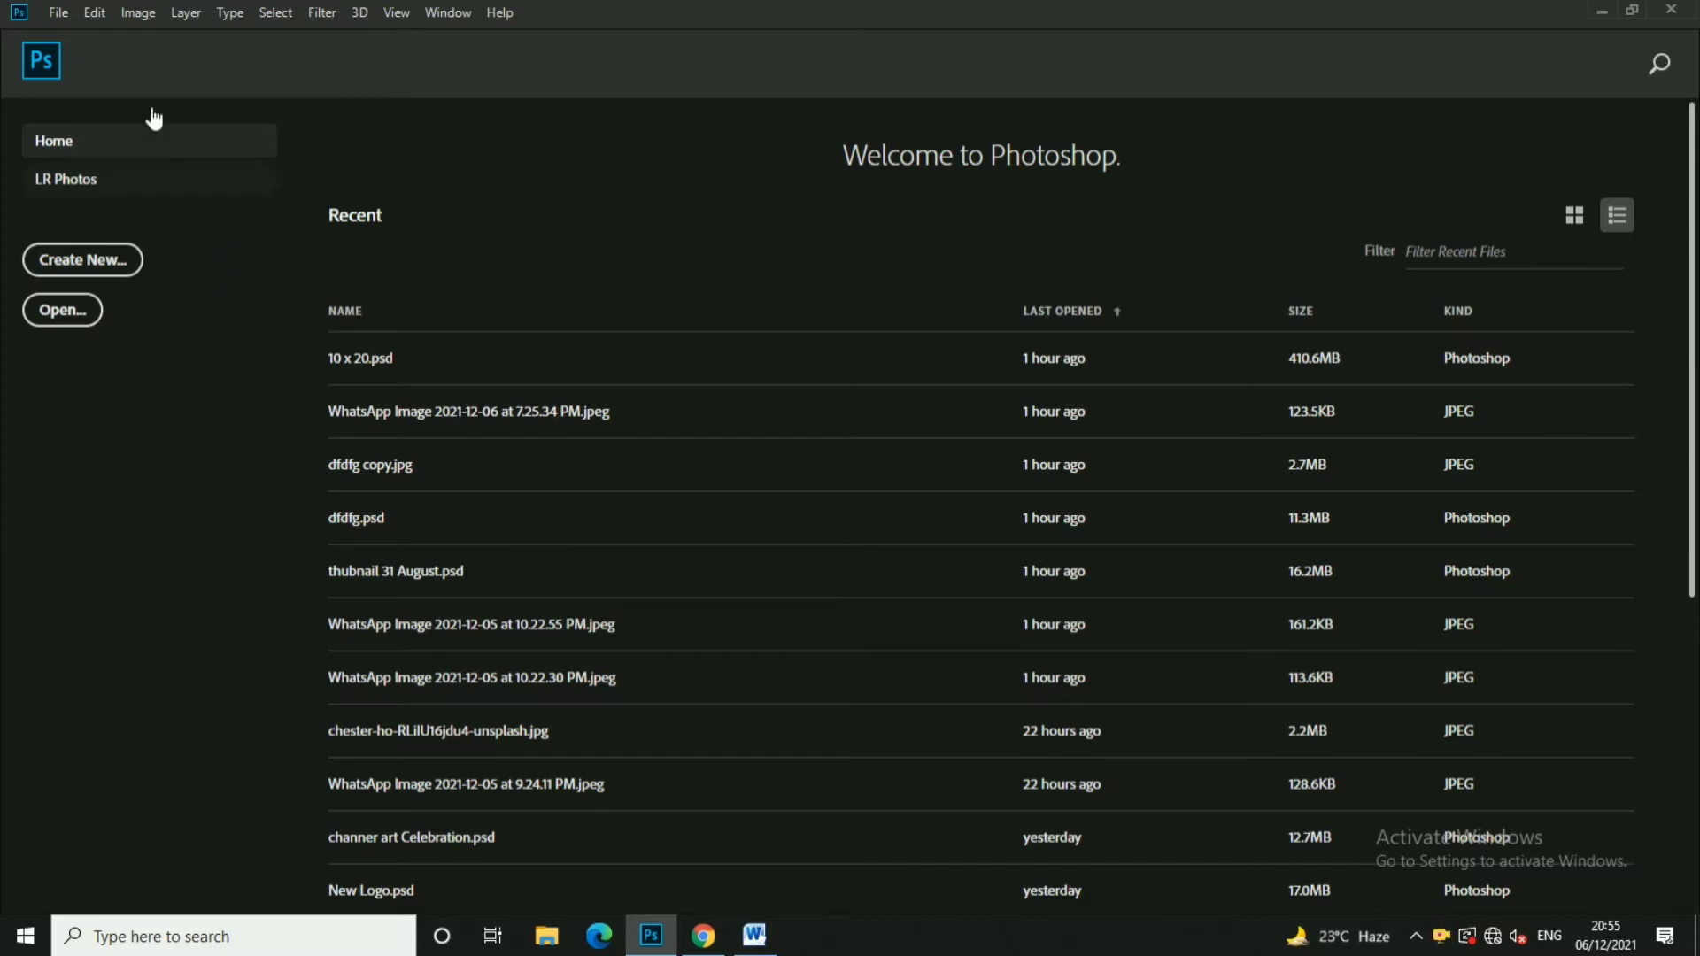
Open the File menu from the Photoshop Home screen
click(61, 12)
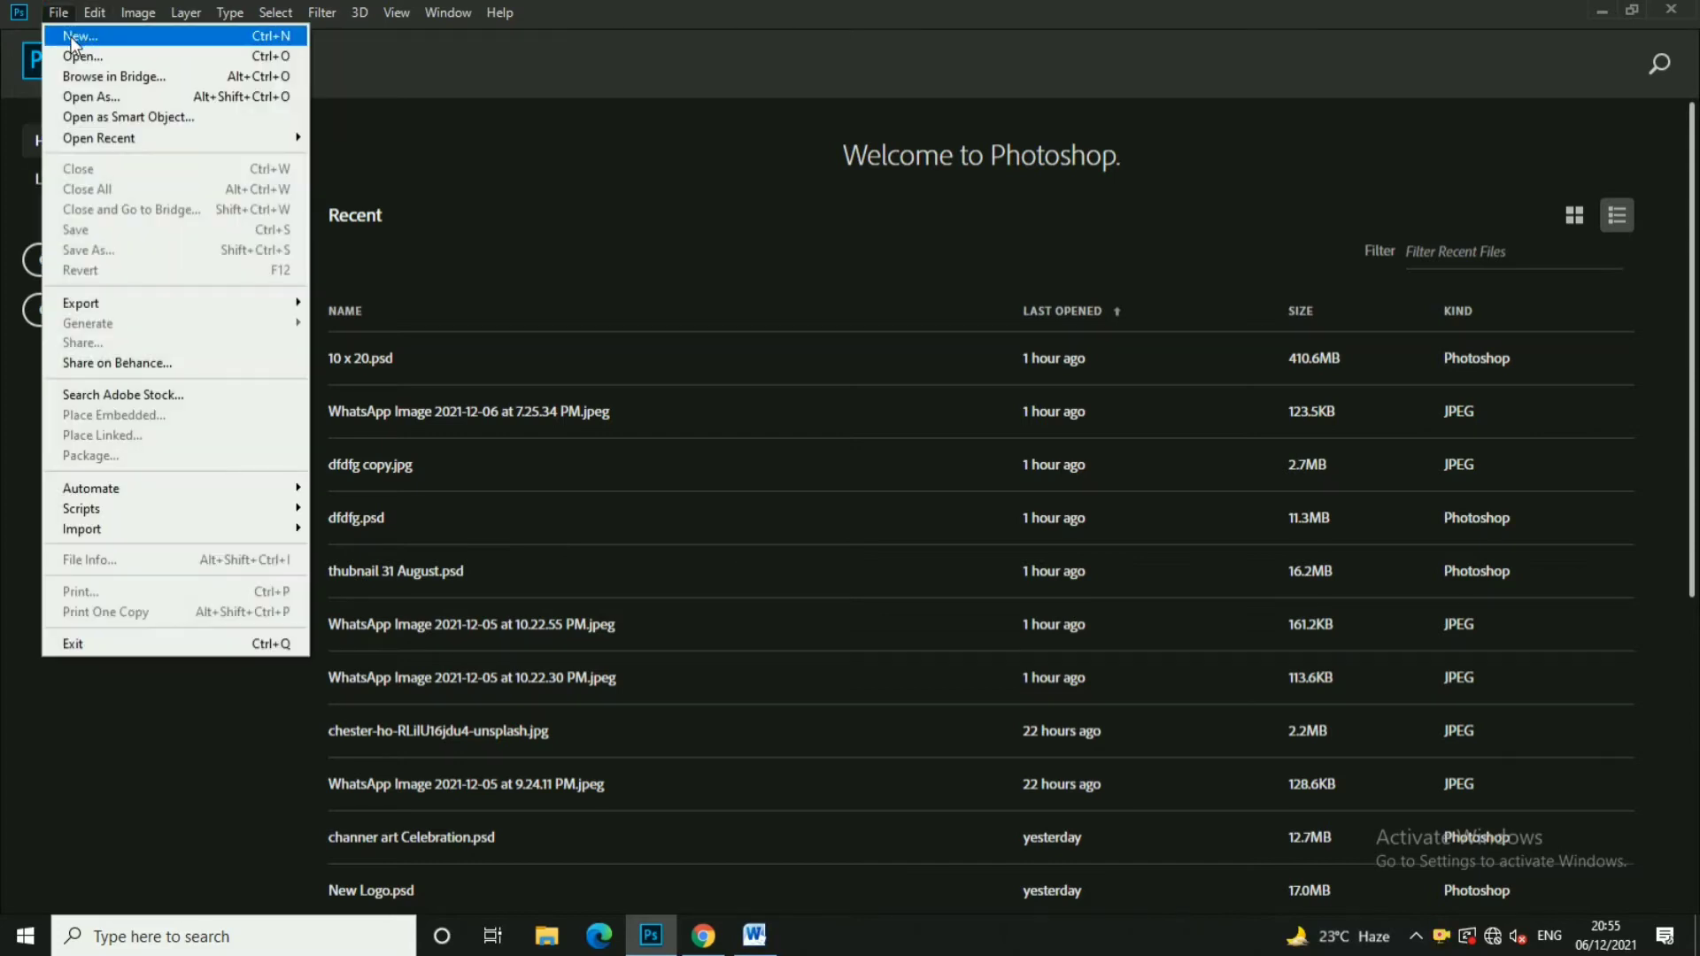
Start a new document named 'Round Text Effect'
click(106, 41)
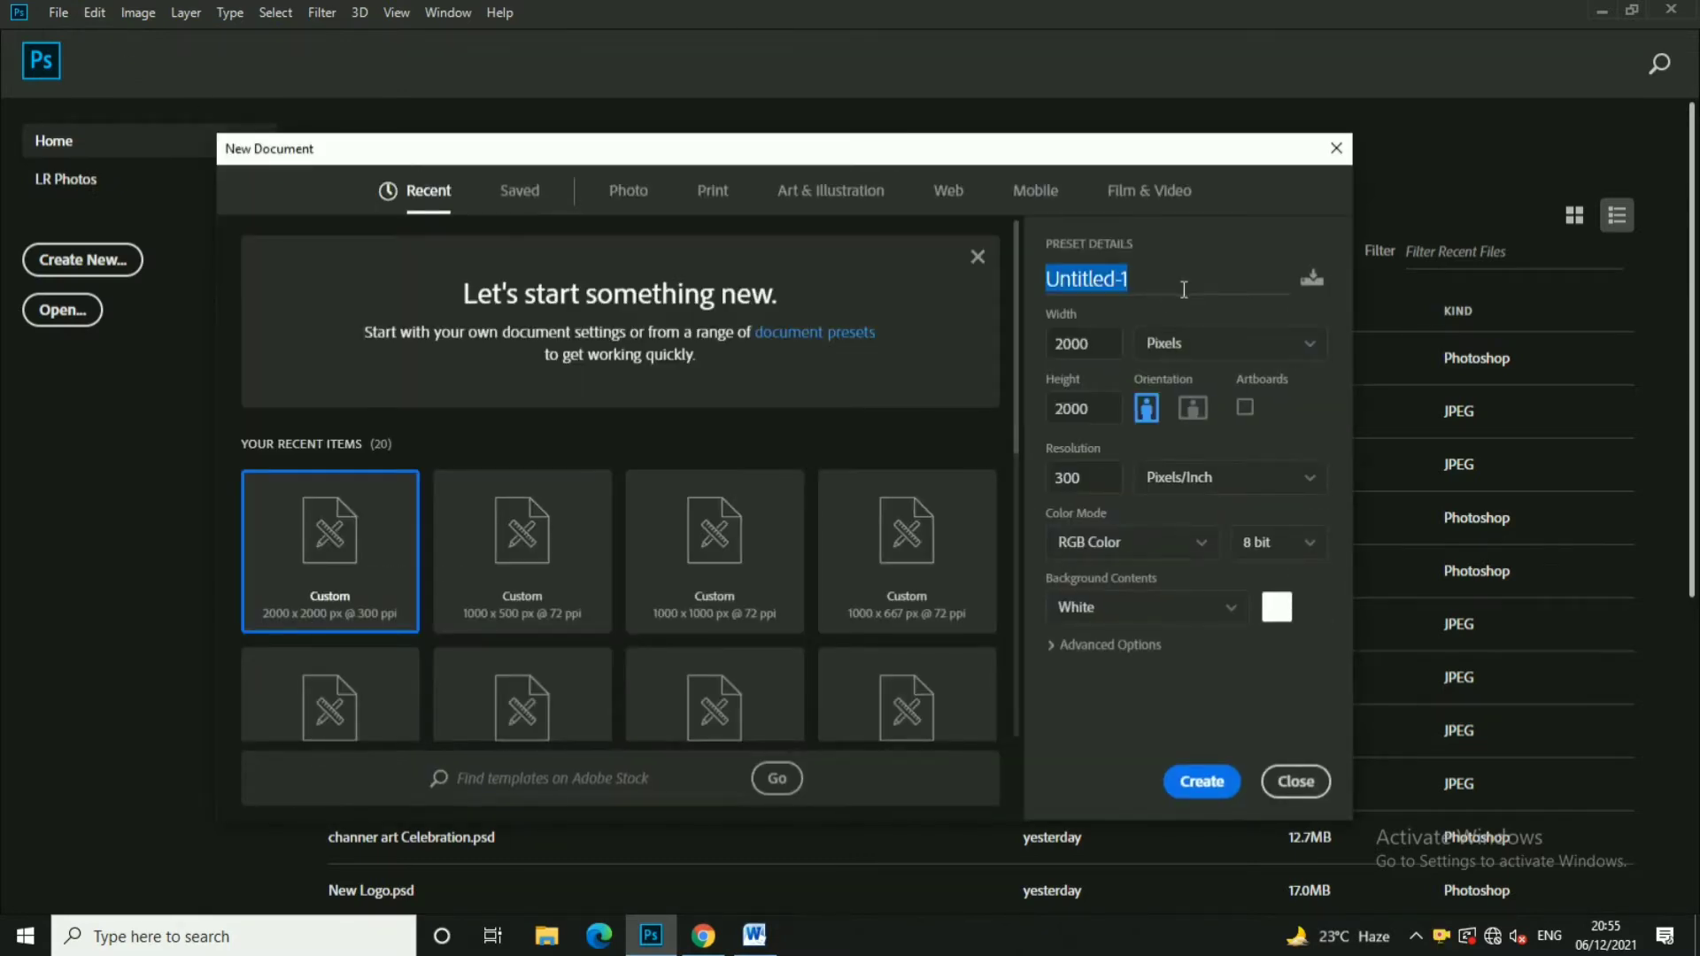
text(te)
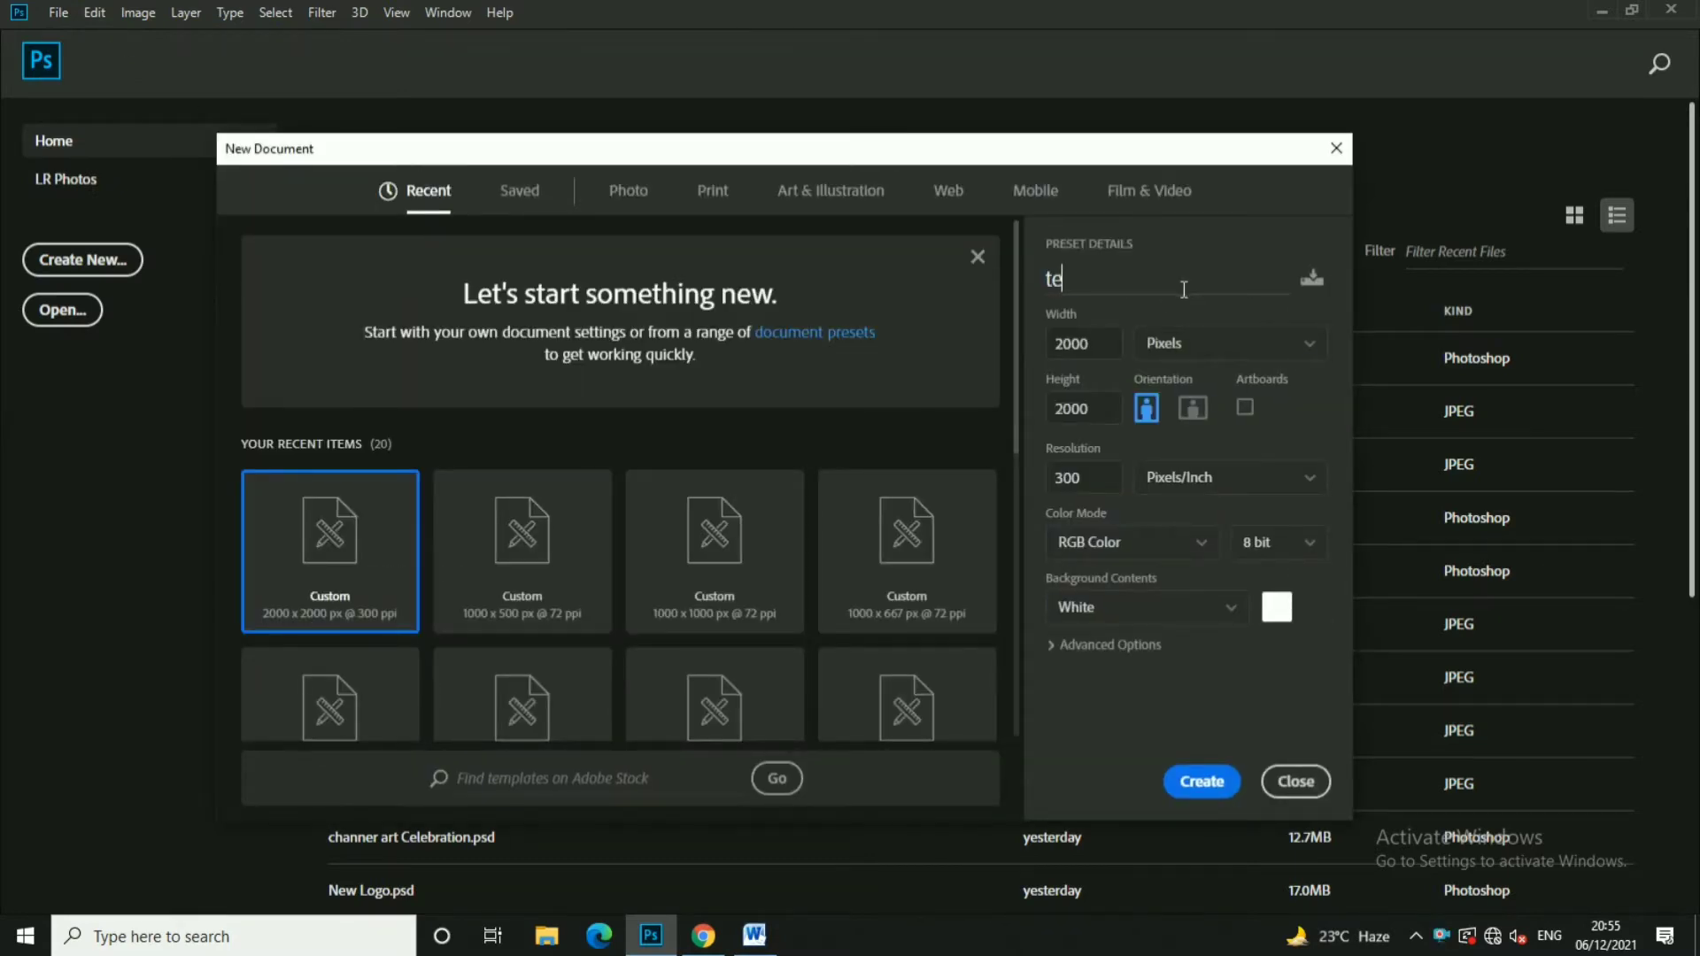
text(xt)
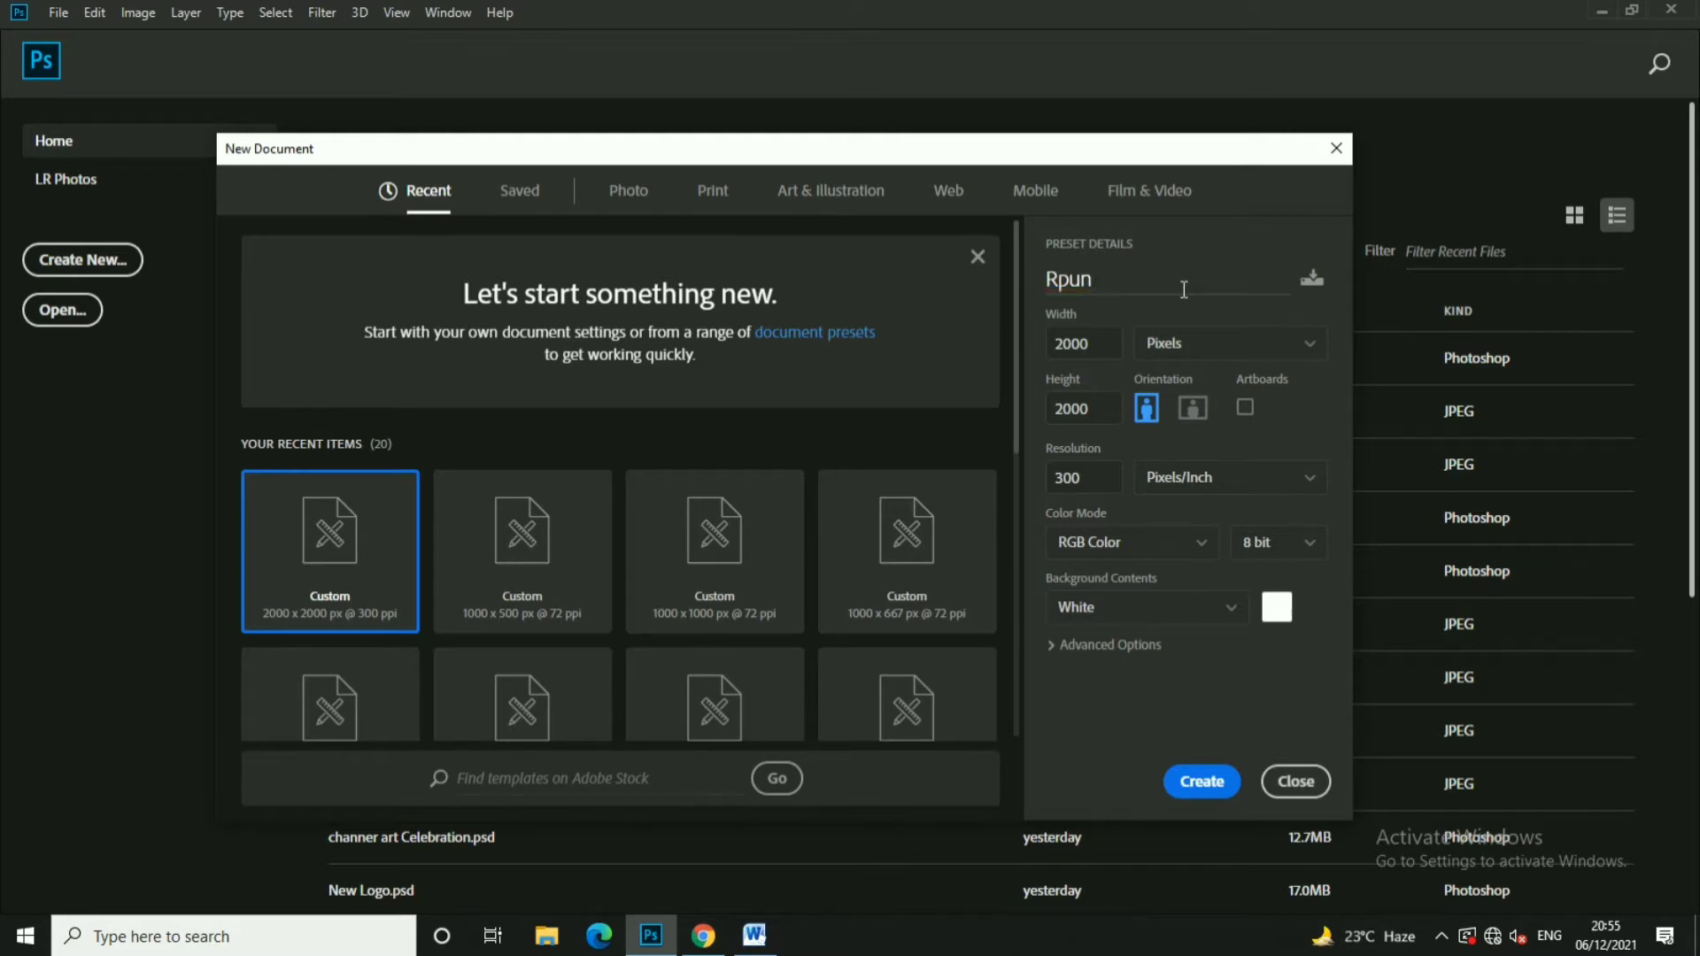
text(nd Text E)
text(ffe)
key(BackSpace)
text(t)
Set it to 2000 × 2000 pixels at 300 ppi and create it
click(1204, 352)
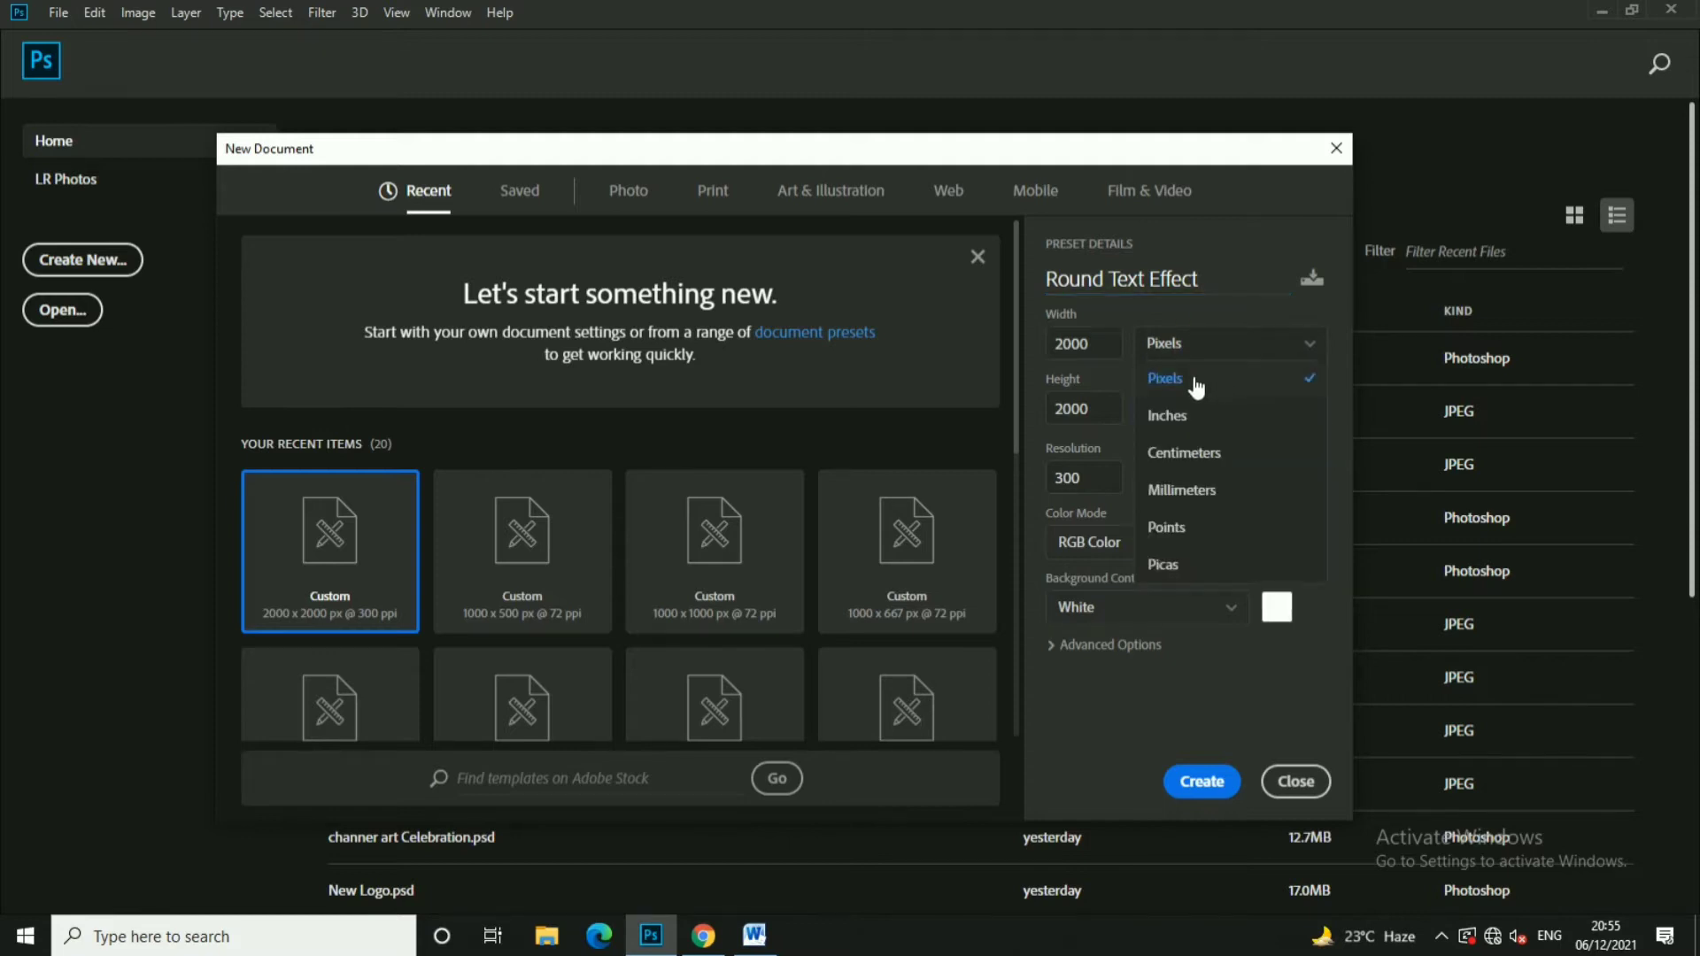
click(1206, 376)
double_click(1110, 351)
text(20)
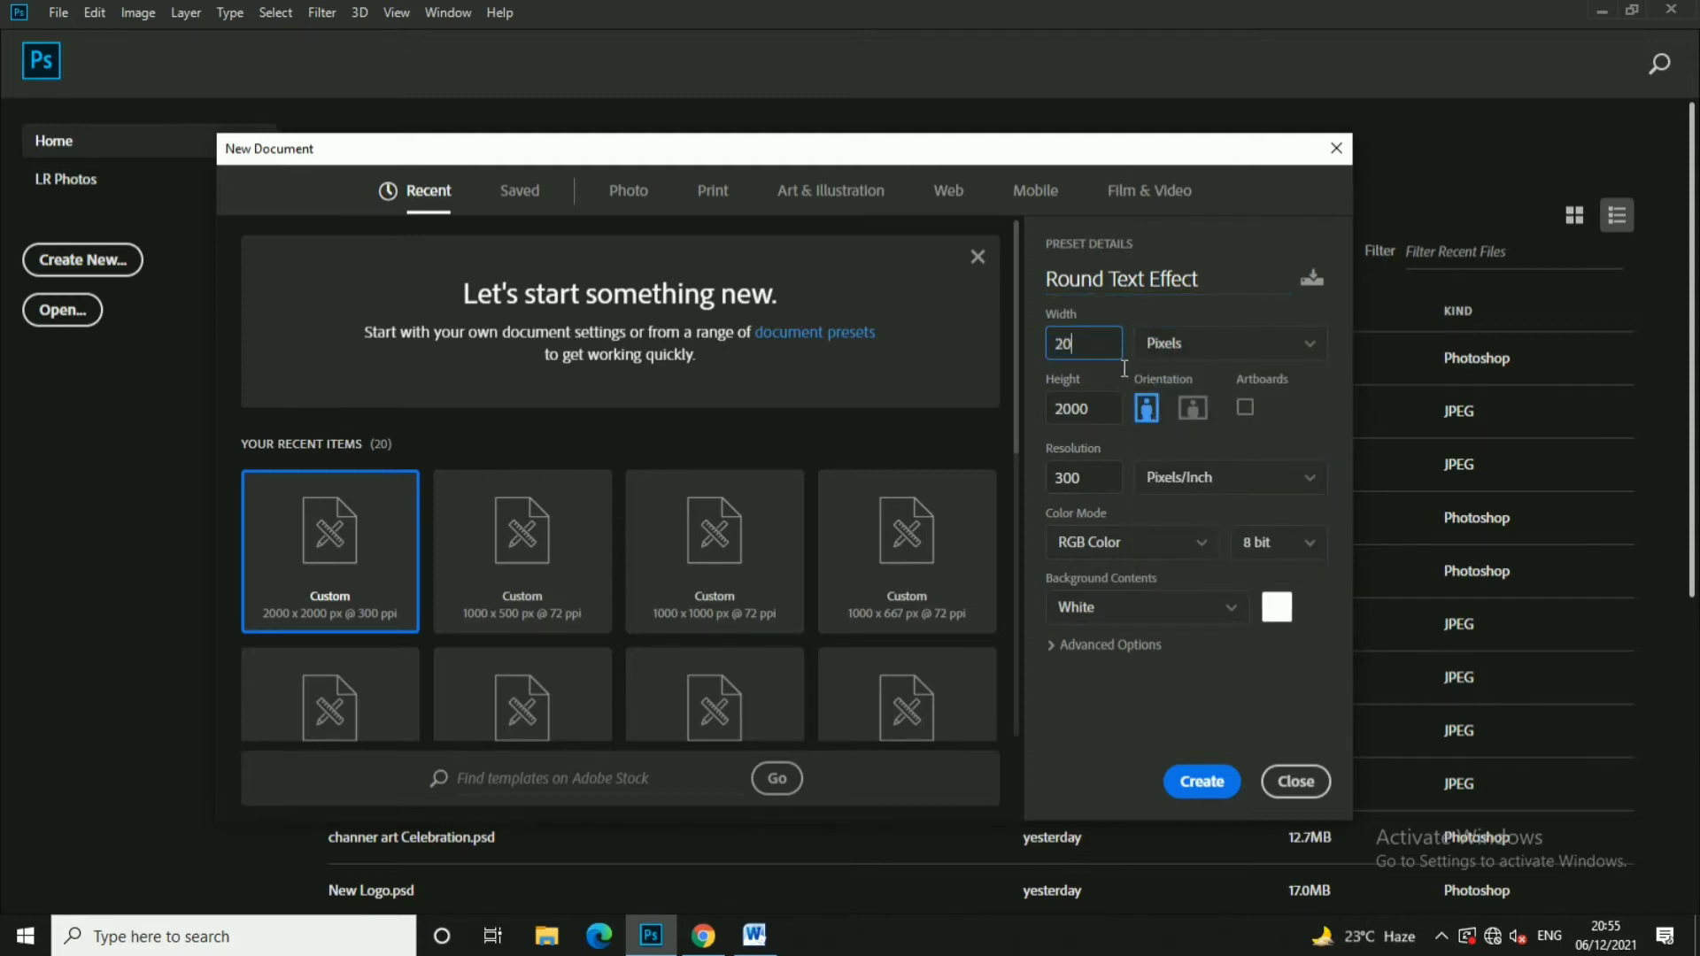
double_click(1106, 417)
text(200)
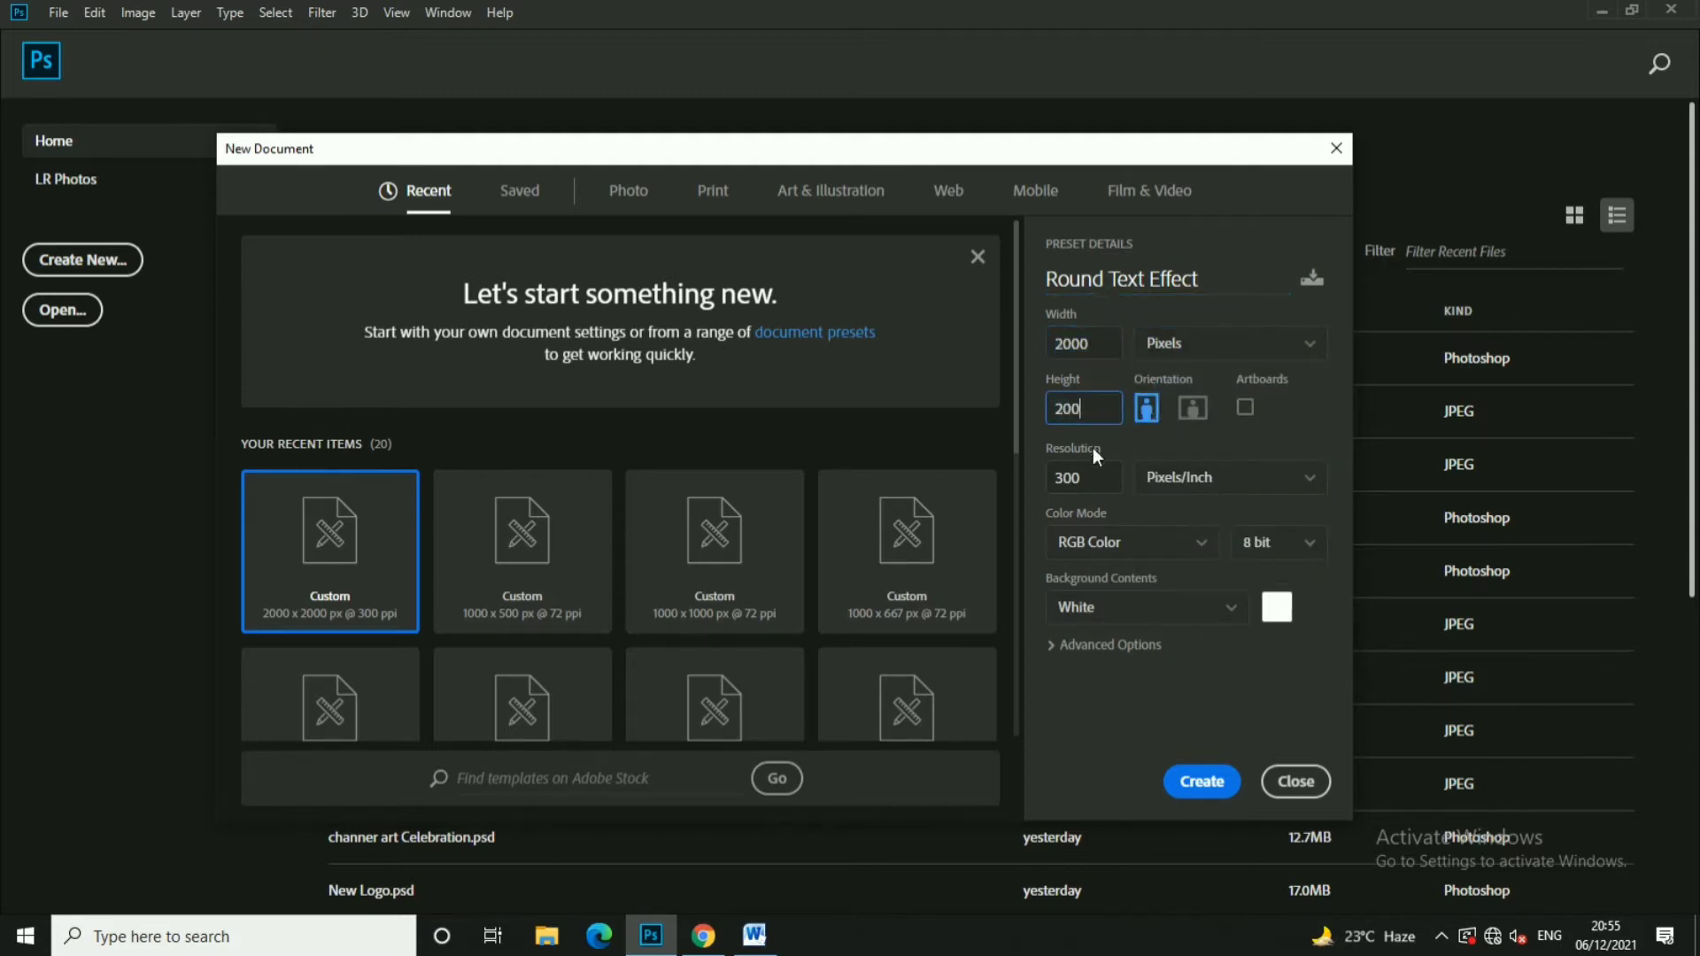
text(0)
double_click(1101, 482)
text(3)
key(BackSpace)
click(1214, 785)
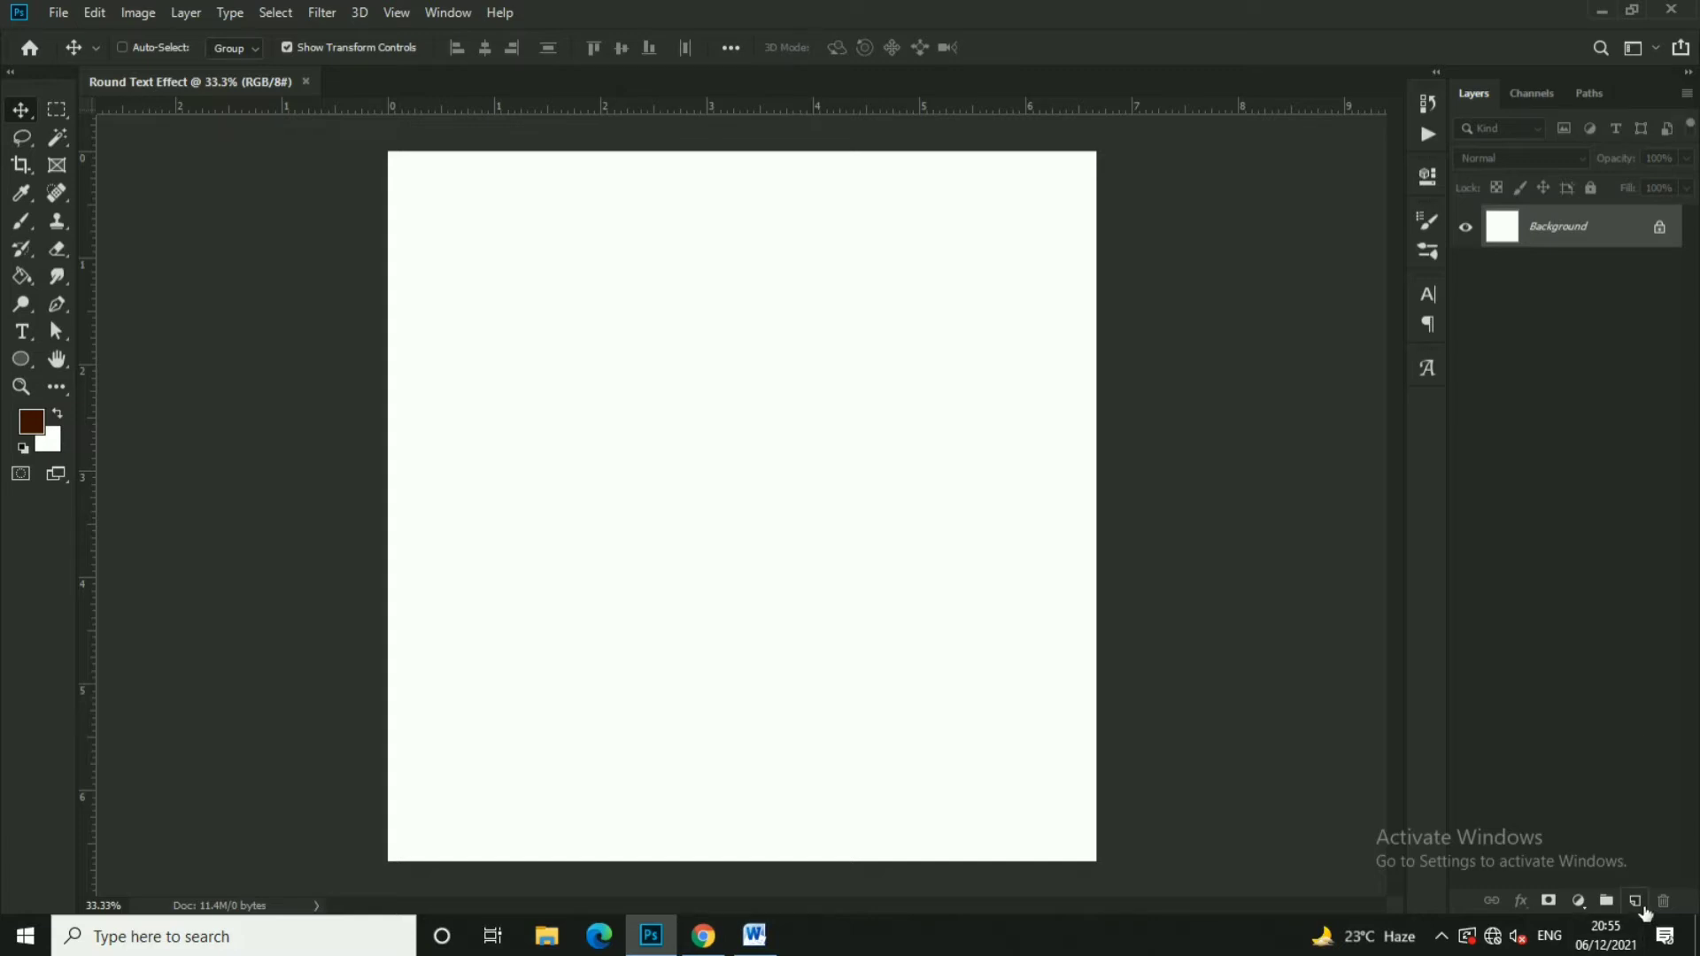
Add Layer 1 and fill it entirely with dark brown #360f00 using the Paint Bucket
click(1636, 902)
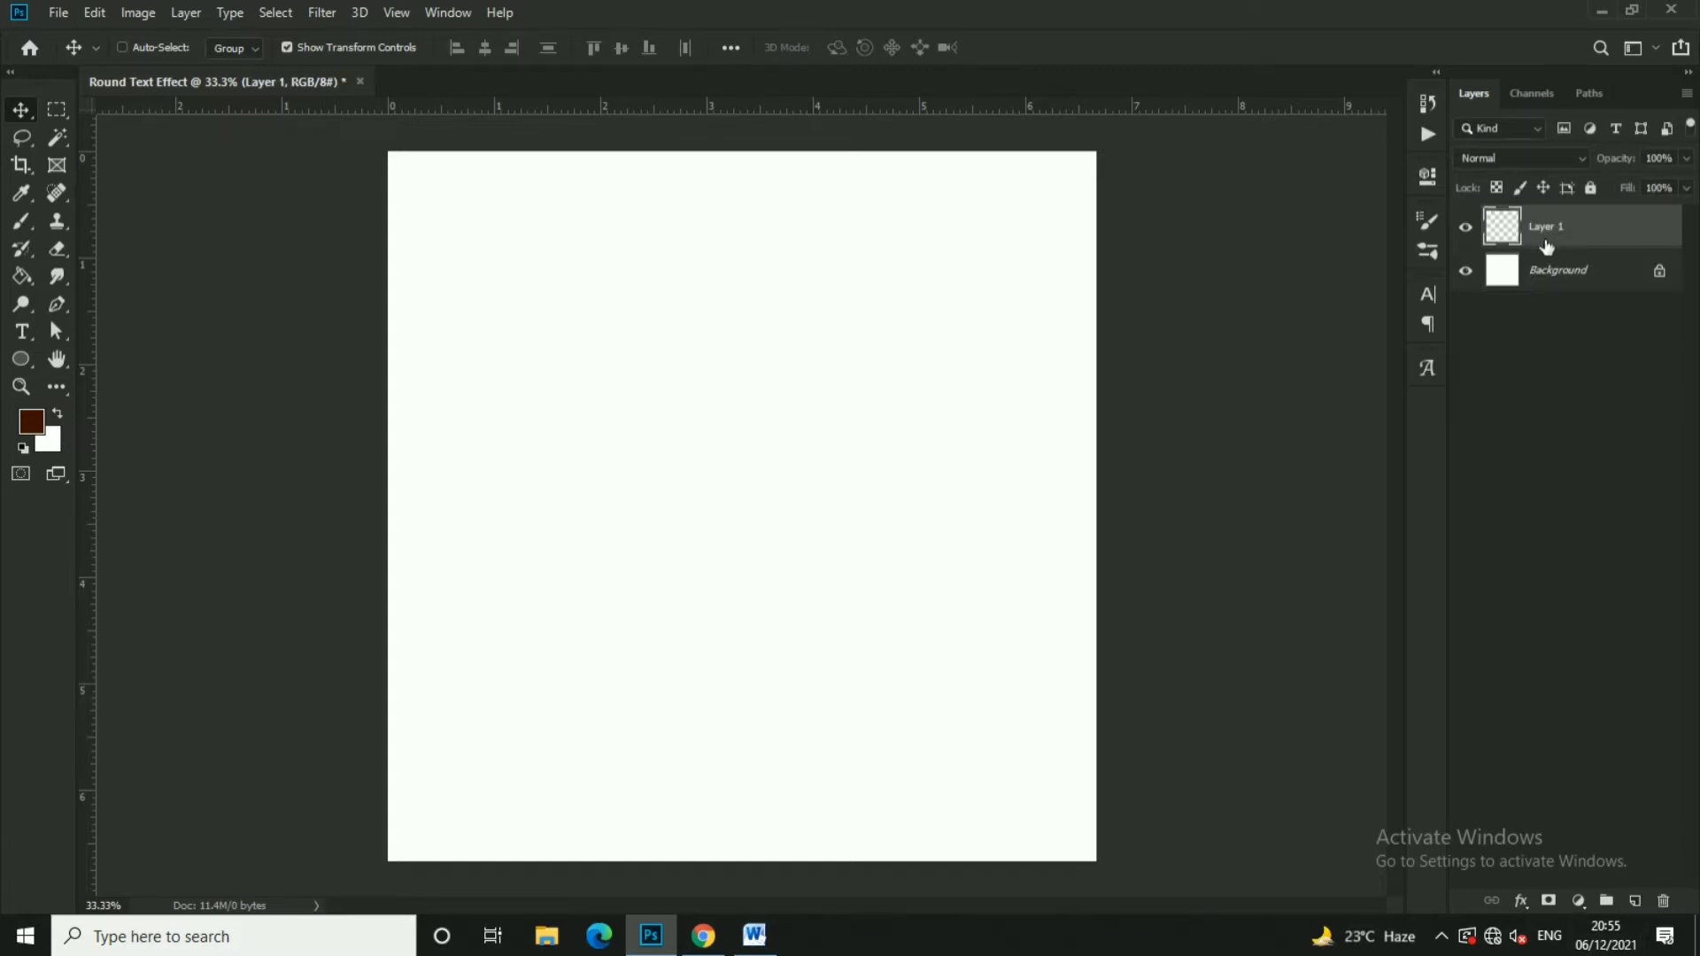
click(27, 276)
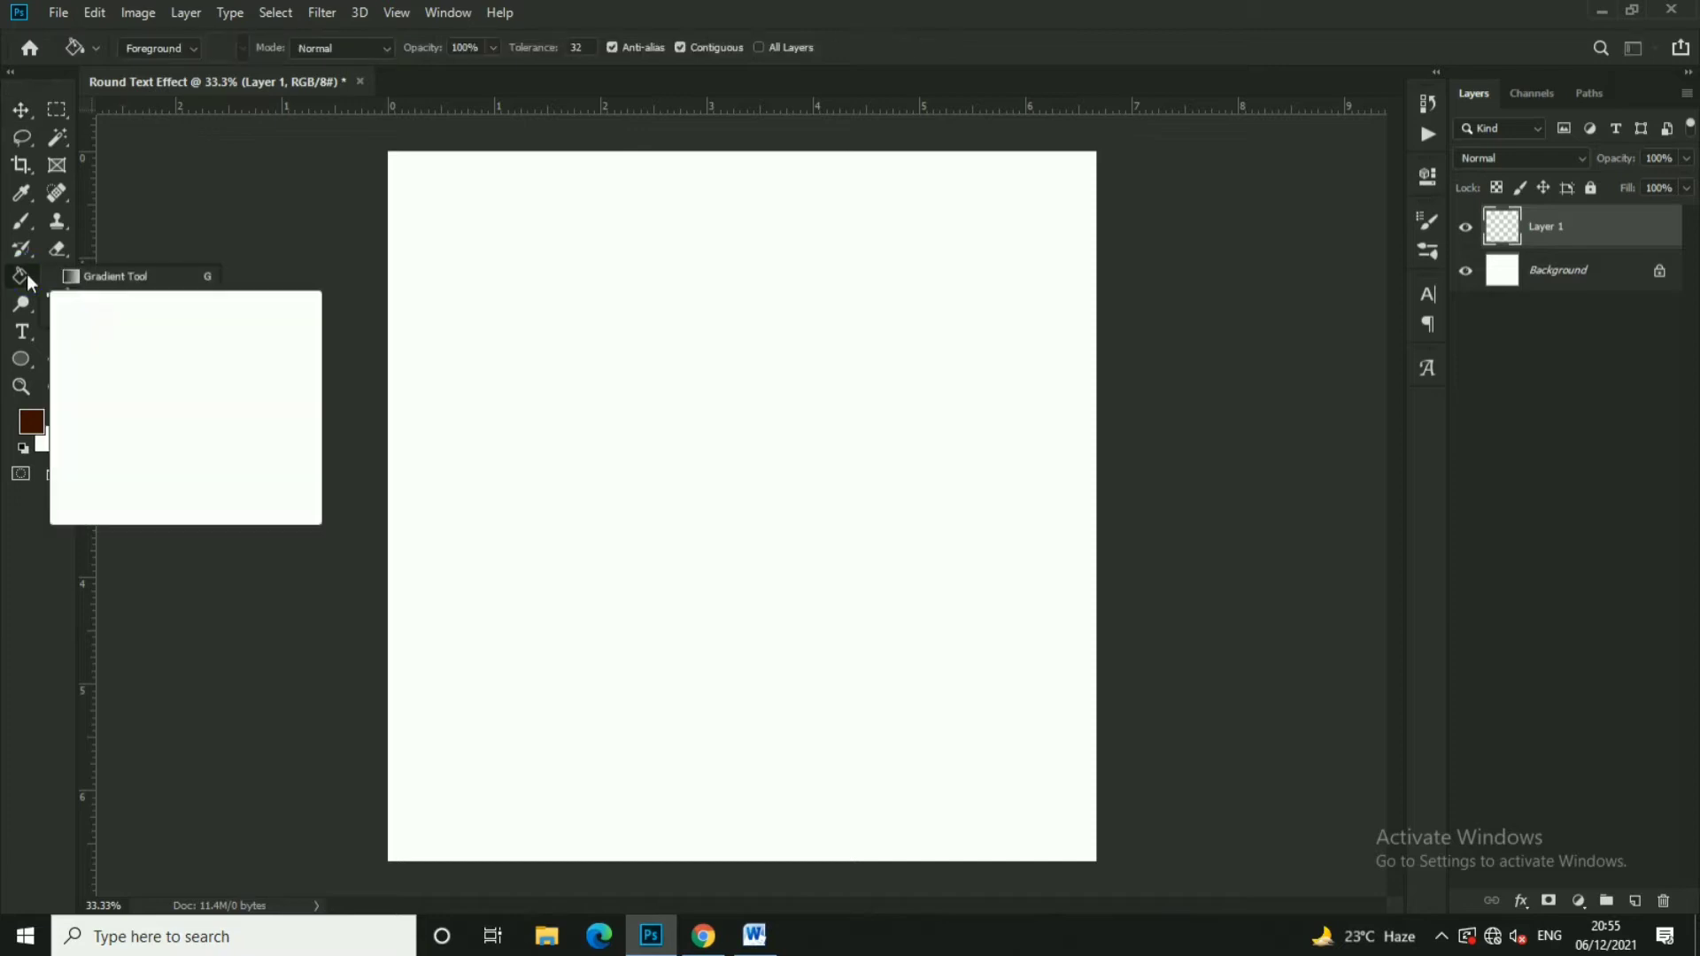
right_click(27, 277)
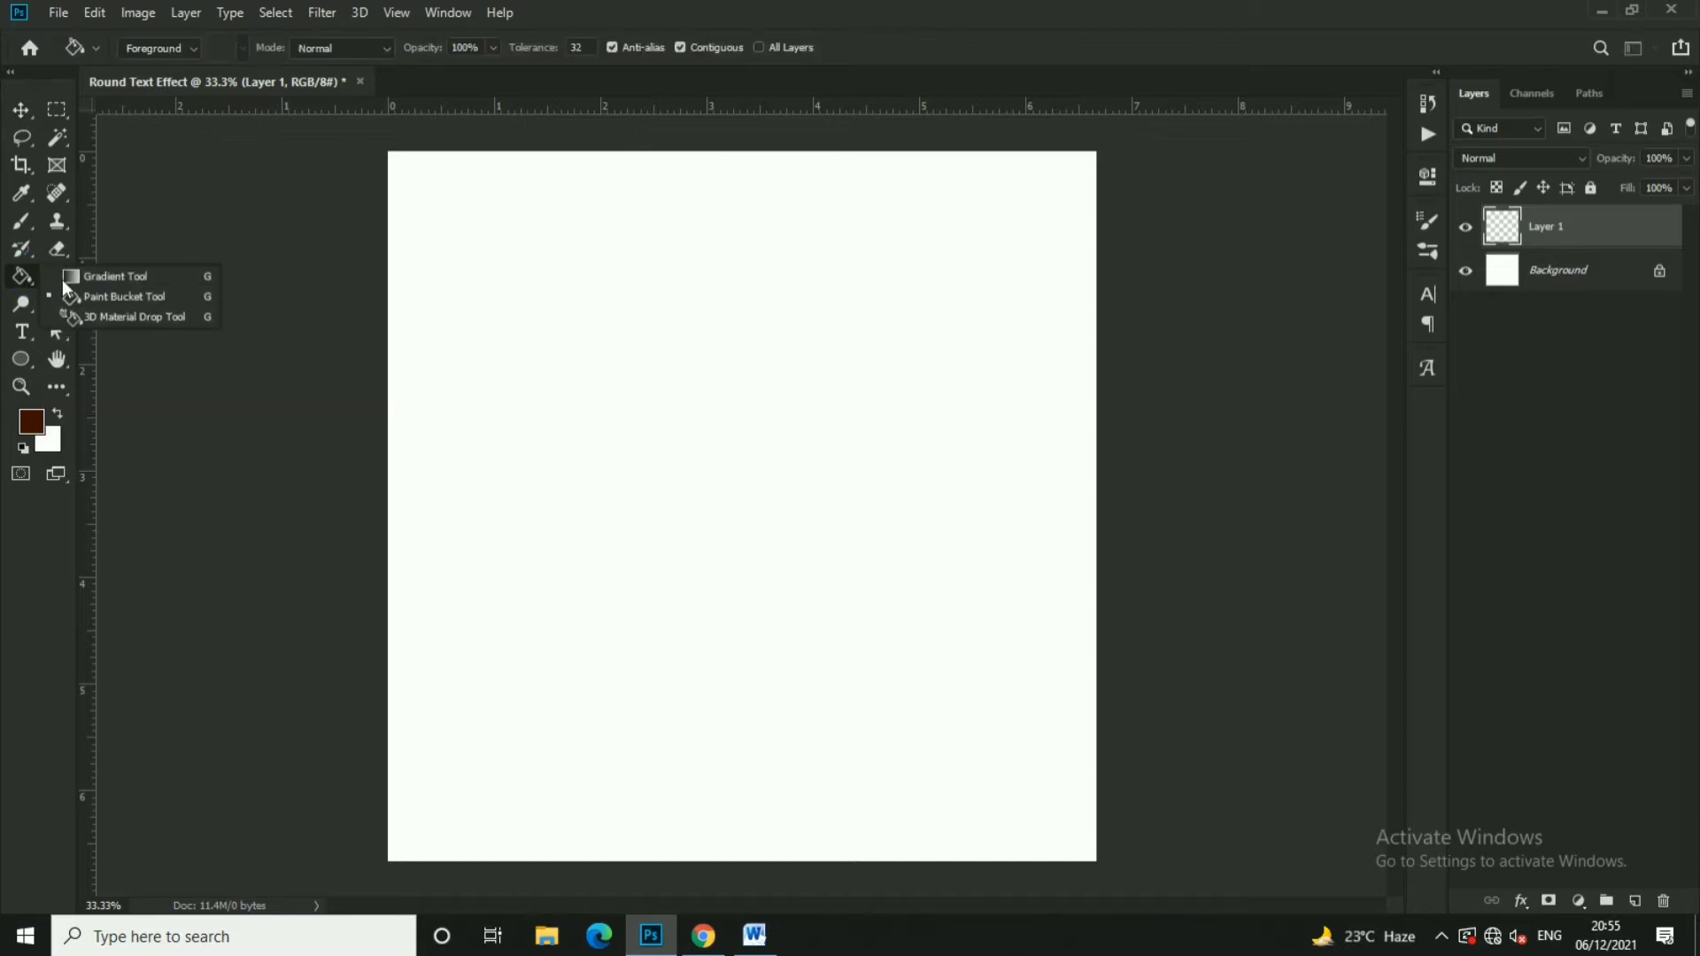
click(120, 303)
click(31, 422)
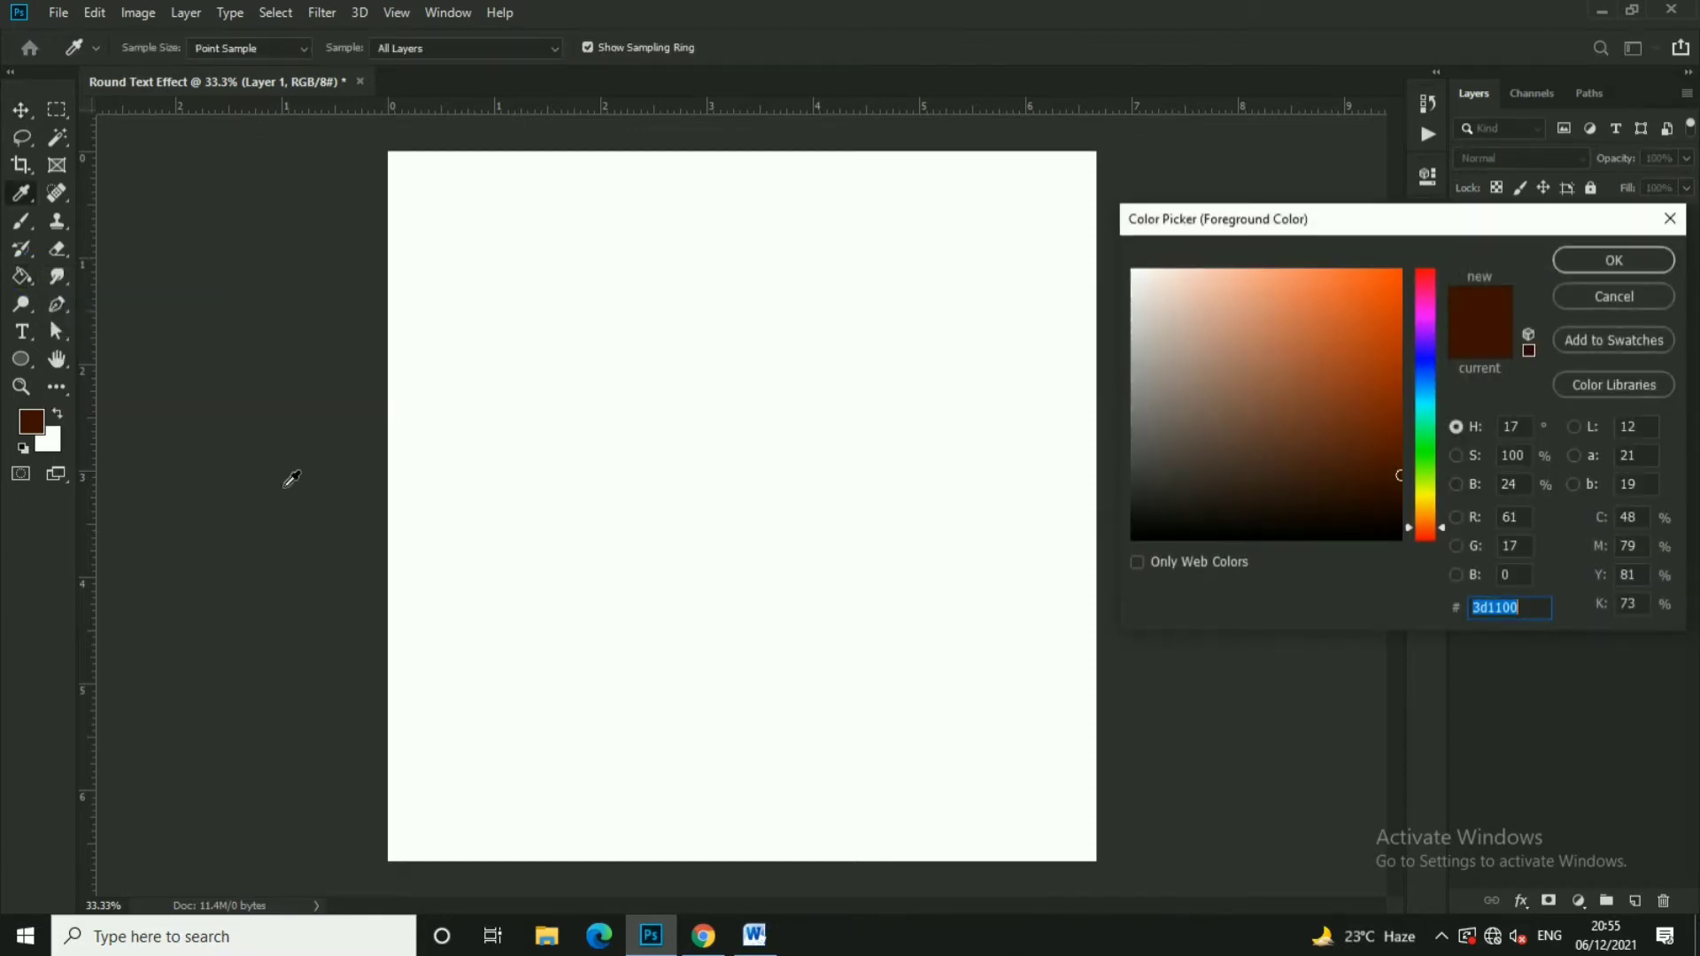
click(1399, 482)
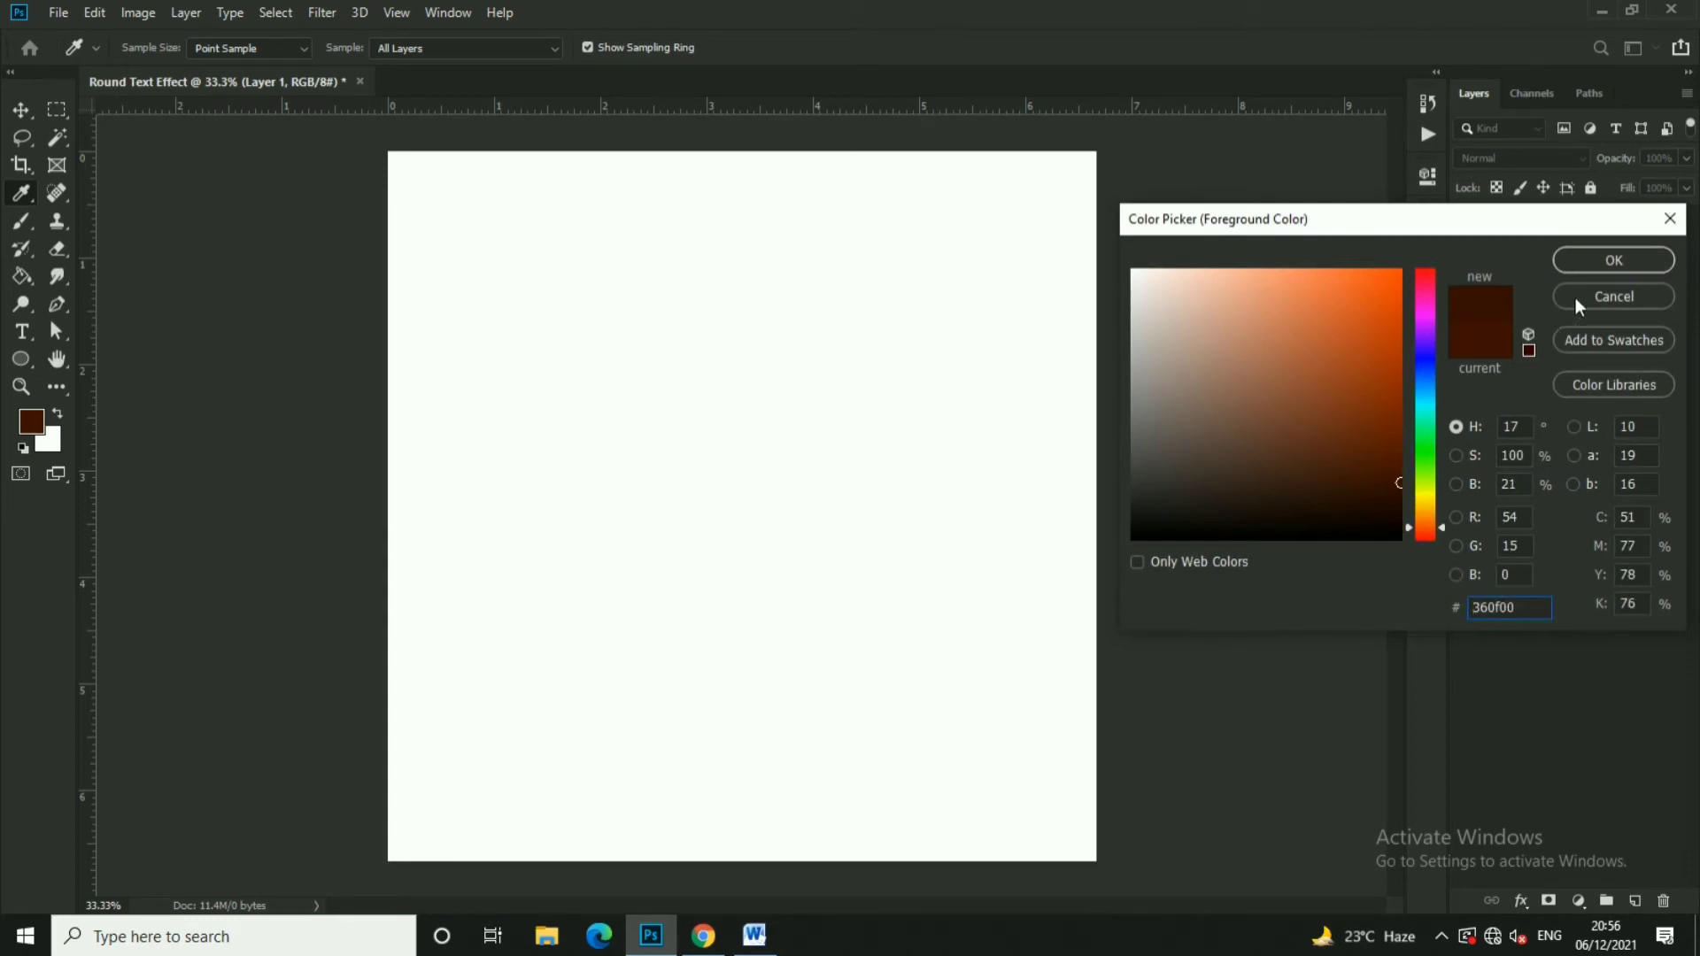
click(1607, 260)
click(974, 383)
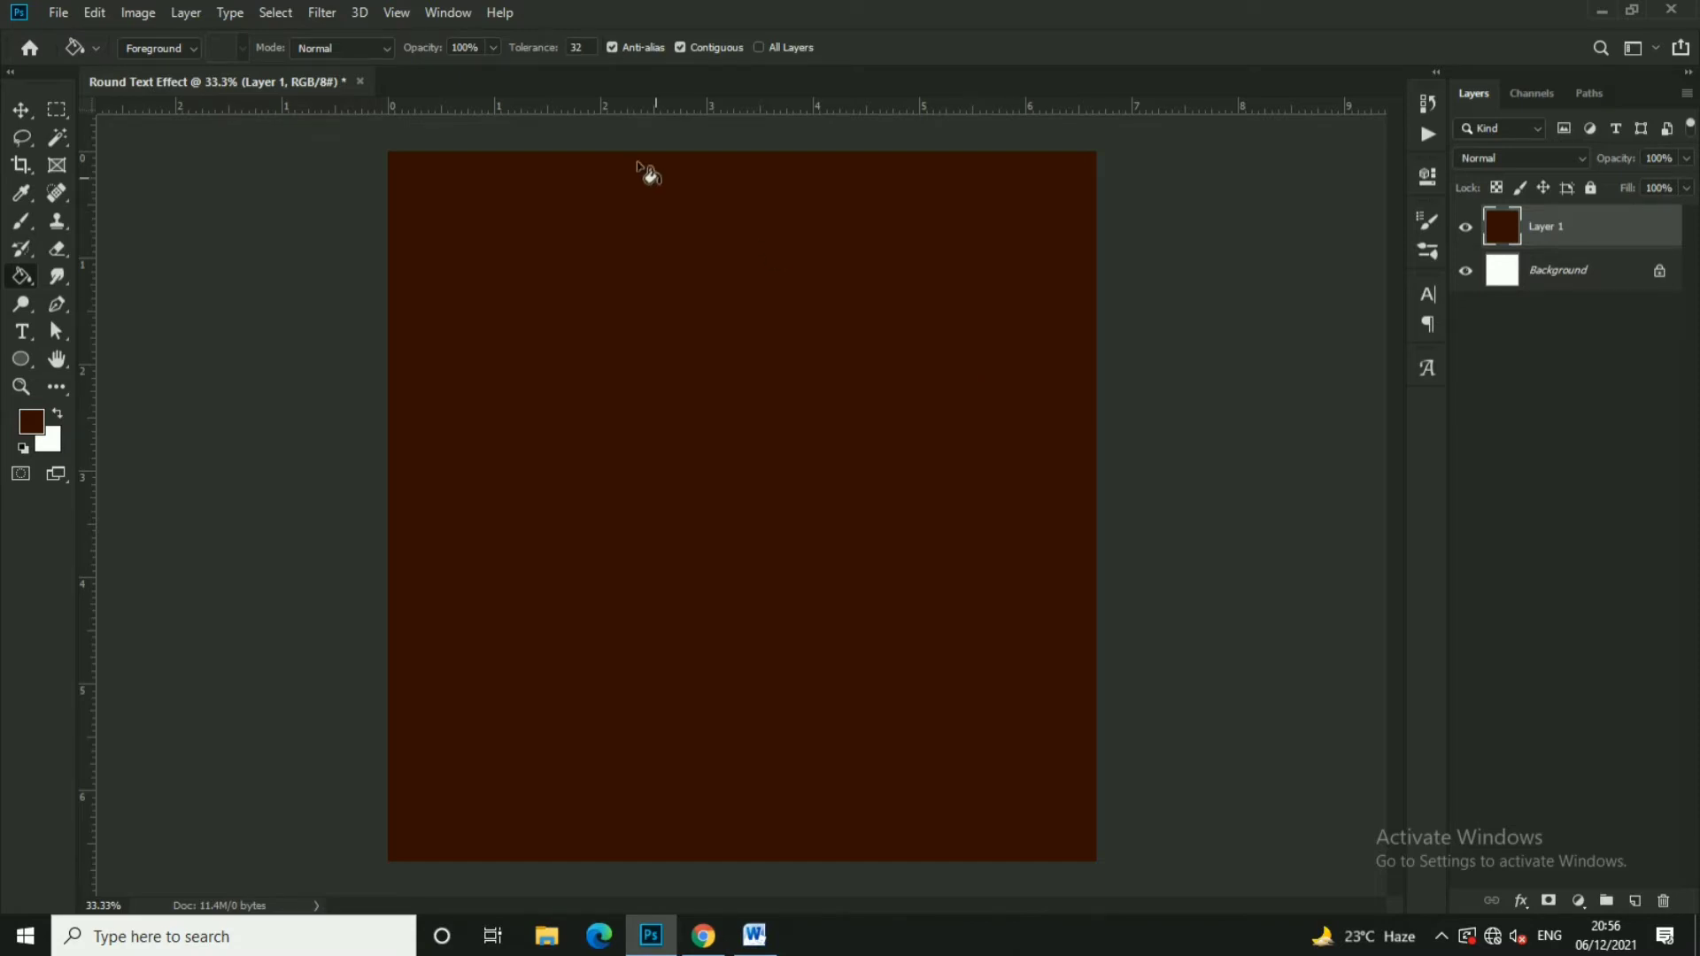
Create a white-filled 100 × 100 px ellipse with the Ellipse tool
click(25, 357)
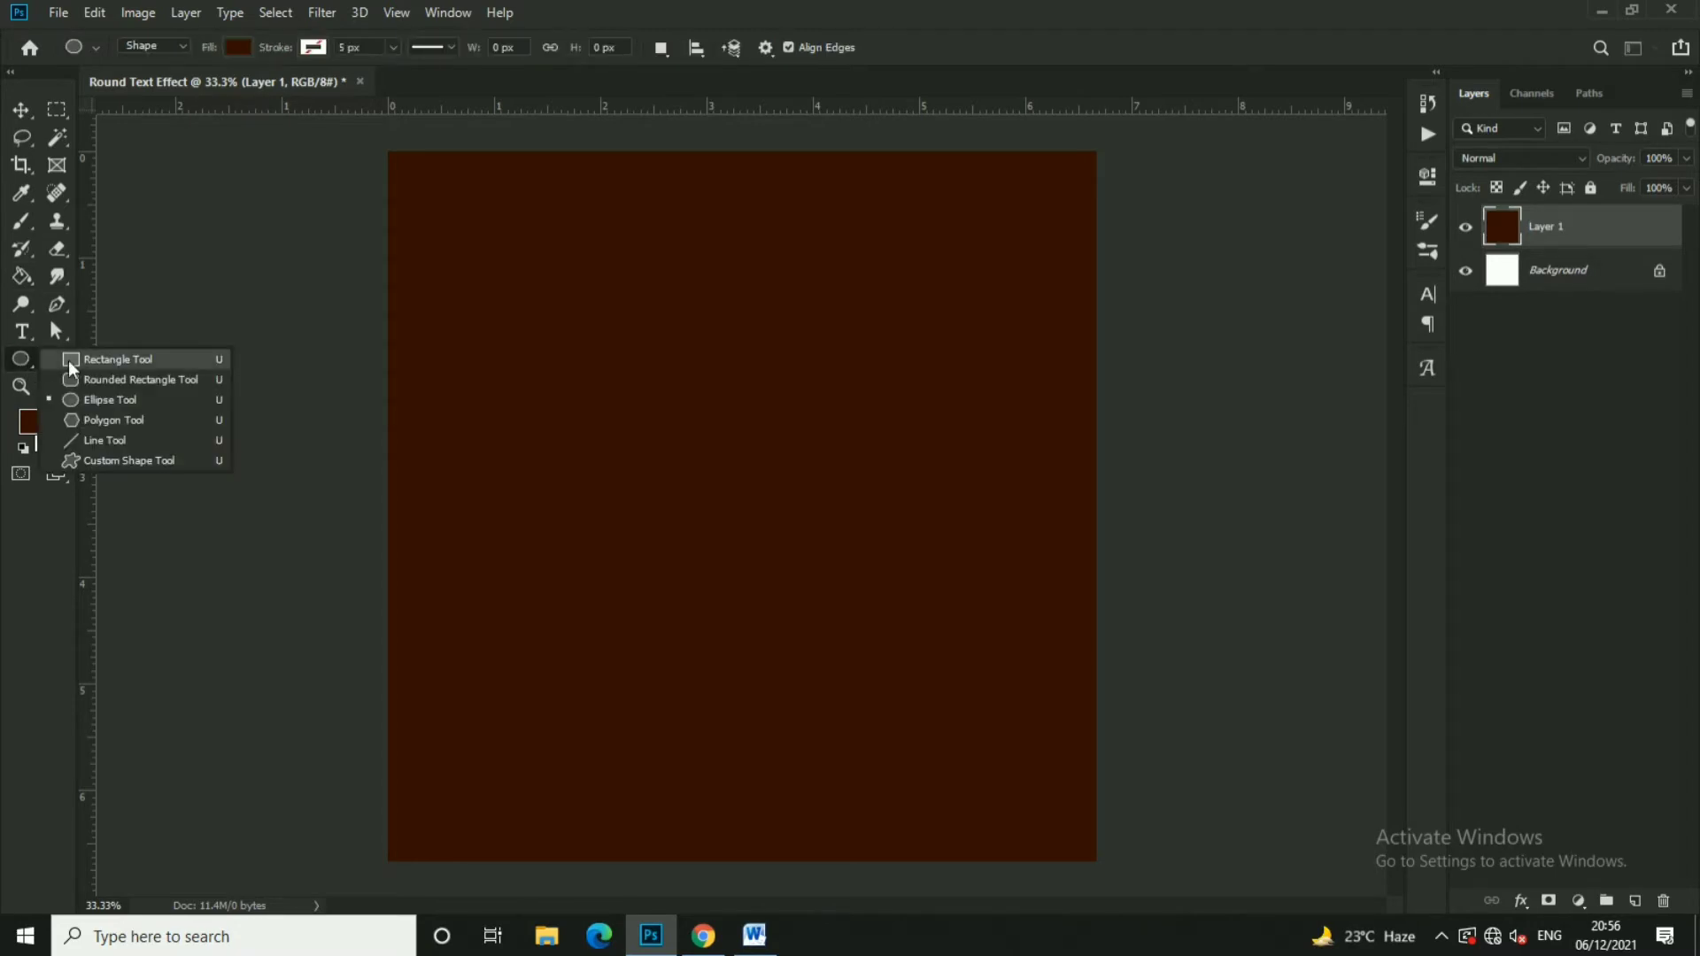
click(113, 402)
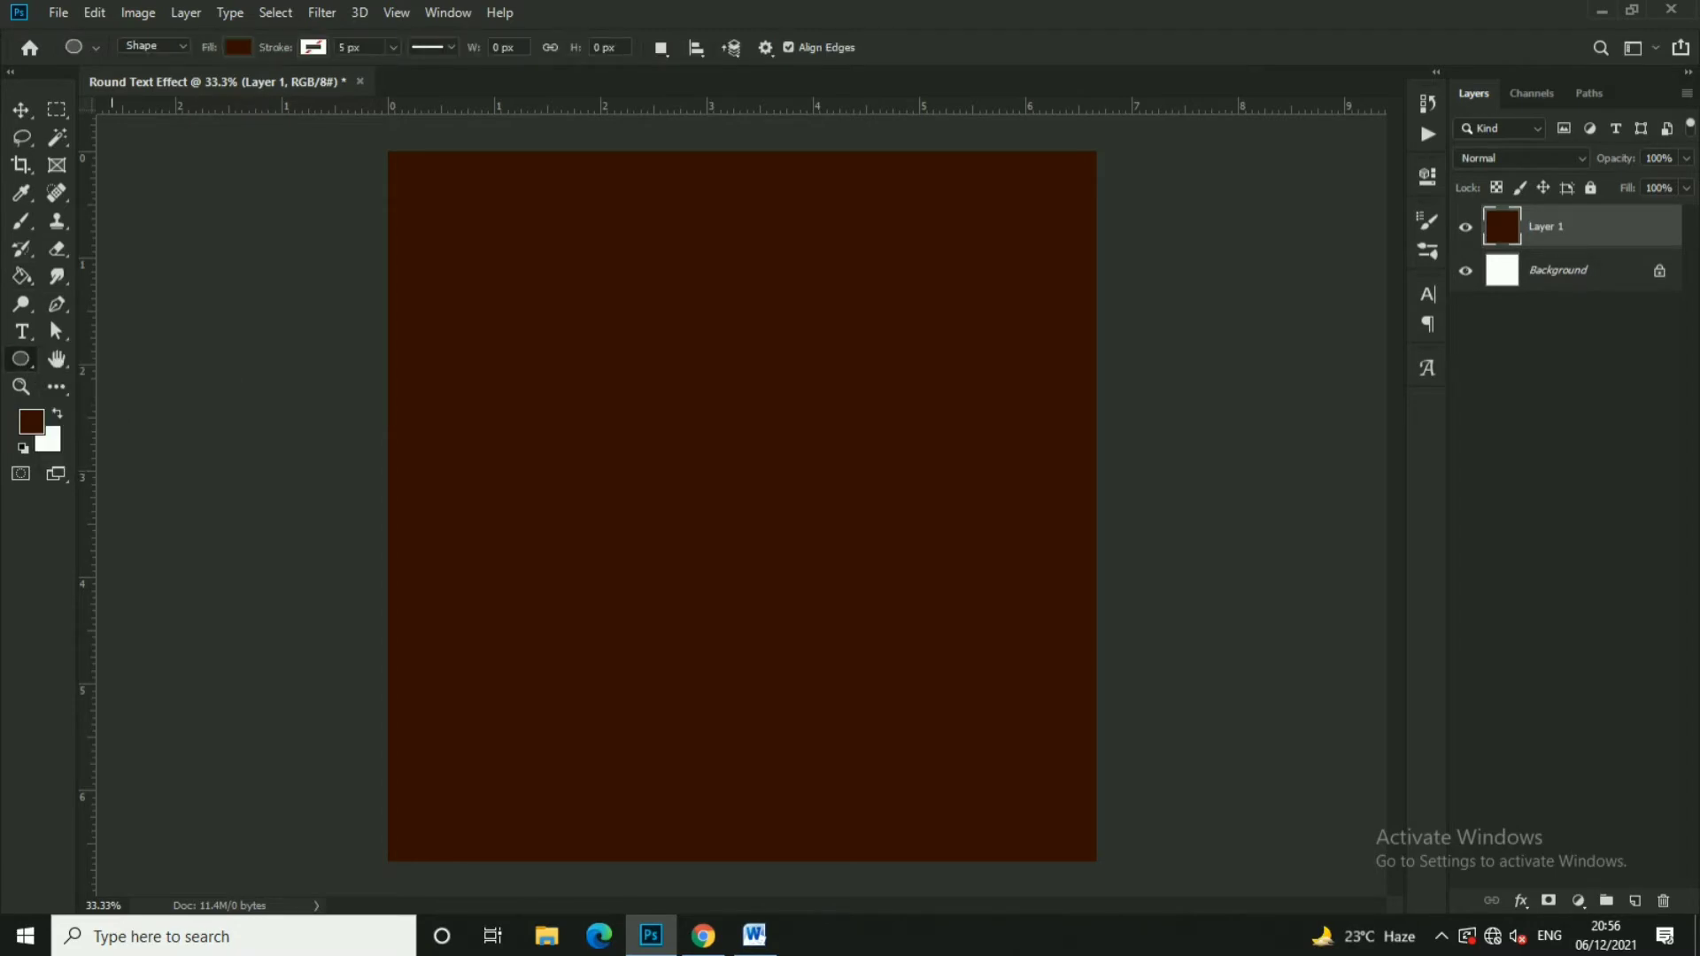
click(237, 49)
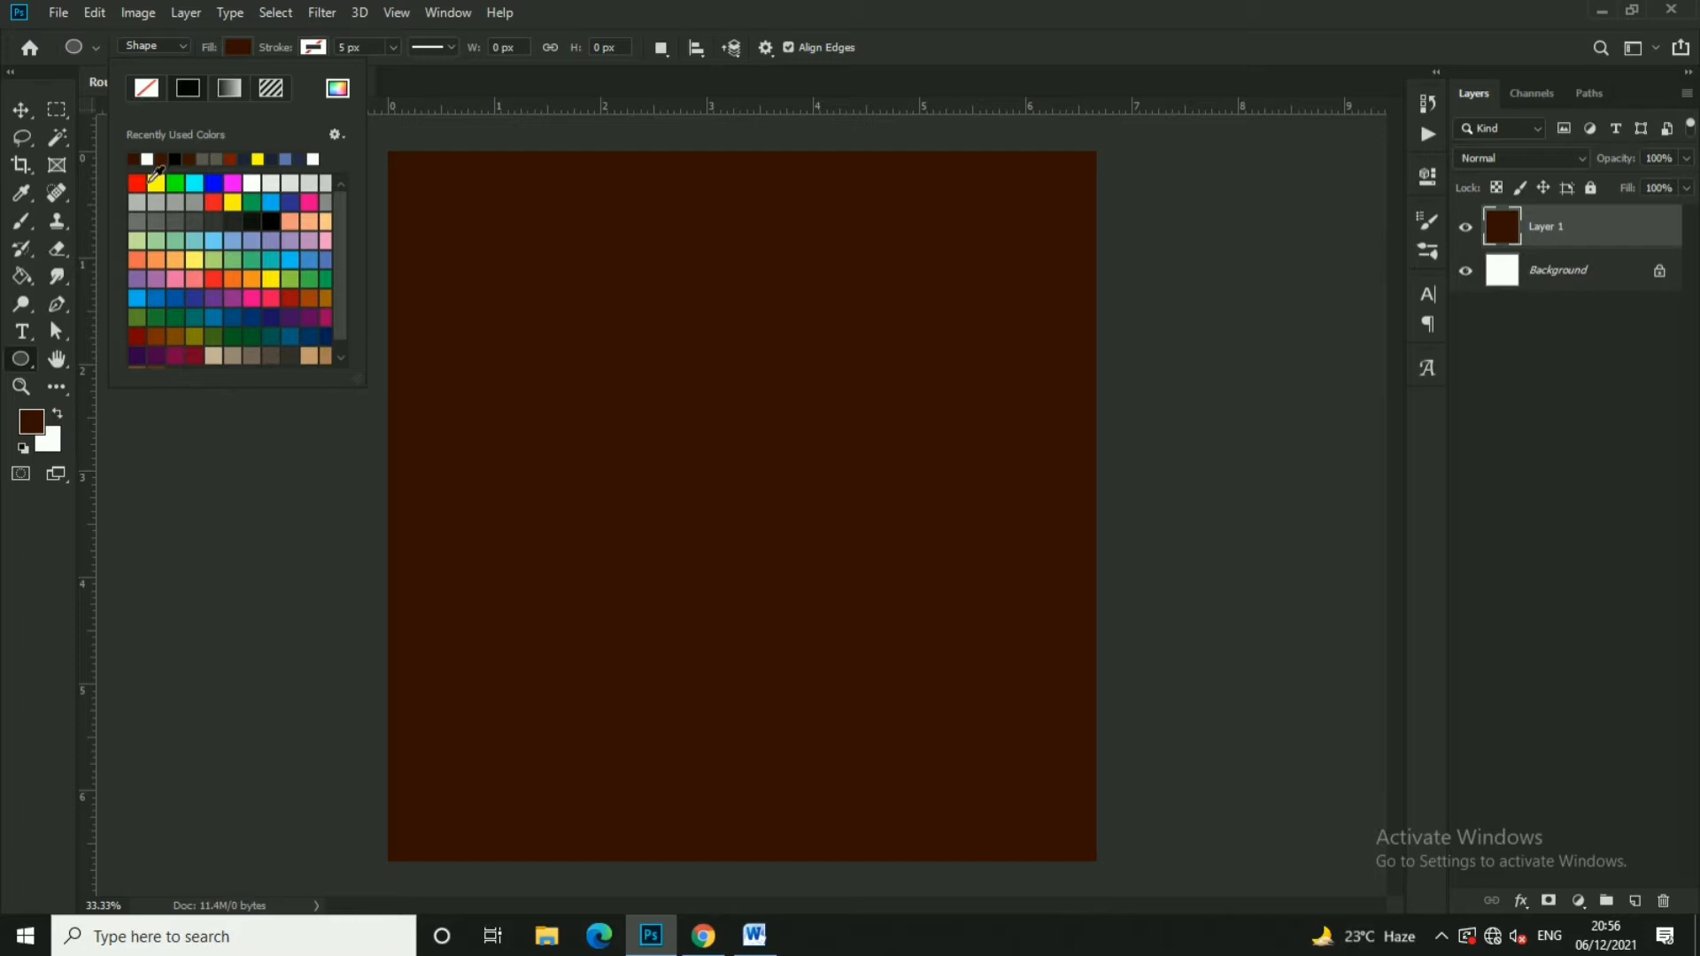
click(147, 159)
click(758, 474)
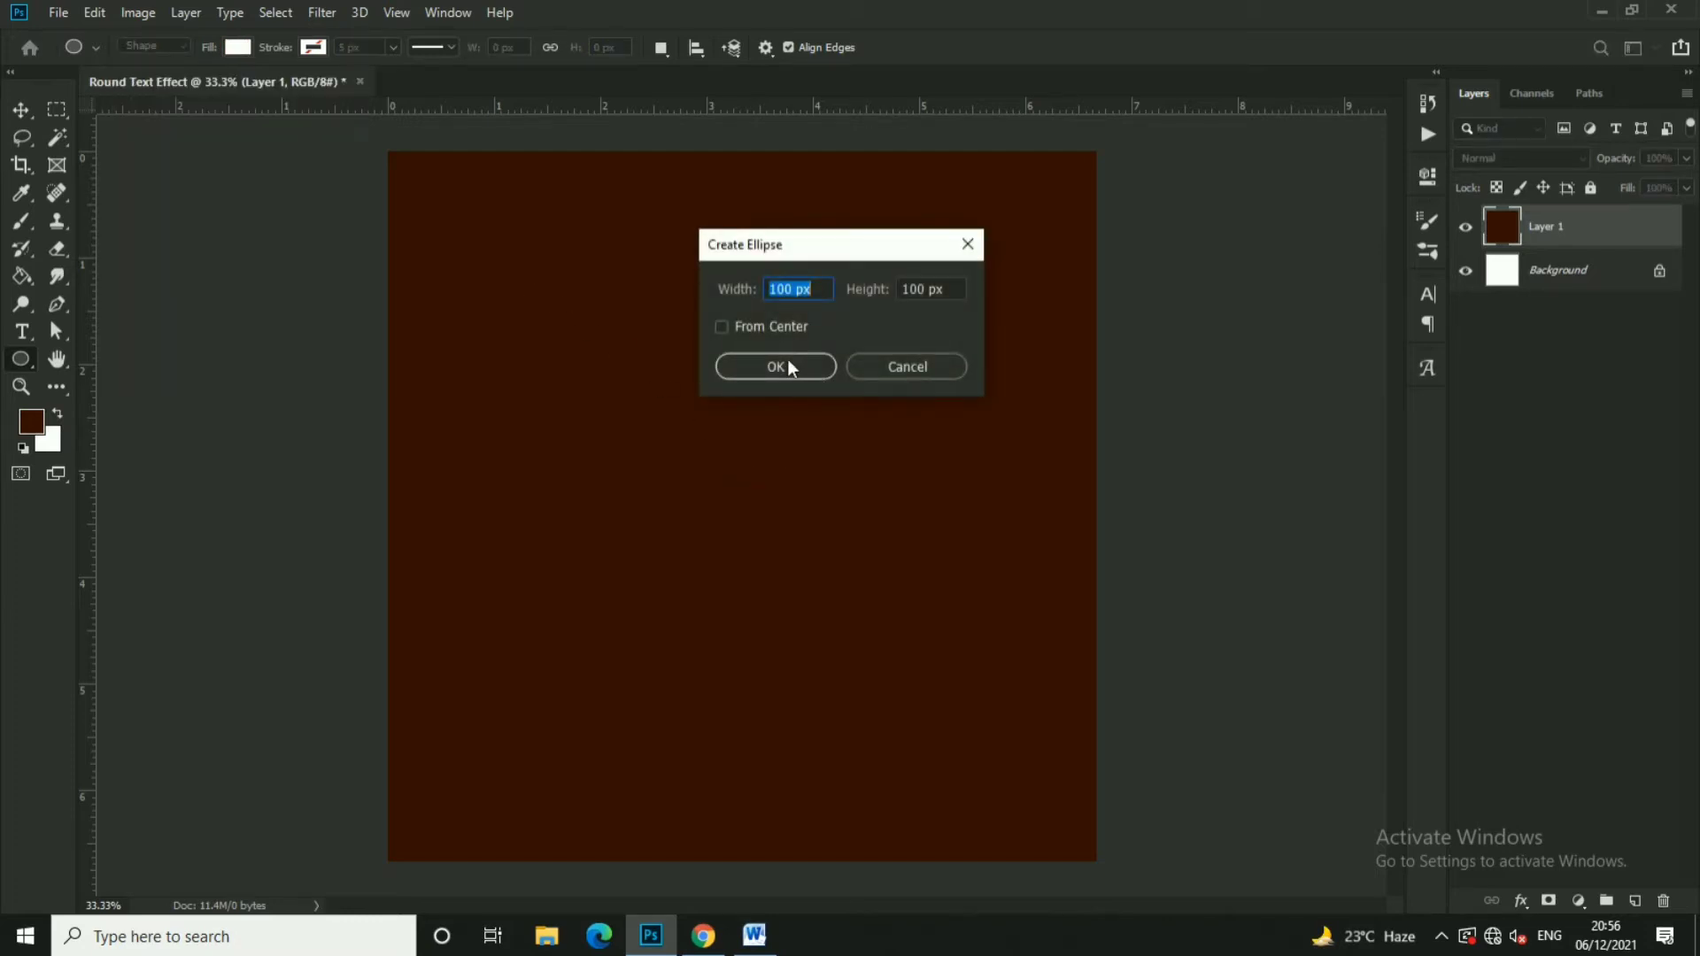
click(791, 367)
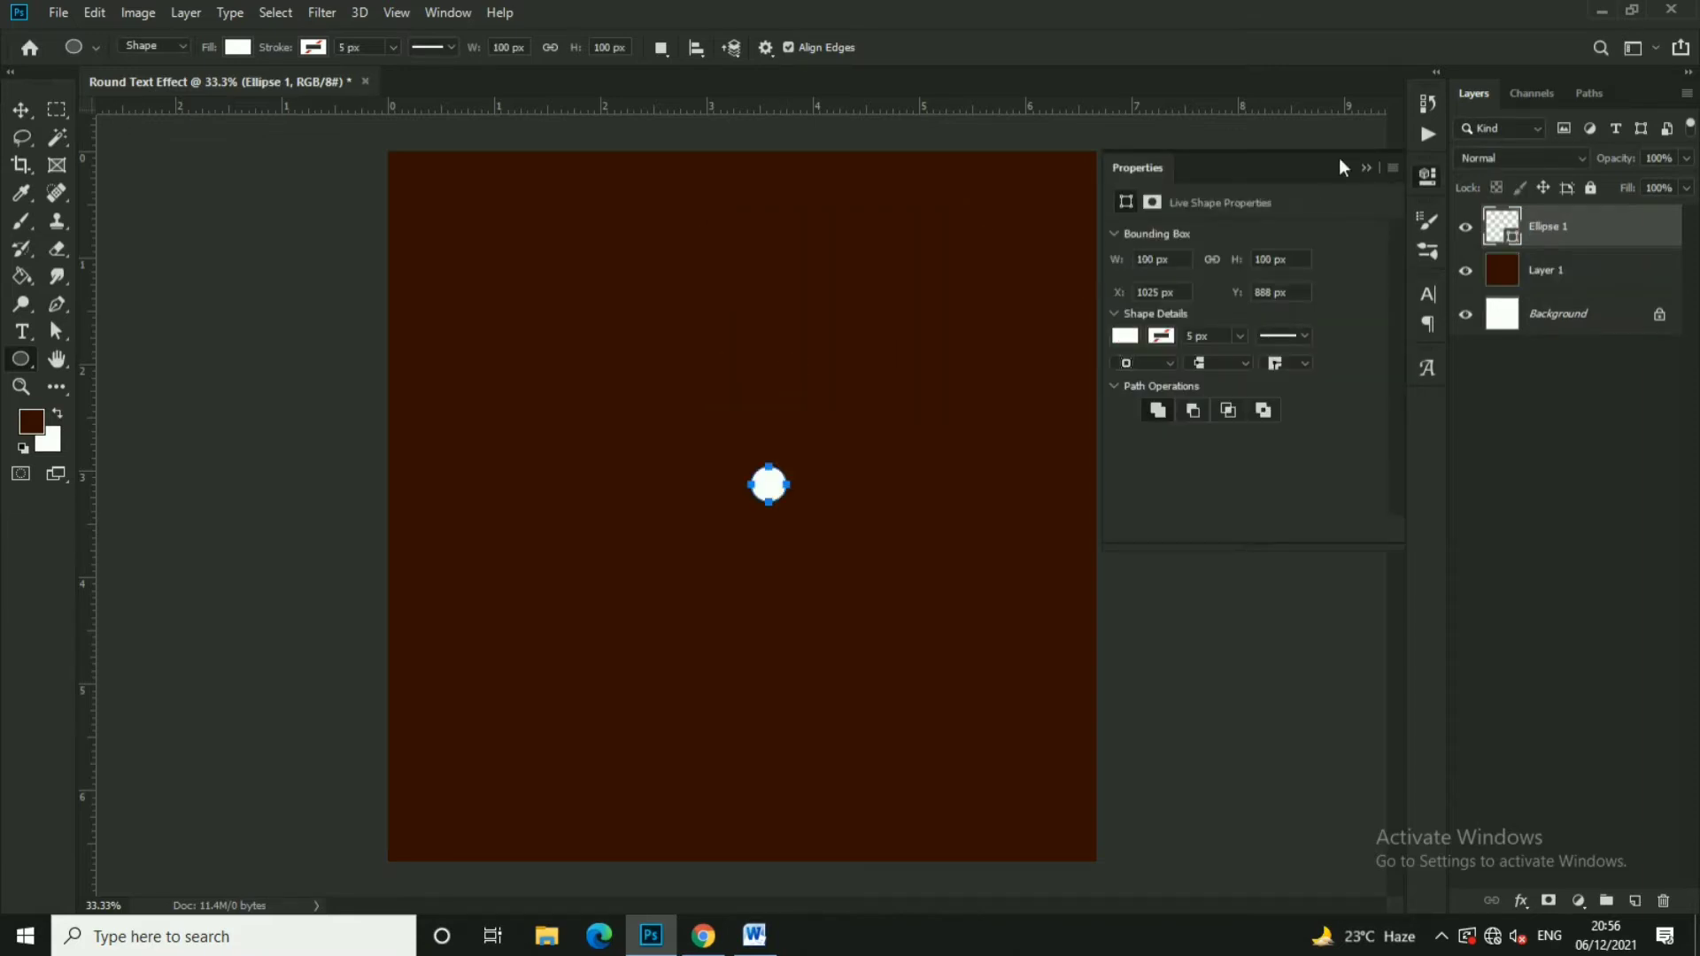
click(1366, 169)
Free Transform the ellipse into a large circle centred on the canvas
click(20, 109)
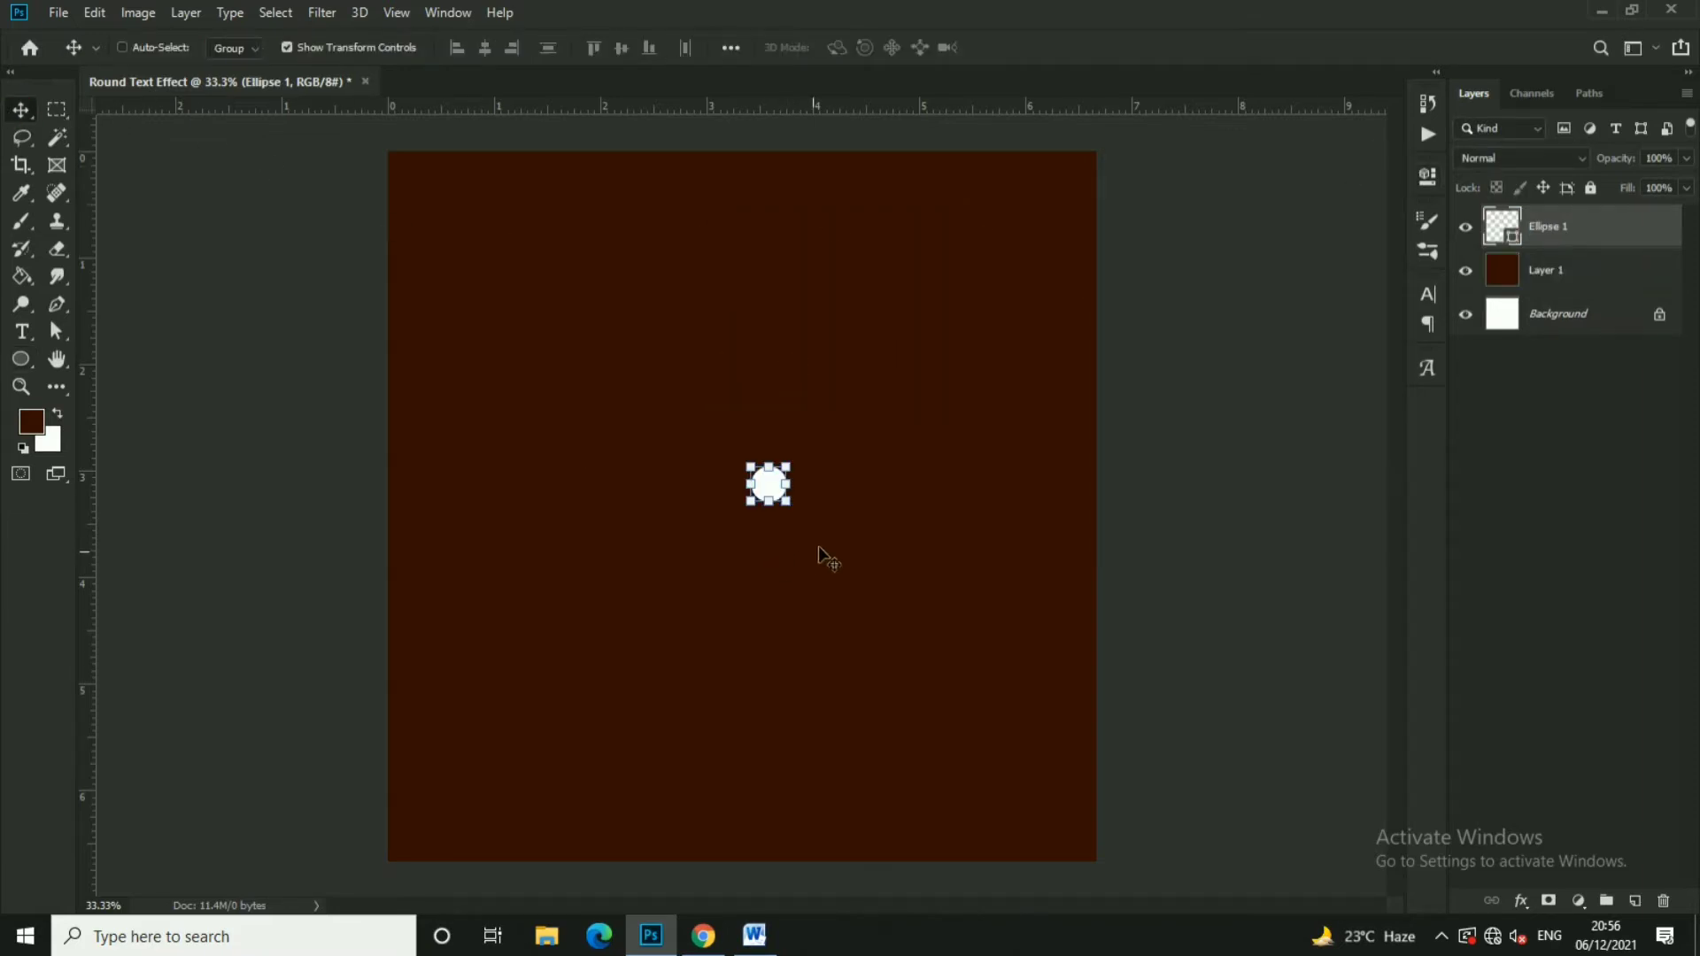
drag(801, 514, 1098, 809)
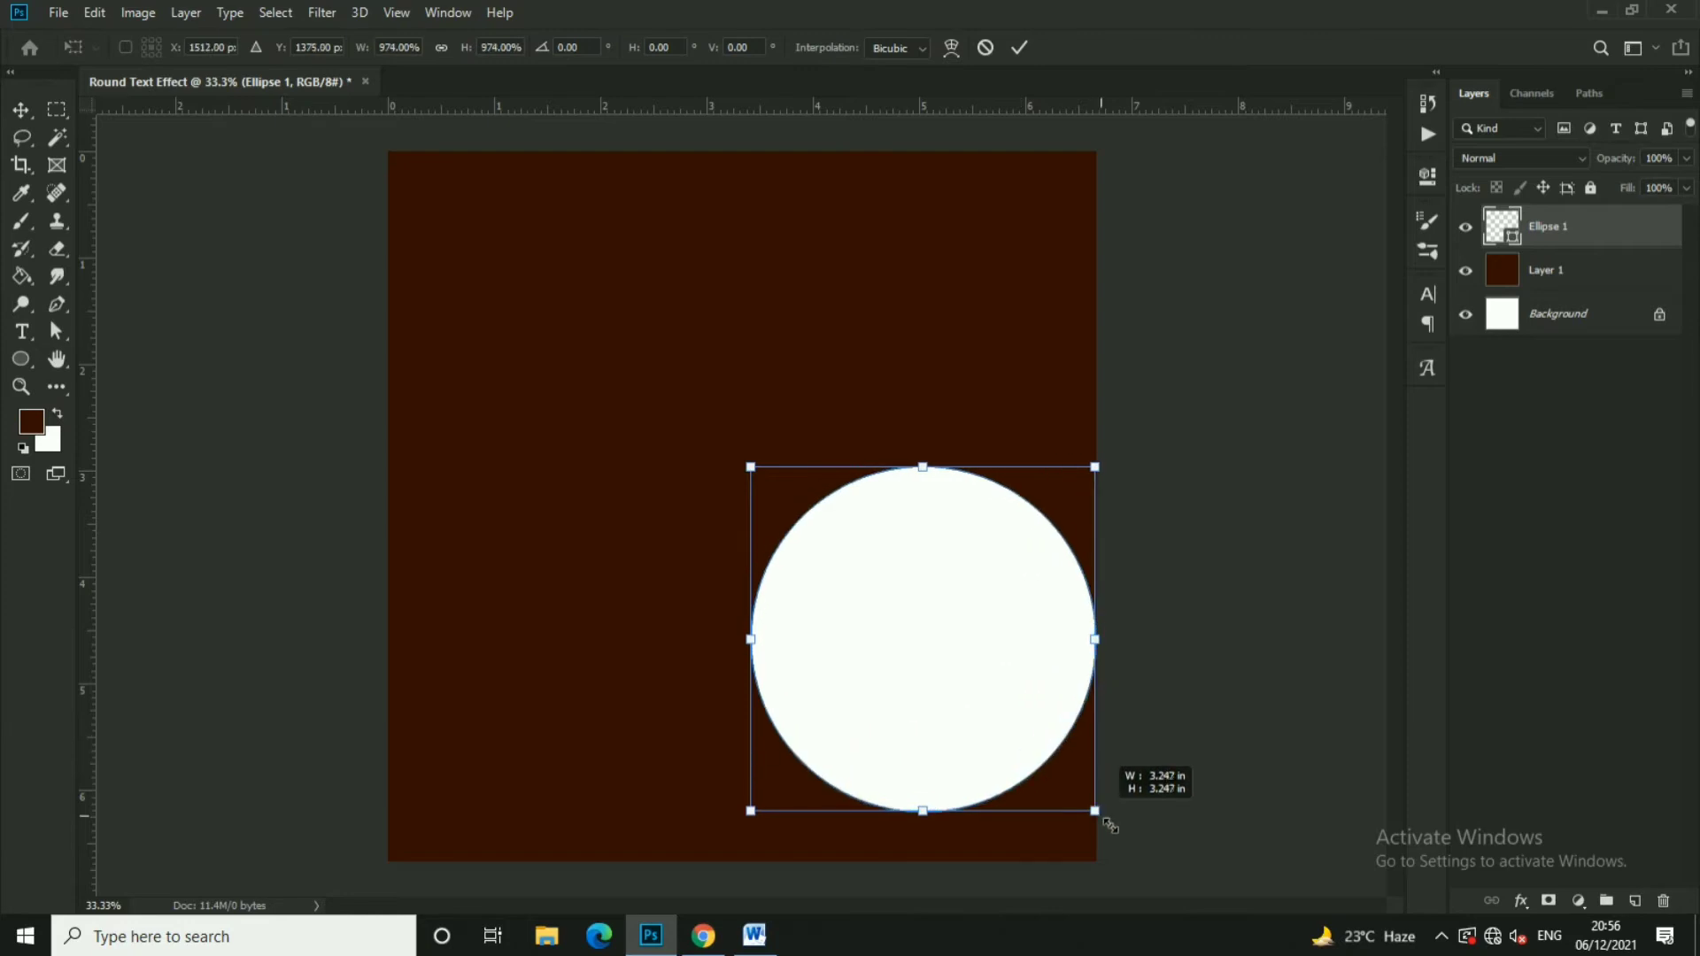
mouse_move(944, 642)
mouse_down()
mouse_move(891, 602)
mouse_move(834, 511)
mouse_move(850, 509)
mouse_move(804, 569)
mouse_move(820, 561)
mouse_up()
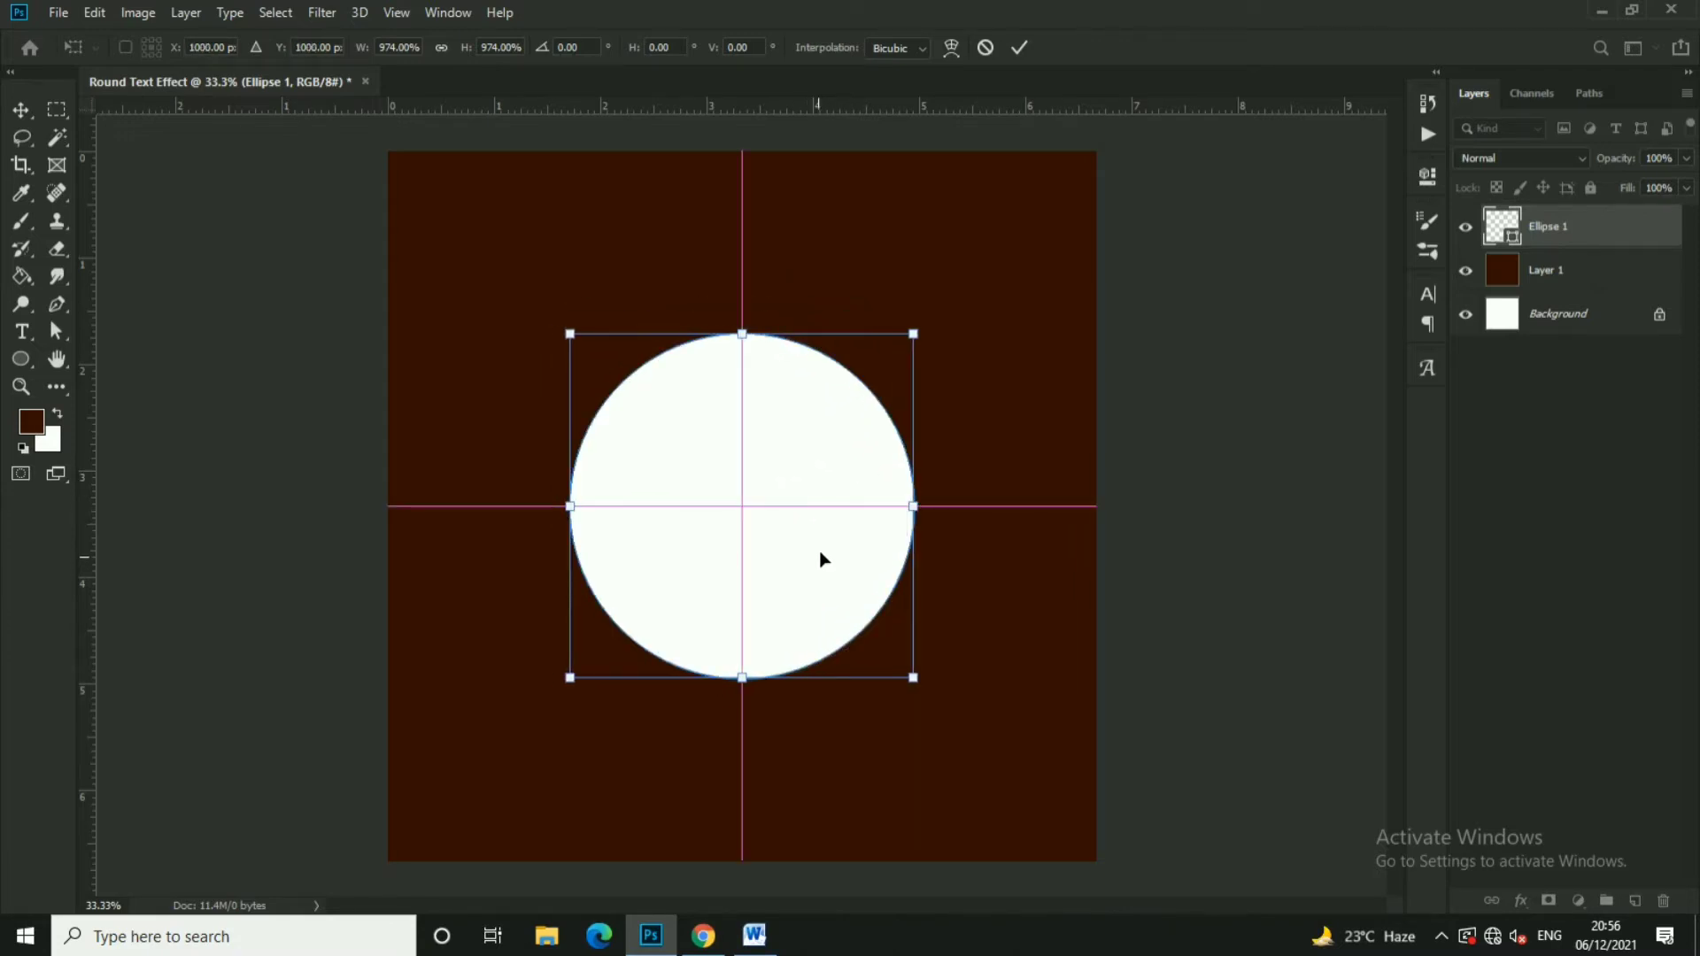
drag(923, 343, 974, 295)
click(1020, 46)
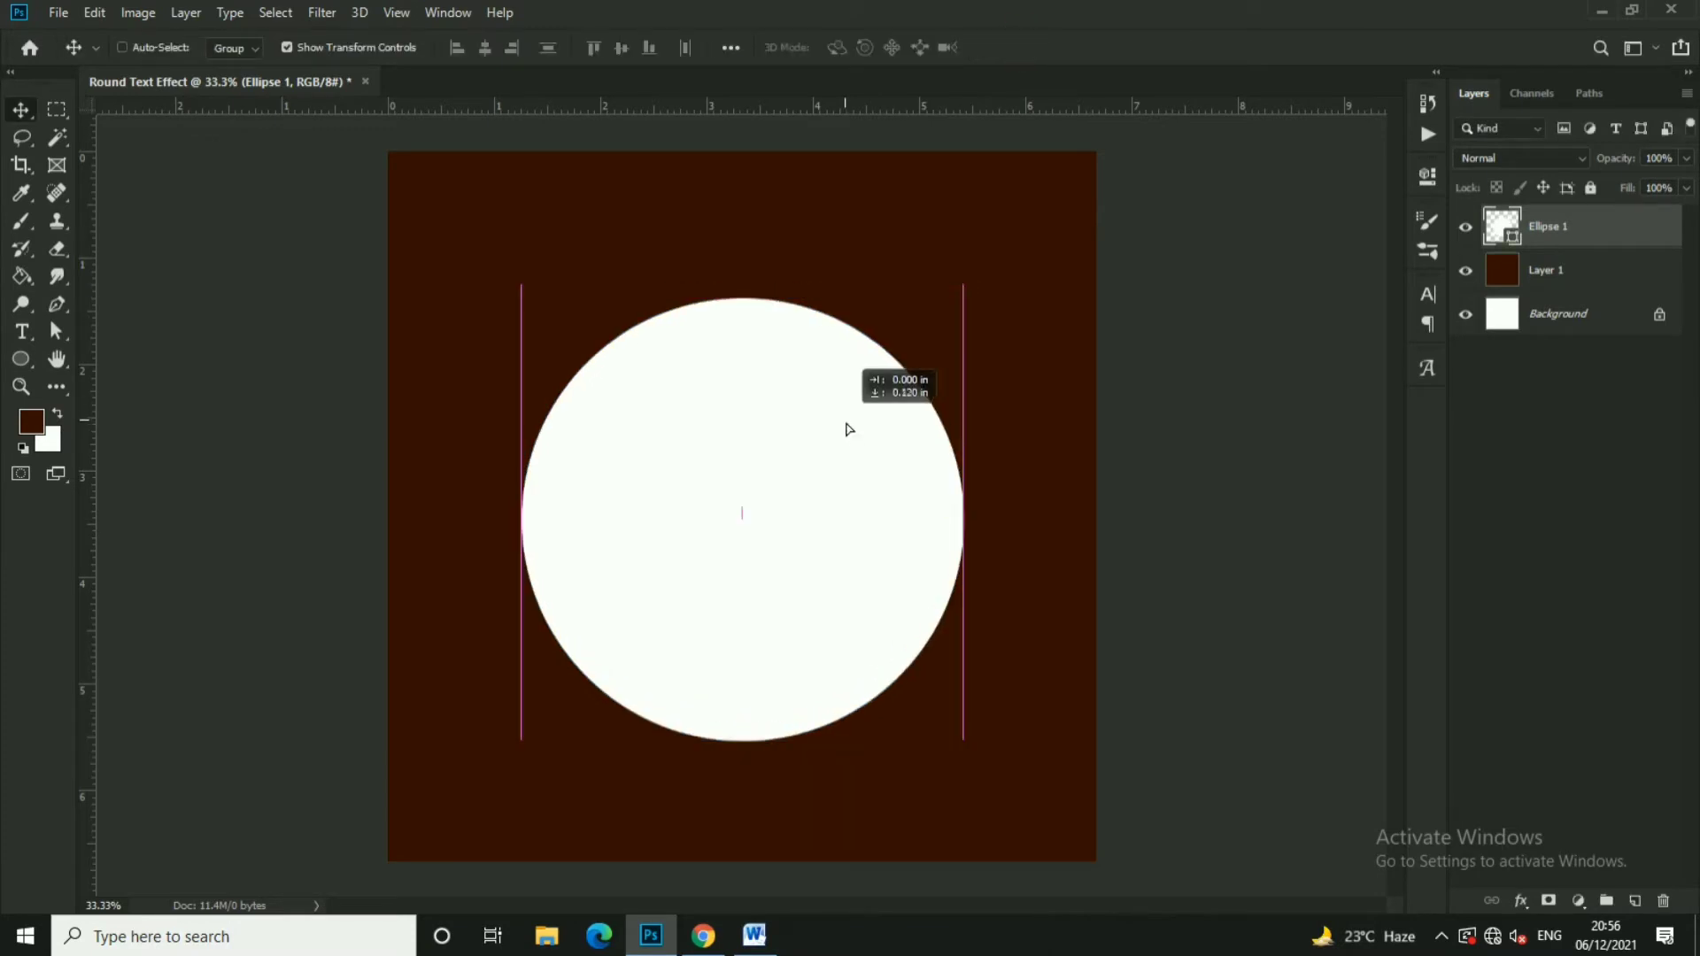
mouse_move(847, 429)
mouse_down()
mouse_move(854, 404)
mouse_move(824, 453)
mouse_move(804, 439)
mouse_up()
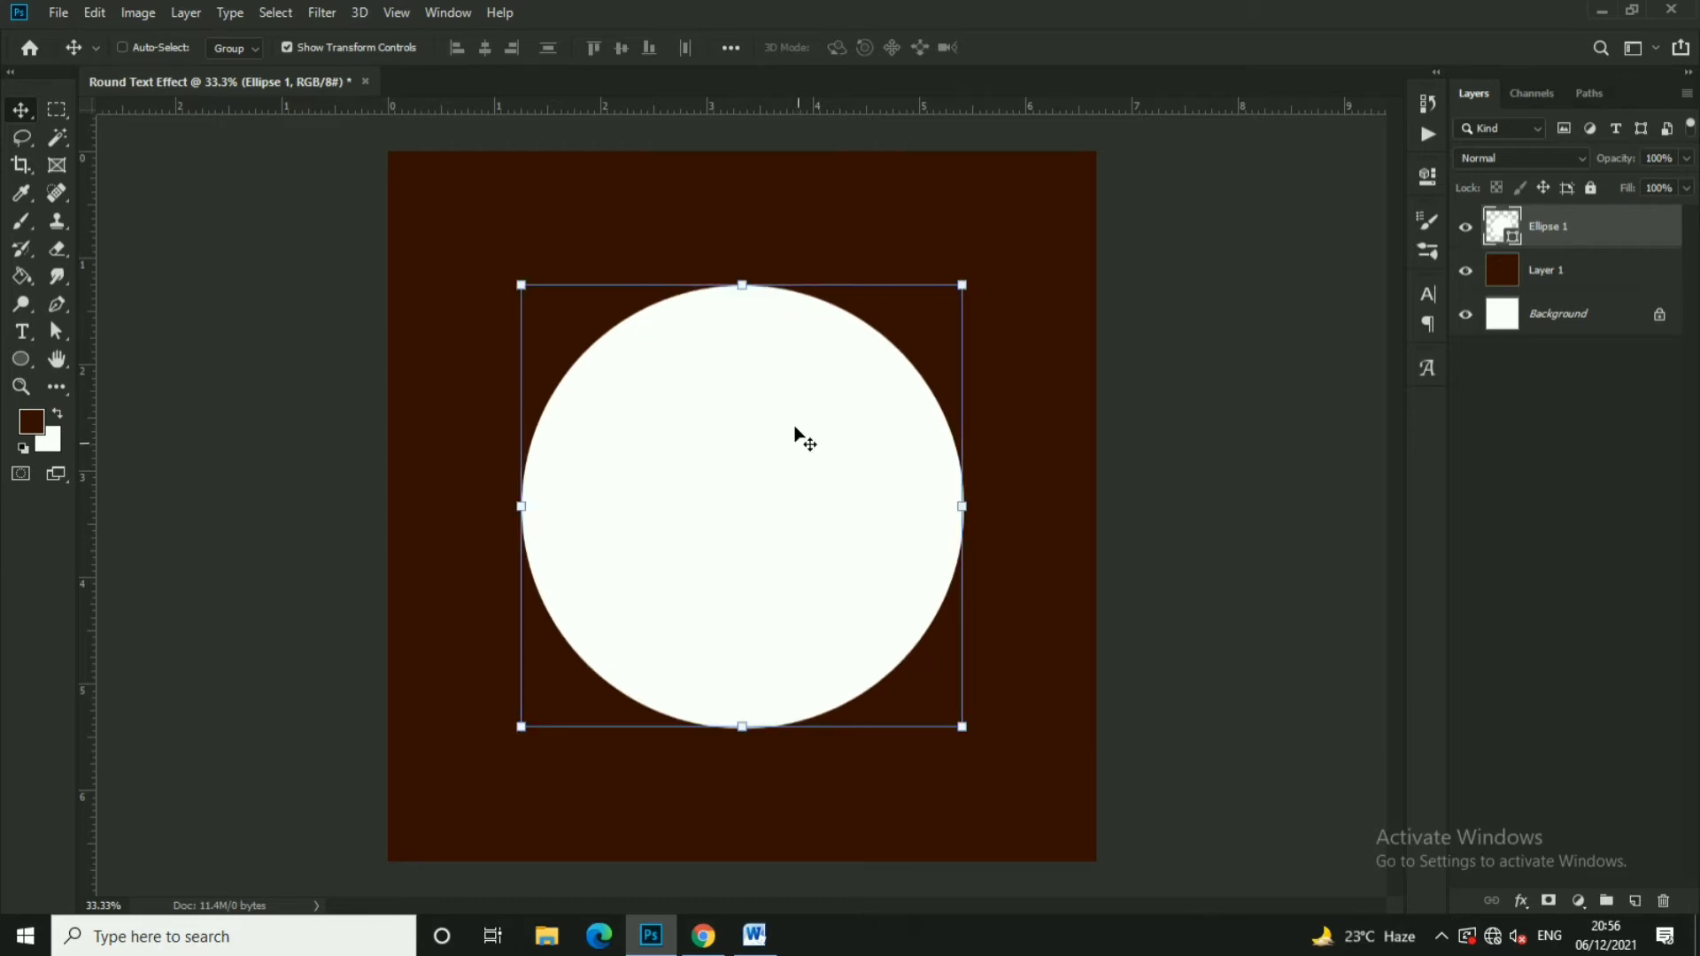
Add a two-column, two-row guide layout to the canvas
click(393, 13)
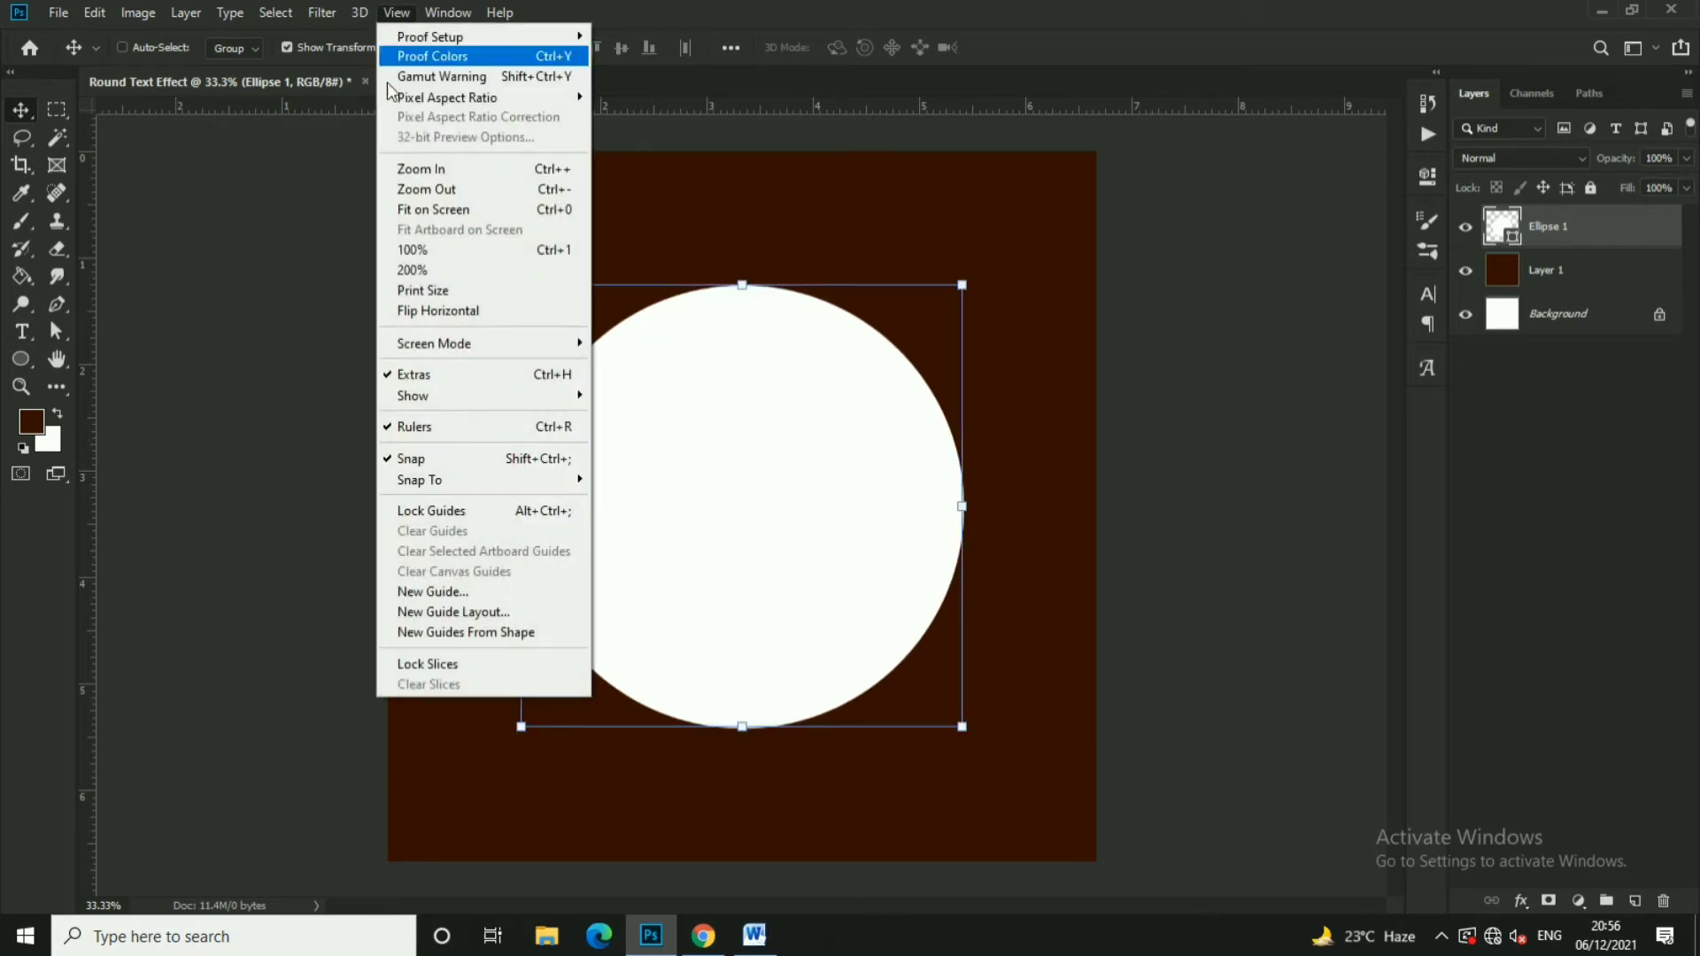
click(476, 617)
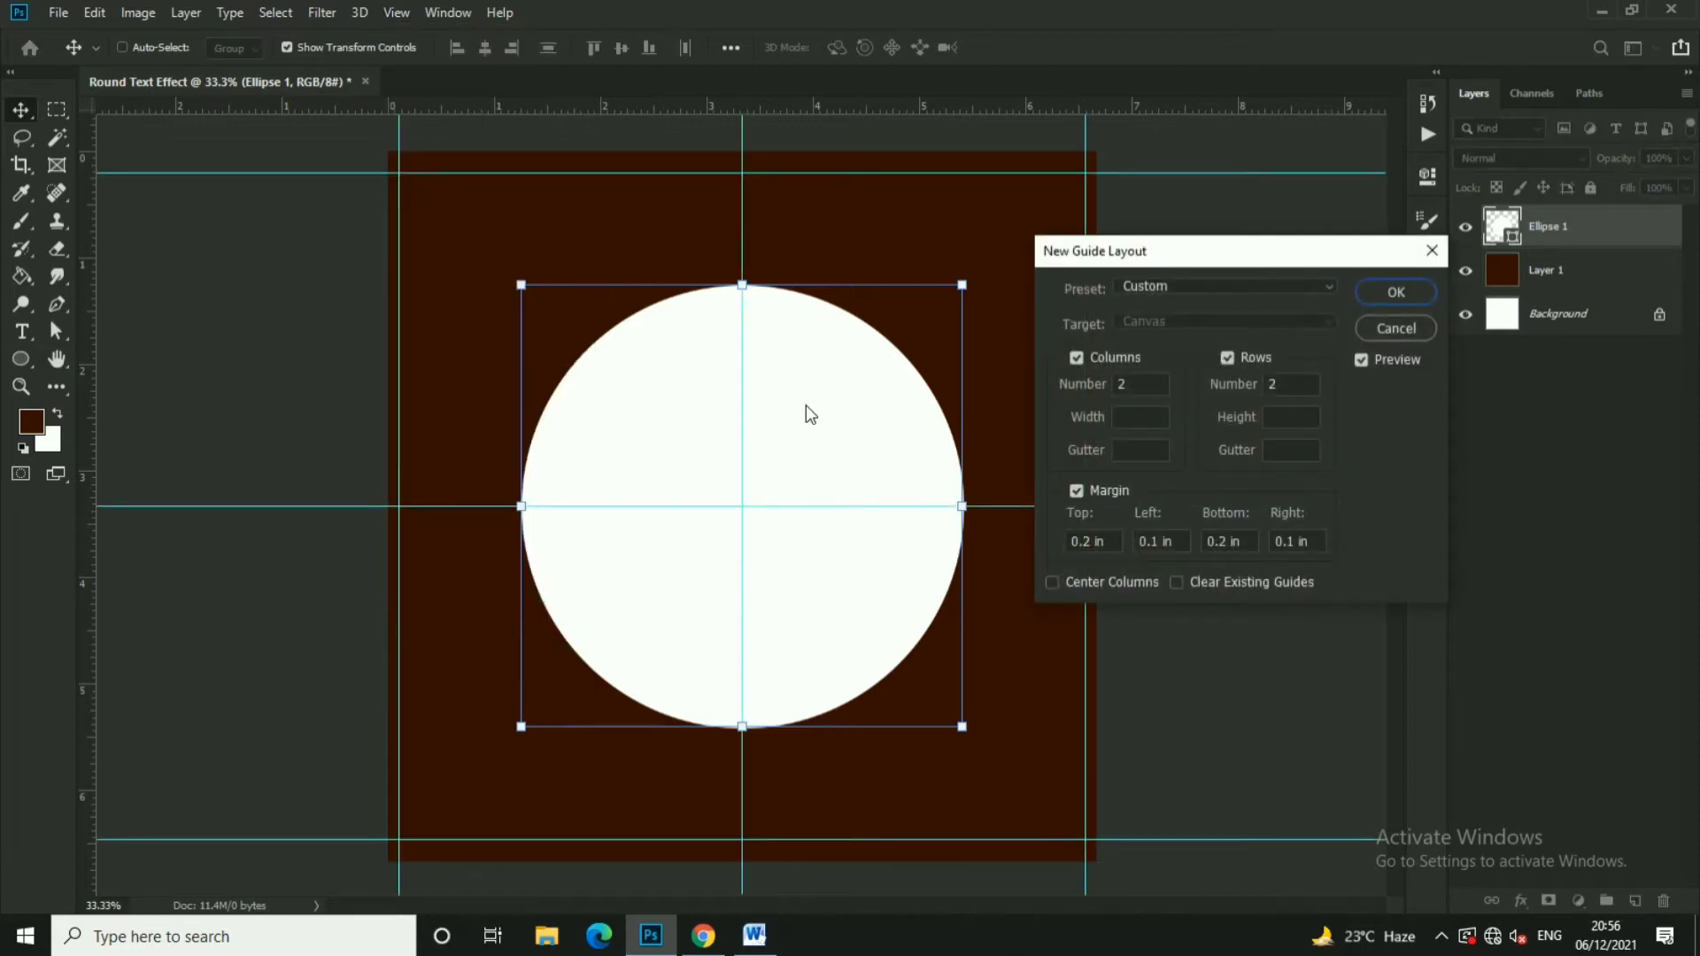
click(1396, 293)
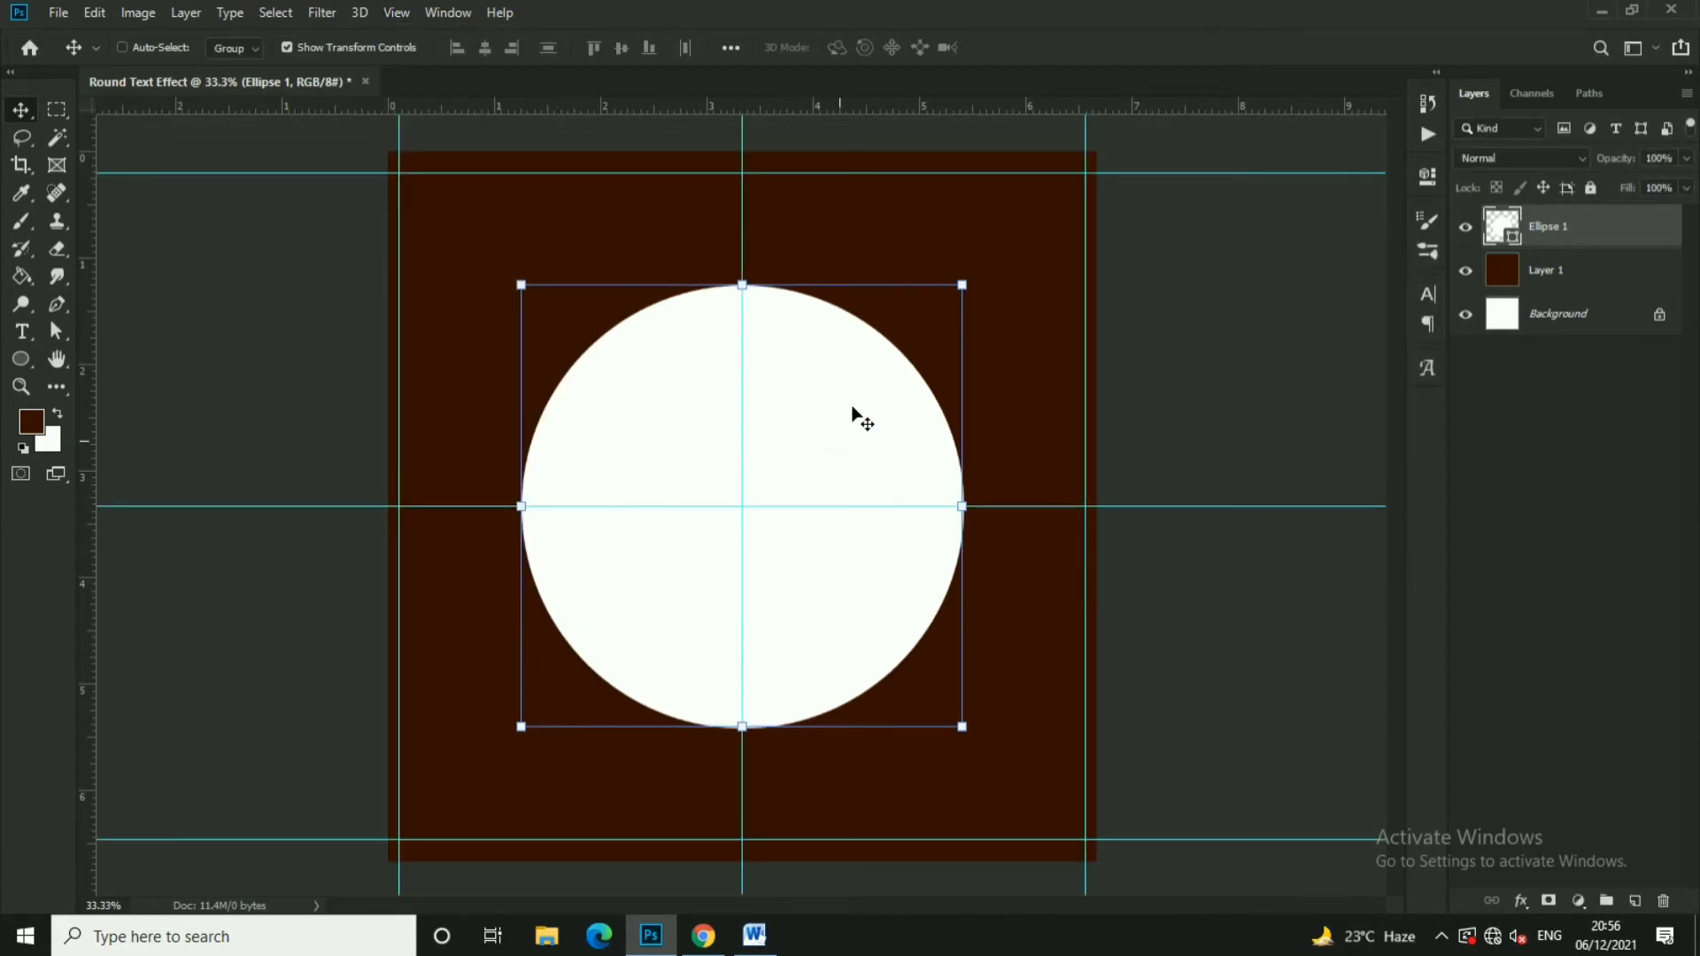
scroll(903, 455, down, 2)
scroll(865, 410, up, 1)
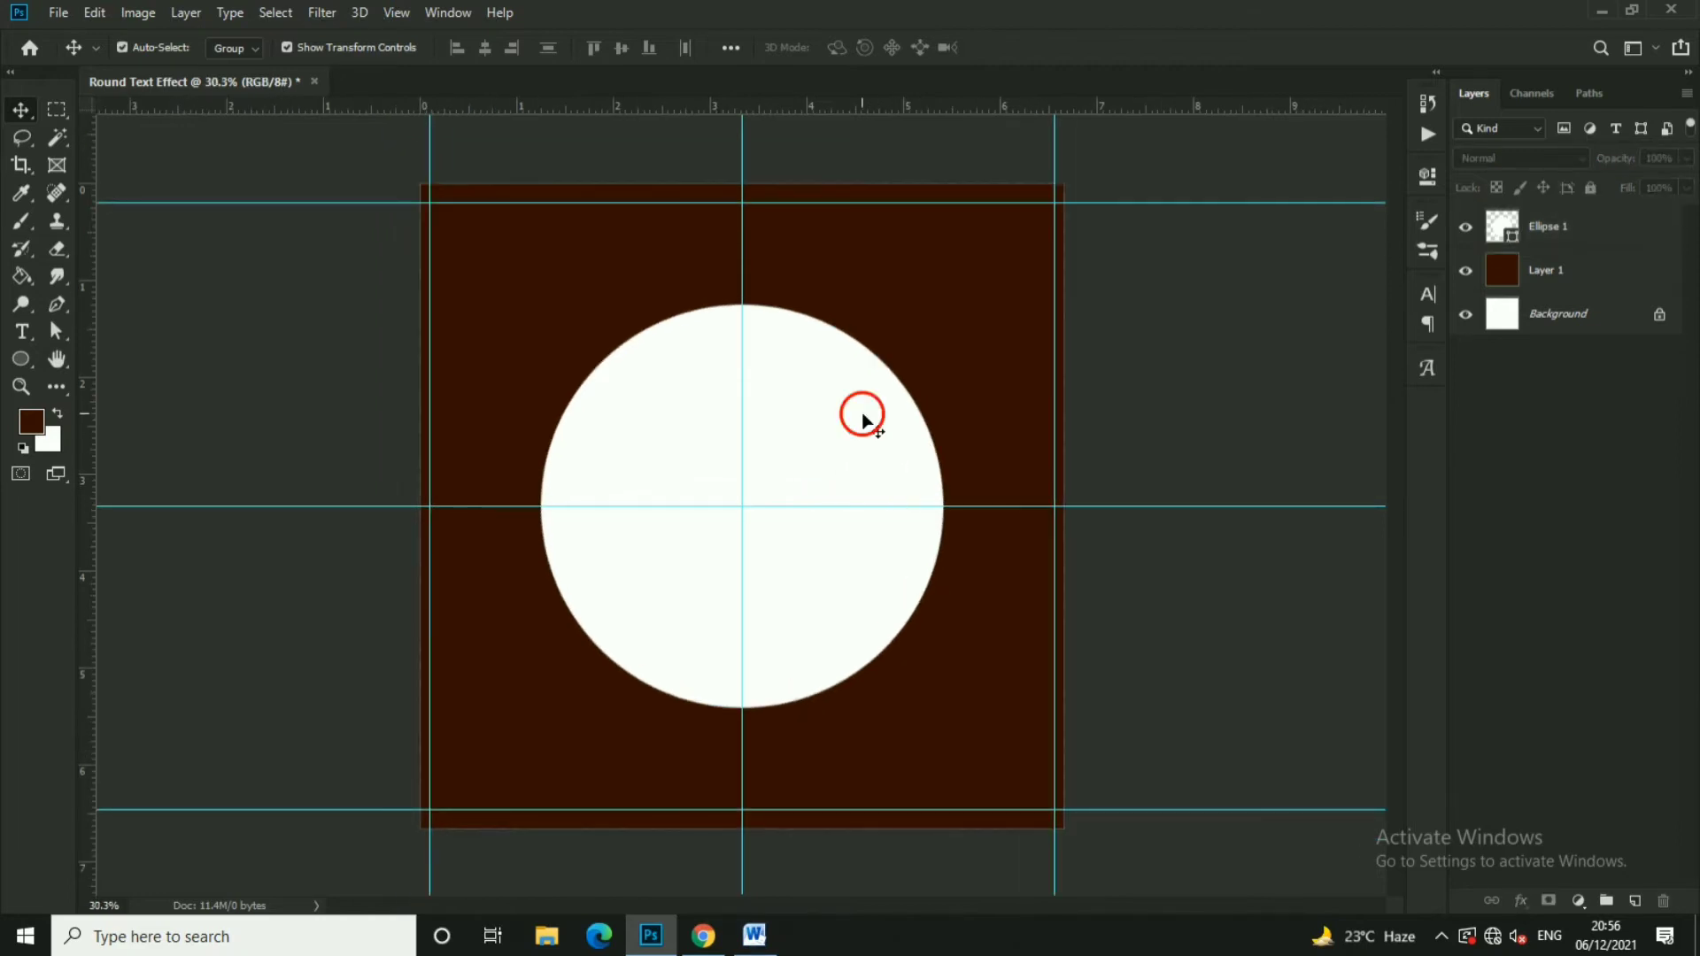
Shrink the white circle to about 90% and duplicate its layer
alt+drag(942, 305, 923, 327)
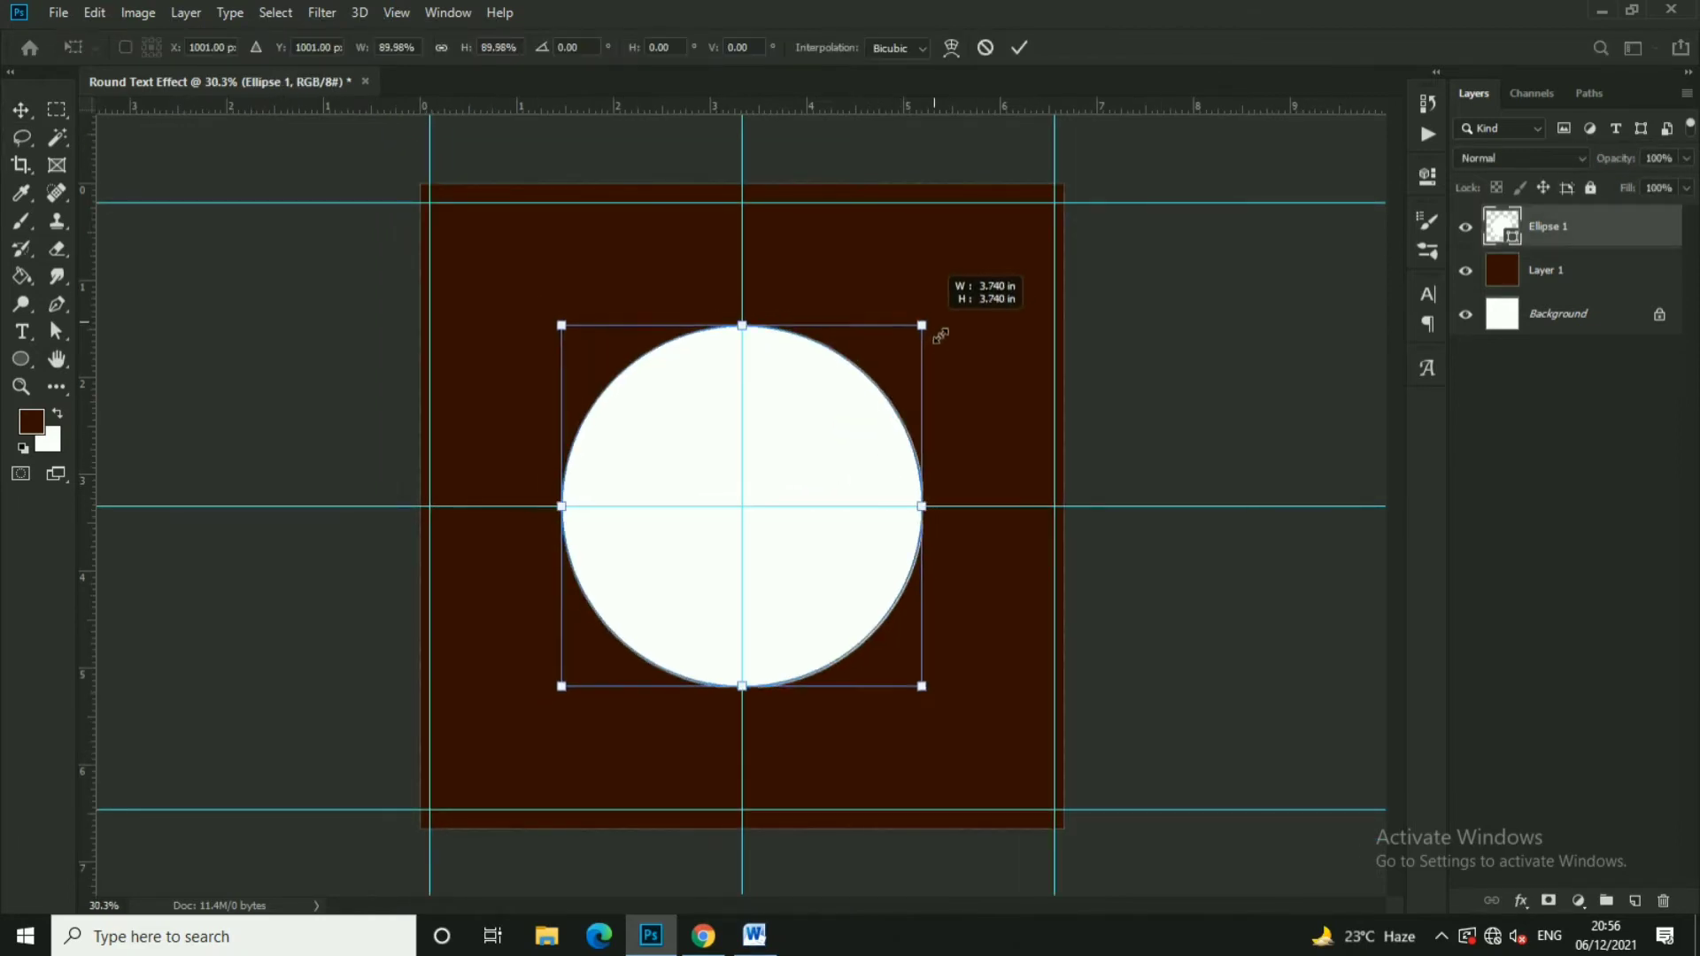
click(1020, 48)
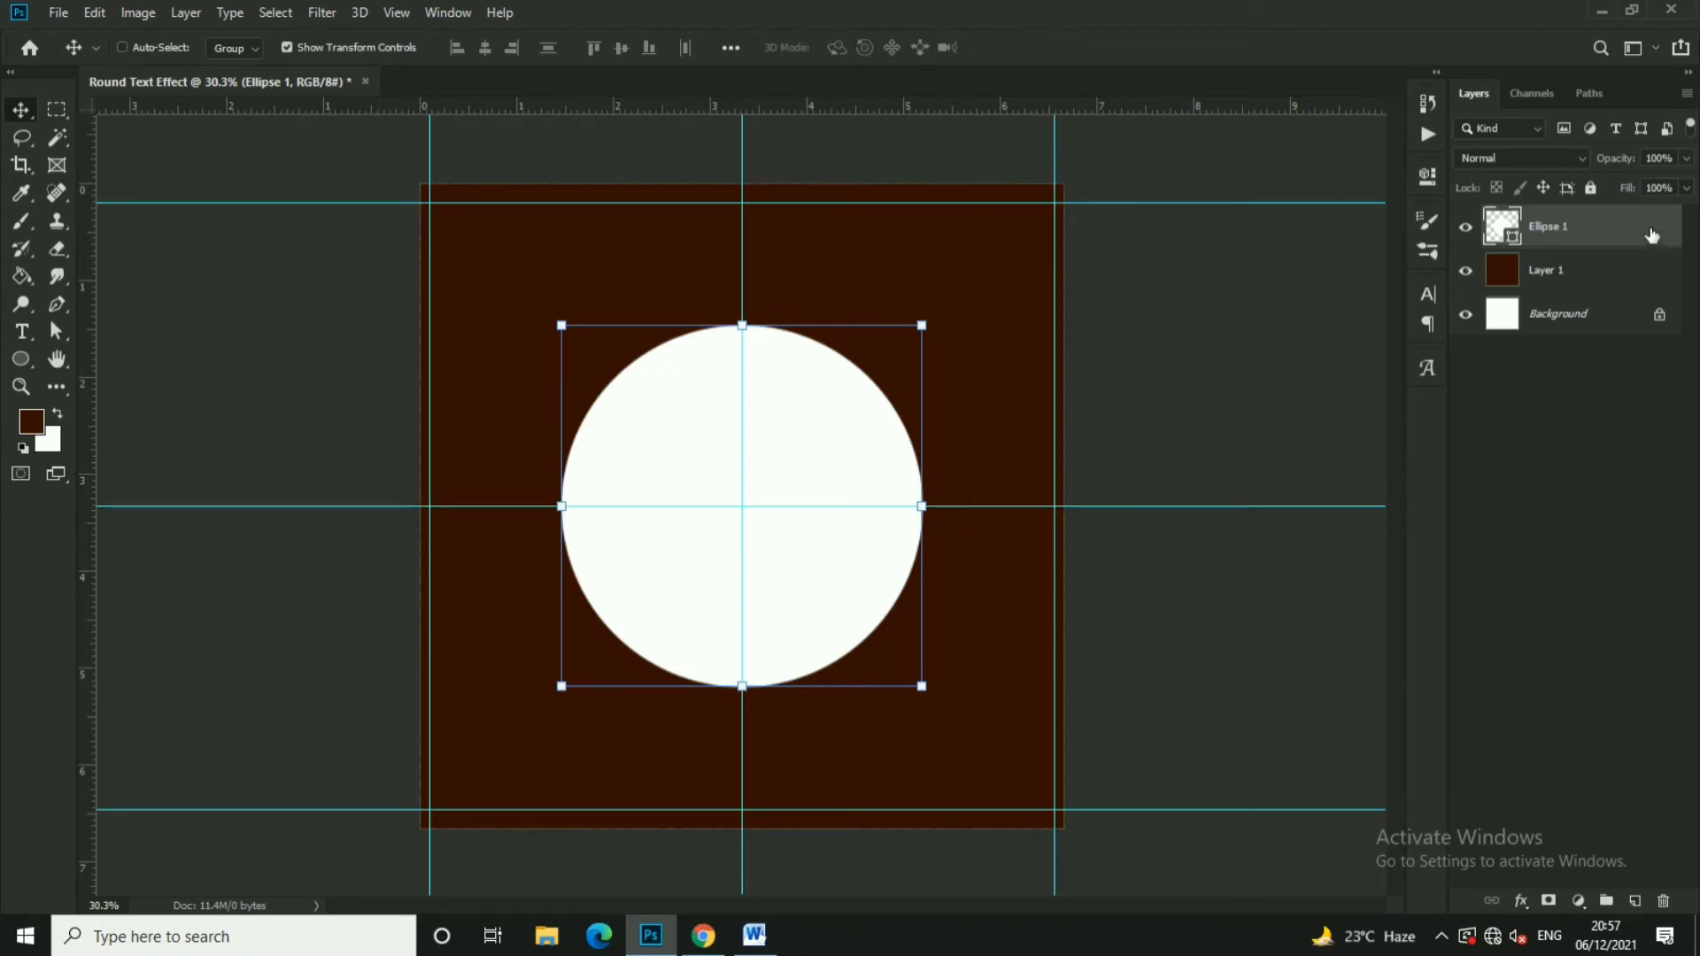
drag(1651, 234, 1636, 912)
Make a second circle copy and give Ellipse 1 copy 2 a dark brown Color Overlay
drag(1601, 282, 1638, 905)
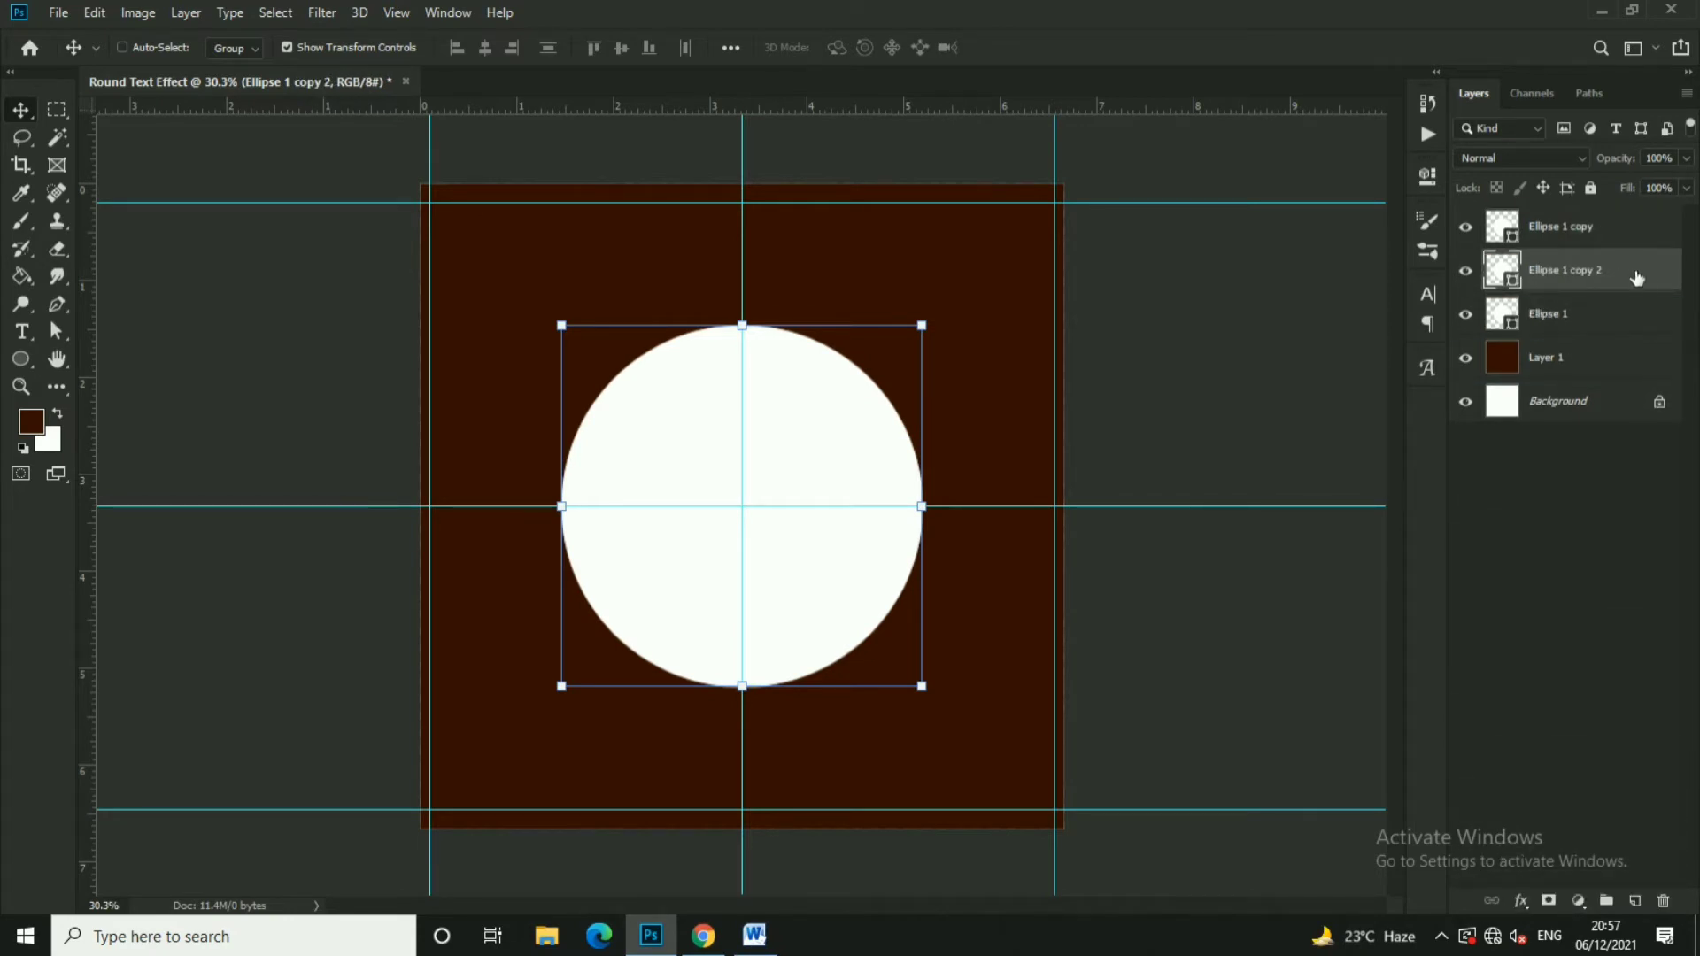
double_click(1647, 281)
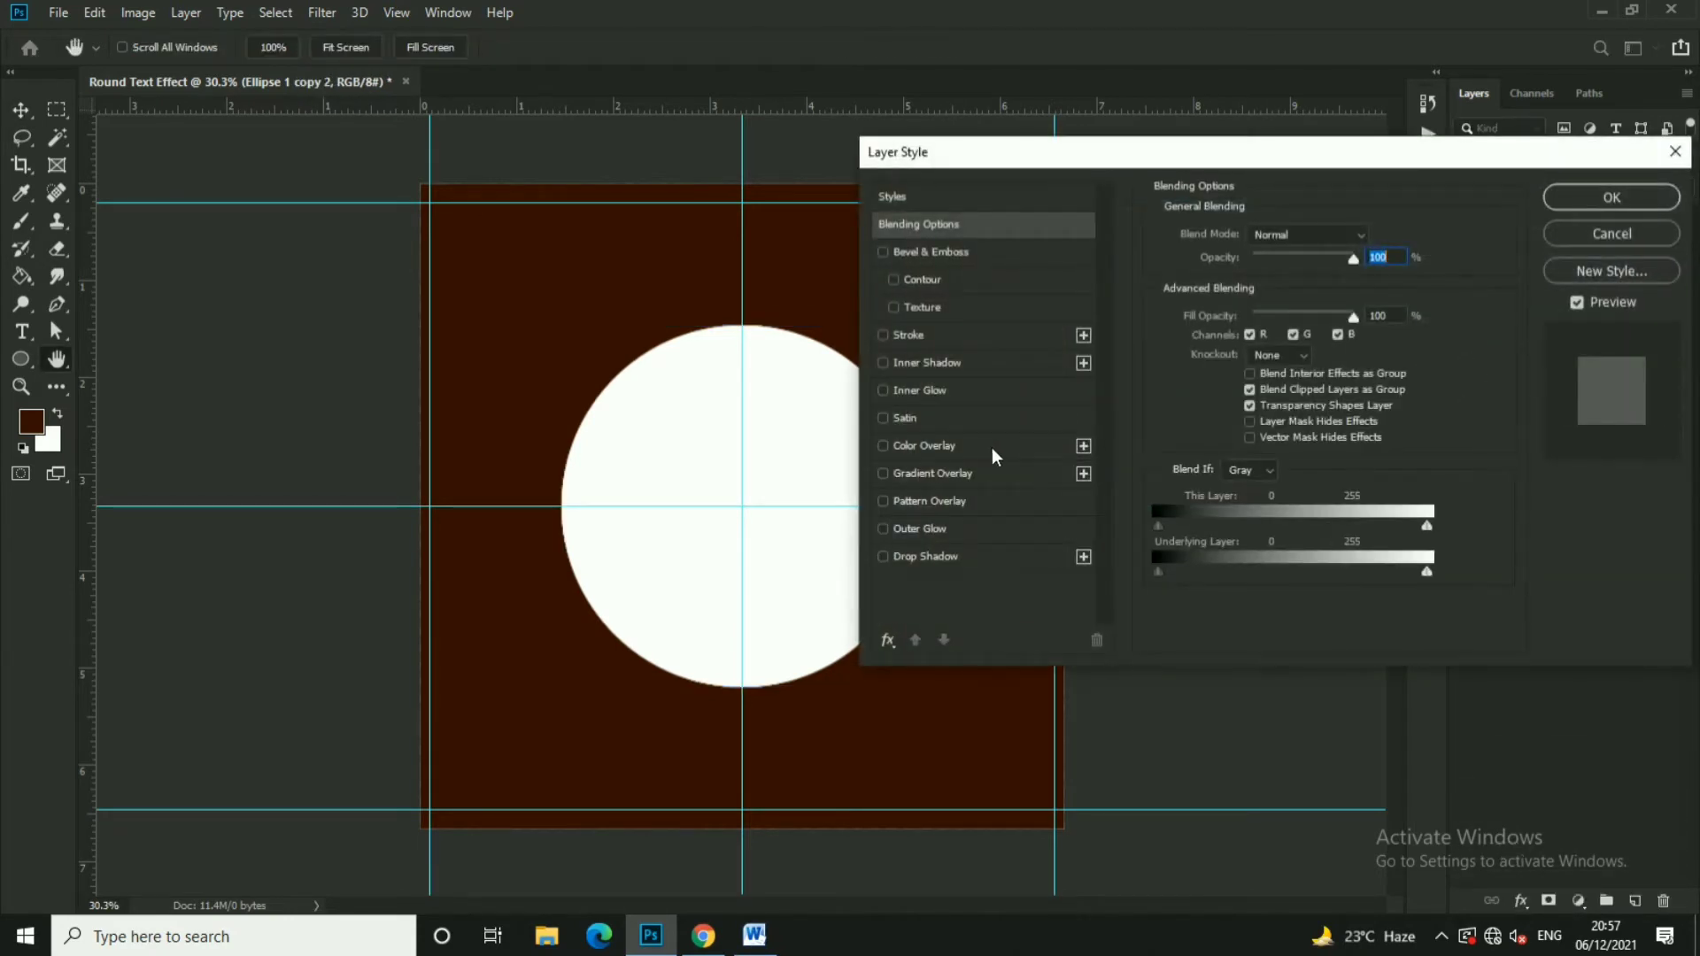
click(991, 448)
click(1373, 237)
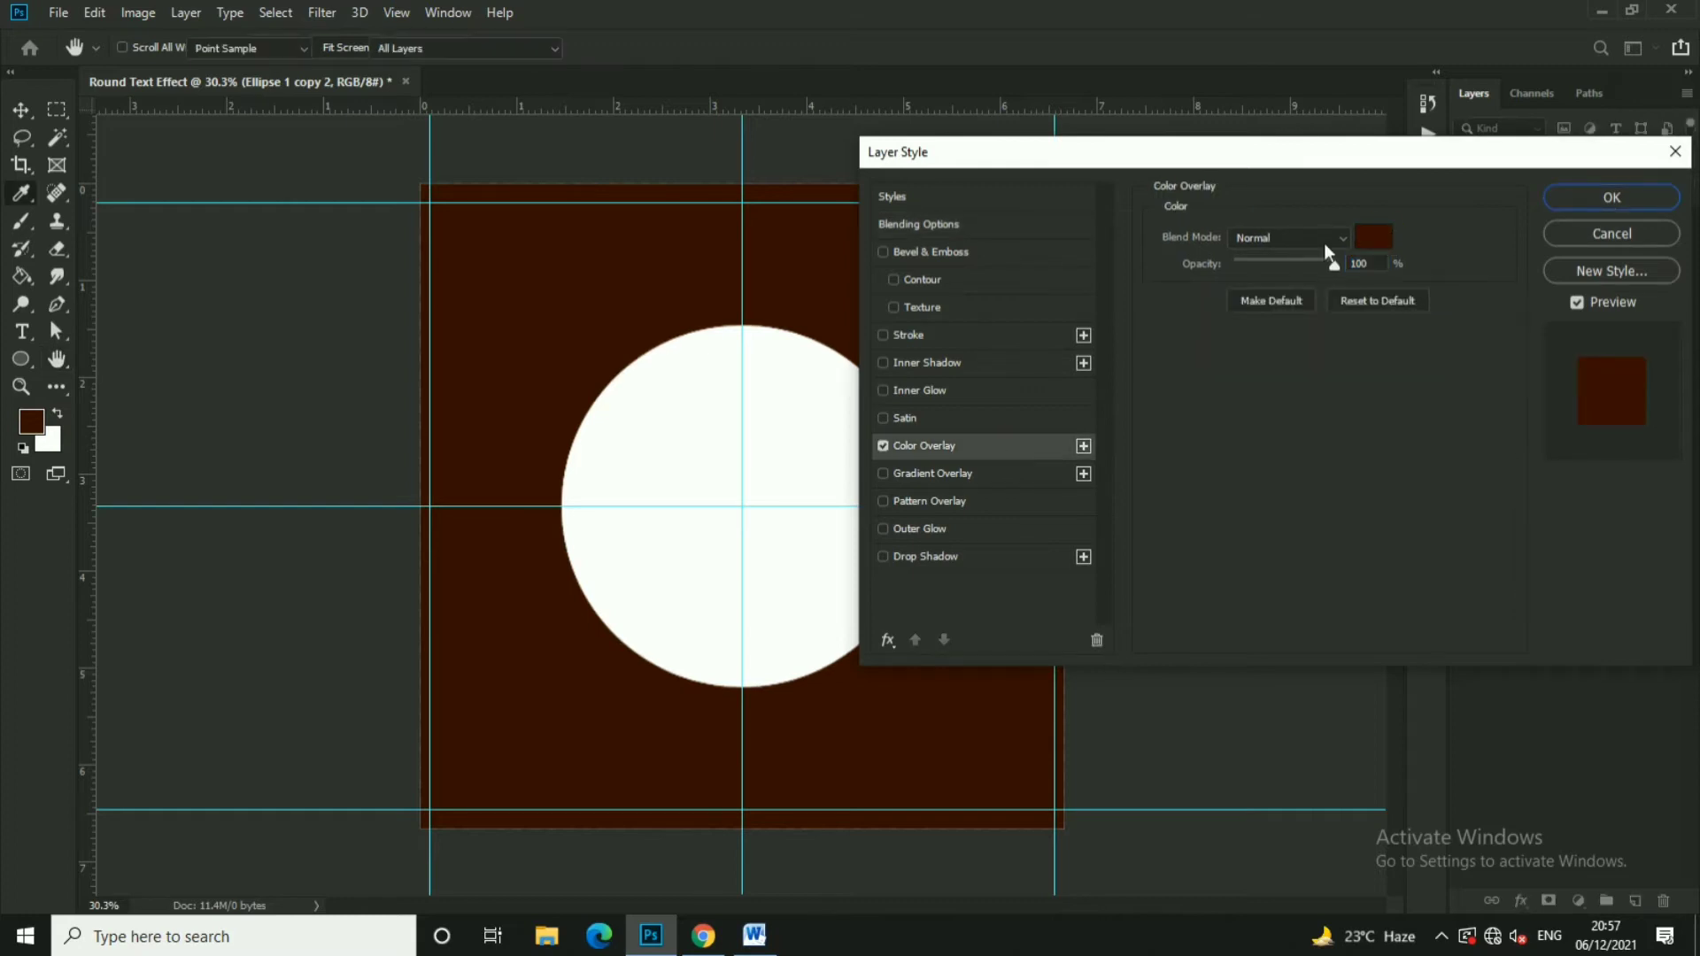
click(1606, 264)
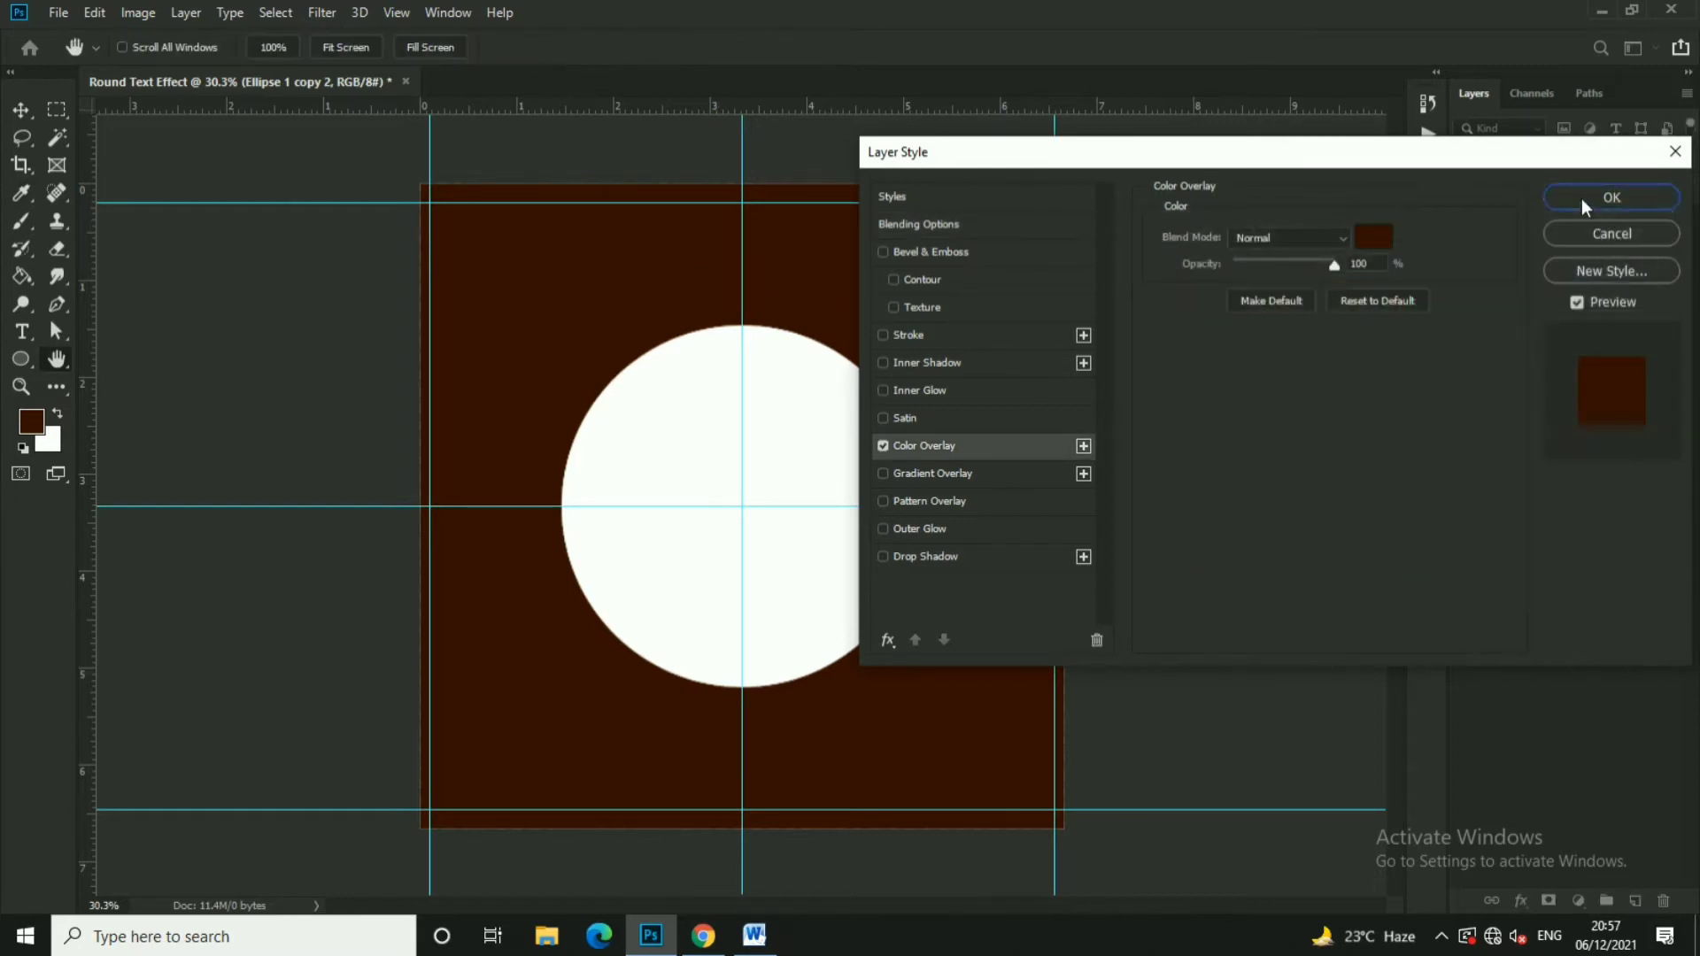
click(1611, 197)
click(1604, 372)
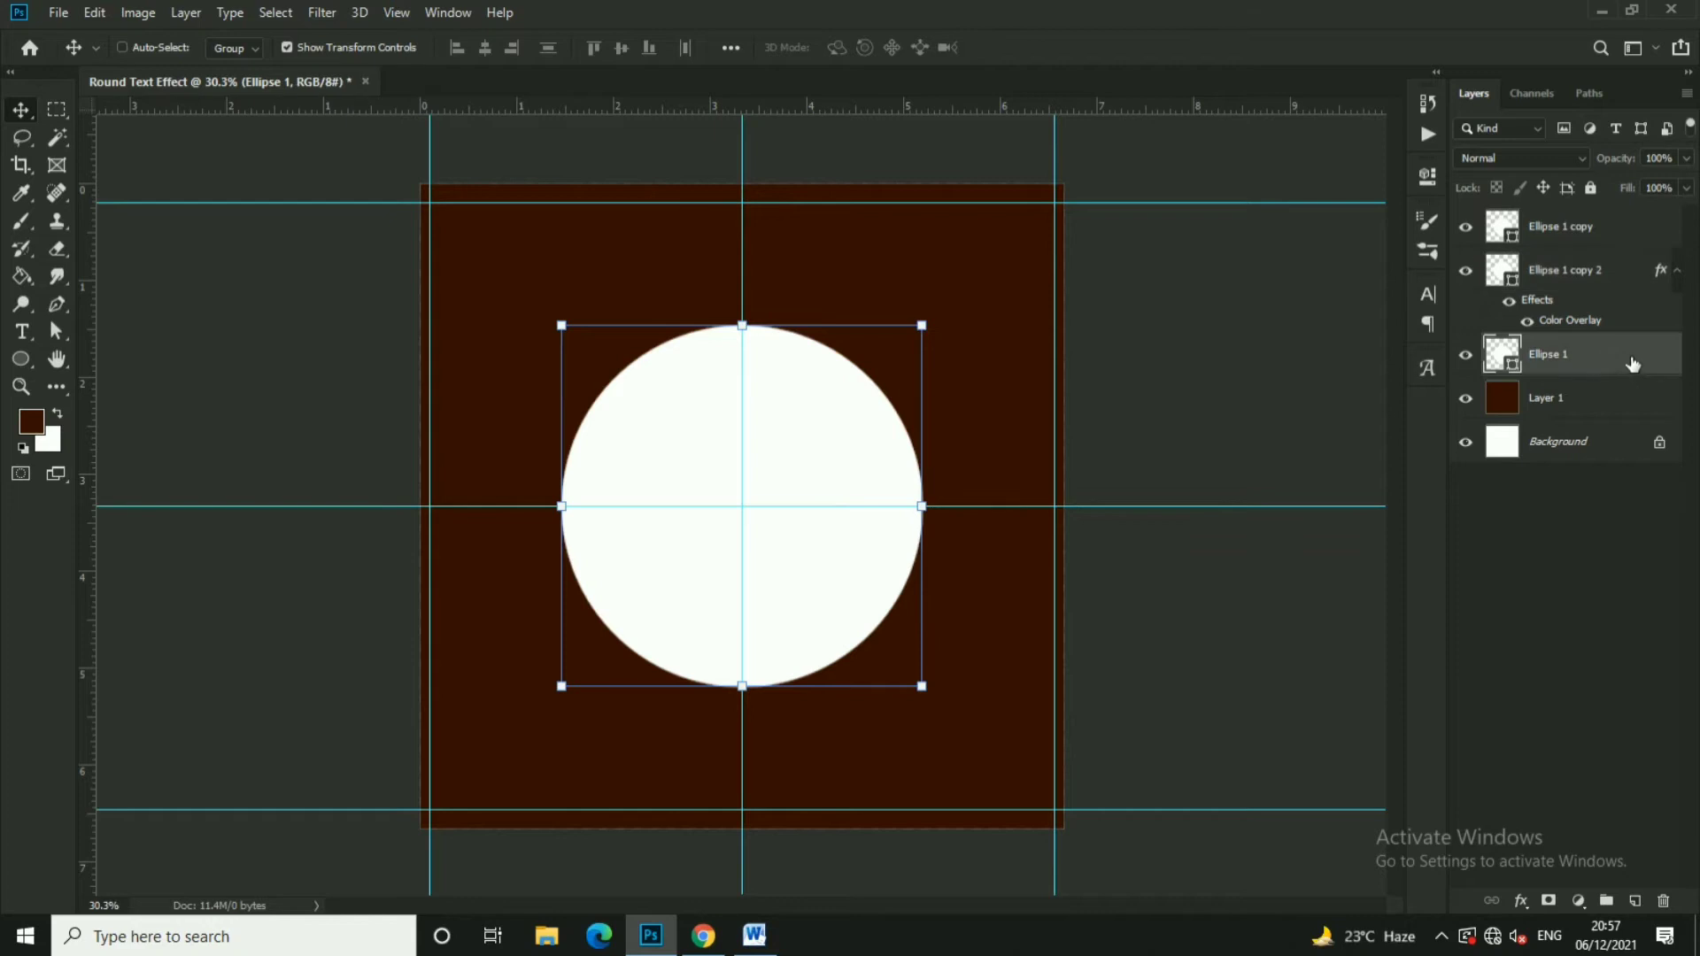
Enlarge the original Ellipse 1 circle to about 143%
key(ctrl+t)
drag(925, 327, 1036, 278)
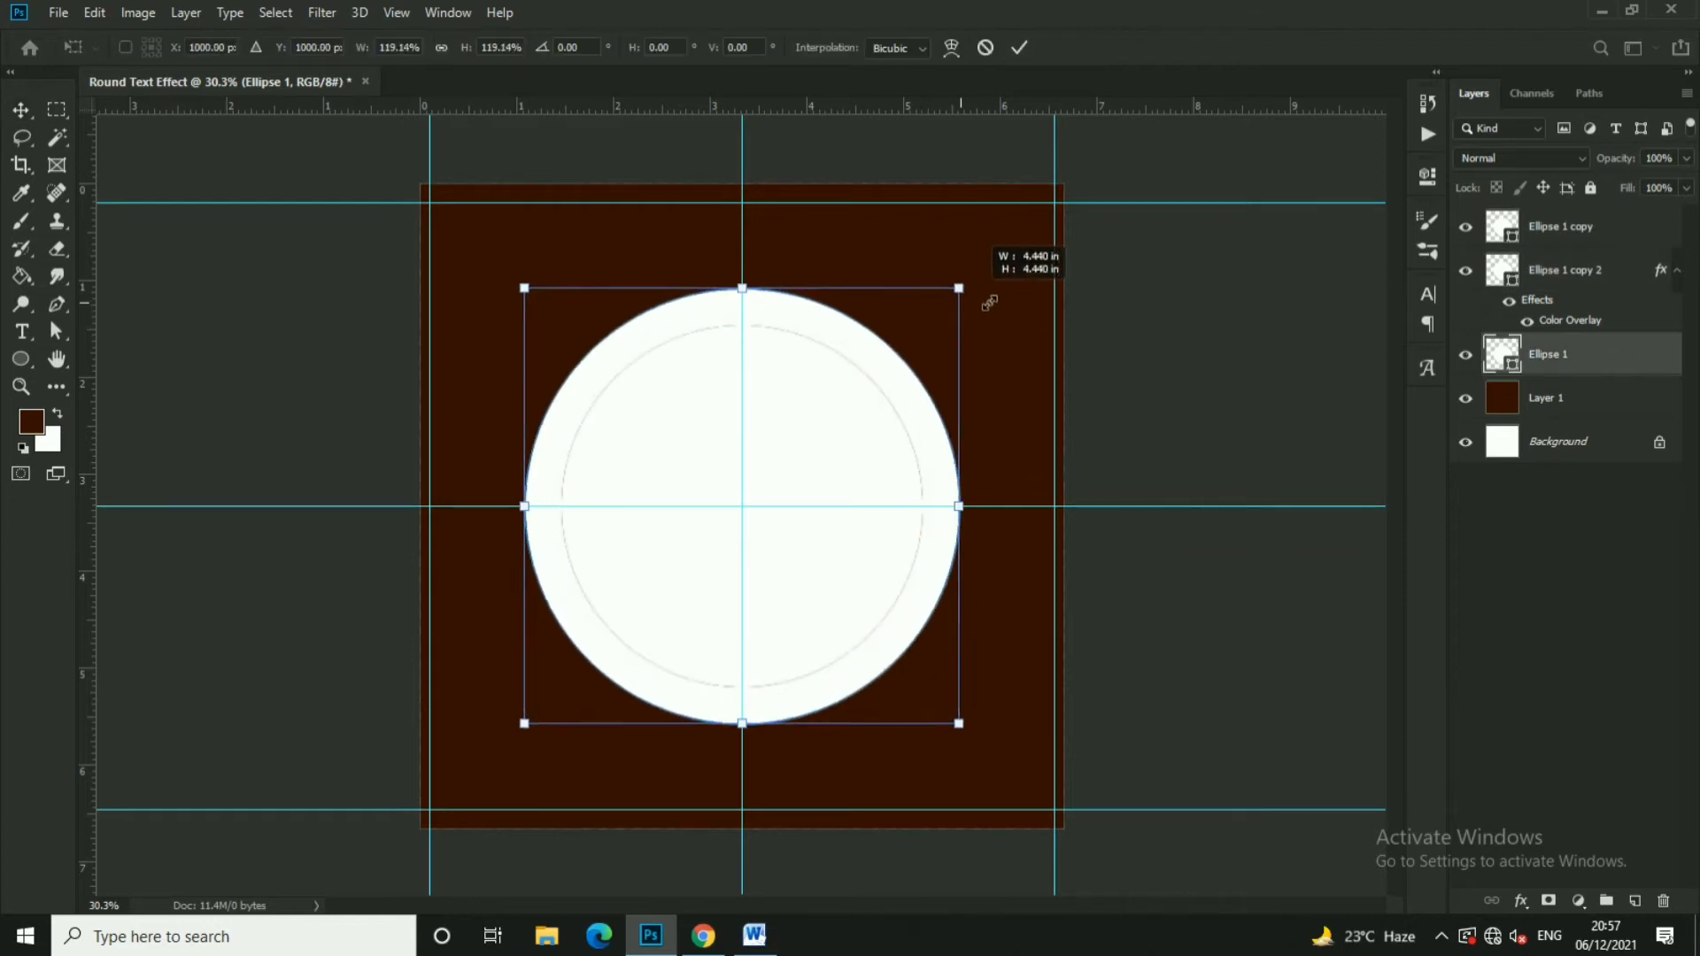
click(1019, 47)
Give Ellipse 1 a brown #471400 Color Overlay via Blending Options
right_click(1676, 368)
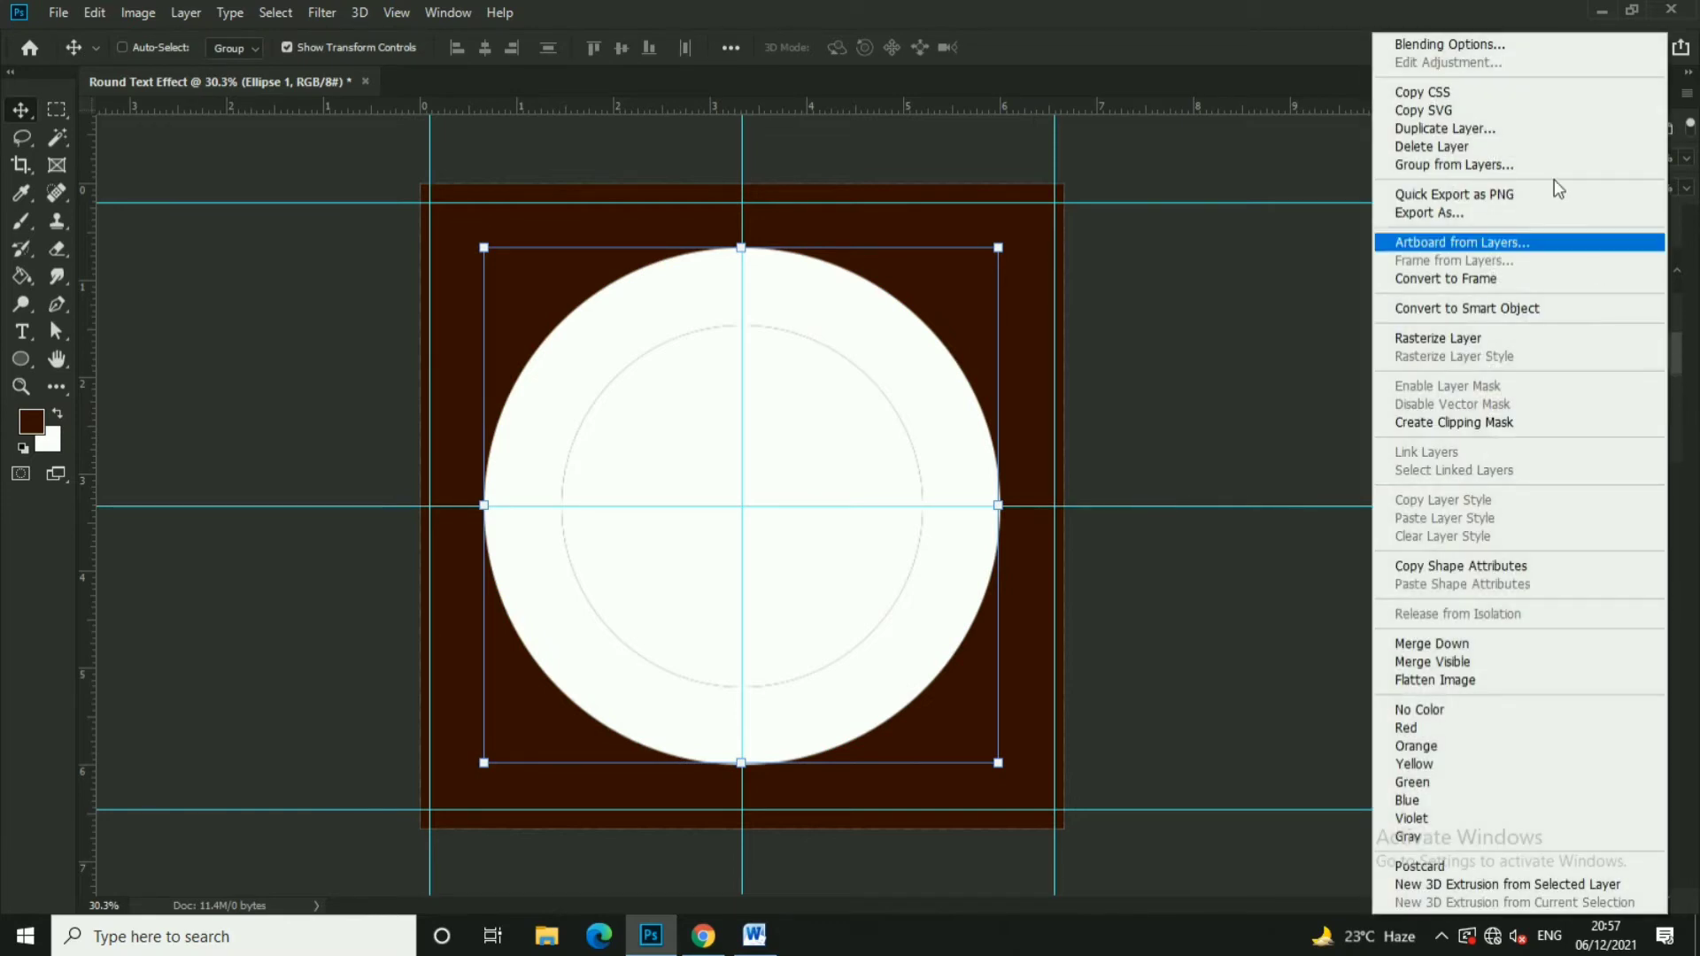
click(1475, 38)
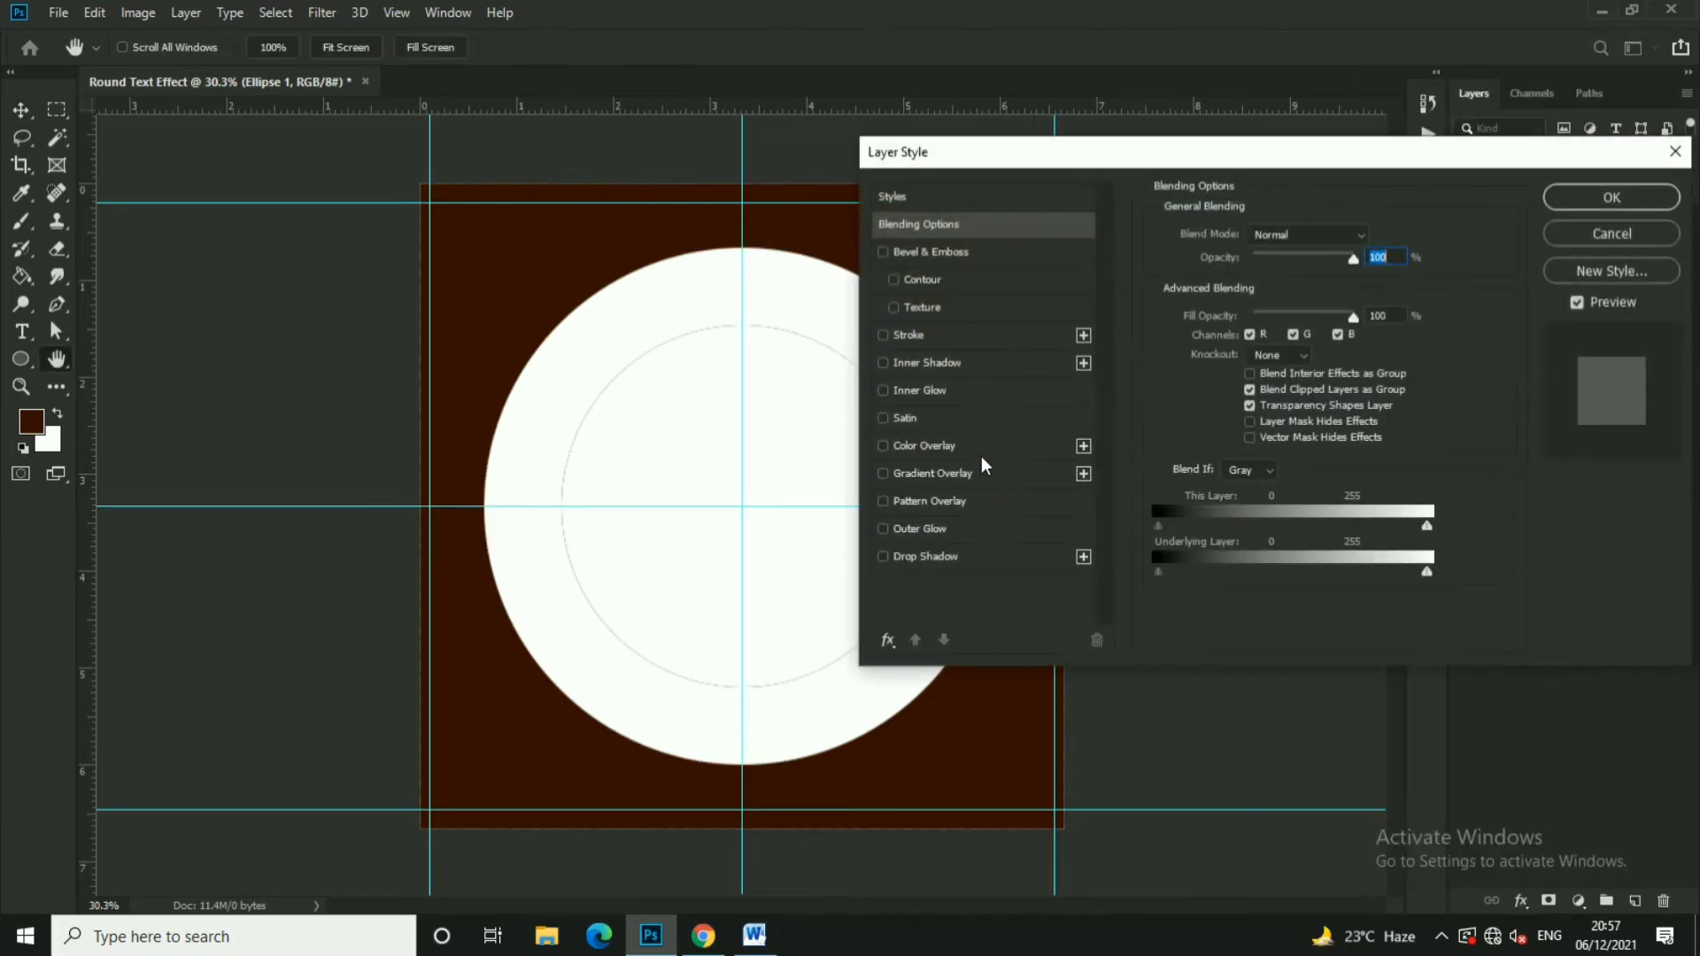
click(993, 447)
click(1373, 236)
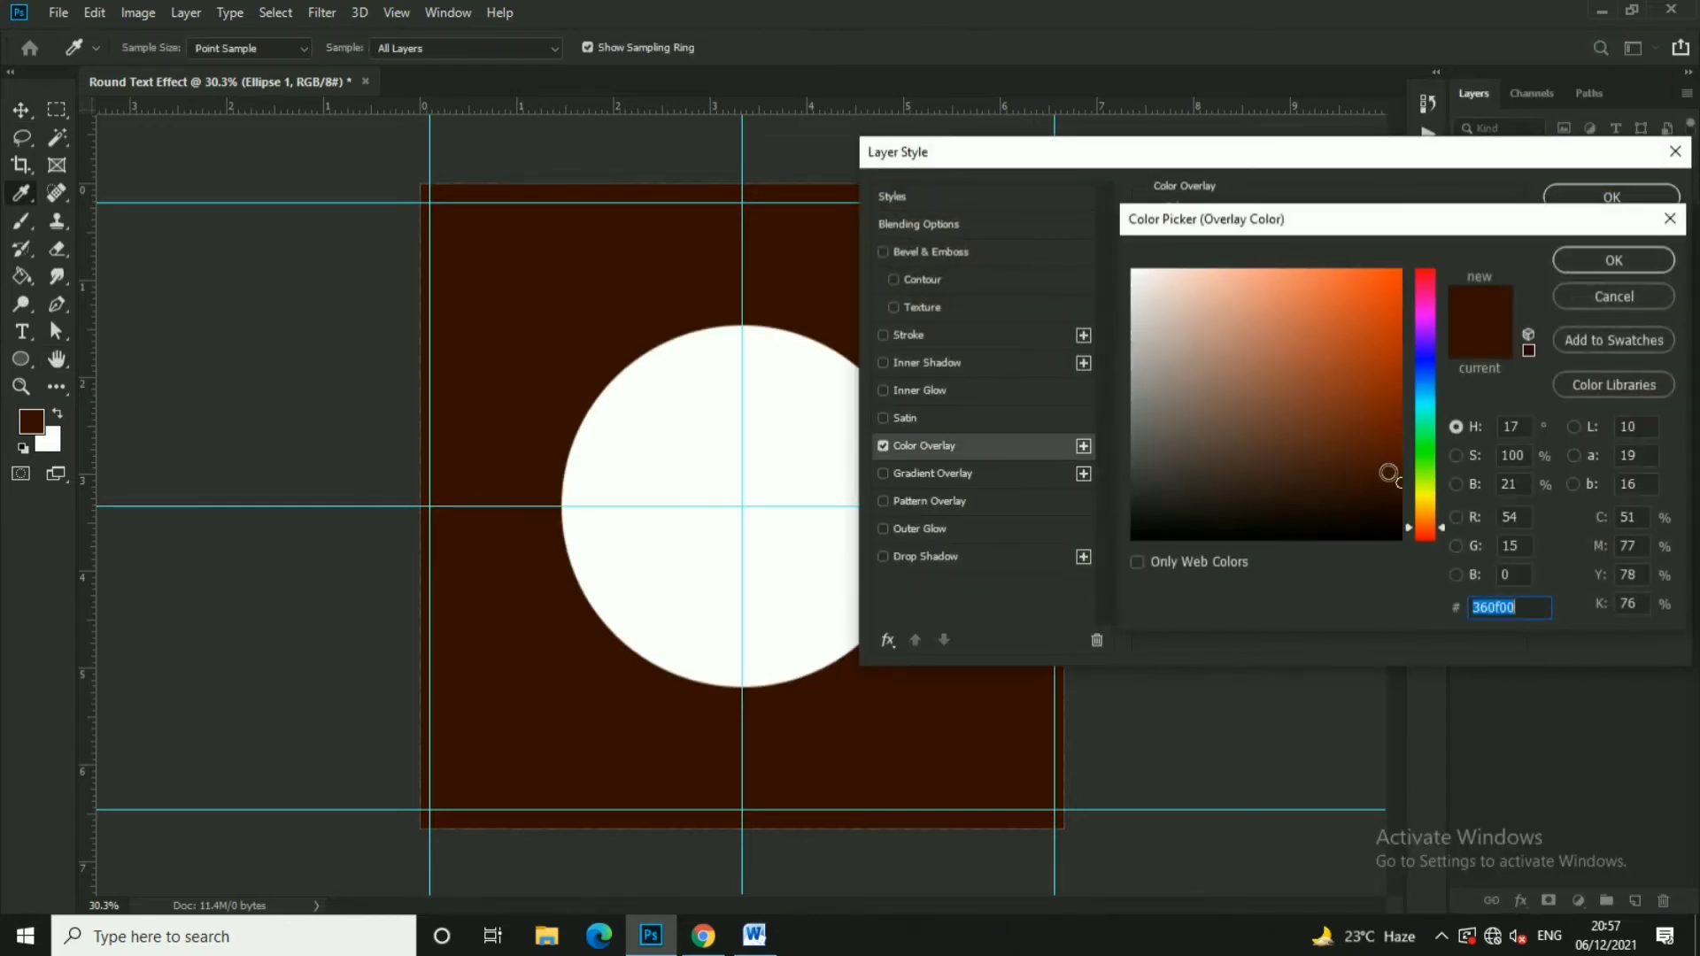
click(1397, 504)
click(1399, 481)
click(470, 383)
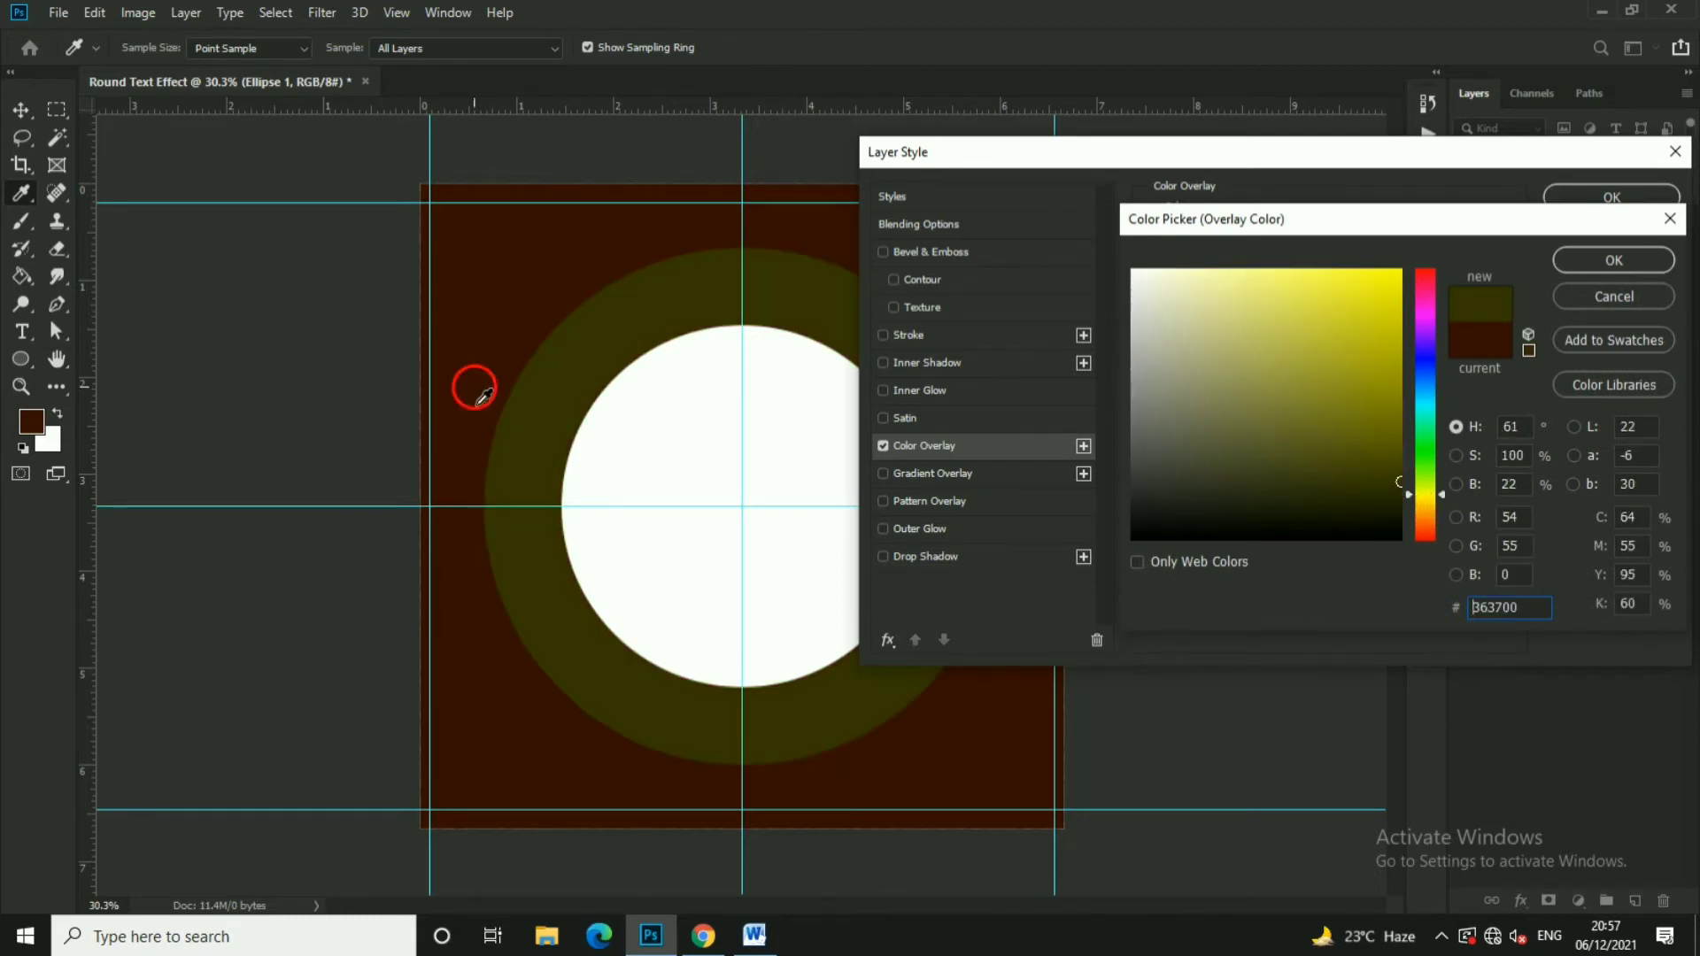
click(1399, 465)
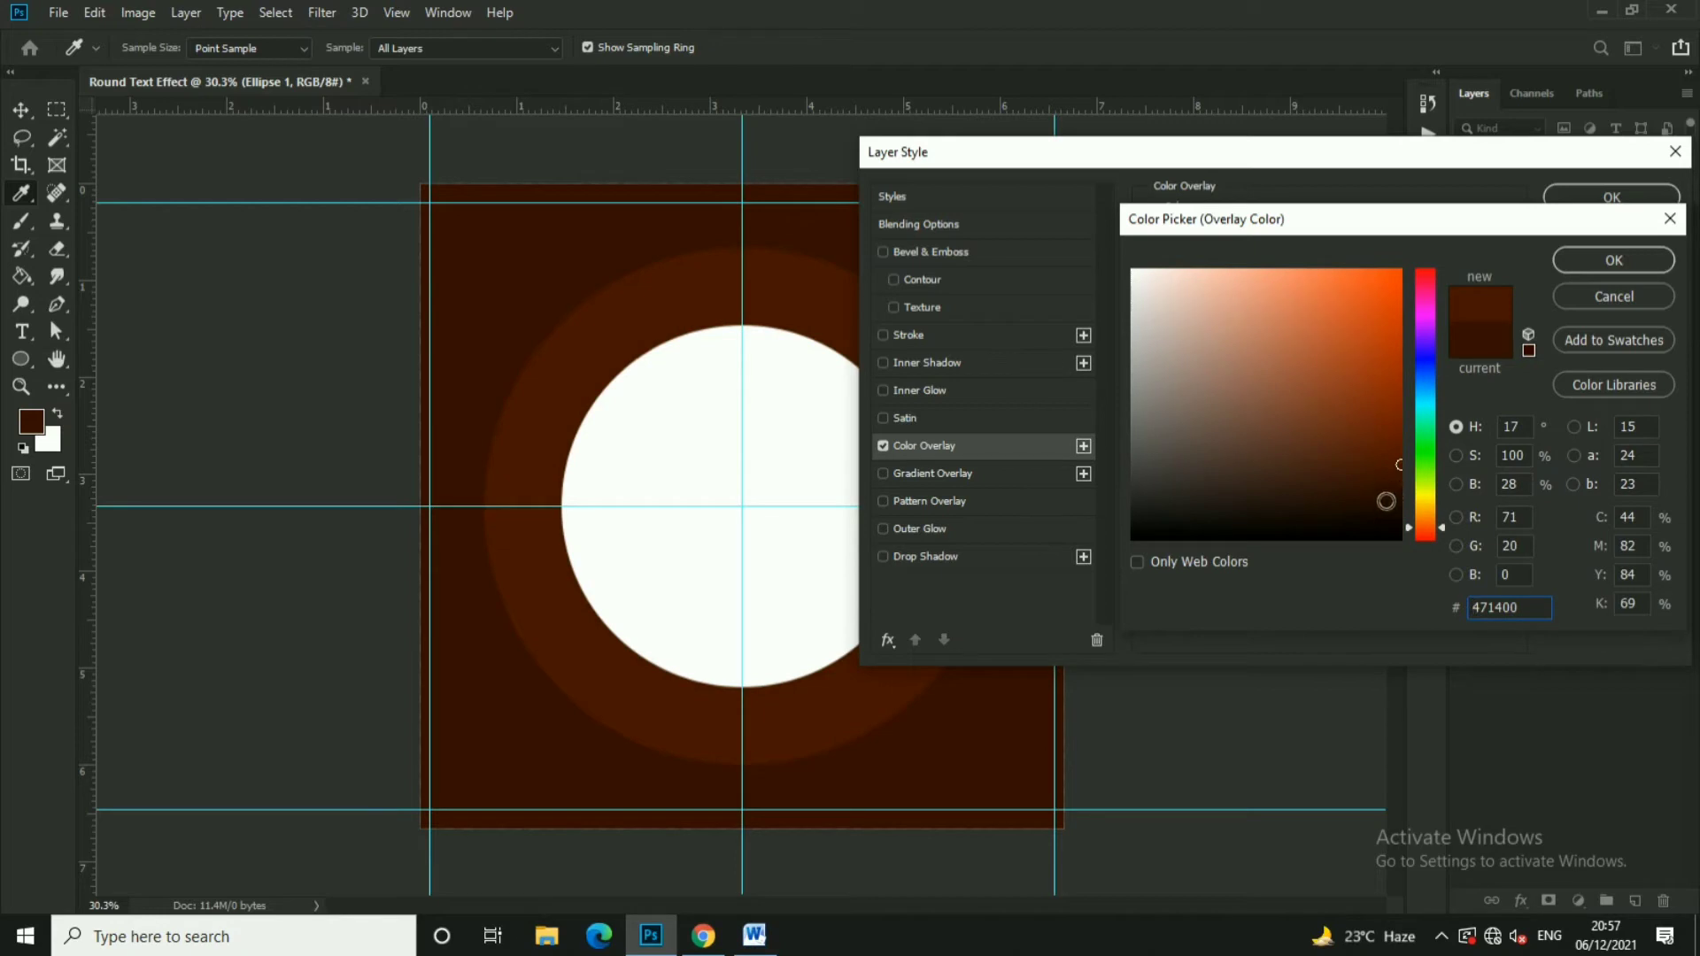
click(1613, 259)
click(1591, 200)
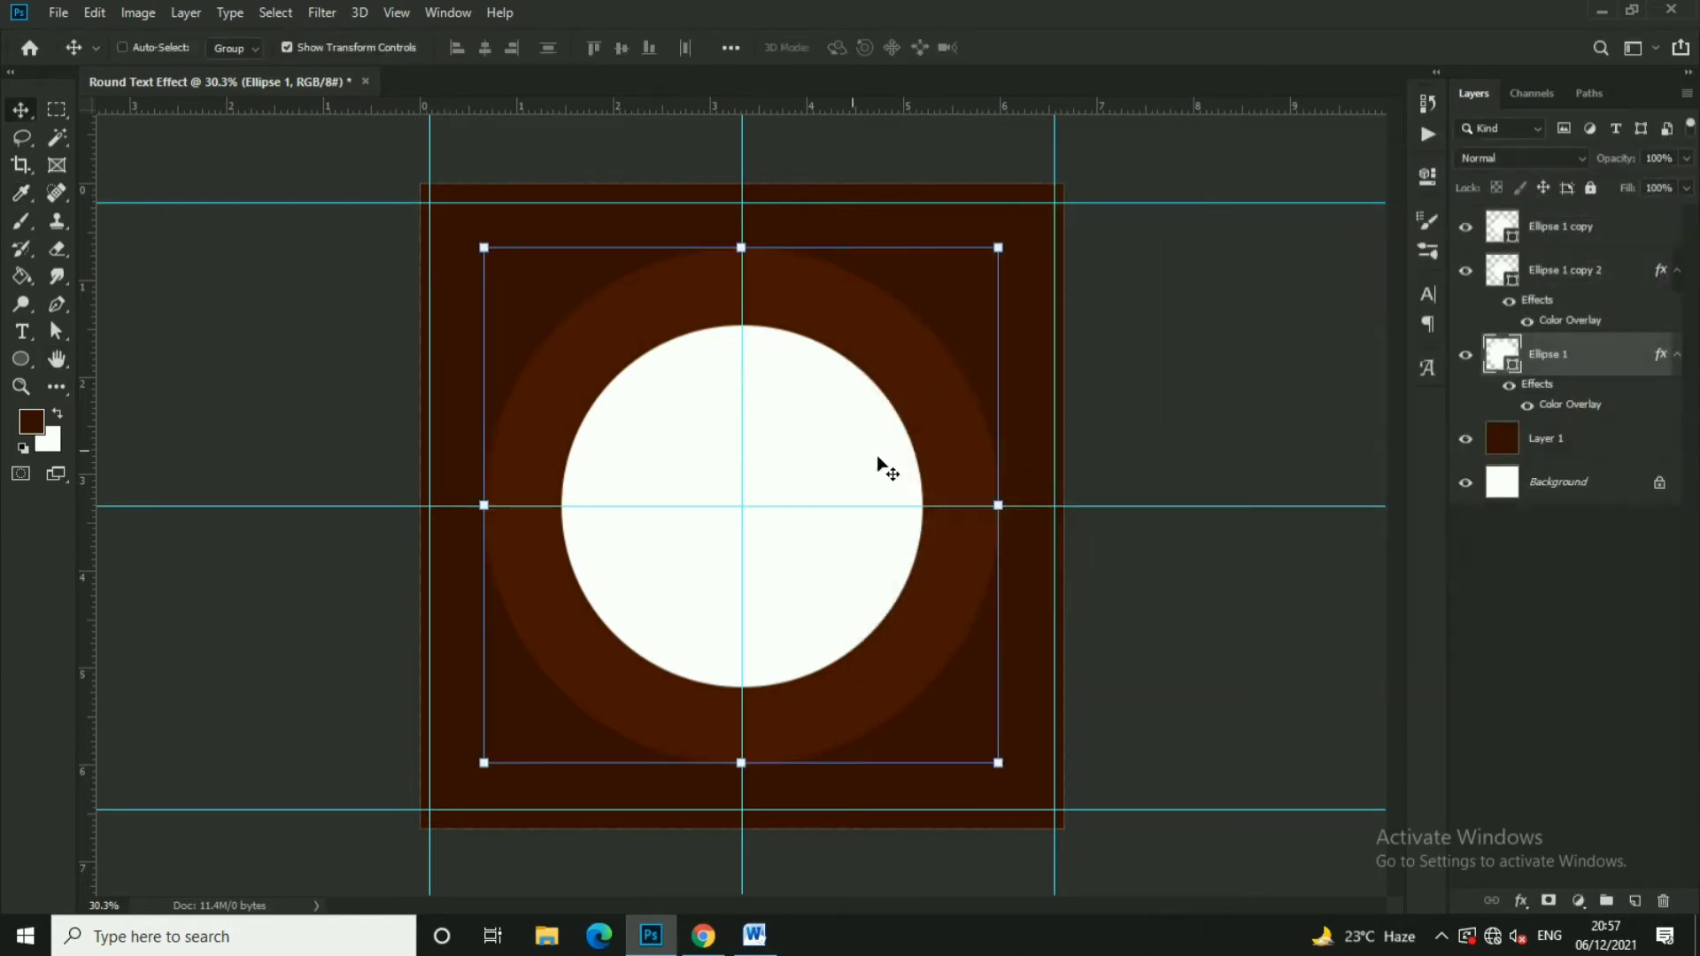
Scale the dark brown Ellipse 1 copy 2 to about 124%, then another 103%
click(1563, 290)
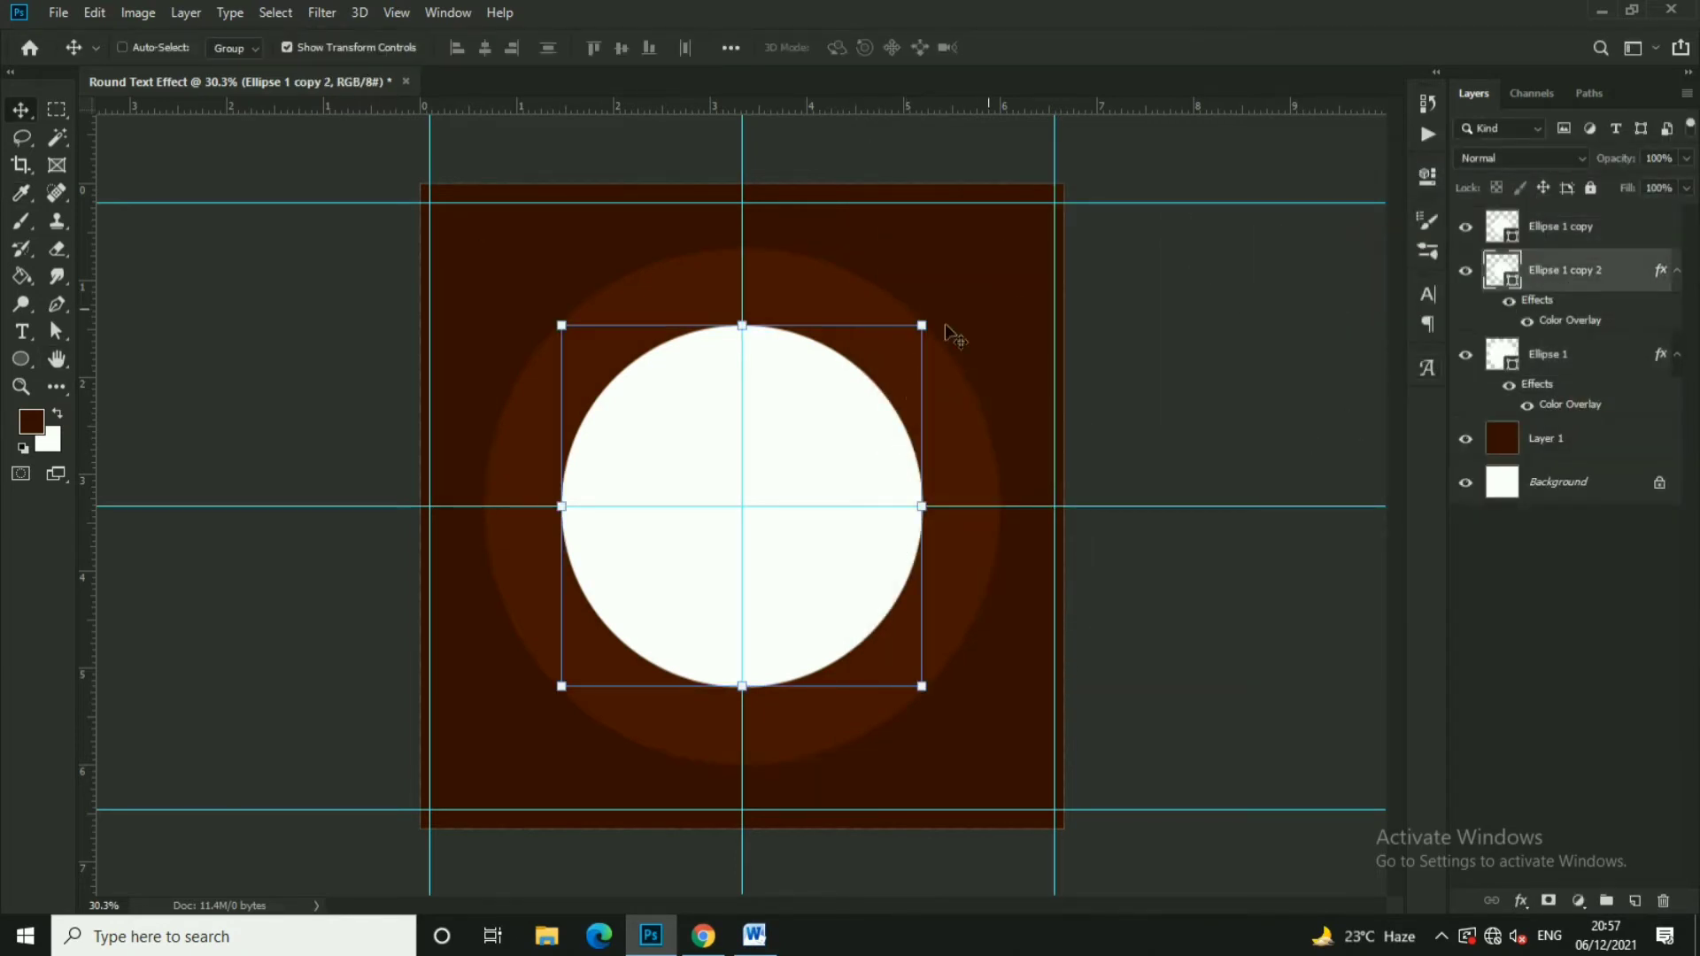
key(ctrl+t)
drag(948, 322, 997, 306)
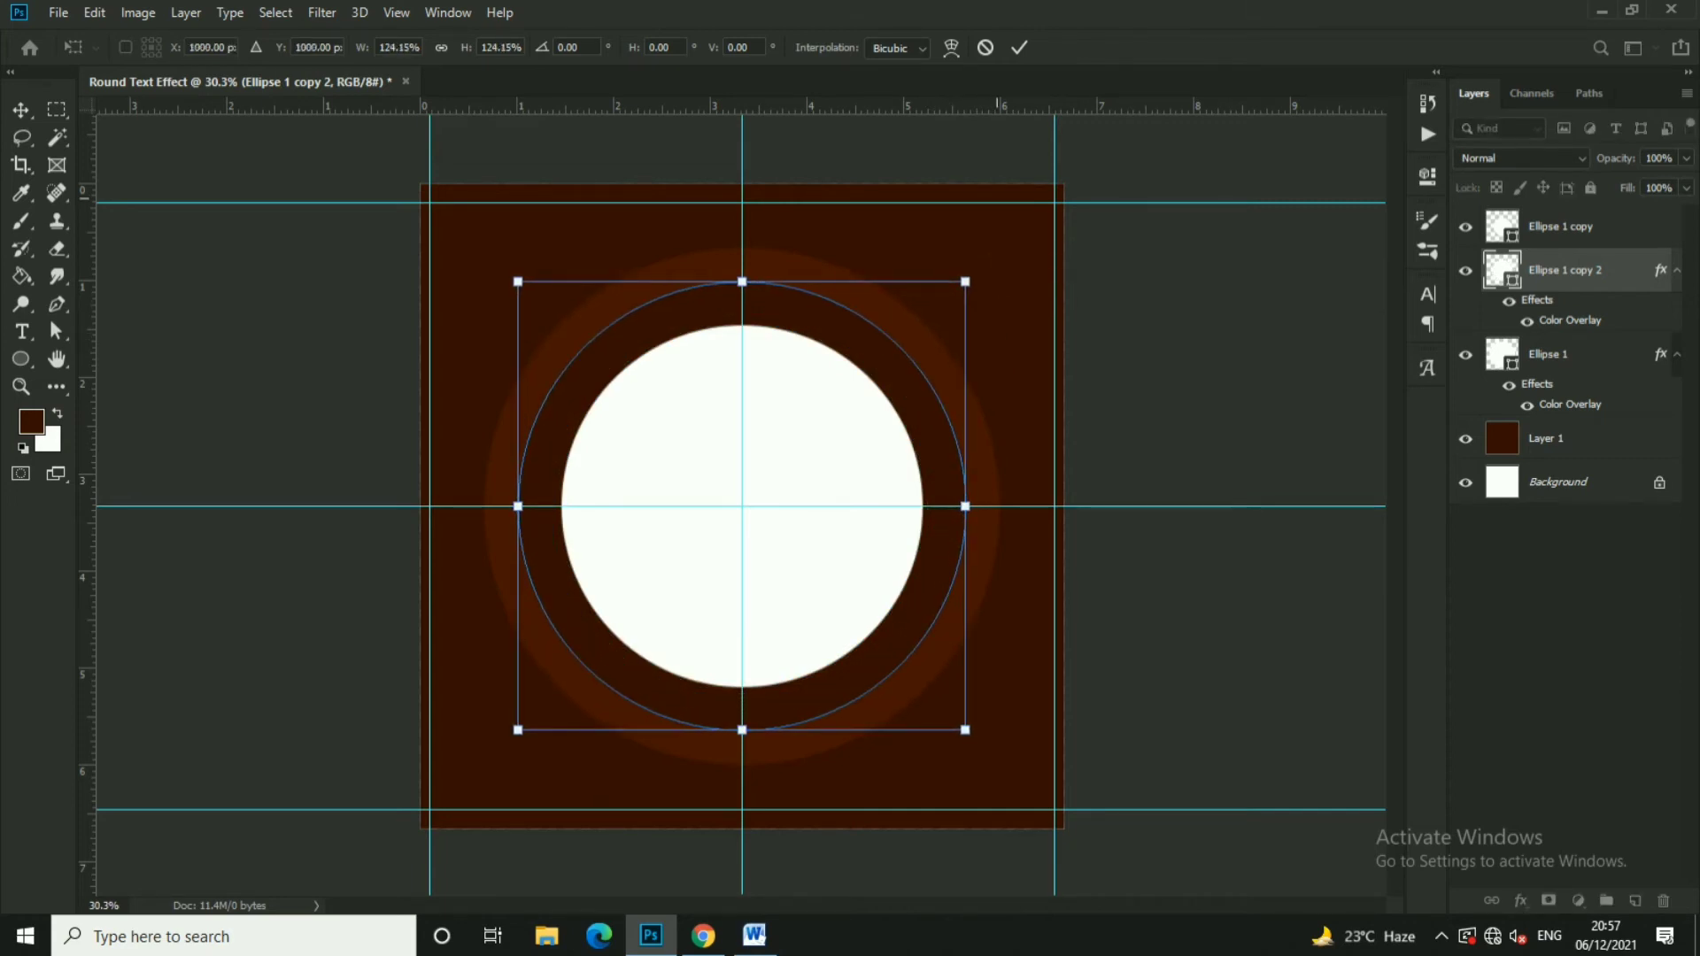
click(1019, 47)
ctrl+click(868, 456)
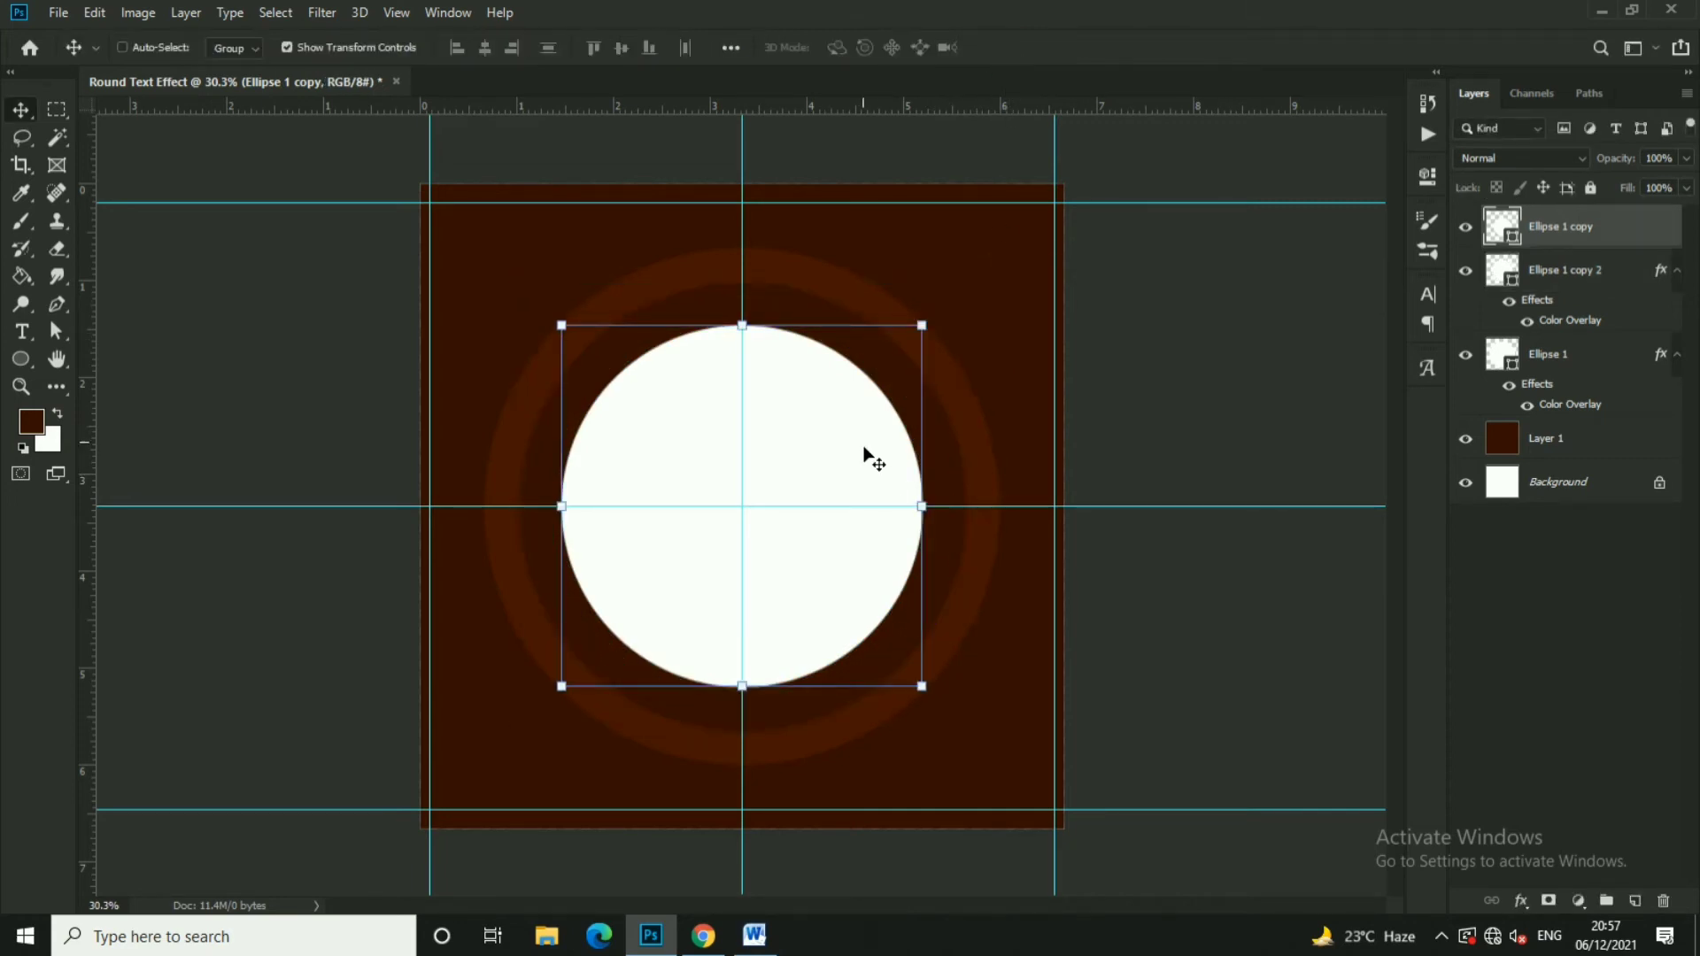
ctrl+click(1180, 361)
key(ctrl+plus)
ctrl+click(877, 328)
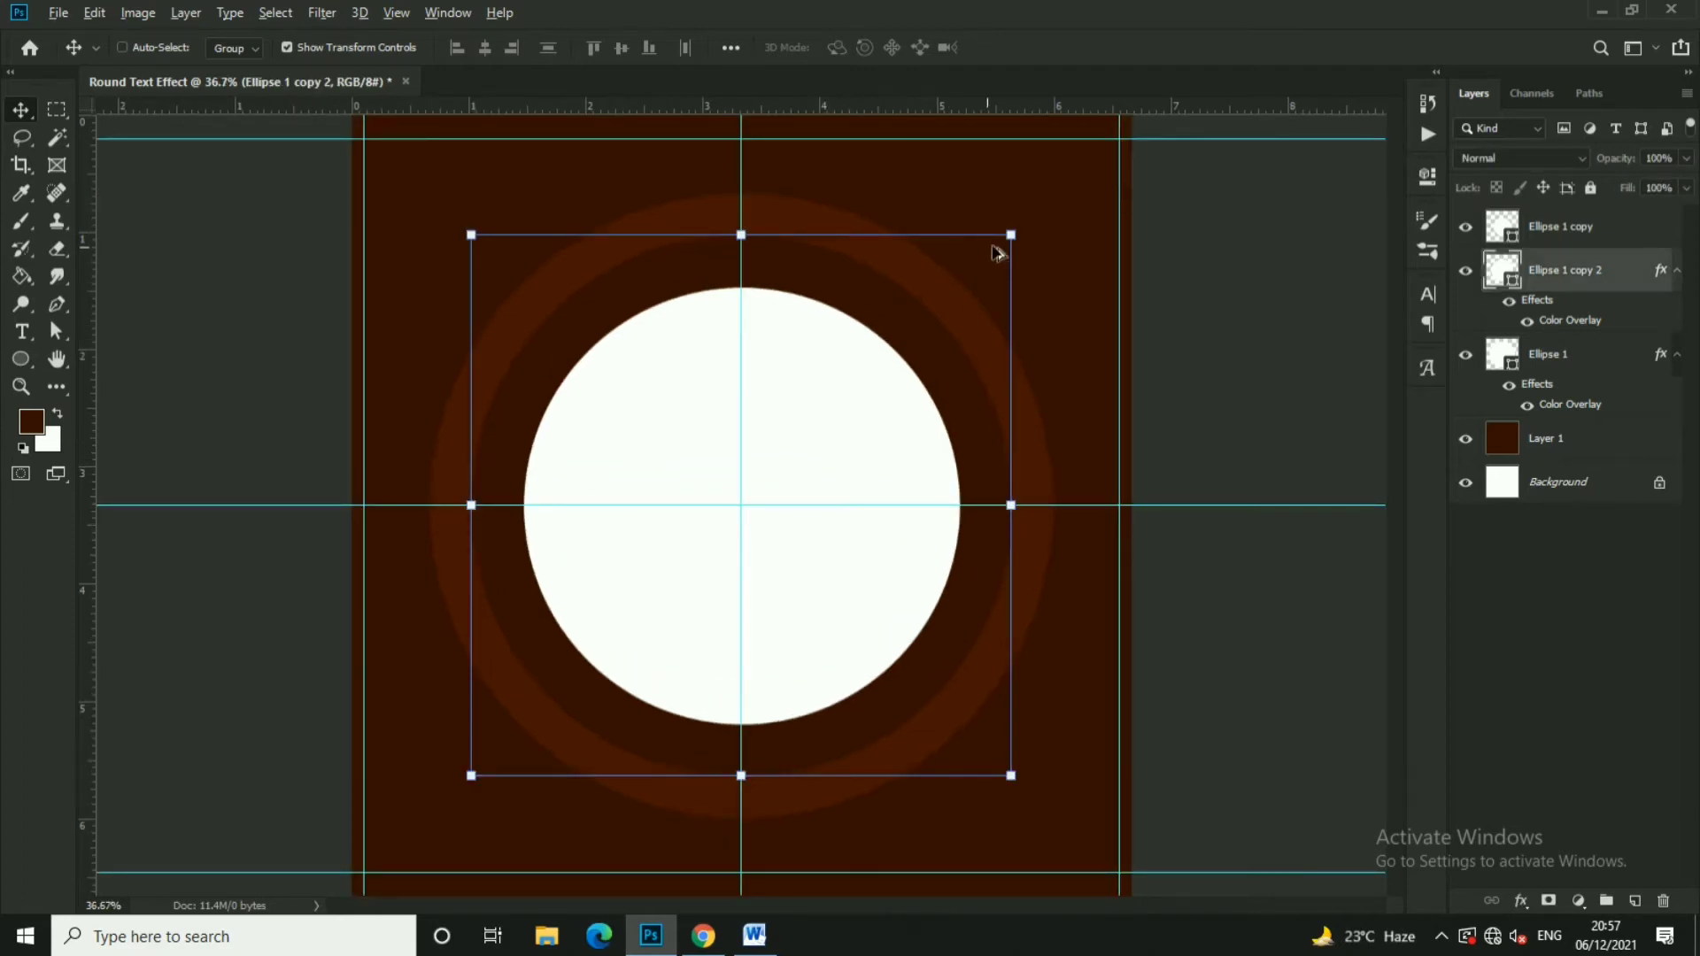
key(ctrl+t)
alt+drag(1011, 235, 1020, 228)
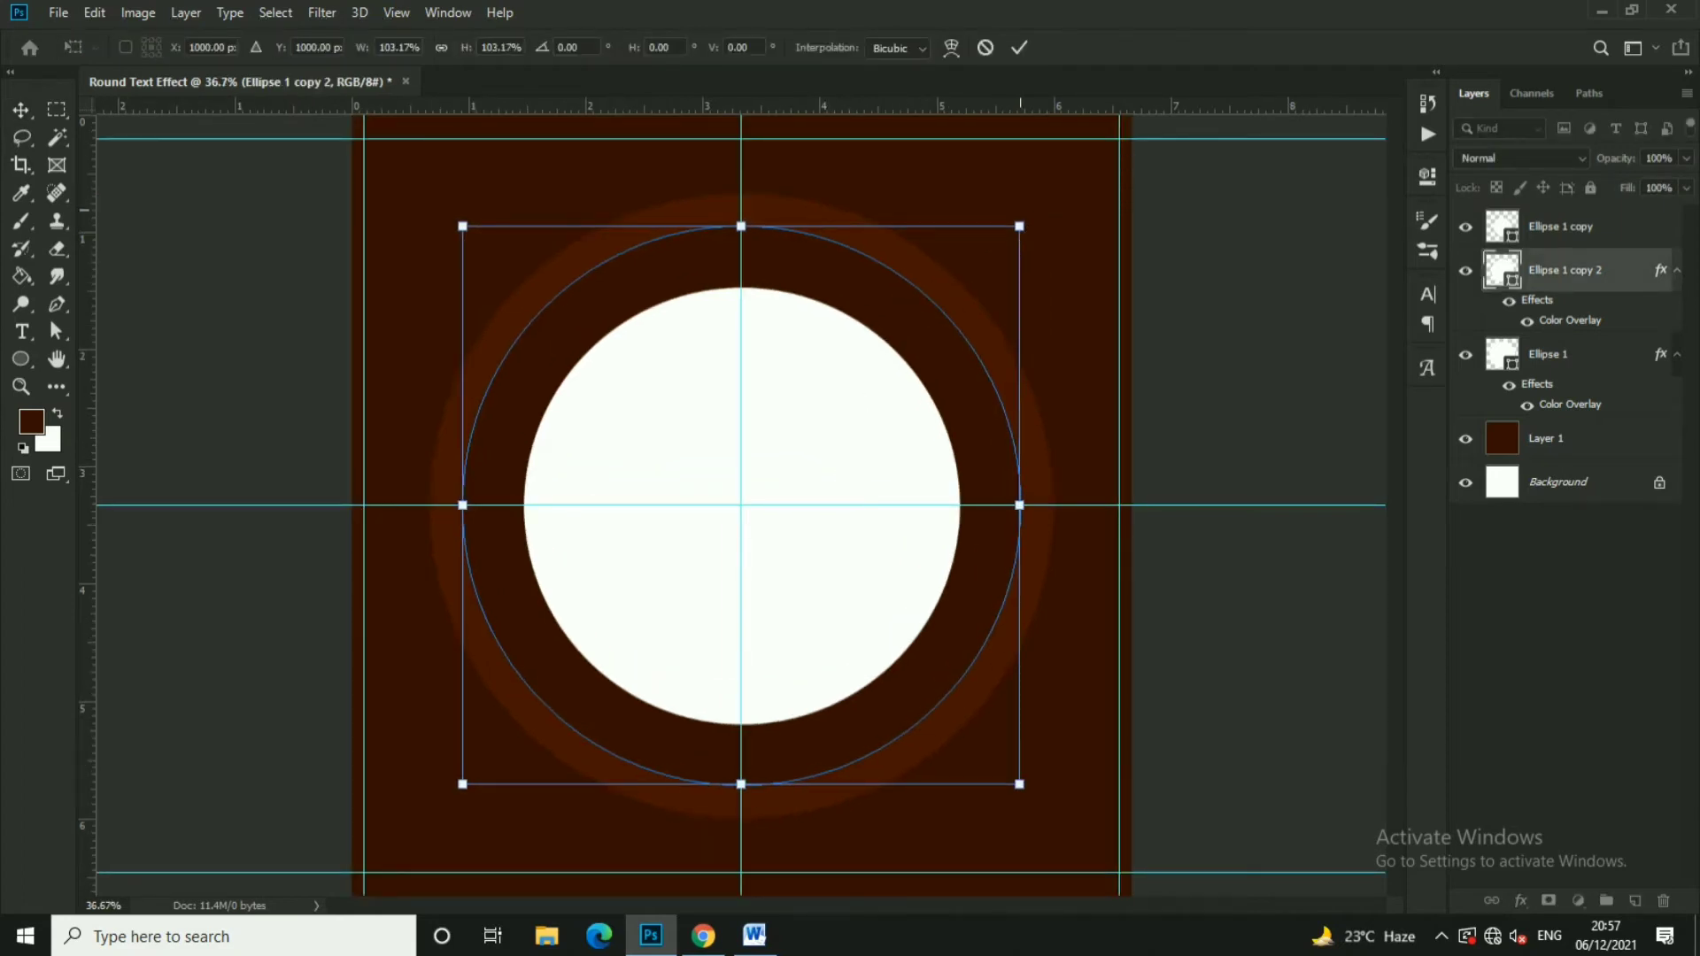
click(1019, 46)
Shrink the white circle copy to about 96% and add an empty Layer 2 on top
scroll(903, 375, down, 2)
click(823, 441)
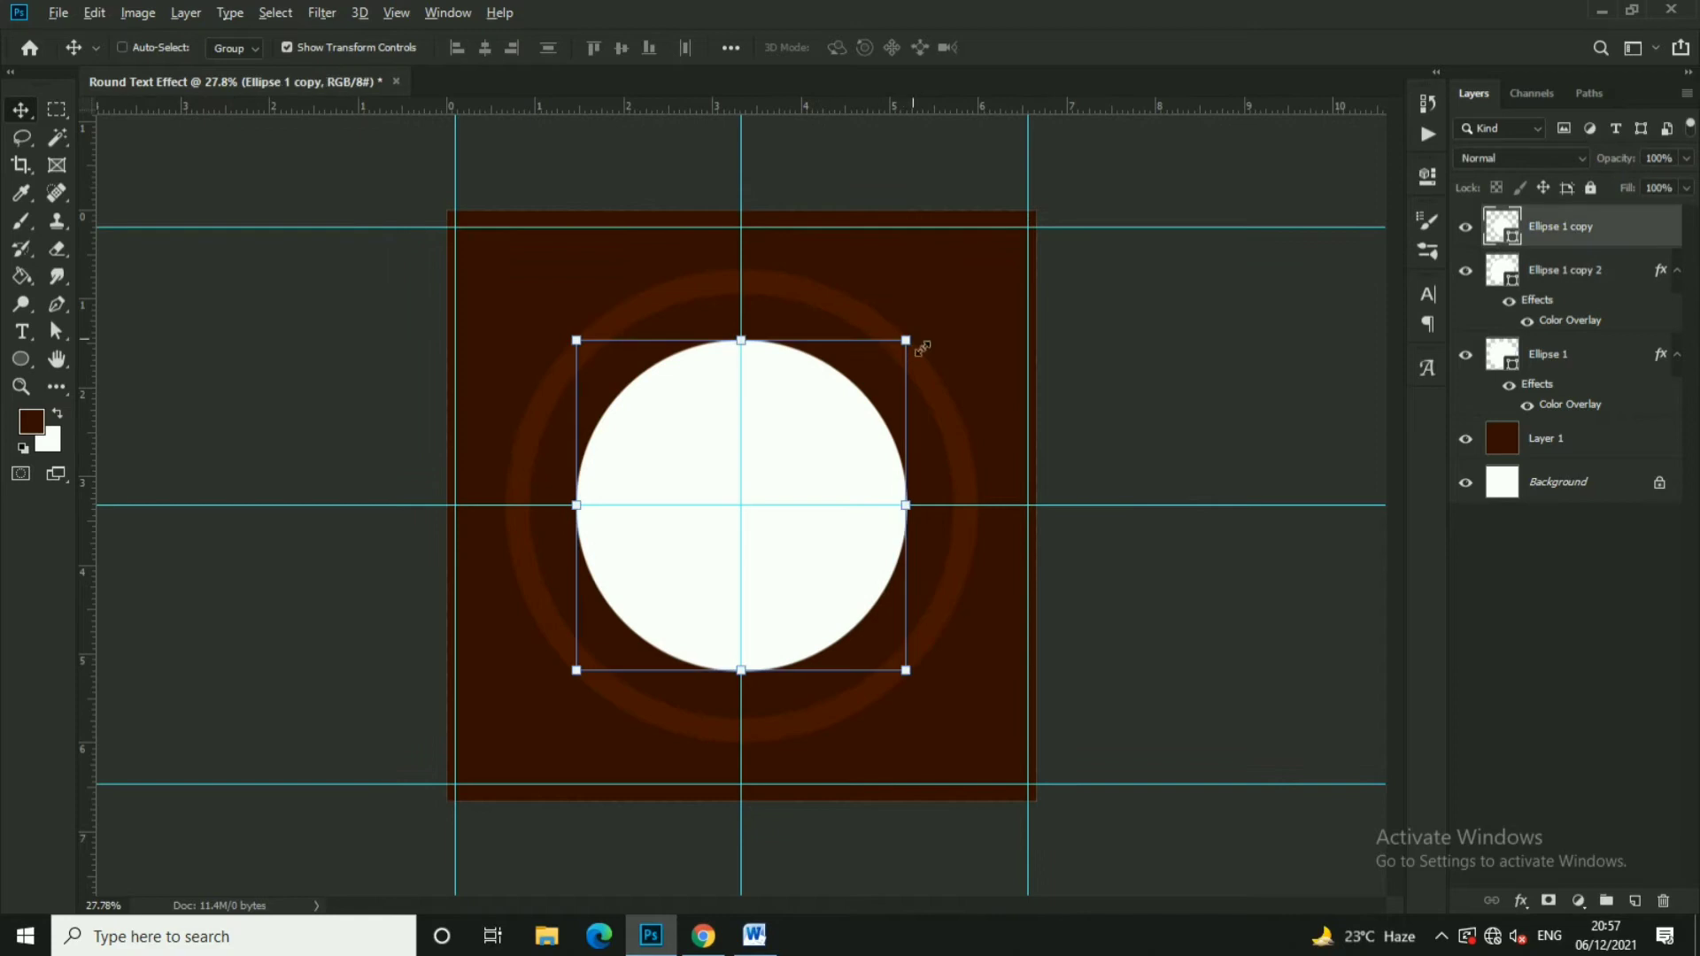
key(ctrl+t)
alt+drag(911, 343, 903, 362)
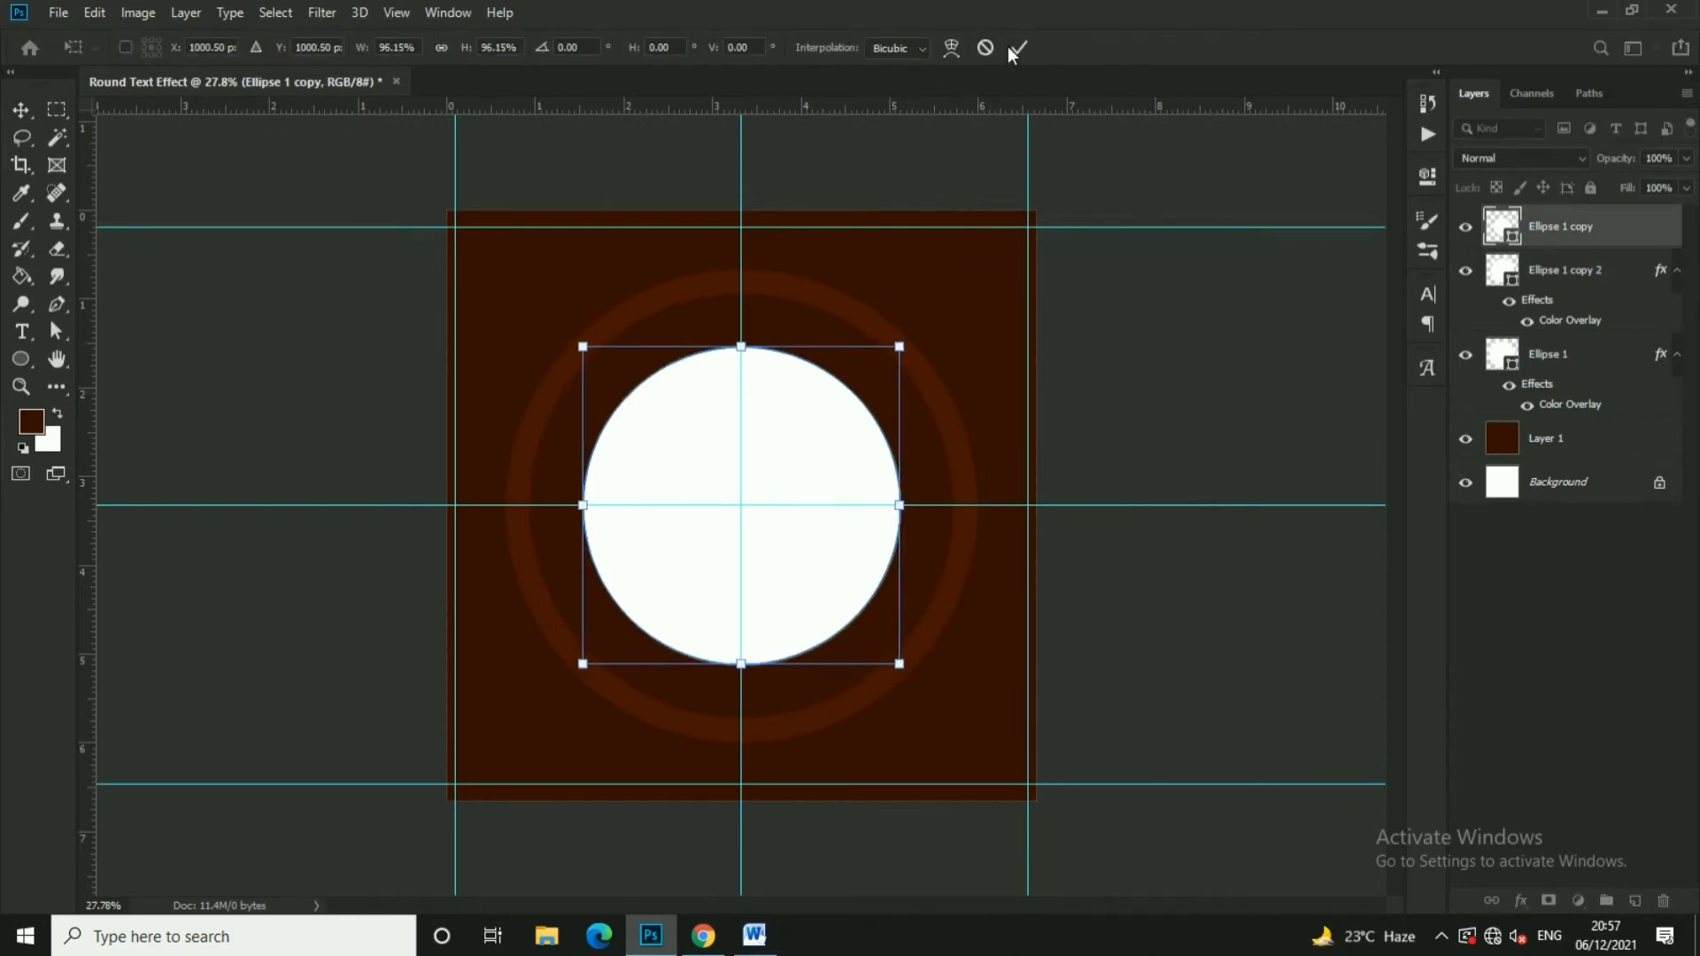
click(1020, 47)
click(881, 540)
scroll(868, 545, up, 1)
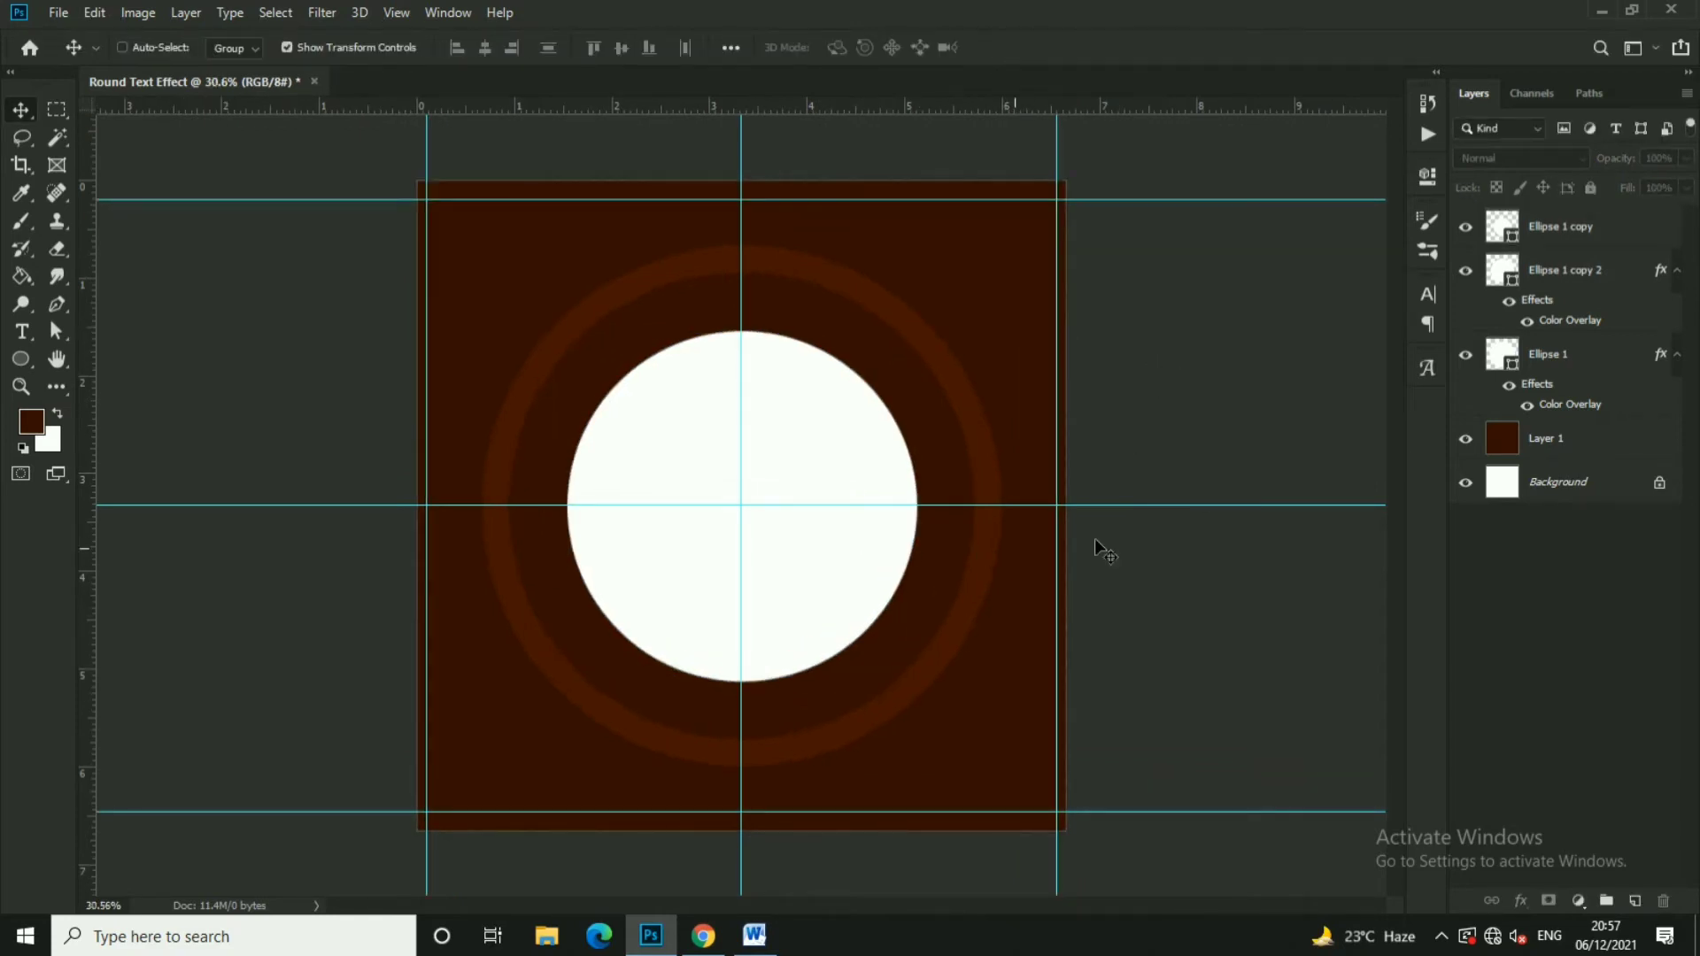
click(1595, 248)
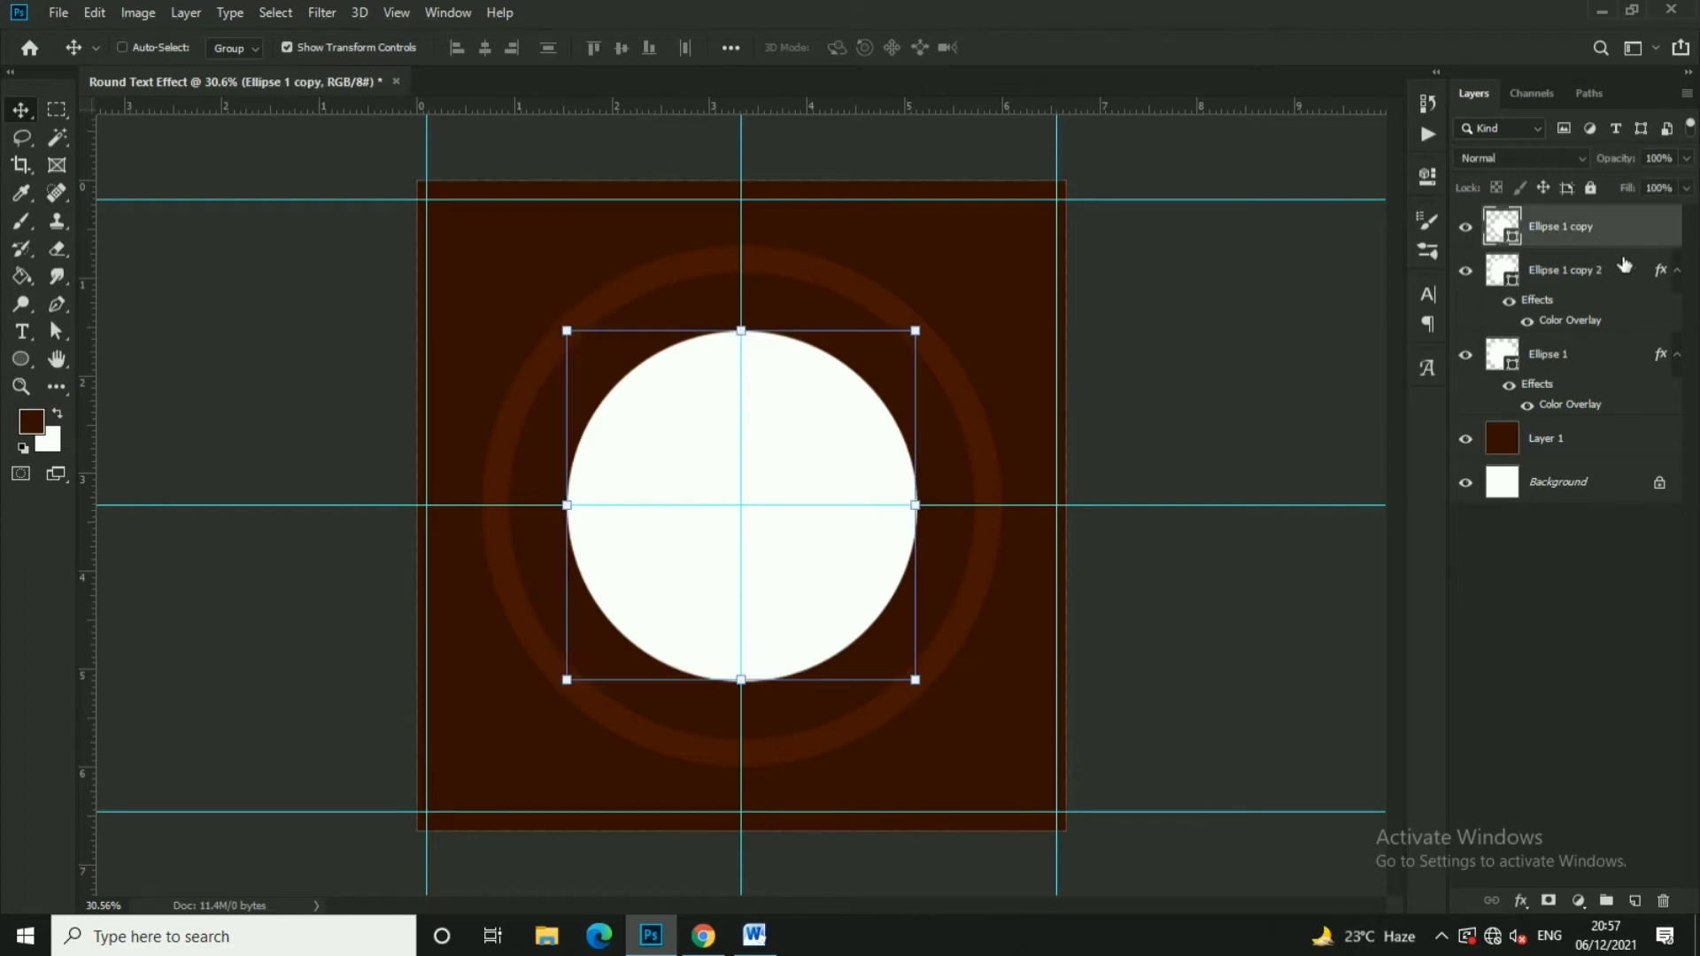
click(1636, 902)
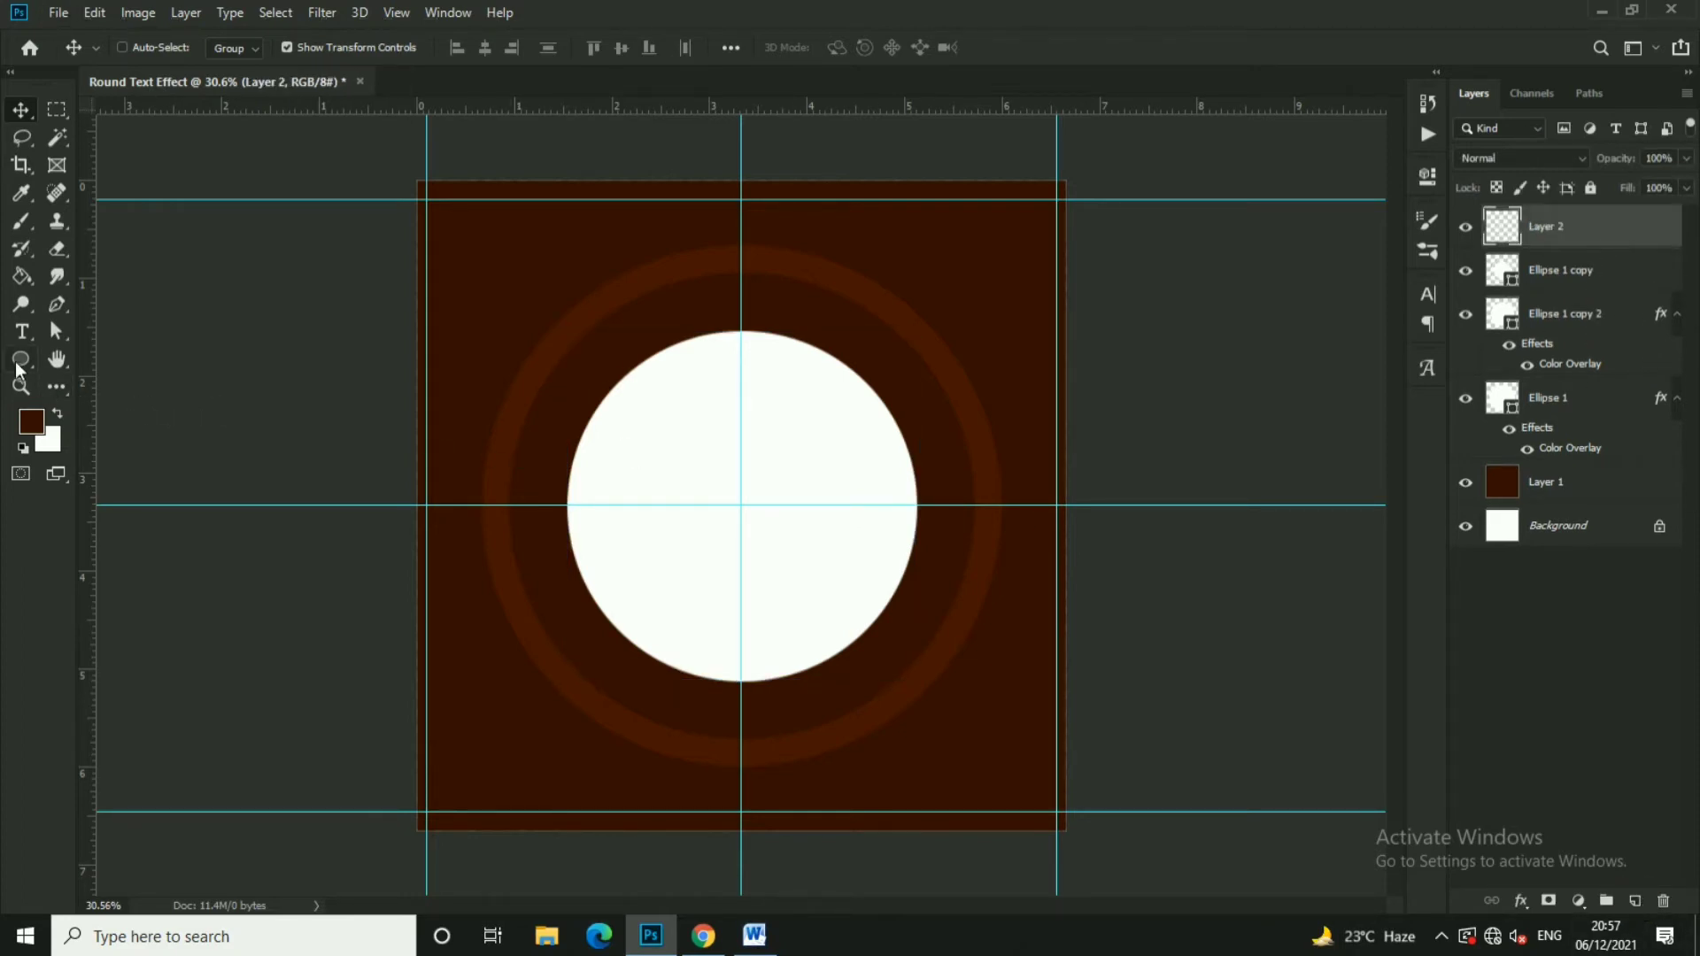
Draw a circular path from the guide crossing, just outside the white circle, in Path mode
drag(20, 360, 122, 406)
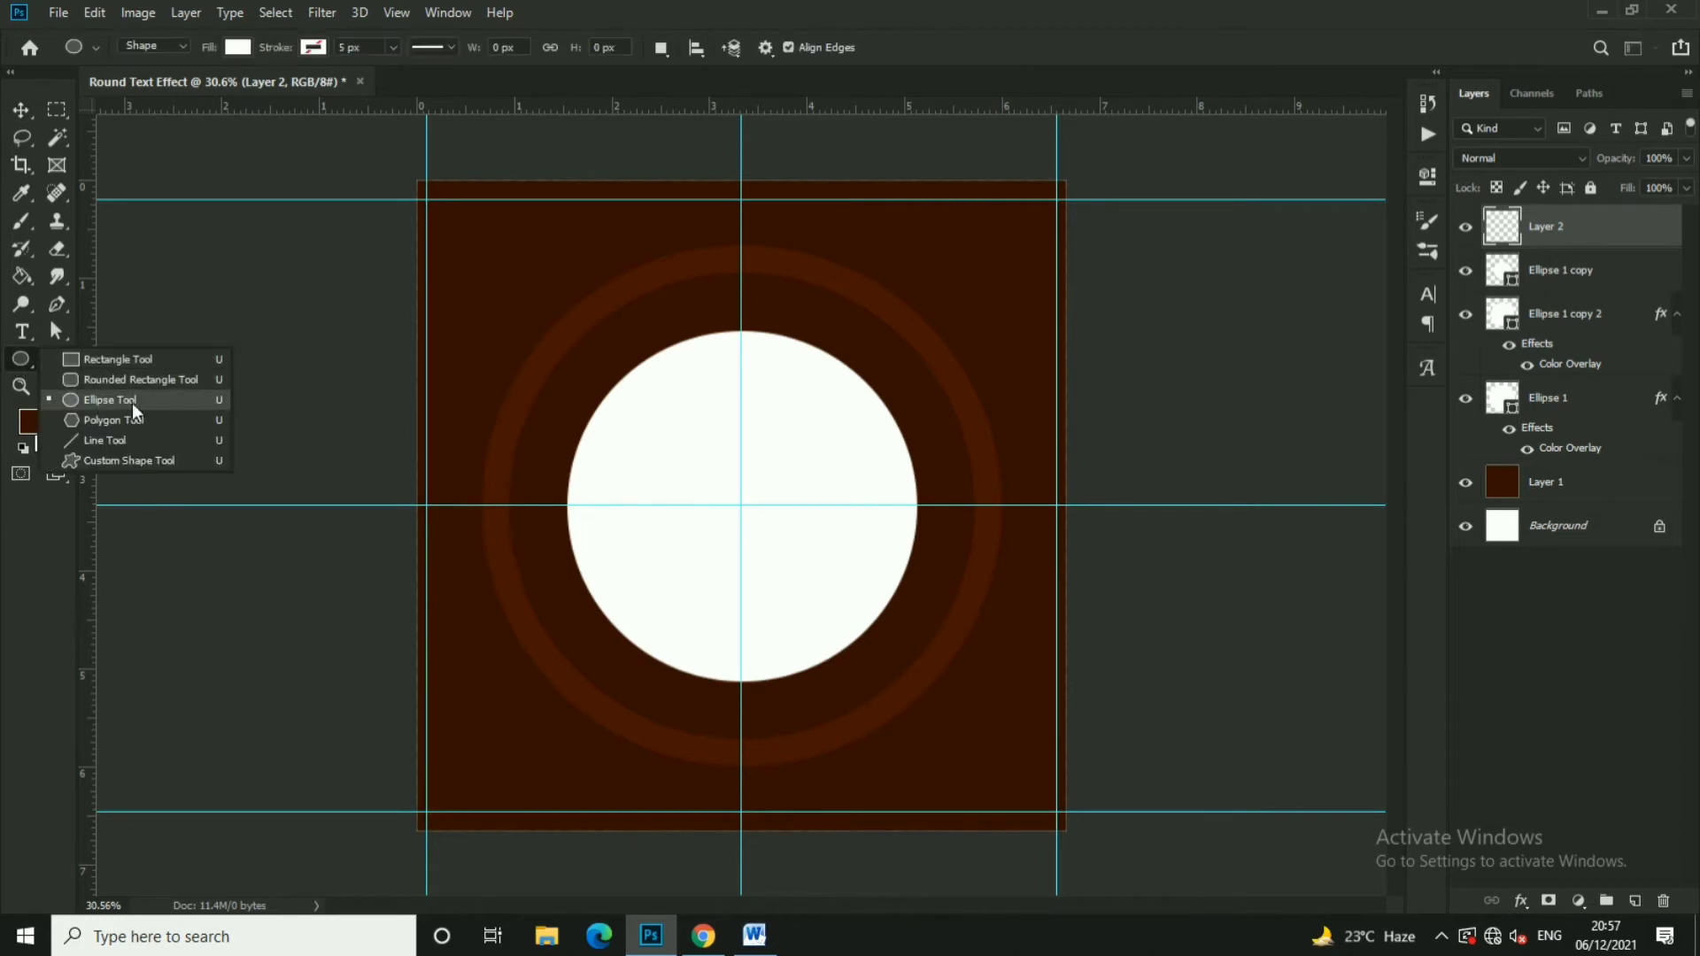
drag(19, 361, 94, 402)
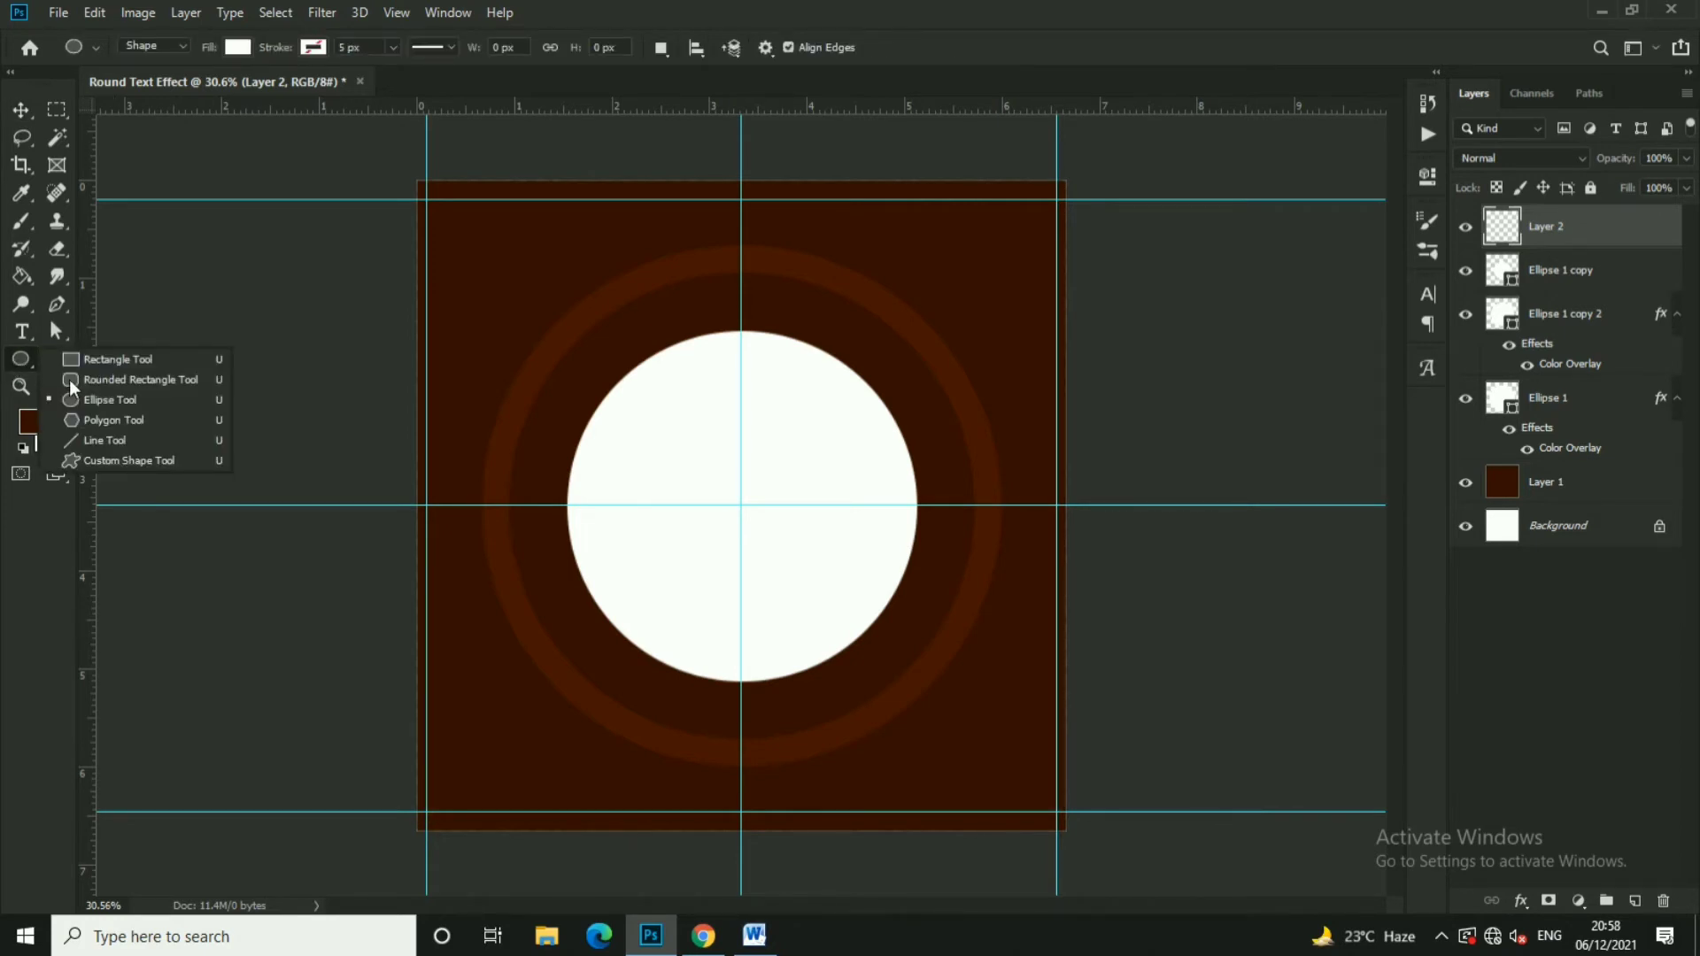
click(94, 402)
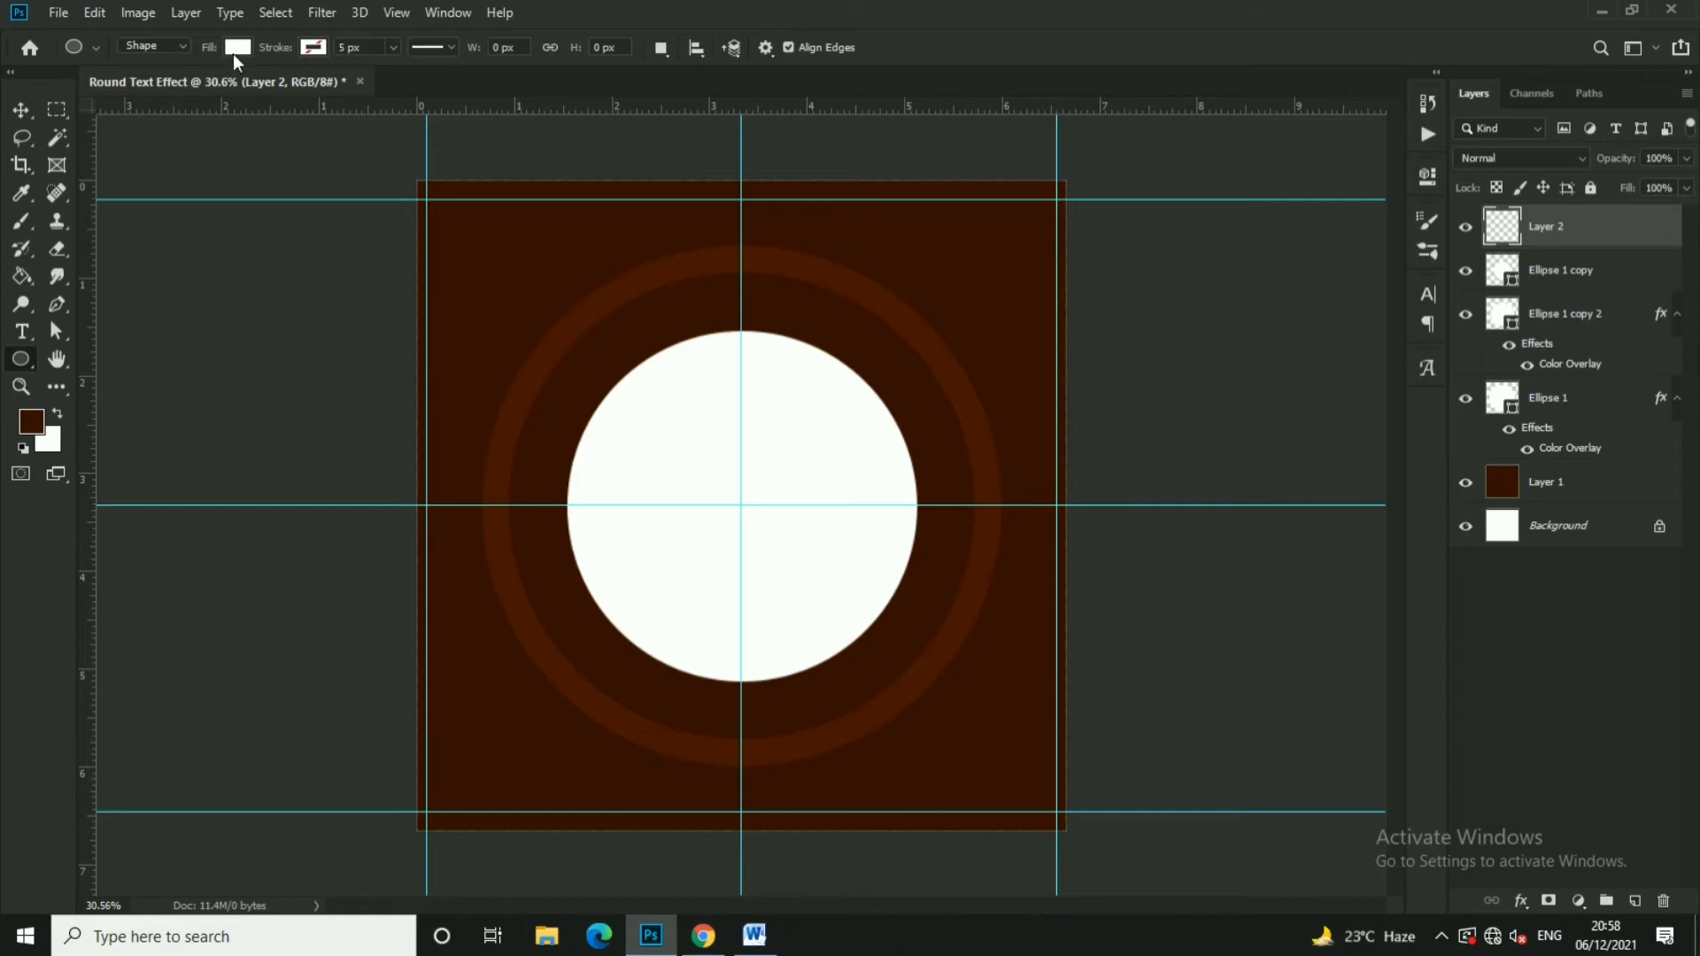
click(152, 46)
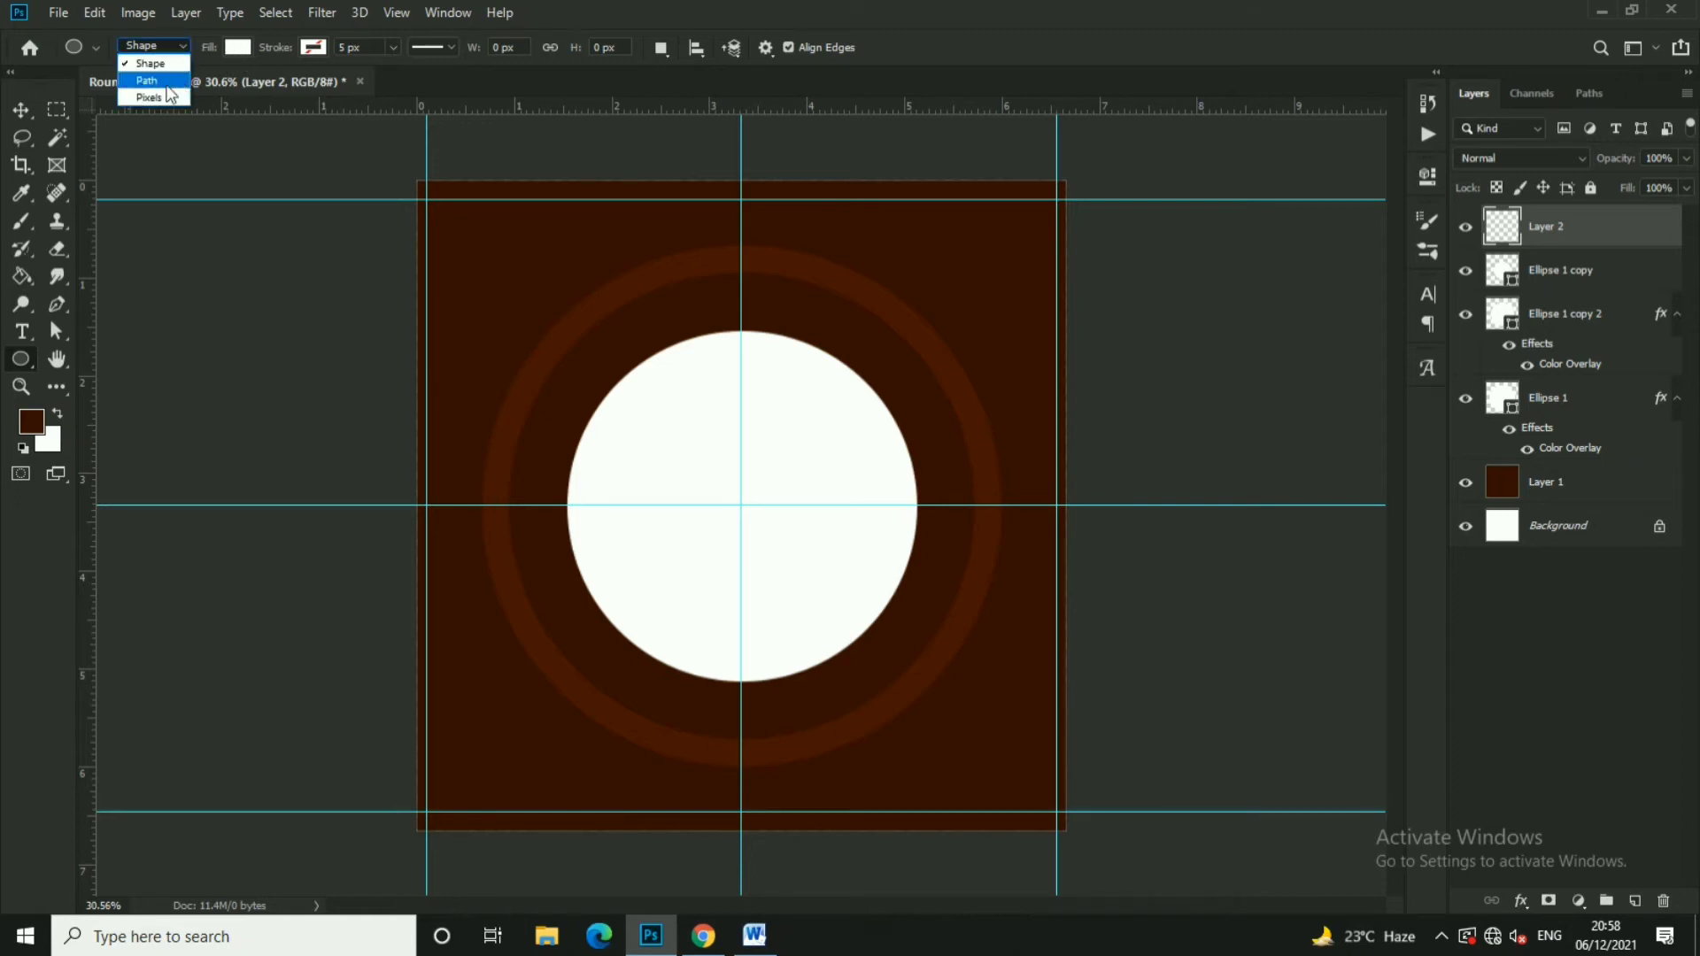
click(153, 82)
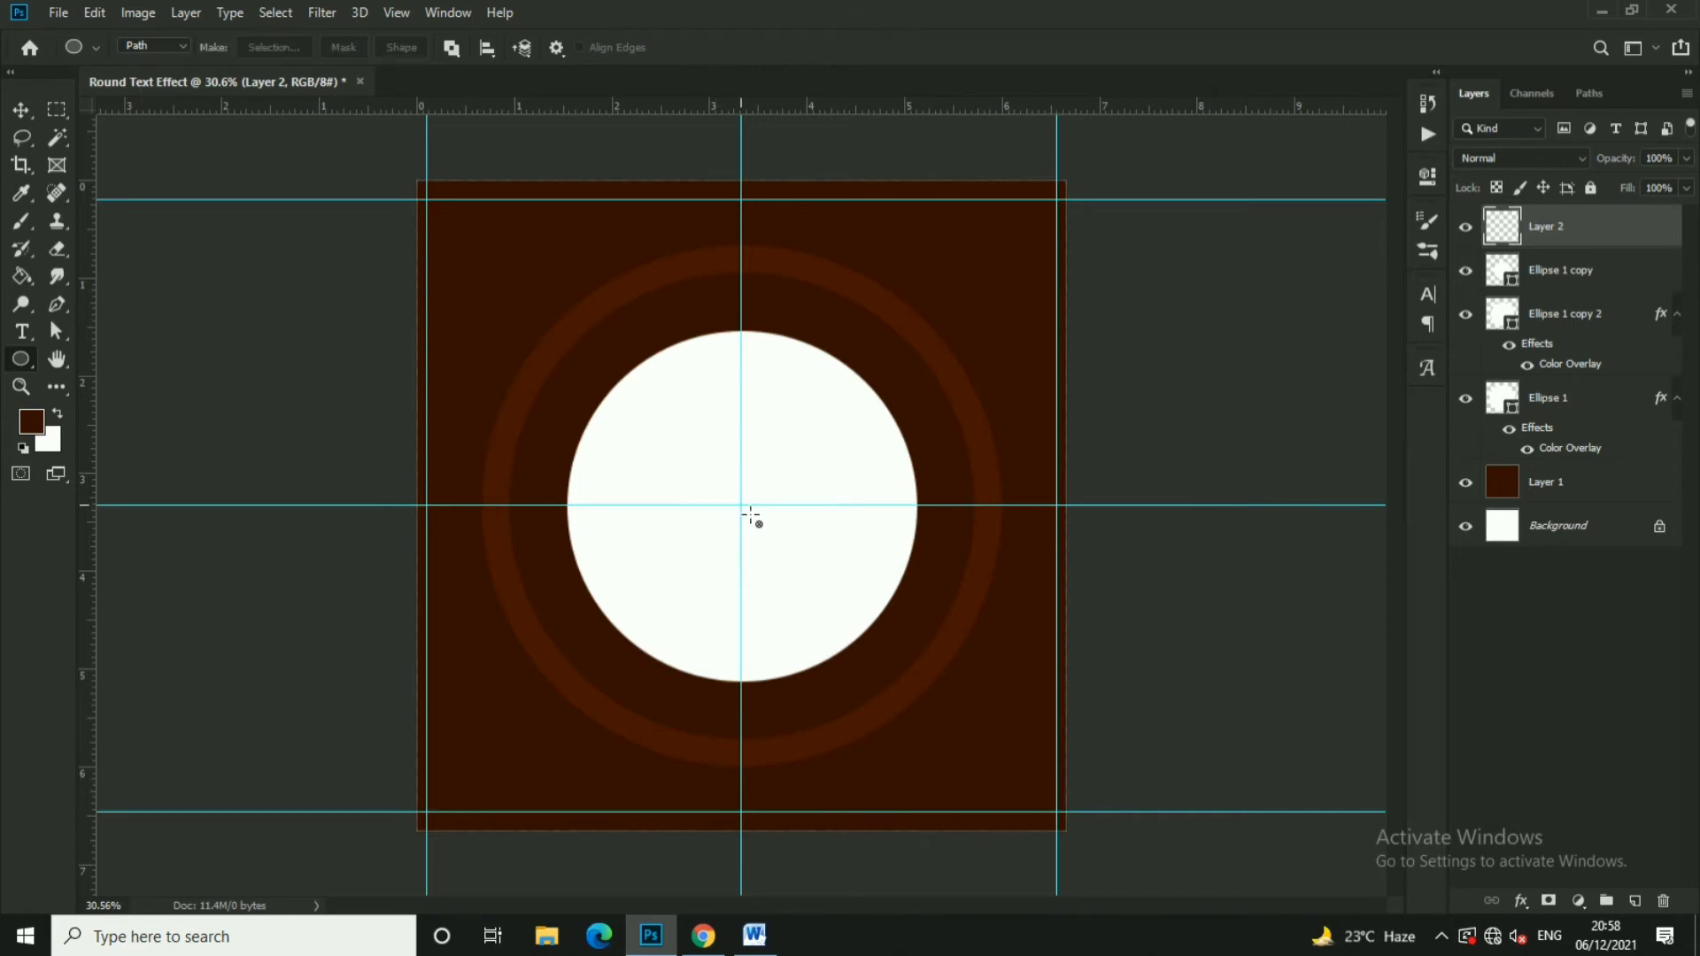
drag(741, 505, 799, 566)
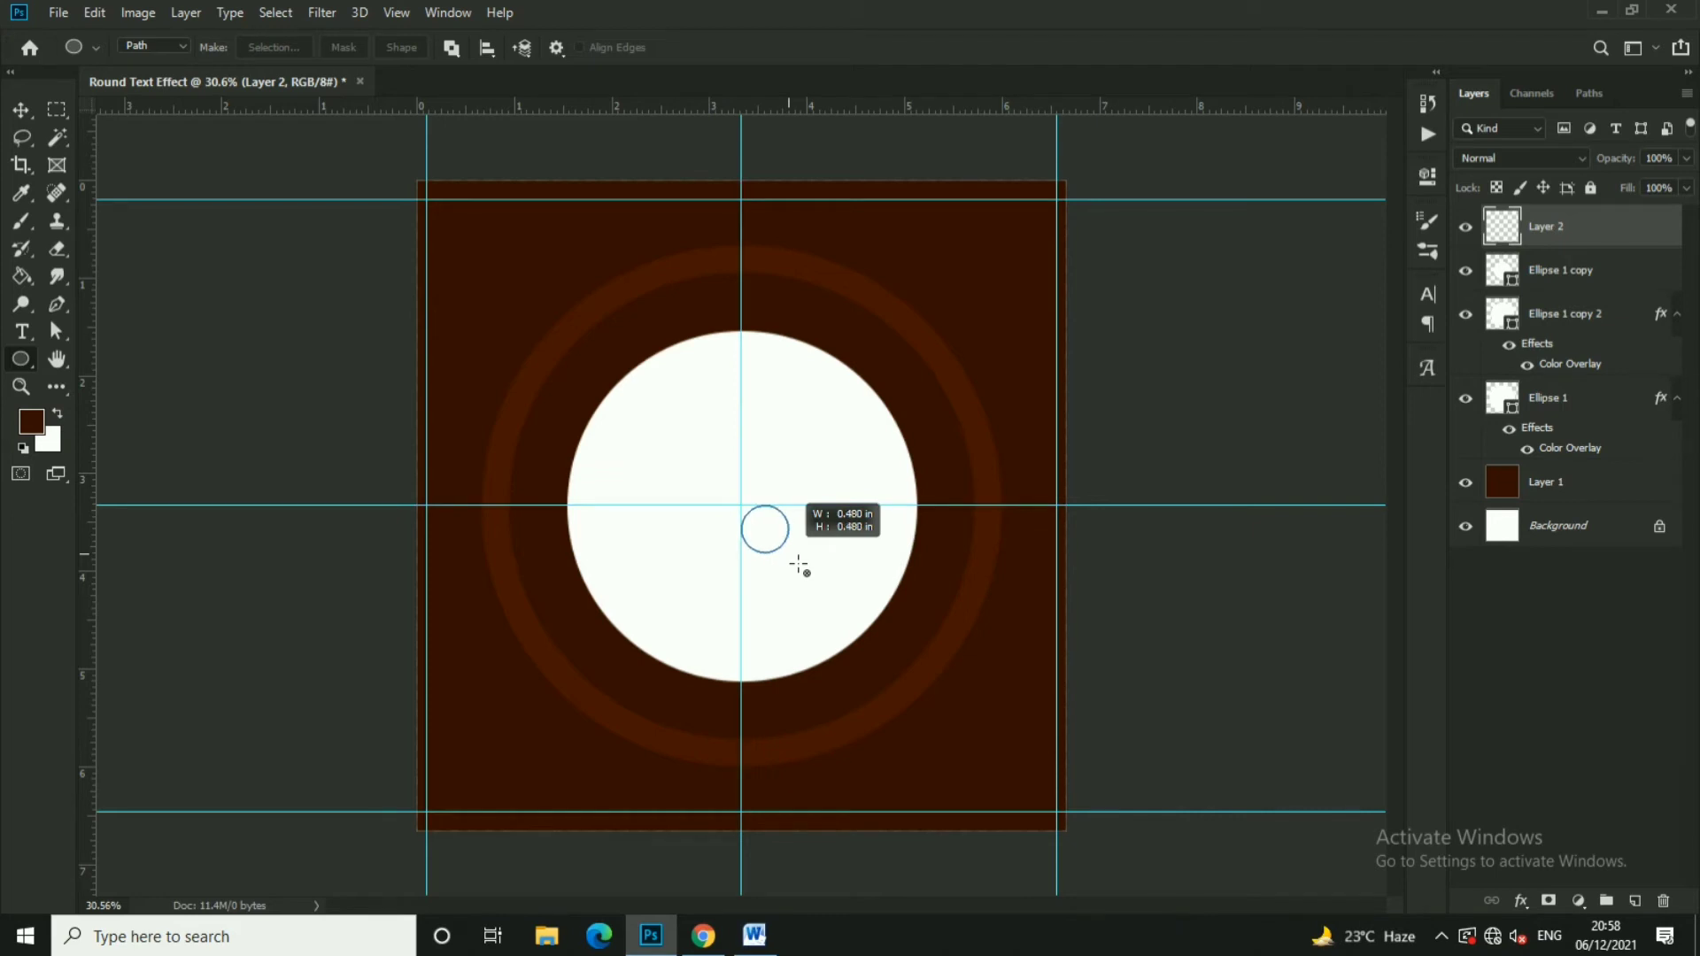
key(alt)
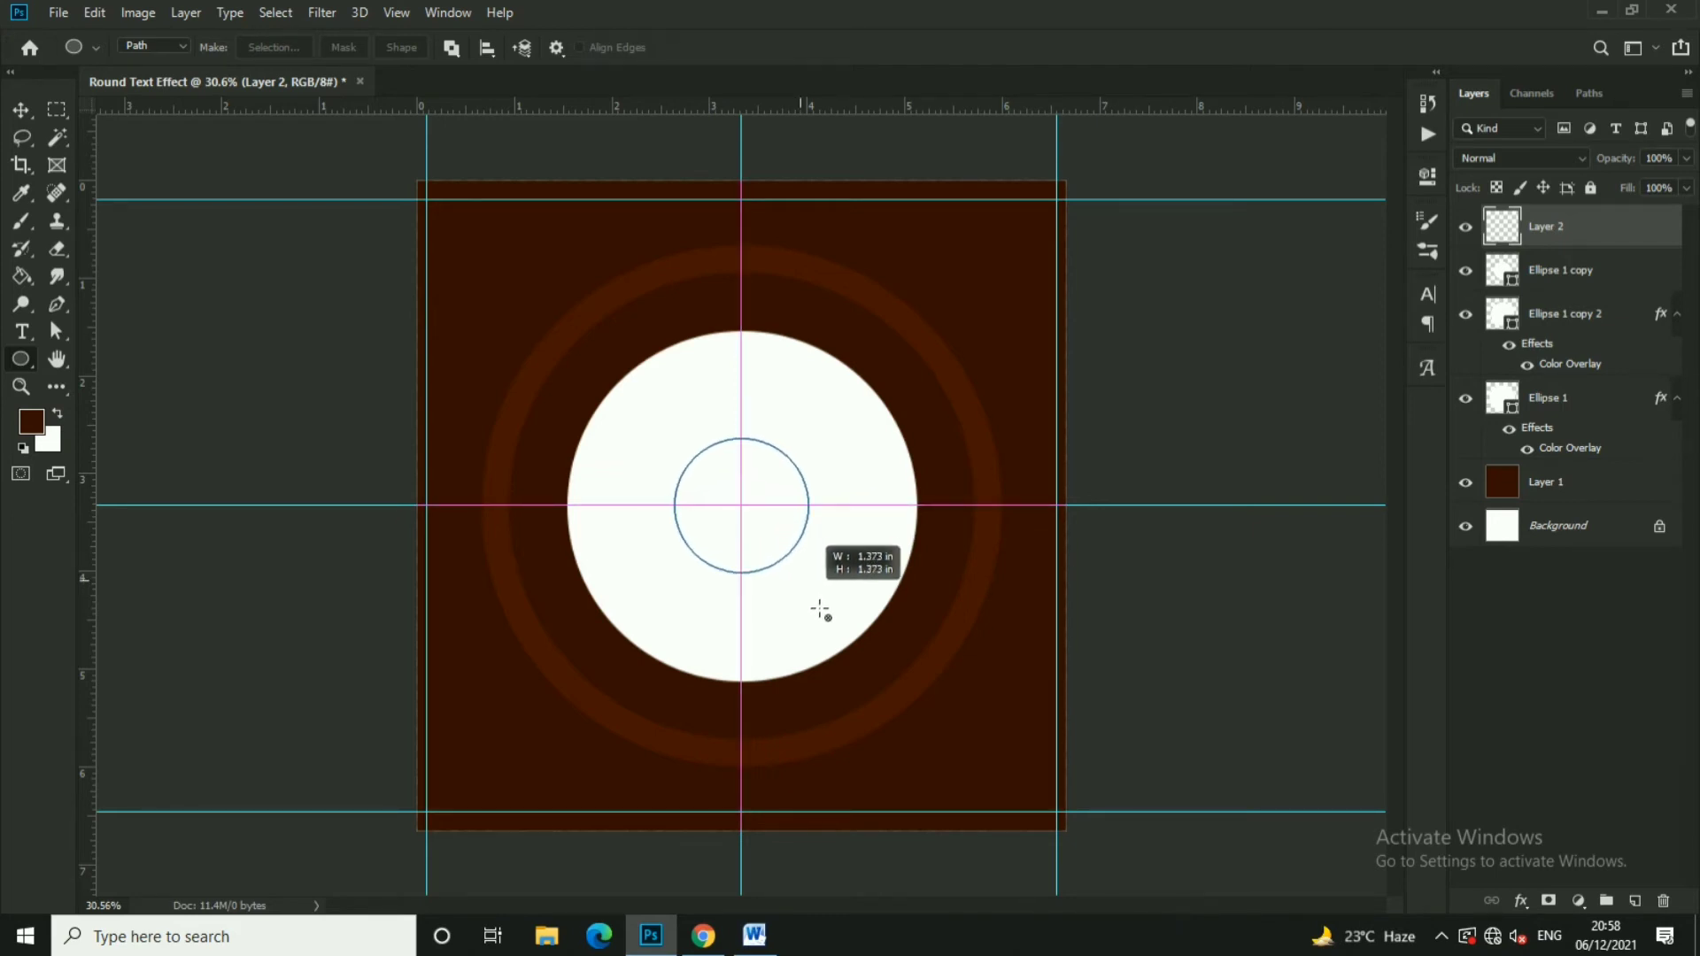
drag(798, 566, 942, 789)
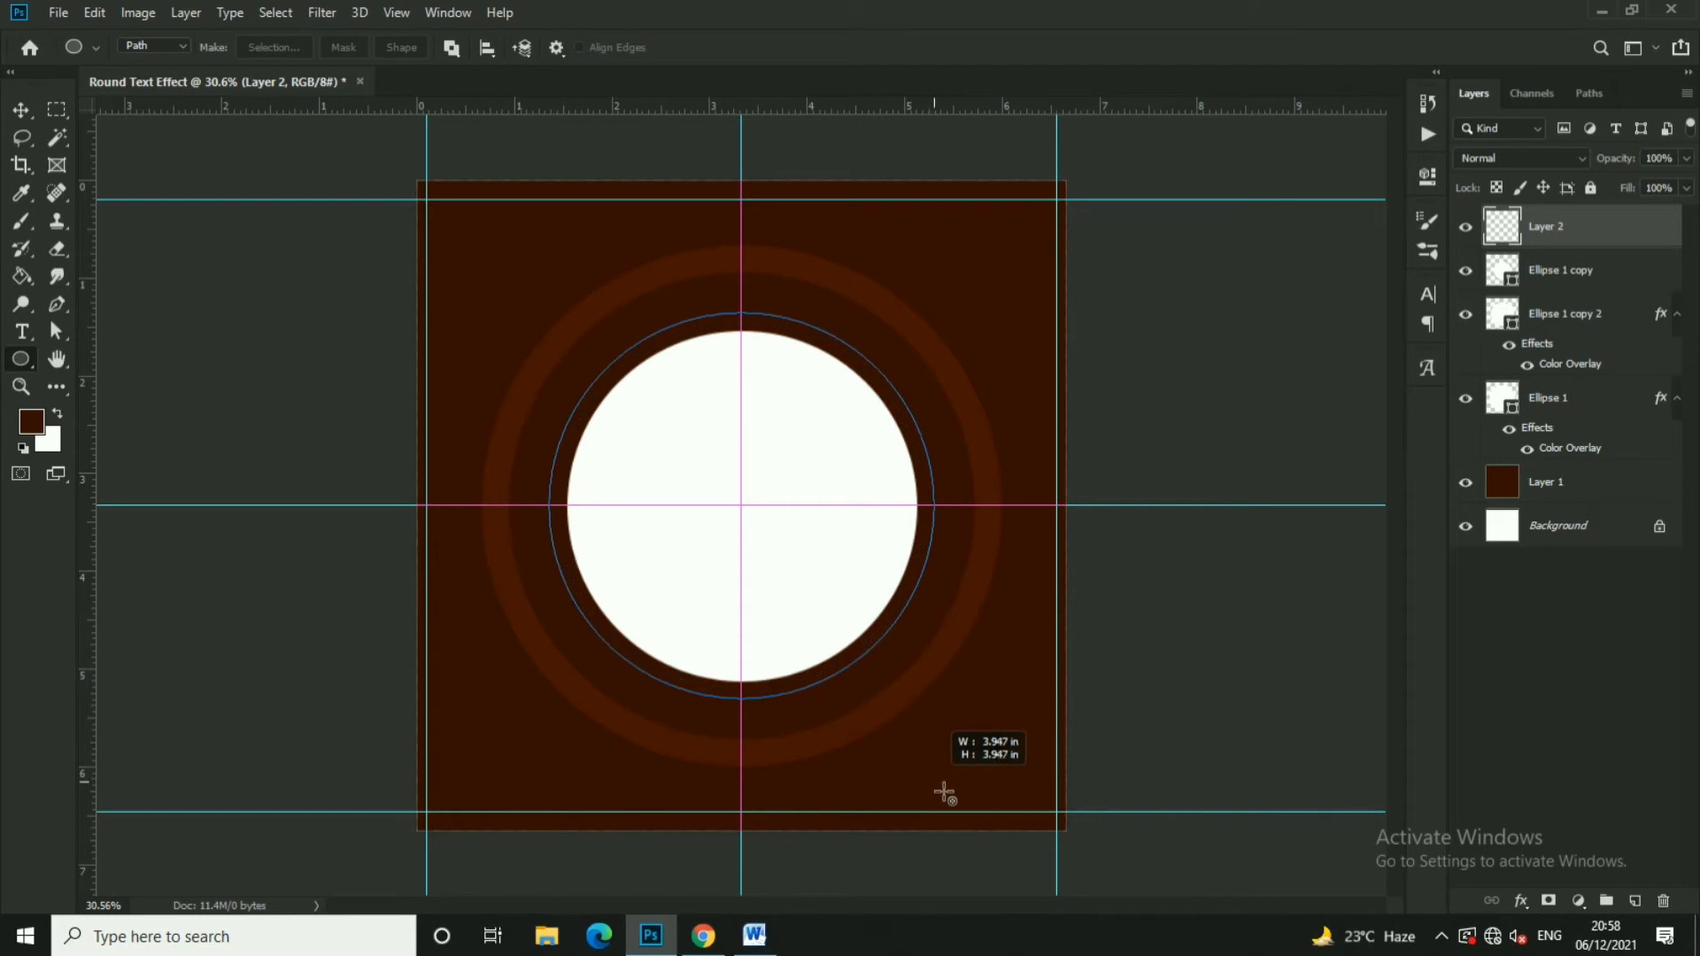
drag(942, 789, 938, 793)
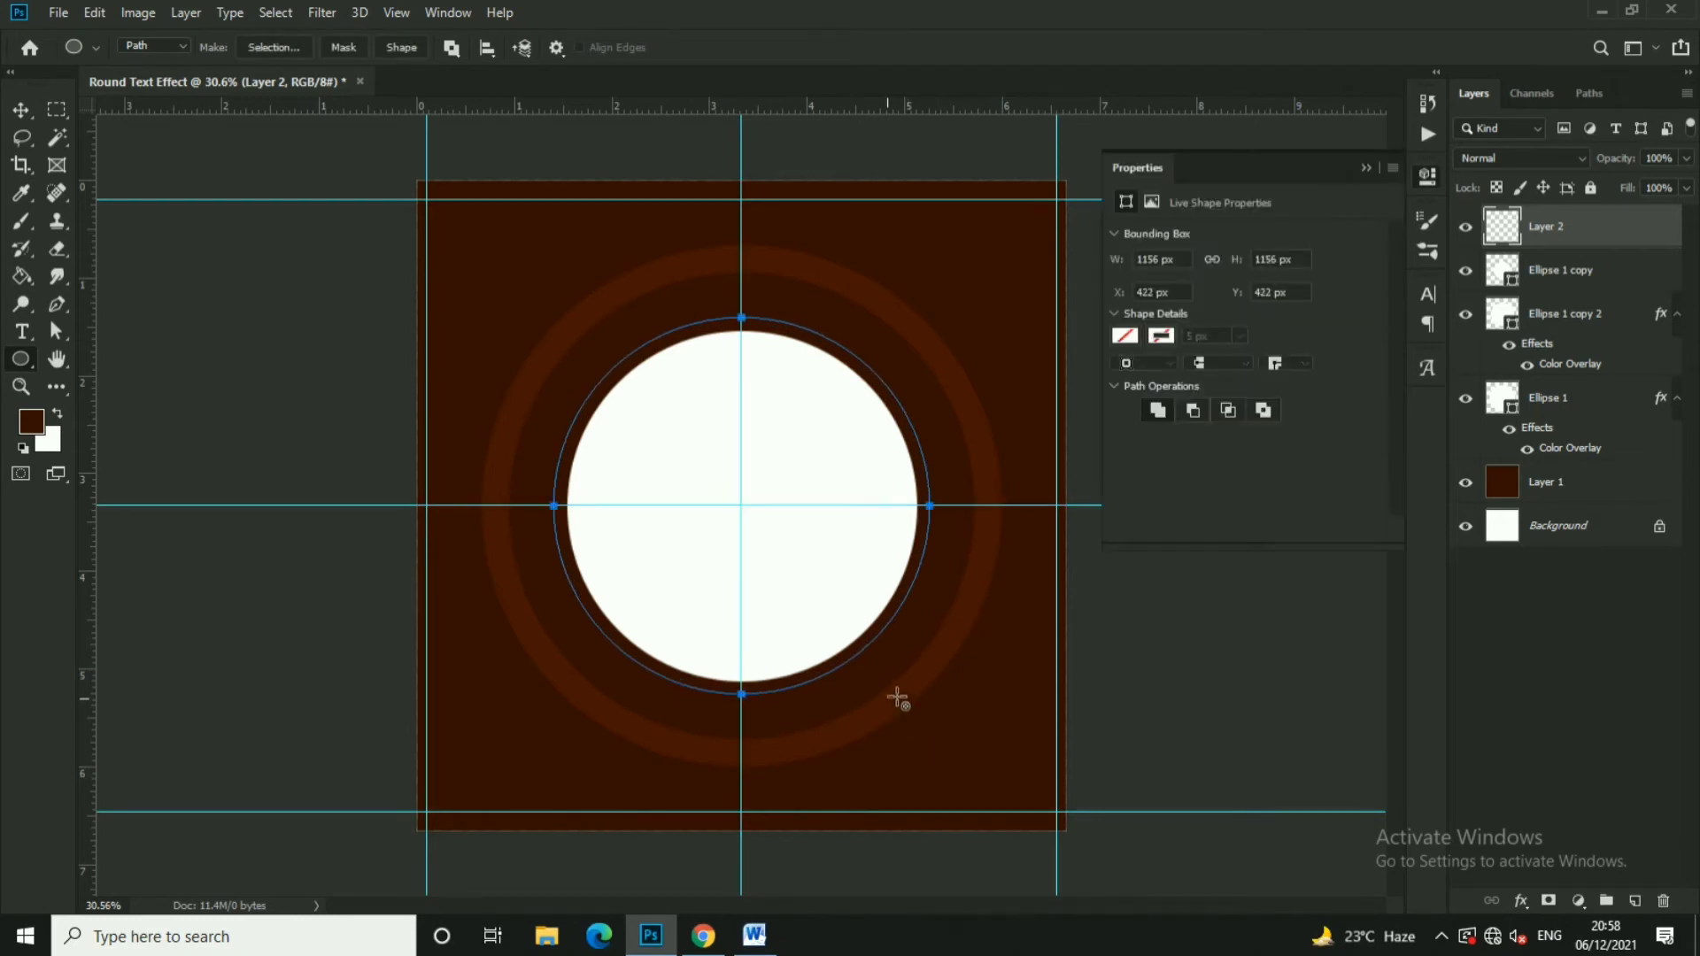
click(1366, 168)
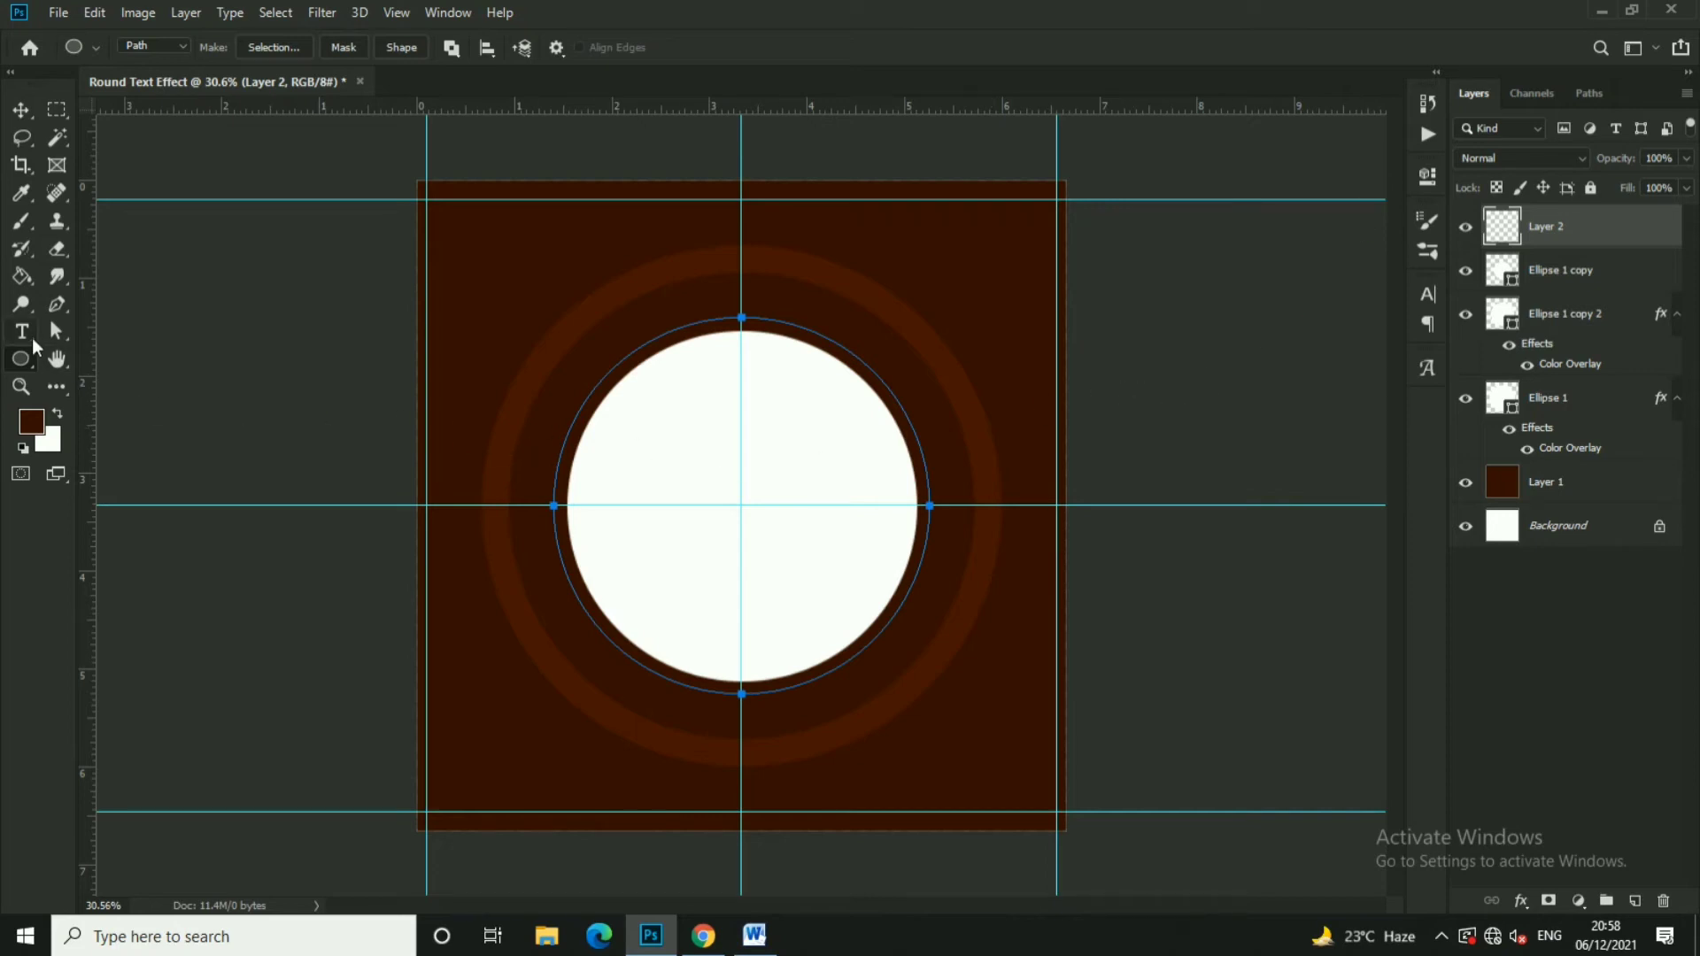
Select the Horizontal Type Tool and copy the Marathi phrase from Google Translate
drag(21, 340, 101, 337)
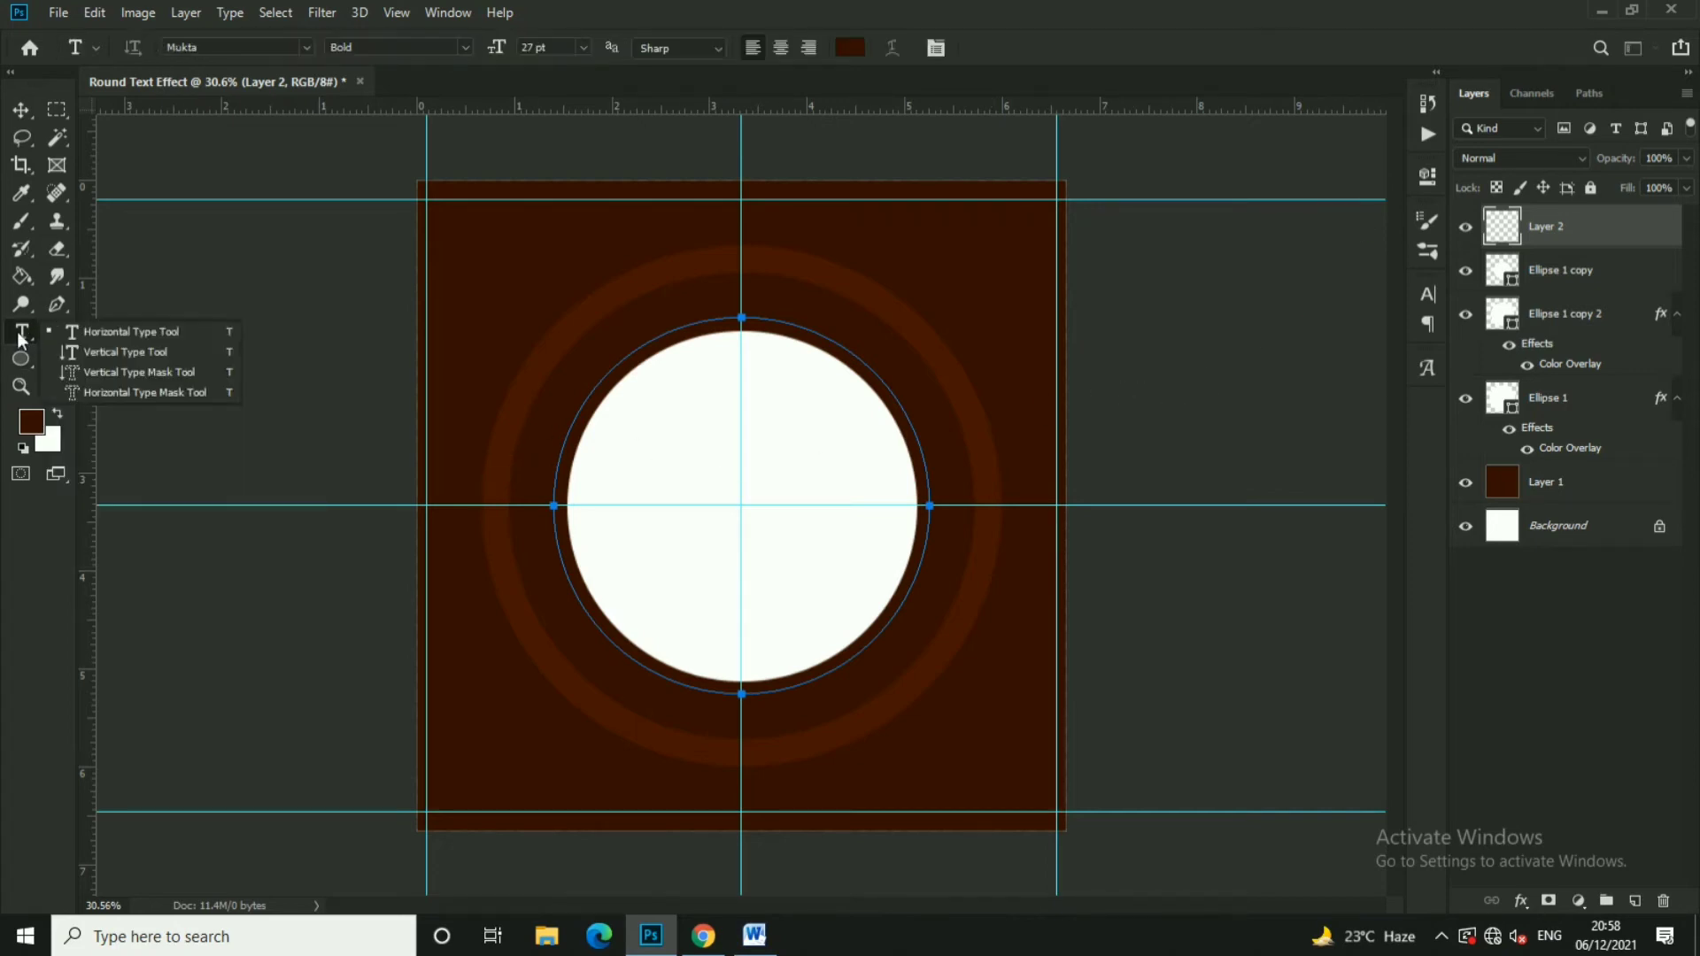
click(78, 338)
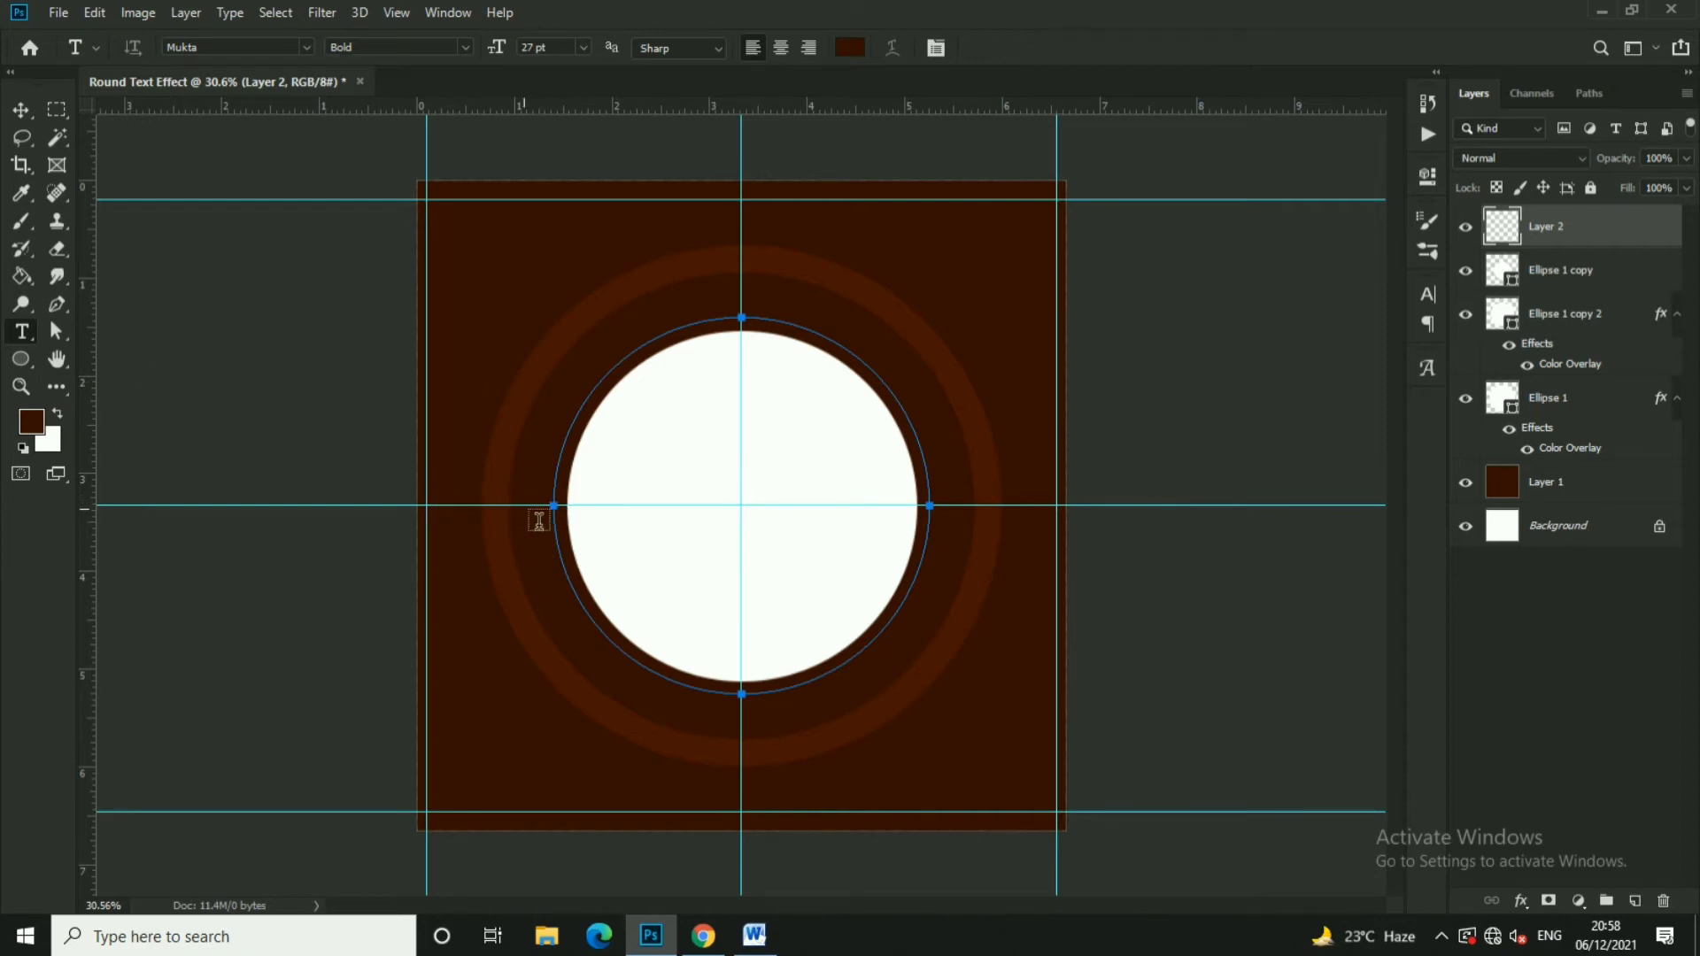
click(757, 939)
click(703, 937)
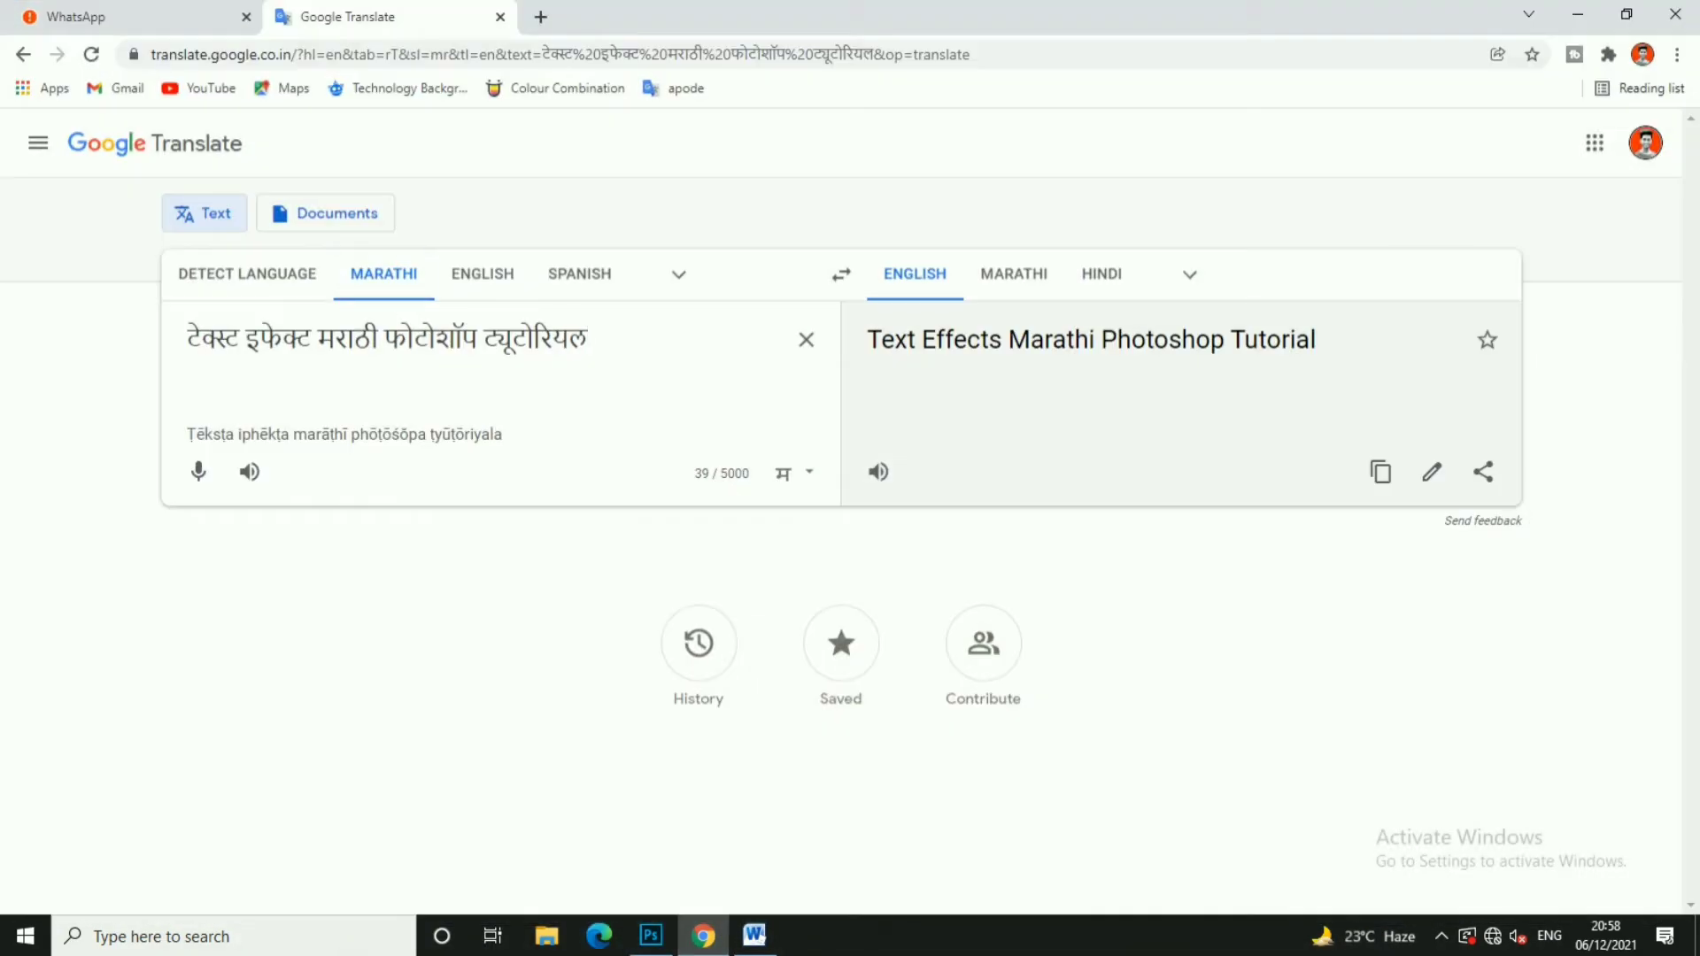
drag(590, 339, 171, 340)
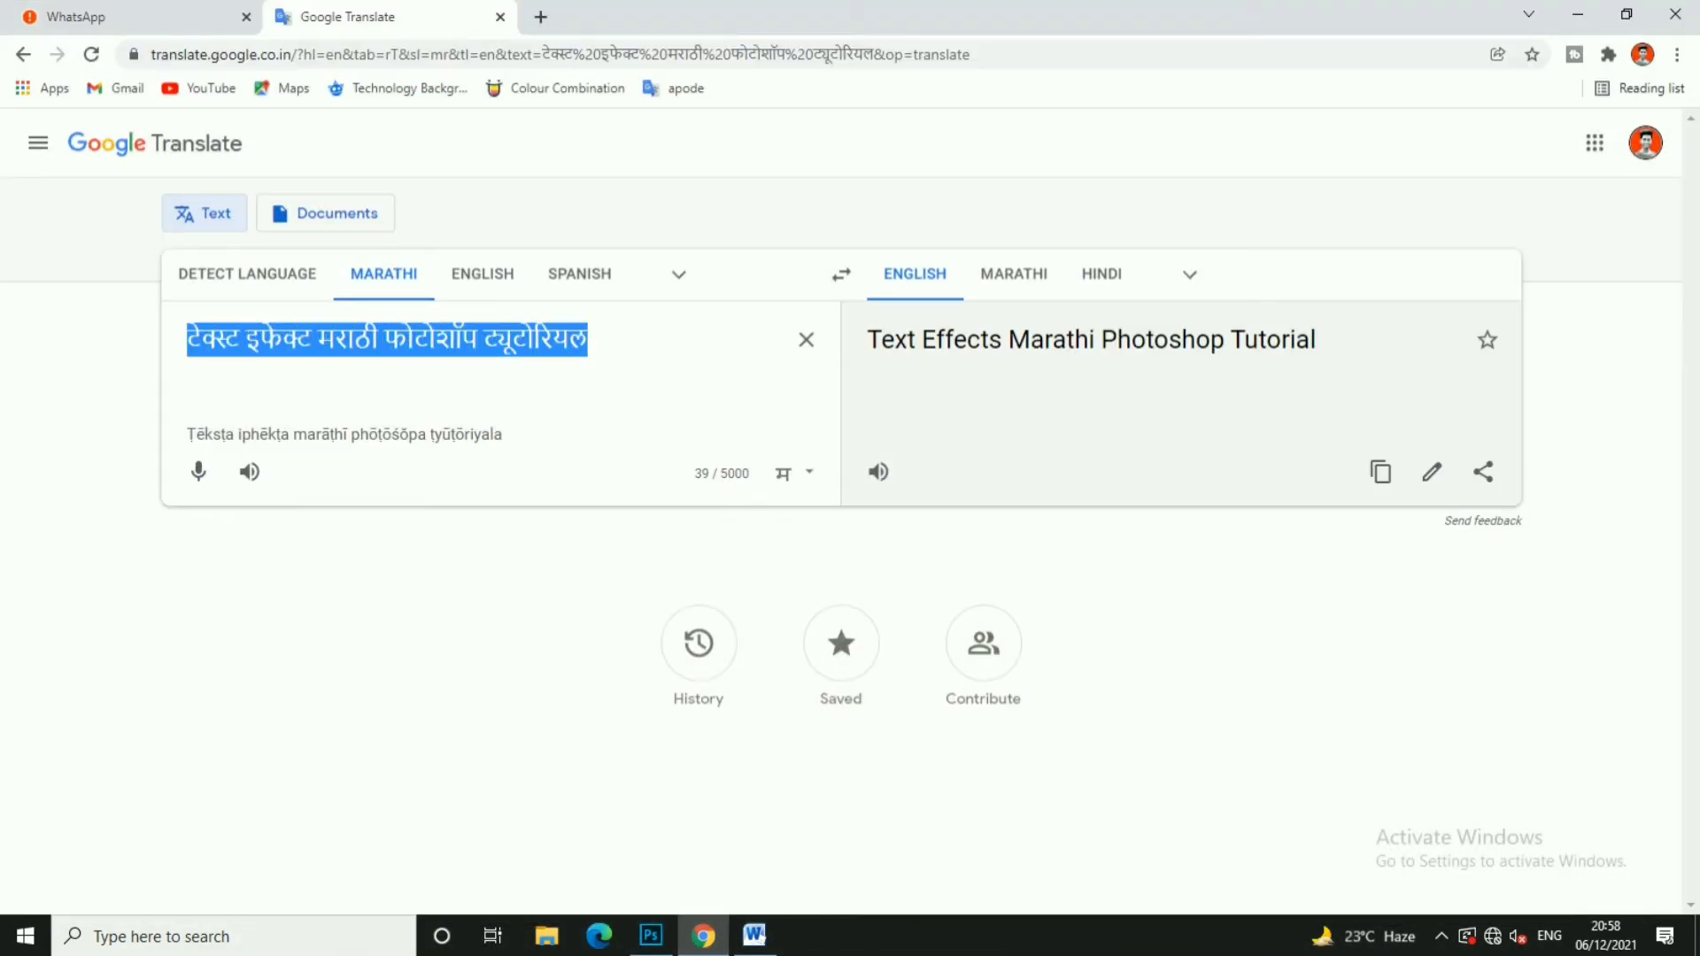
key(alt+Tab)
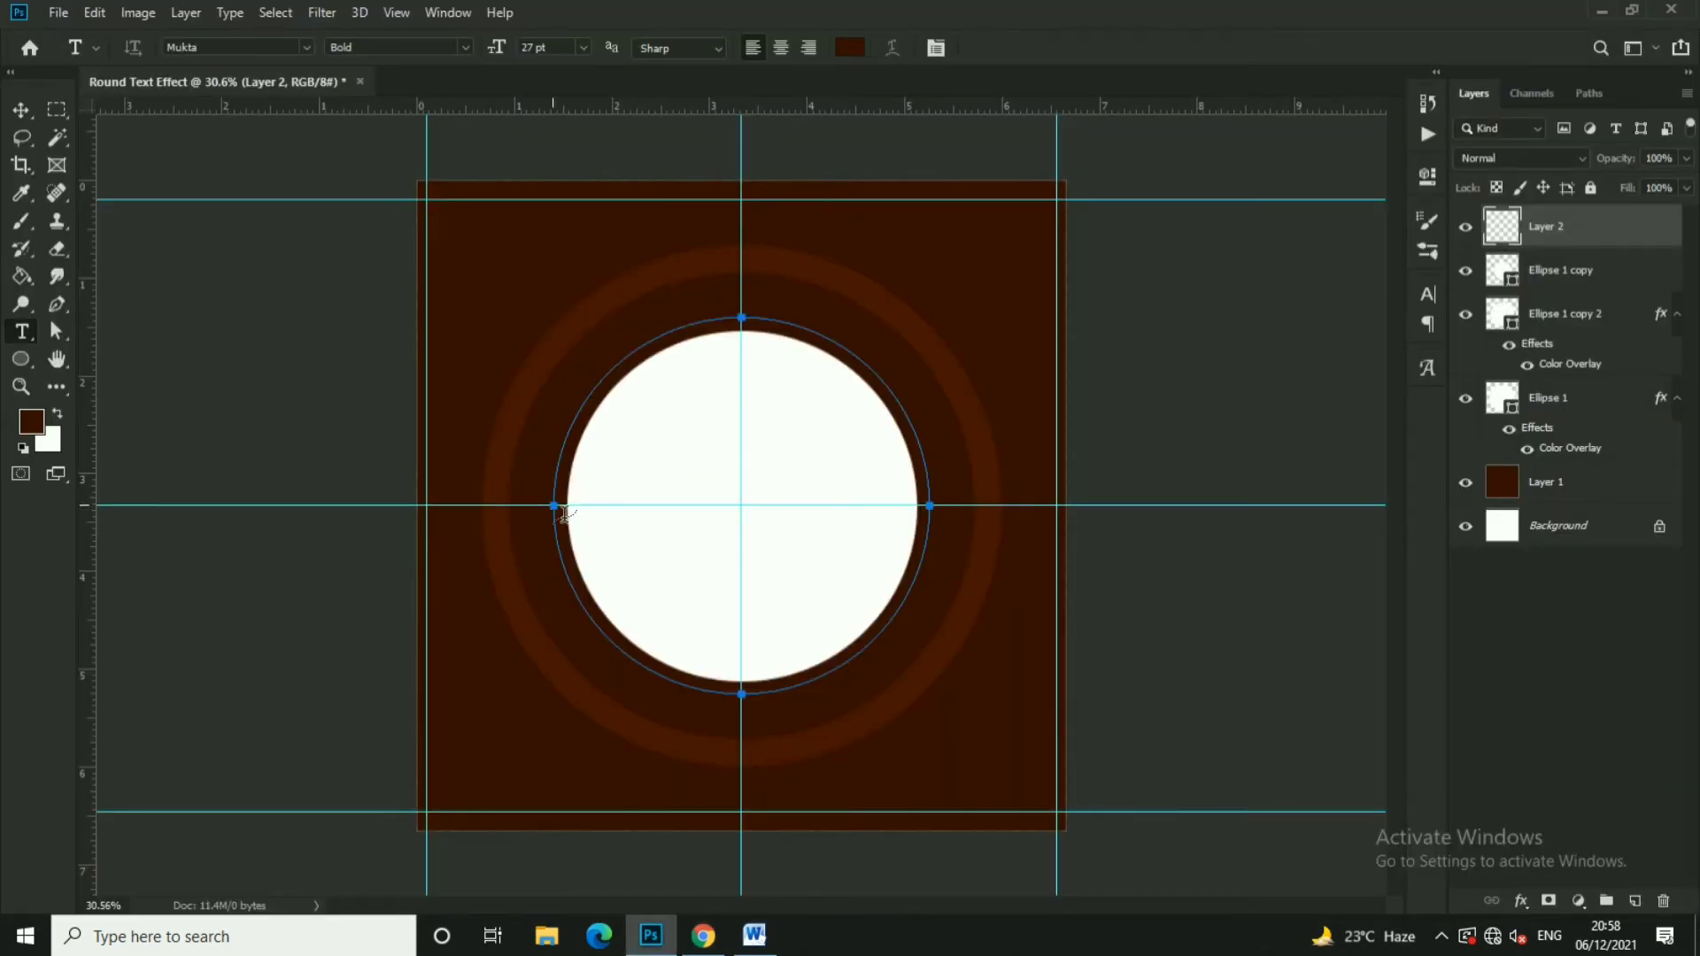
Paste the Marathi phrase onto the circular path and colour it #ffffff
click(564, 510)
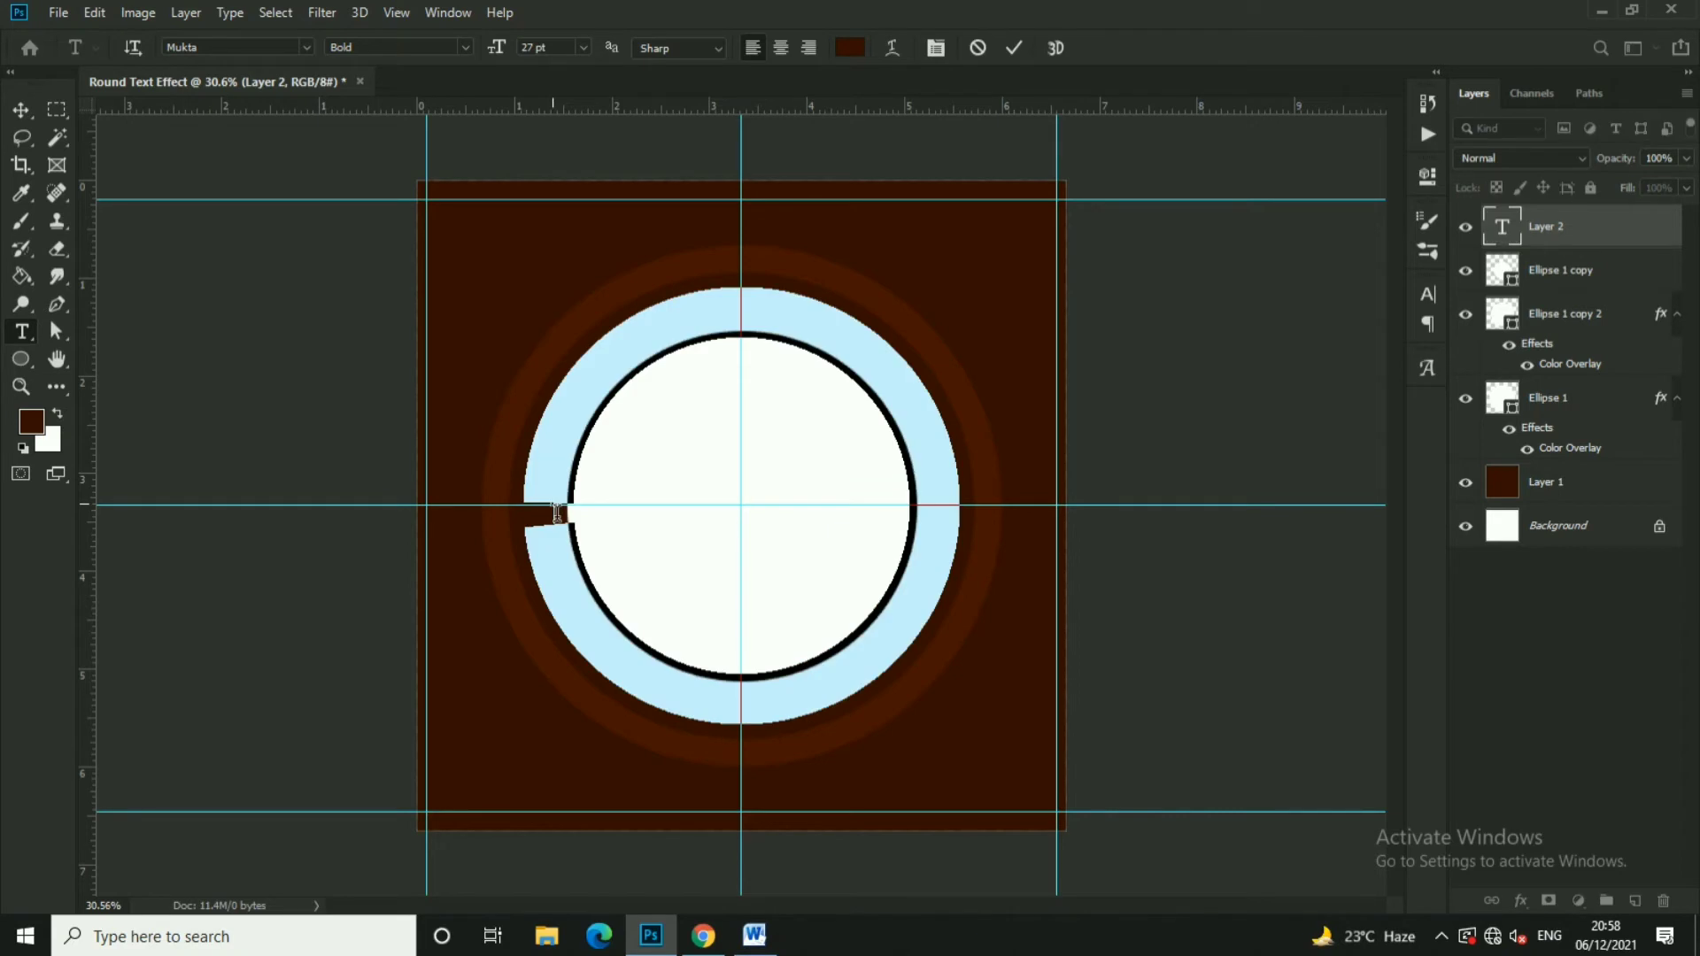
key(ctrl+v)
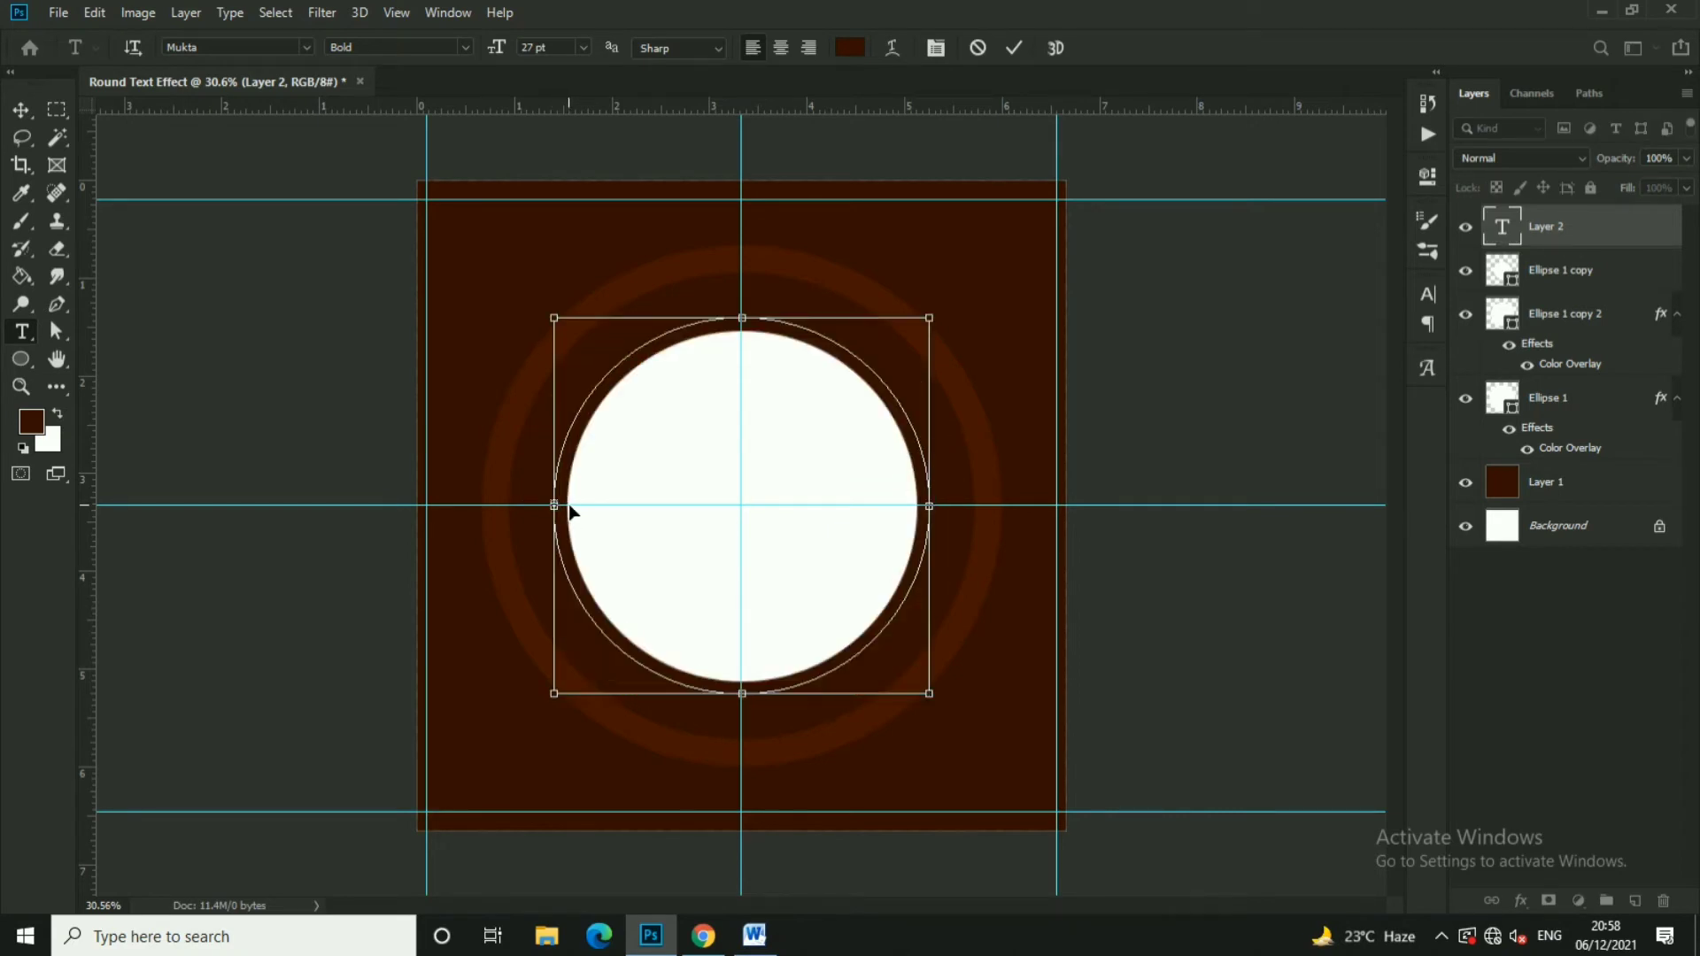
key(ctrl+a)
click(850, 48)
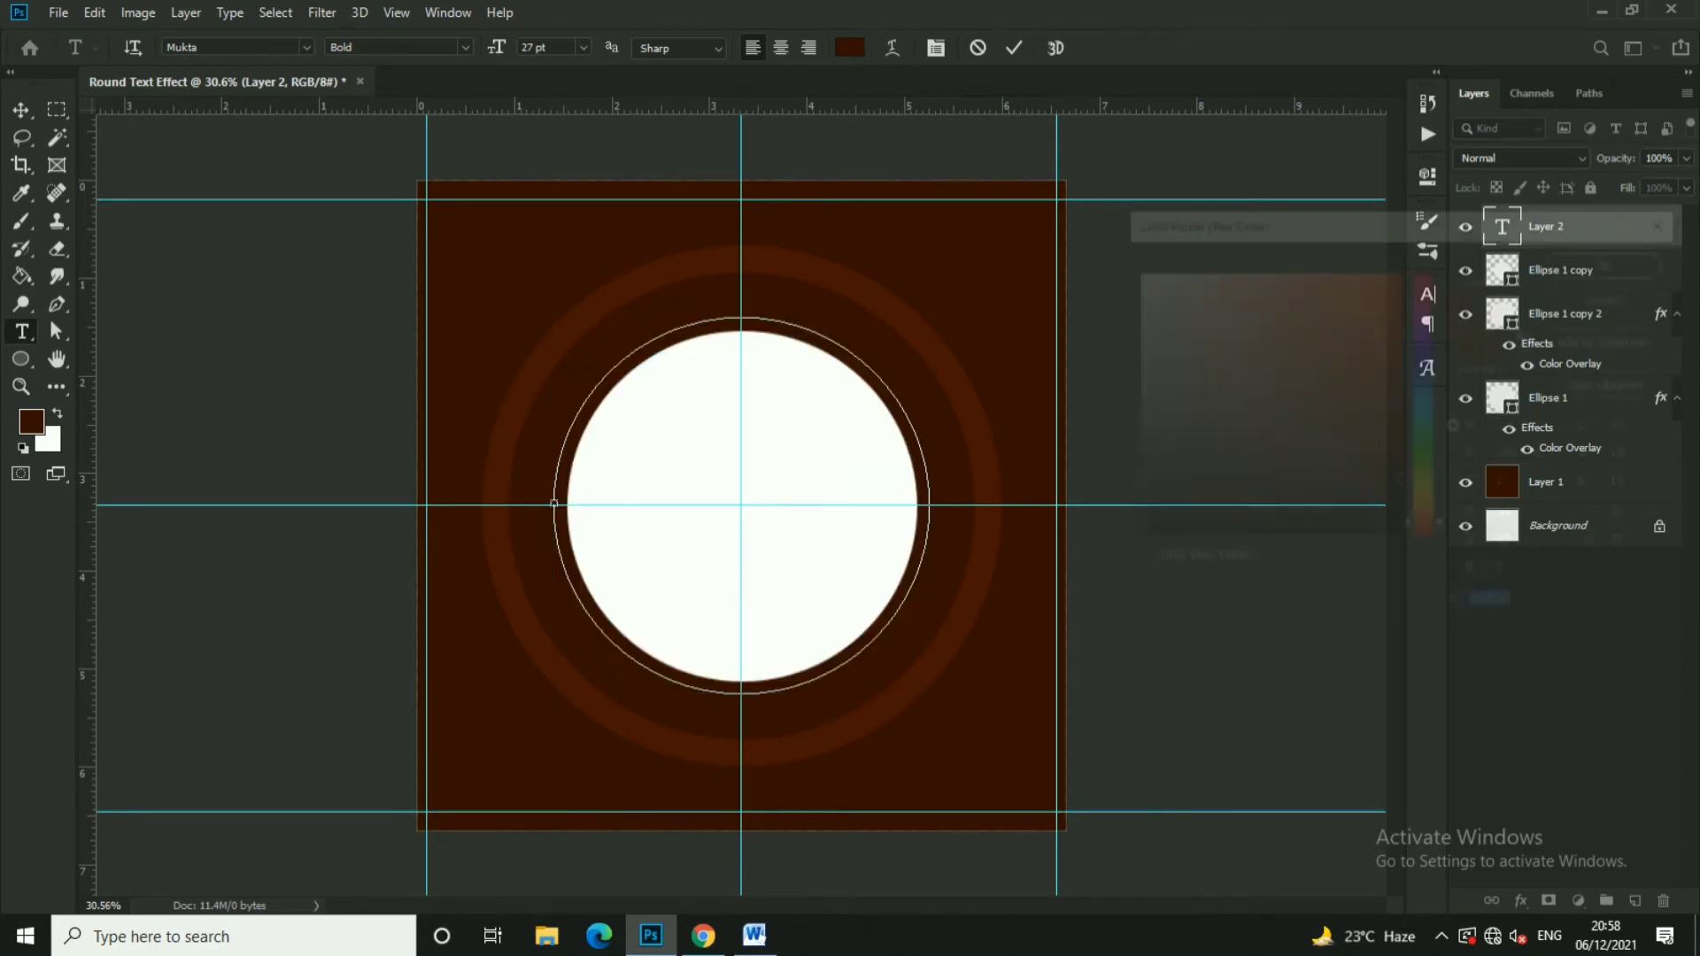
text(ffffff)
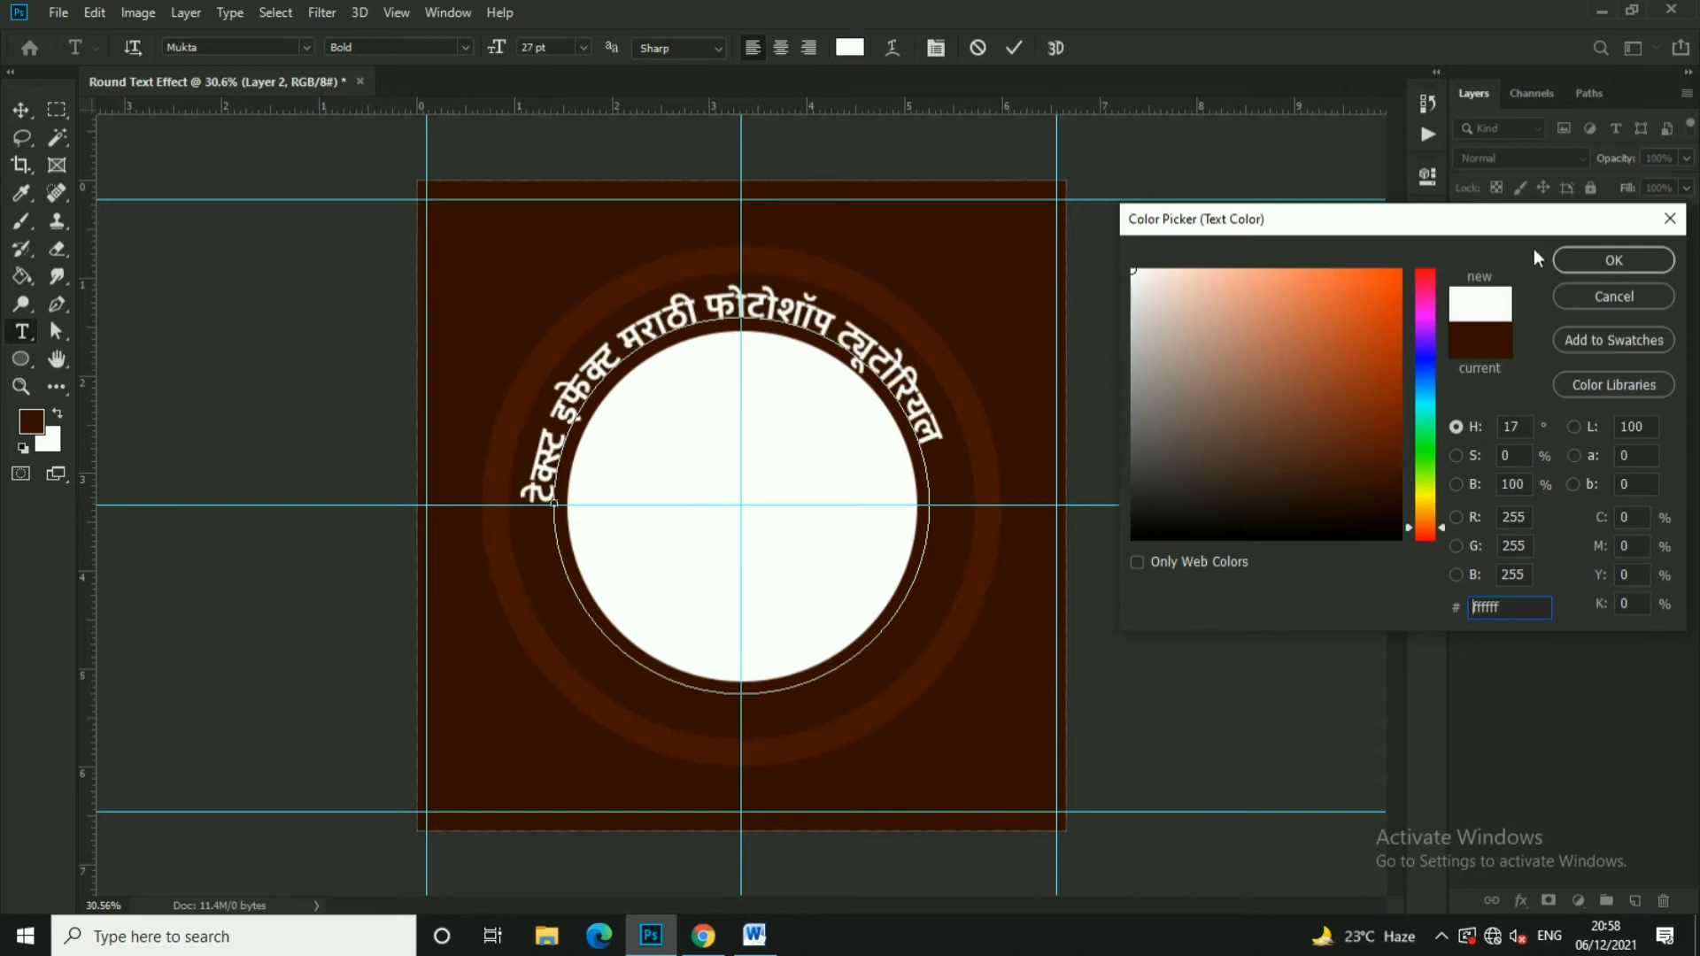
click(1589, 261)
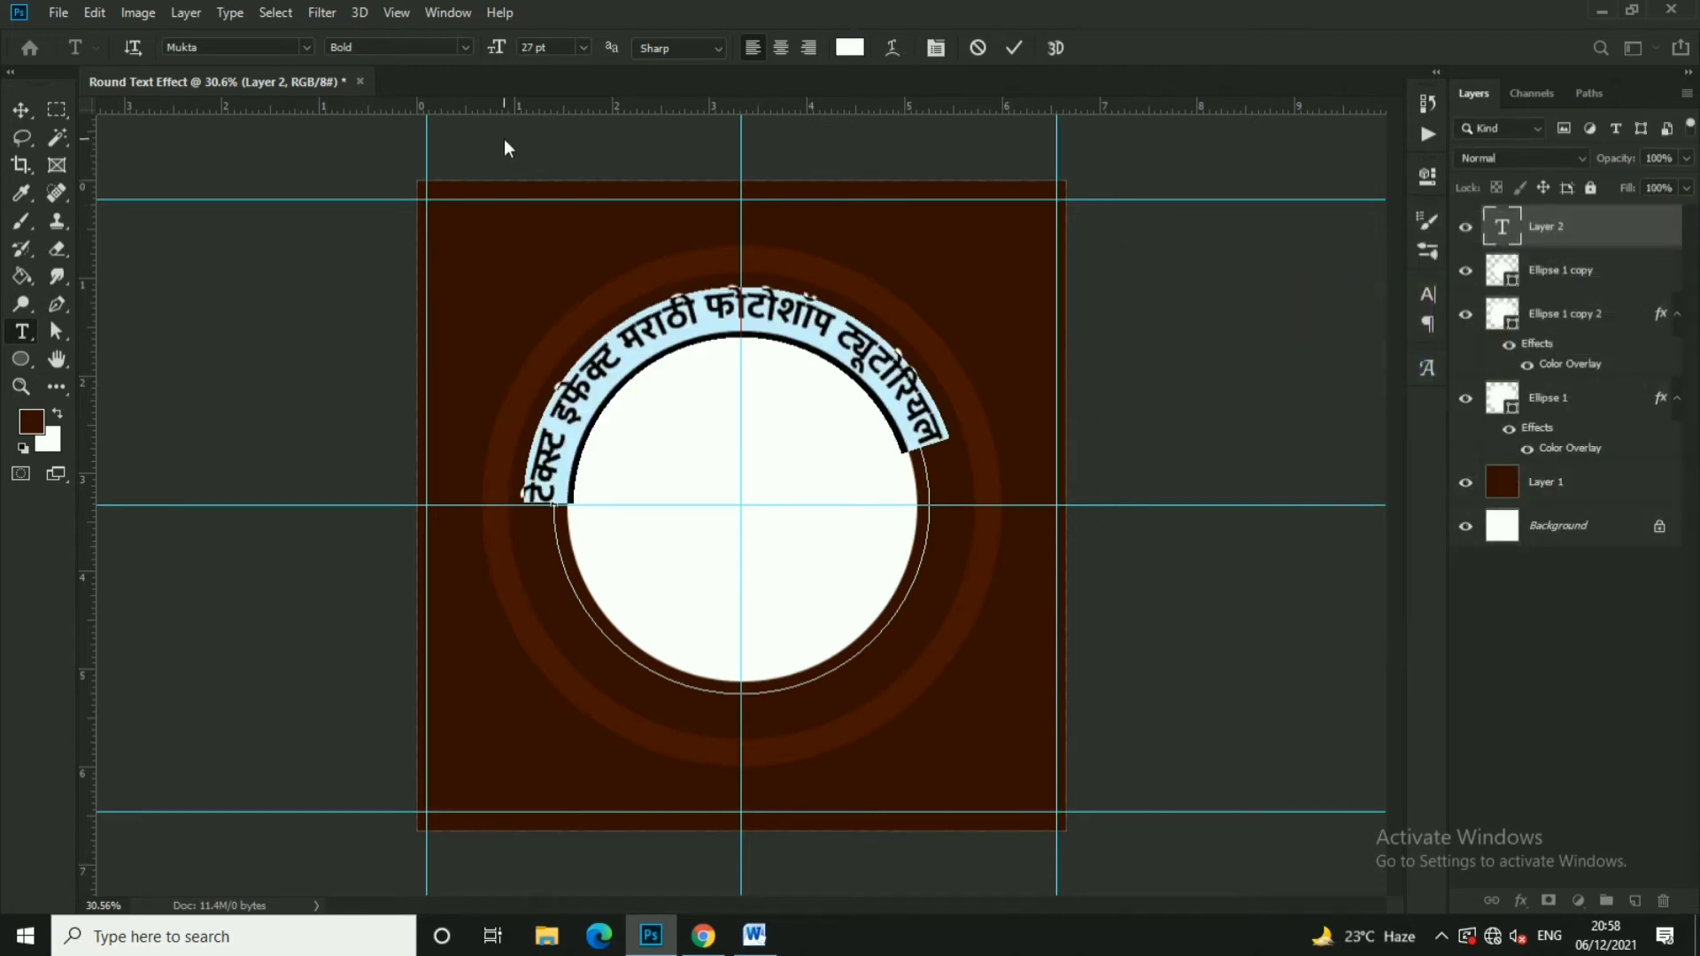
Set the curved text to 25 pt, commit it, then reselect it for editing
drag(502, 55, 495, 55)
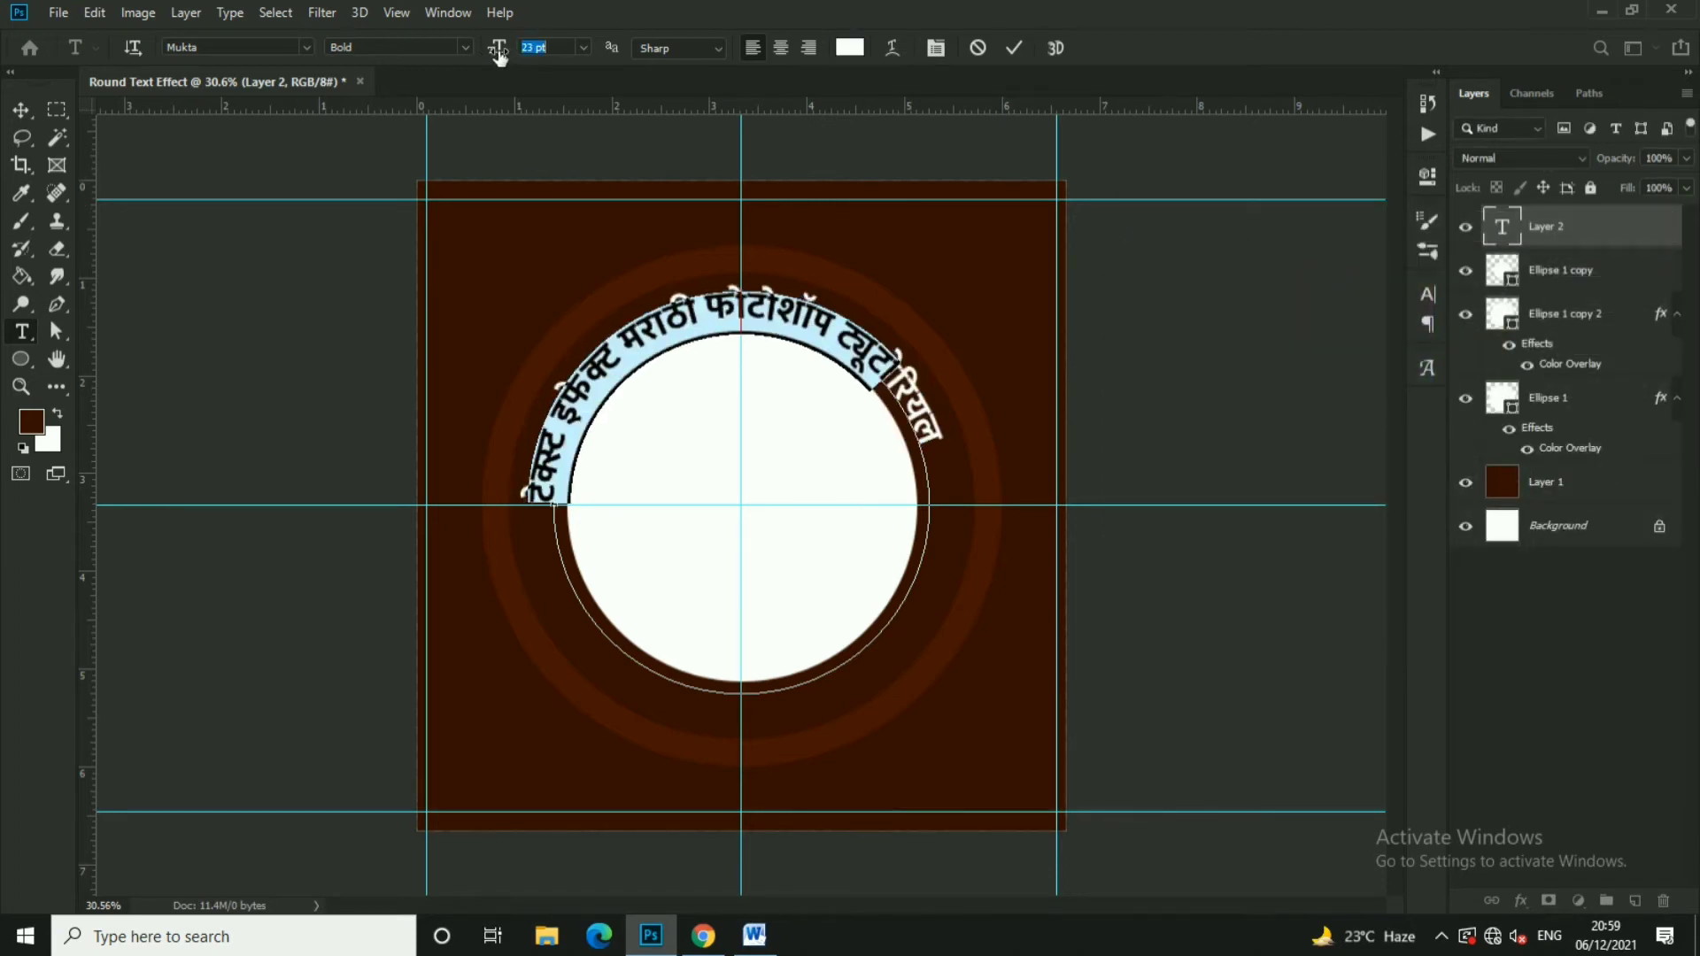
click(511, 55)
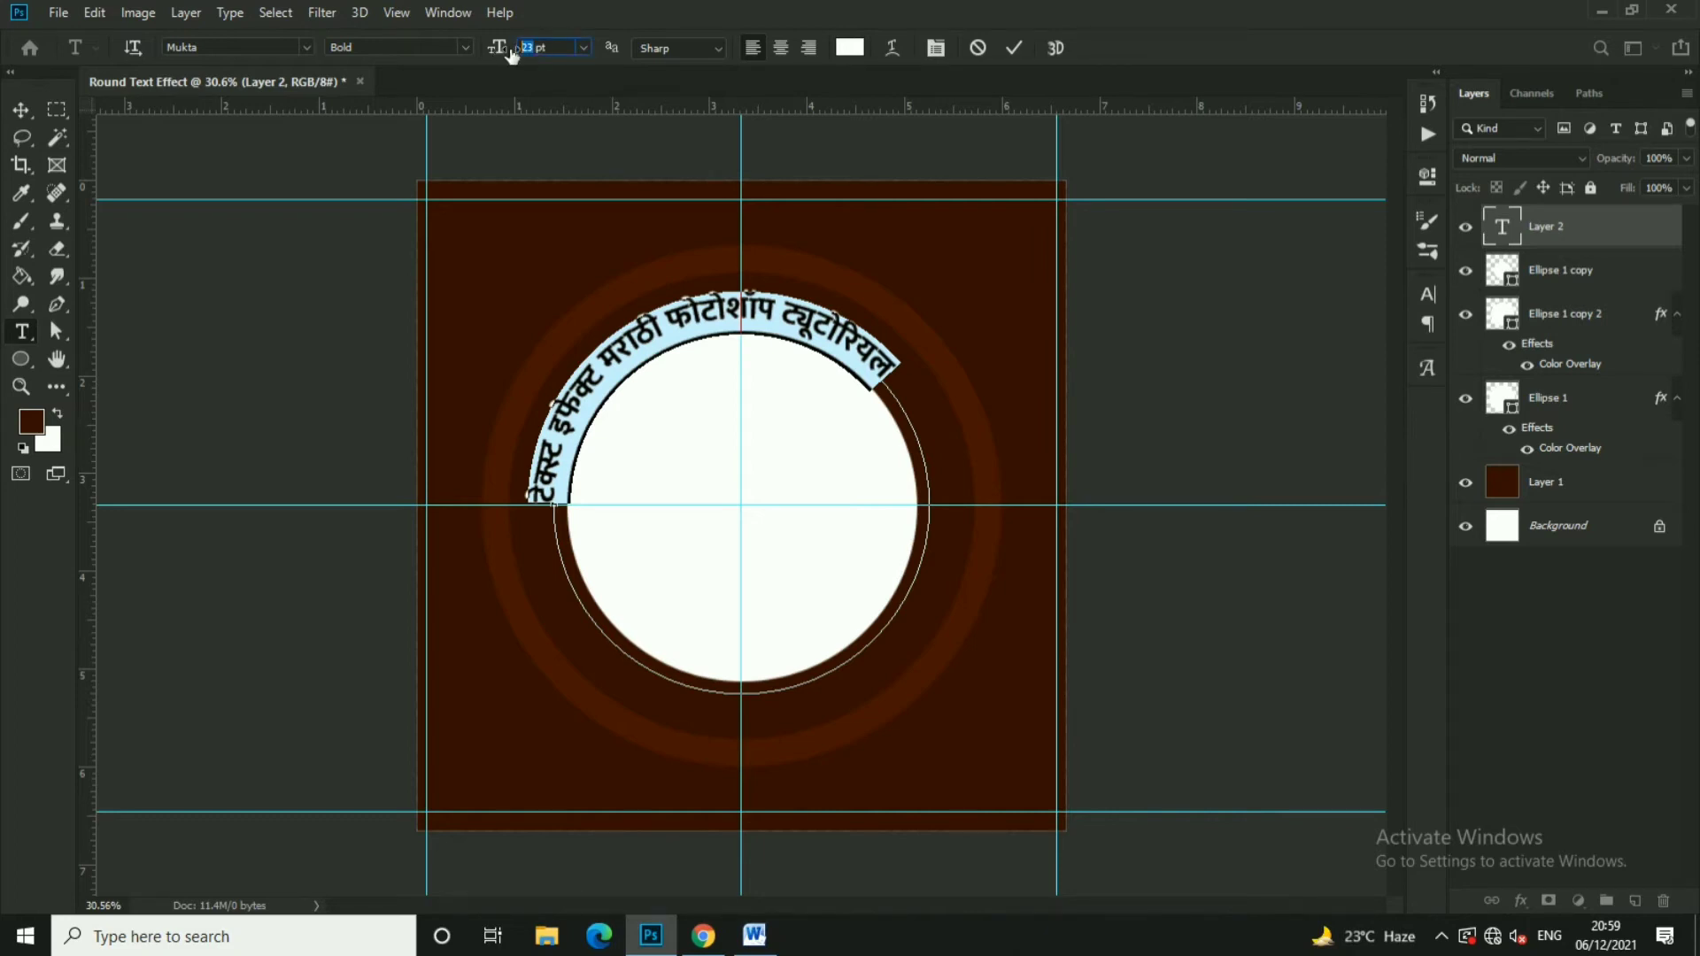
text(25)
click(1012, 49)
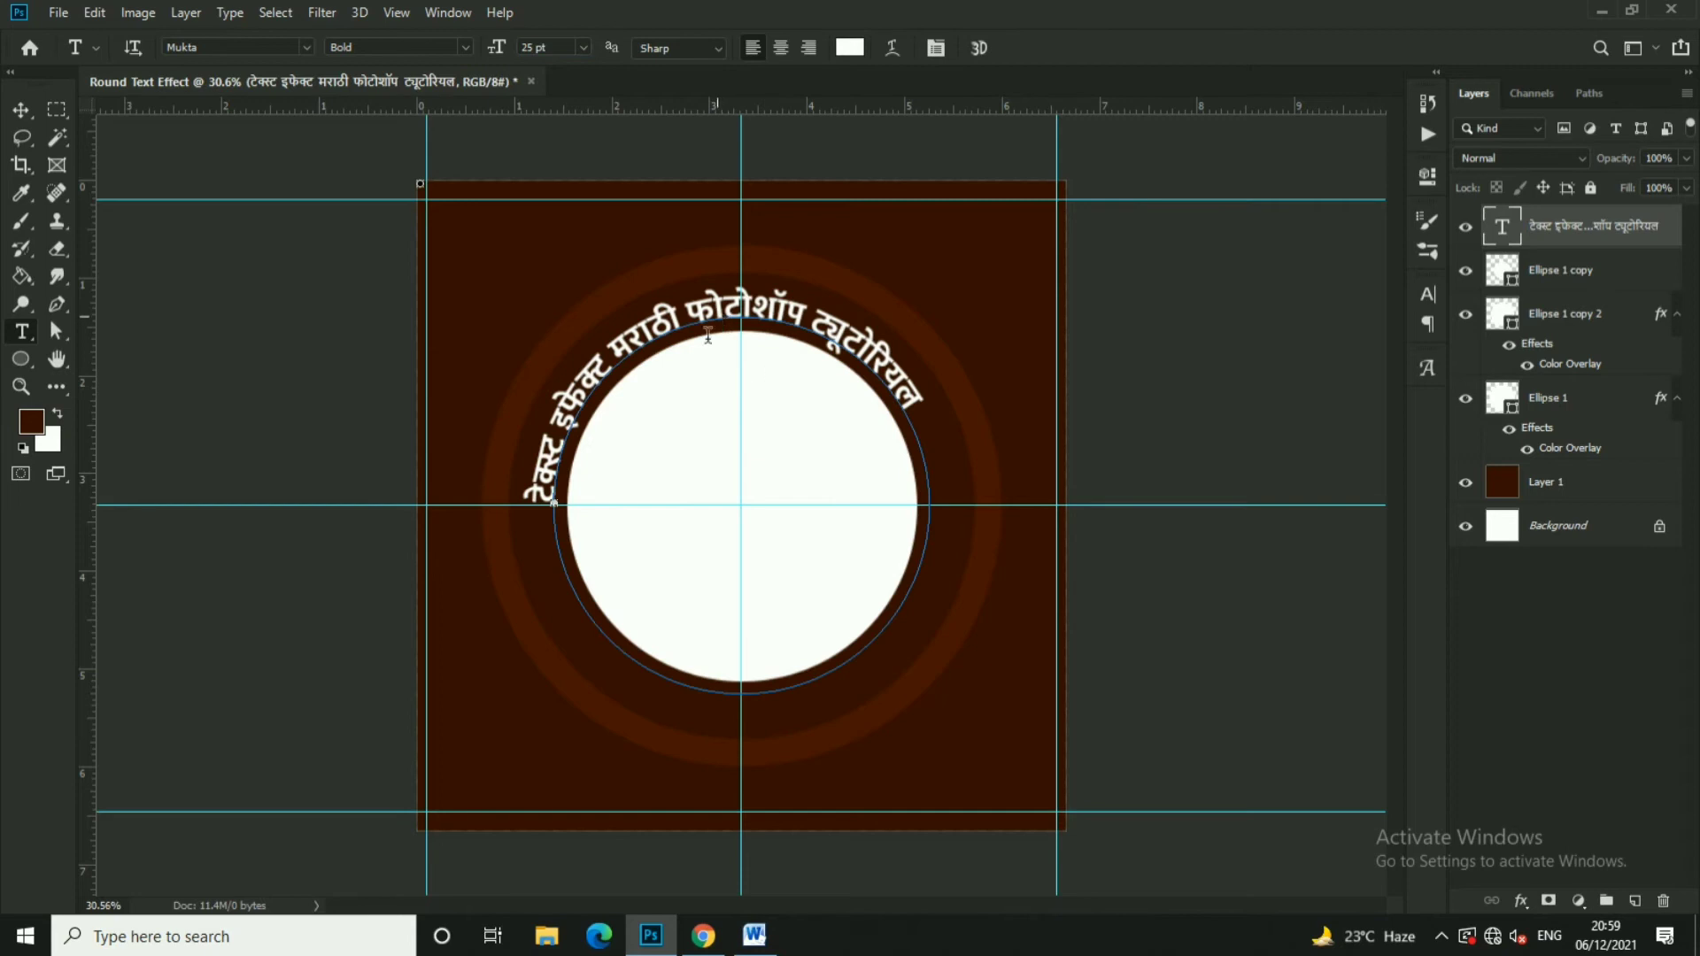
click(545, 487)
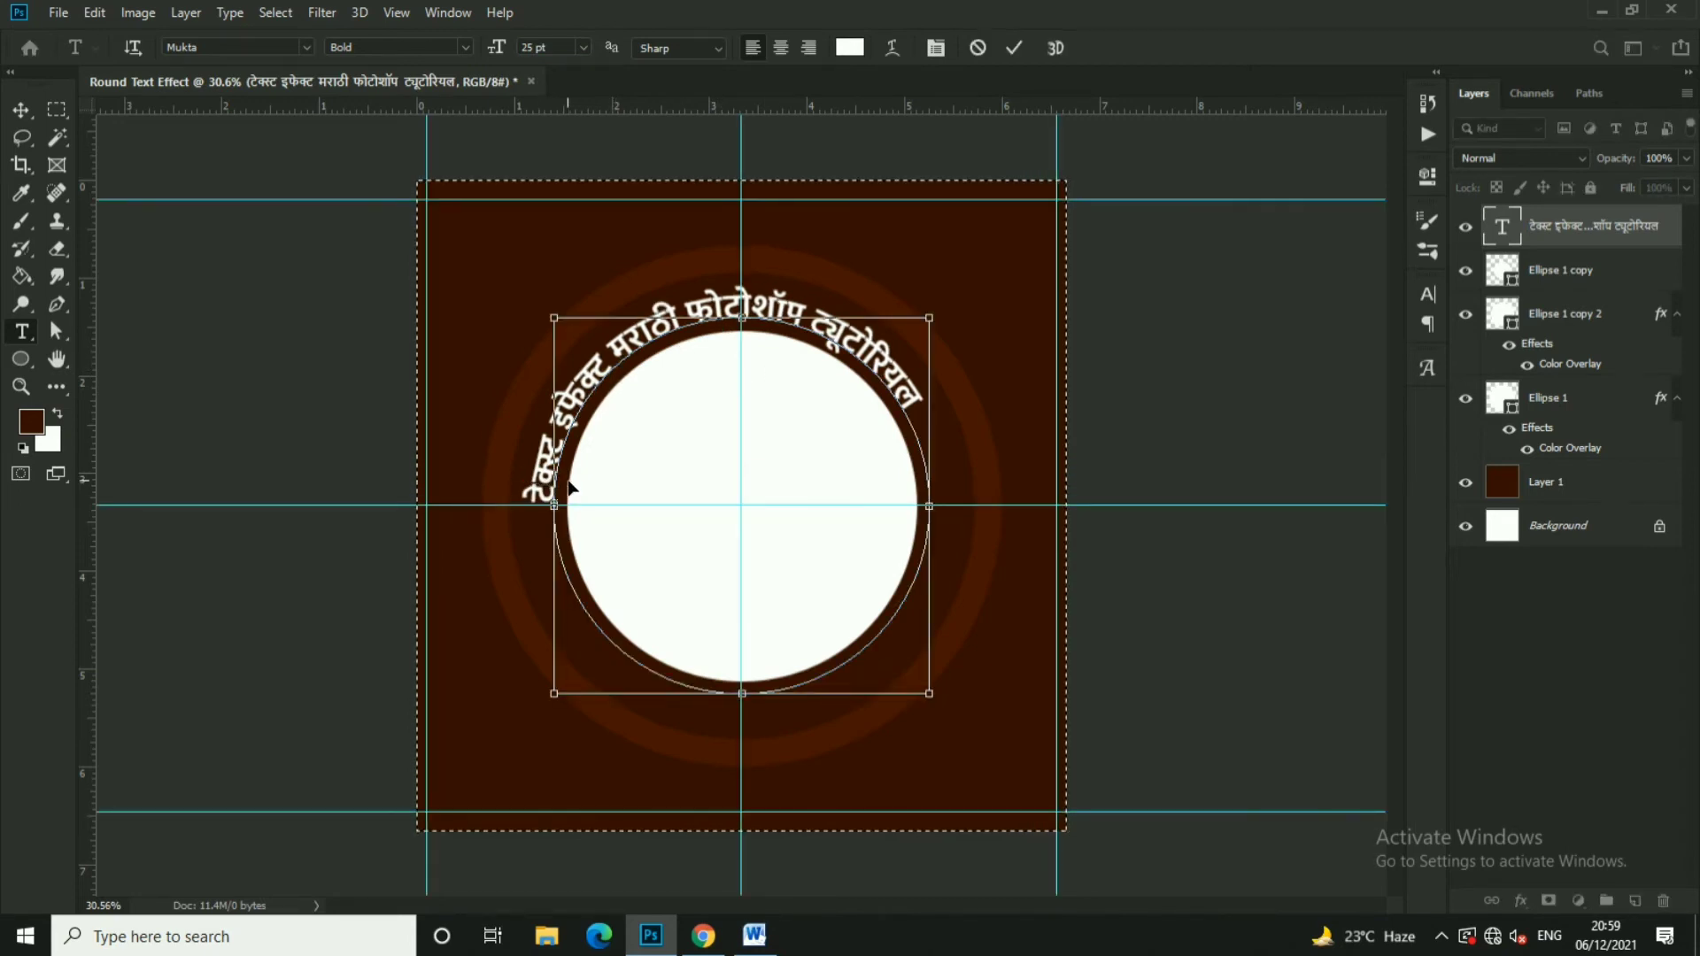
click(20, 110)
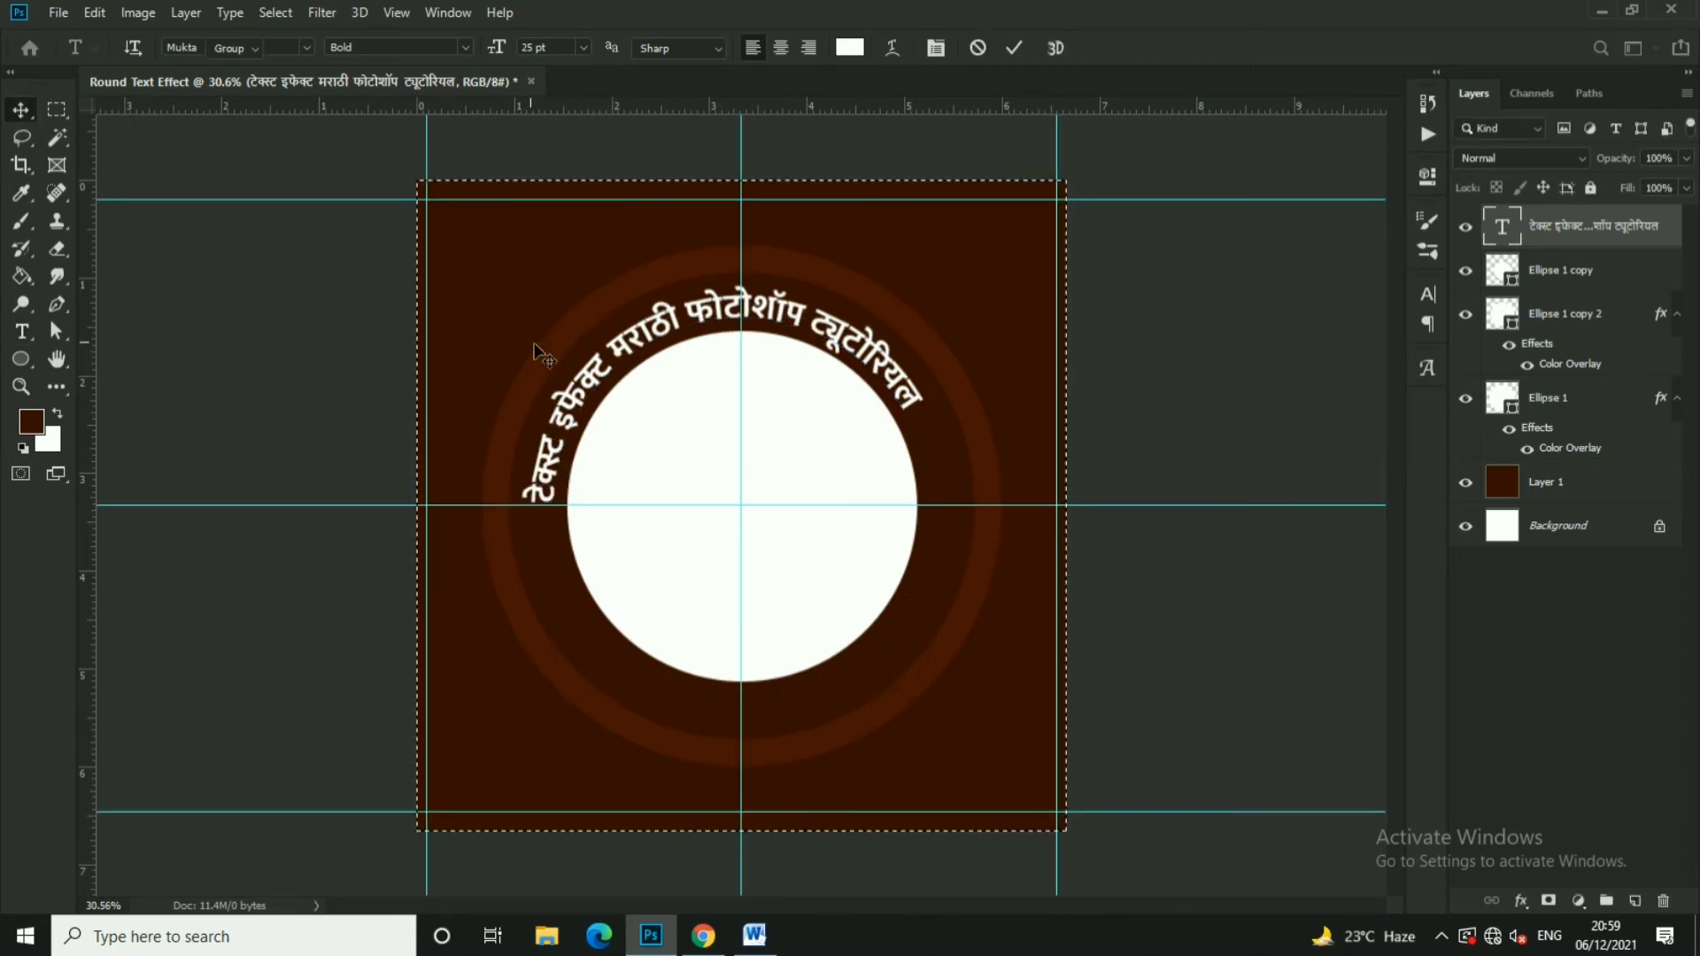
double_click(617, 379)
key(ctrl+c)
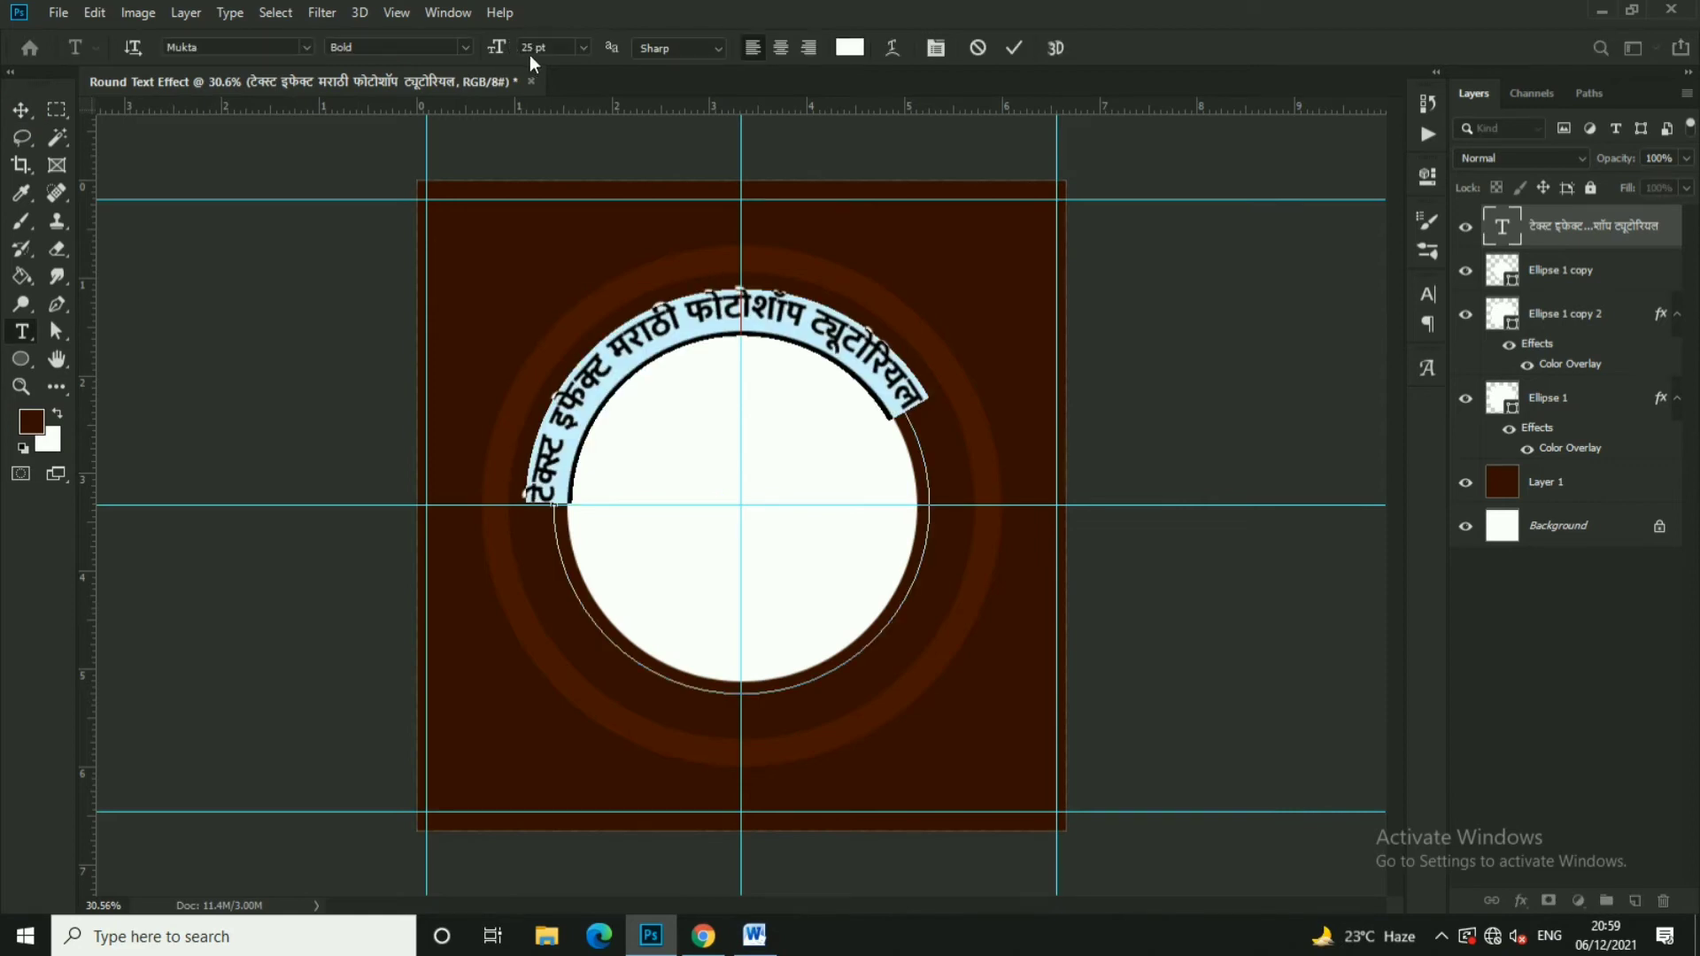
Reduce the curved text's font size and commit the change
click(497, 49)
key(BackSpace)
click(1013, 48)
key(ctrl)
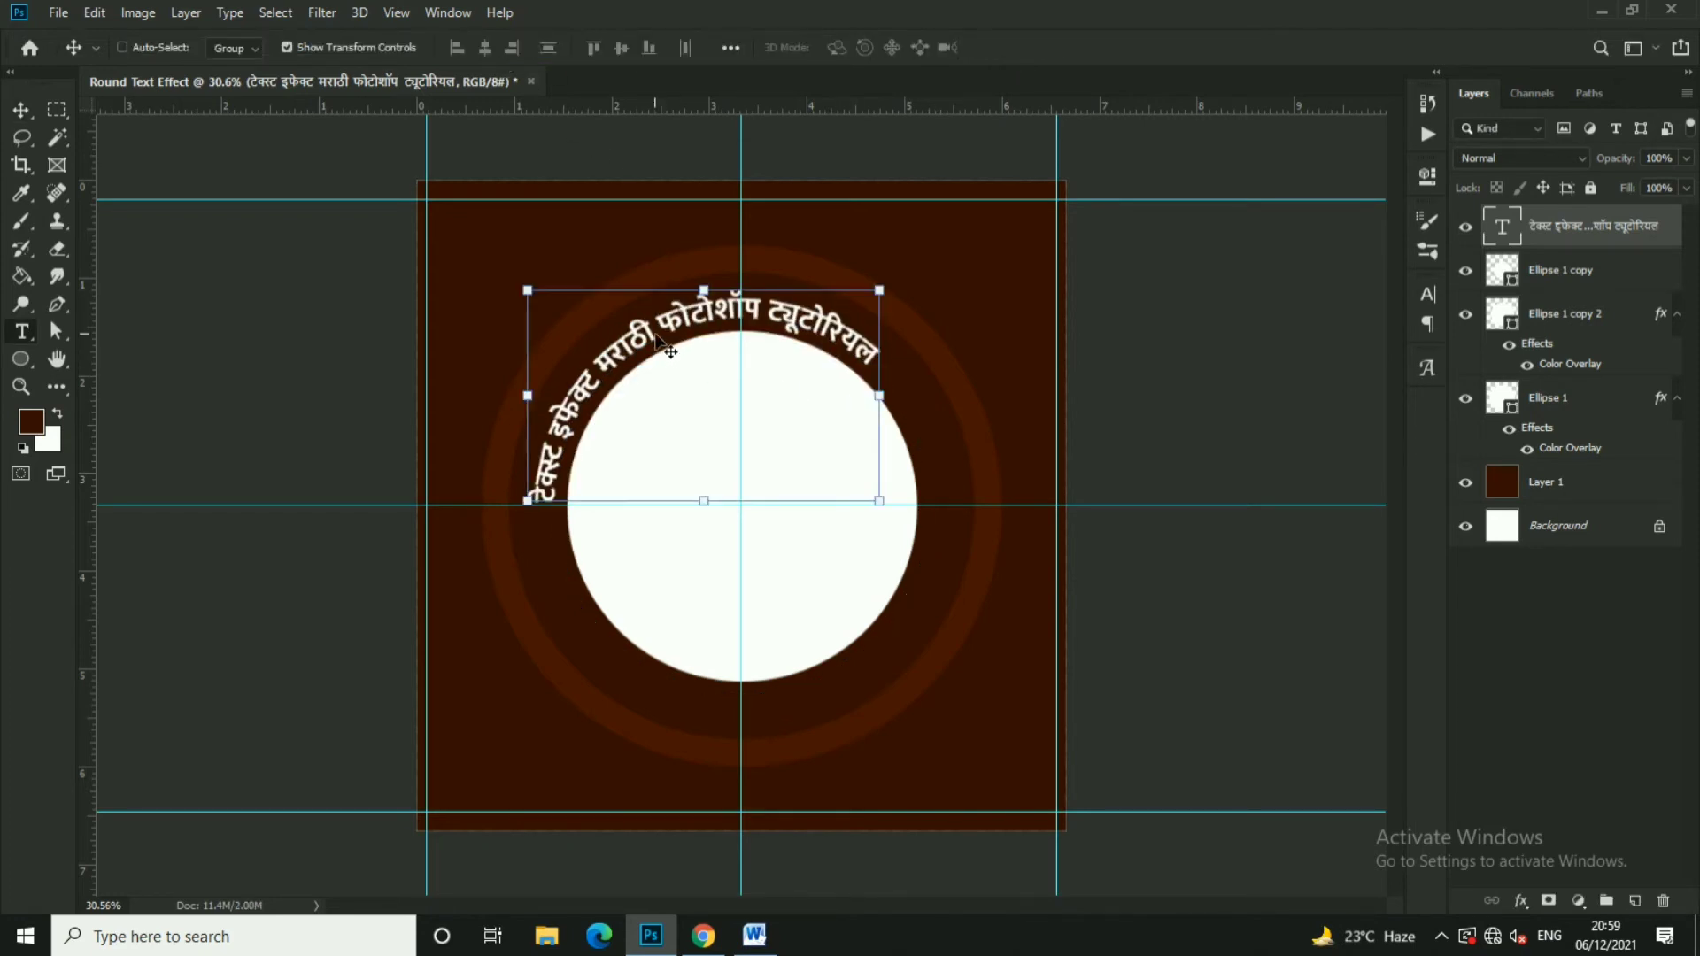
Paste two more copies of the Marathi phrase along the circle and select all the path text
click(671, 352)
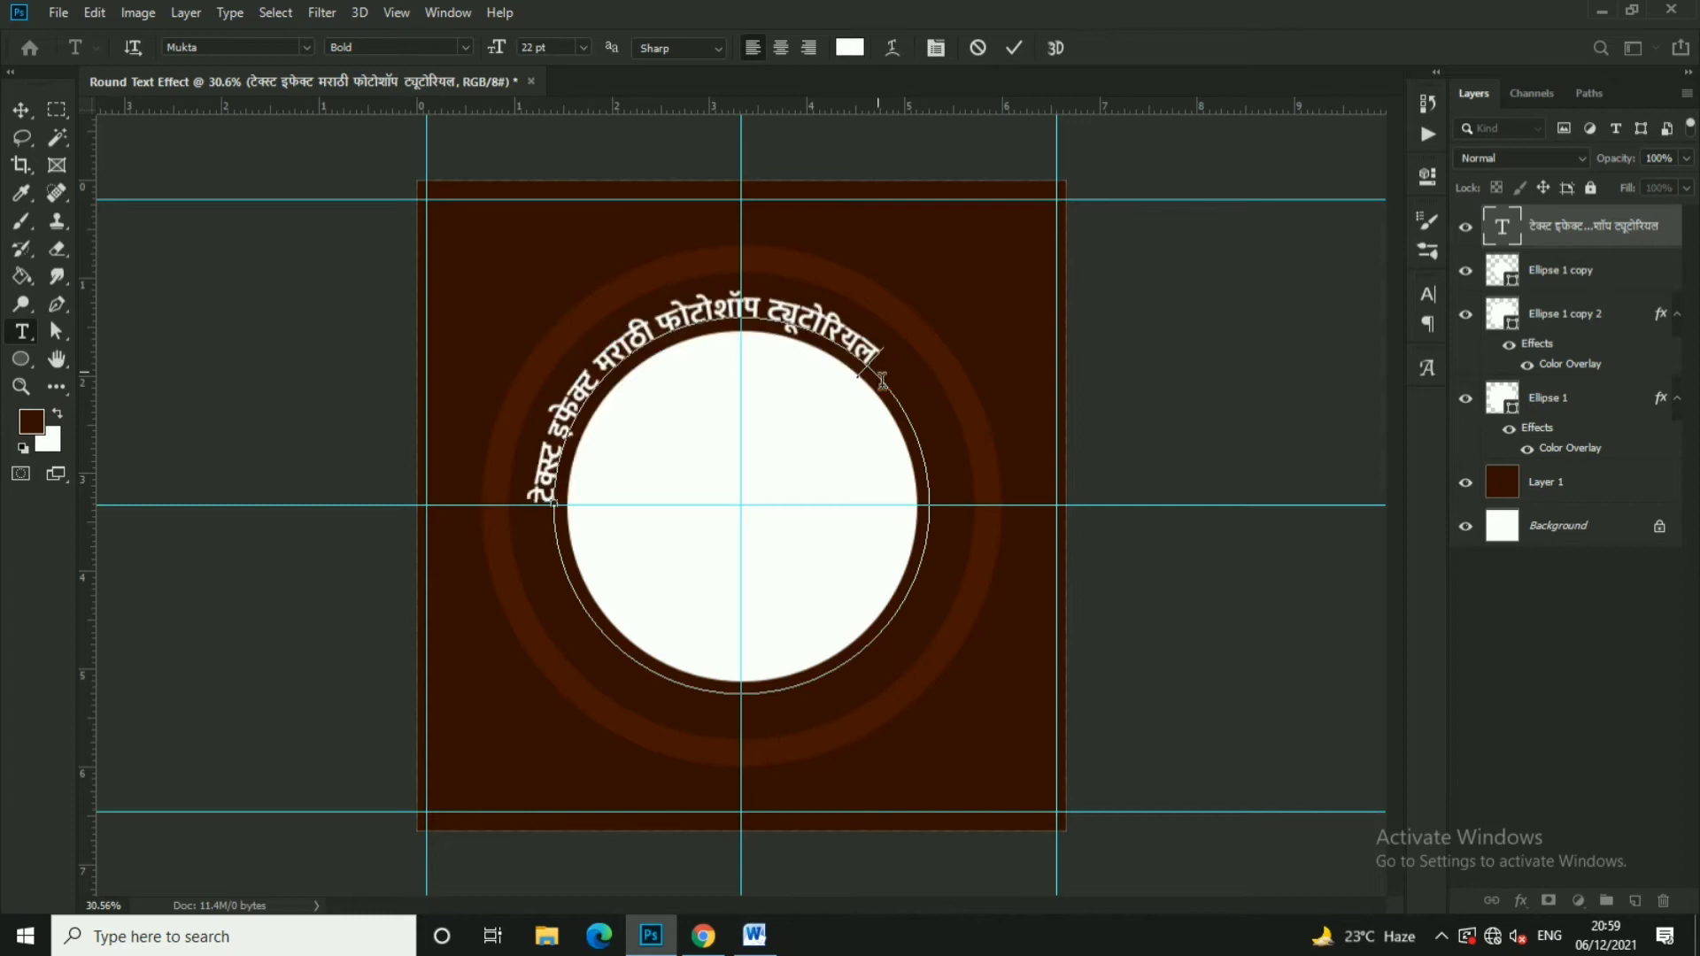
key(ctrl+v)
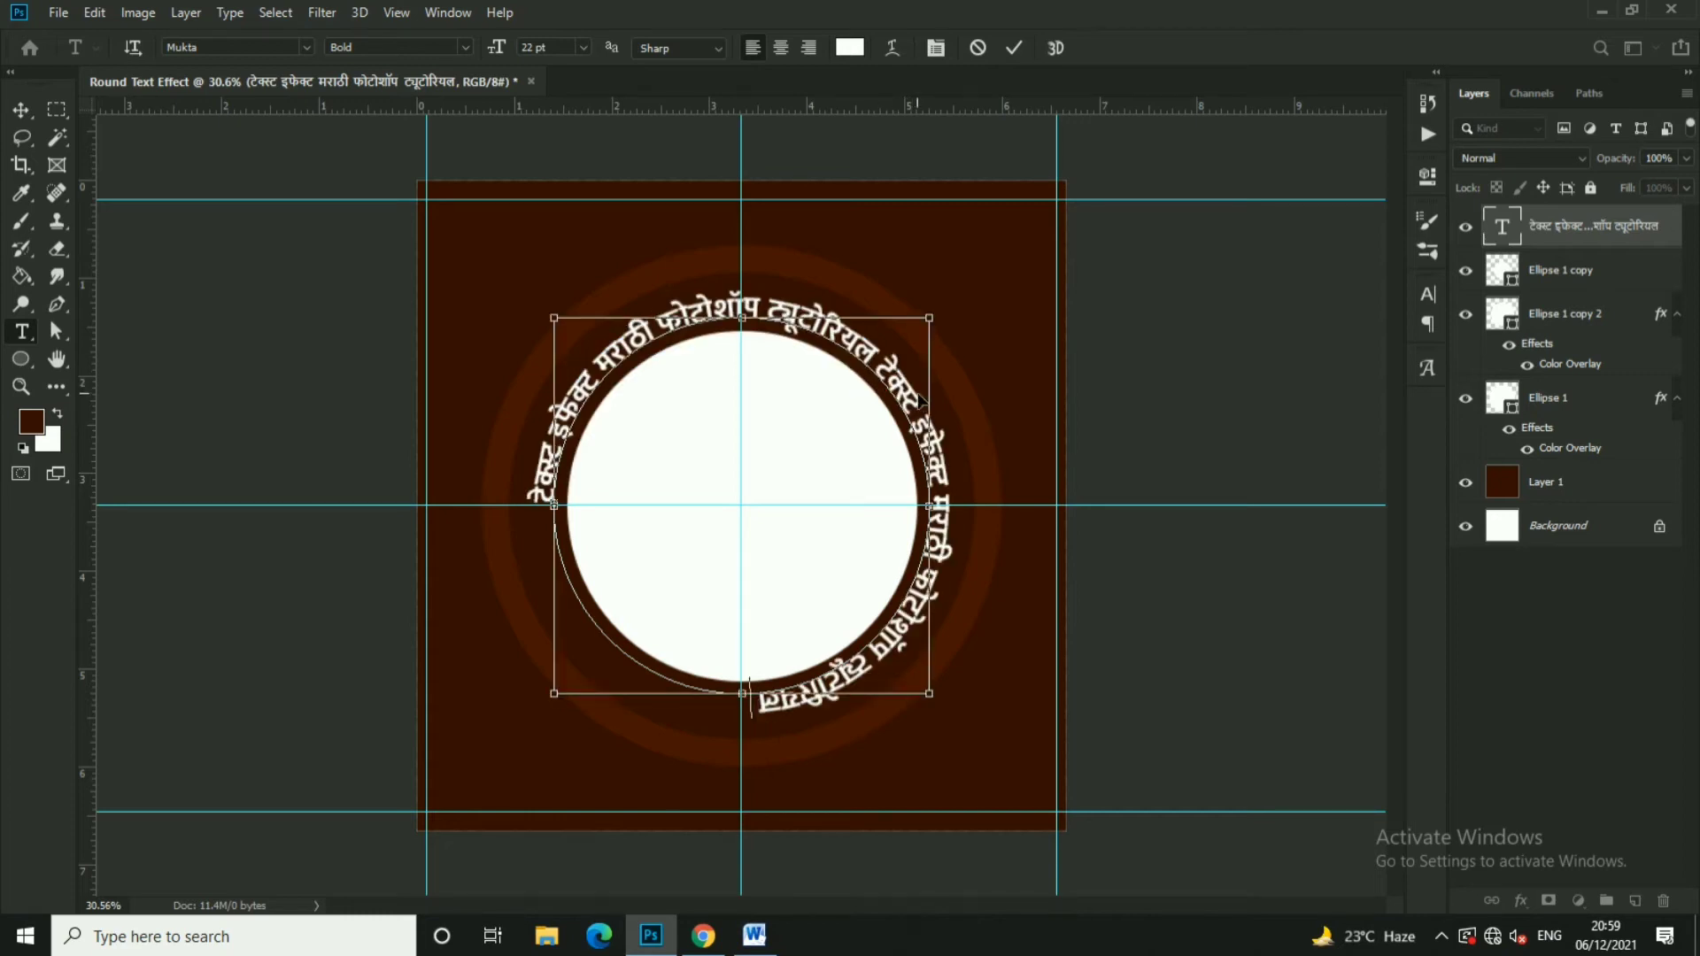
key(ctrl+v)
key(ctrl+a)
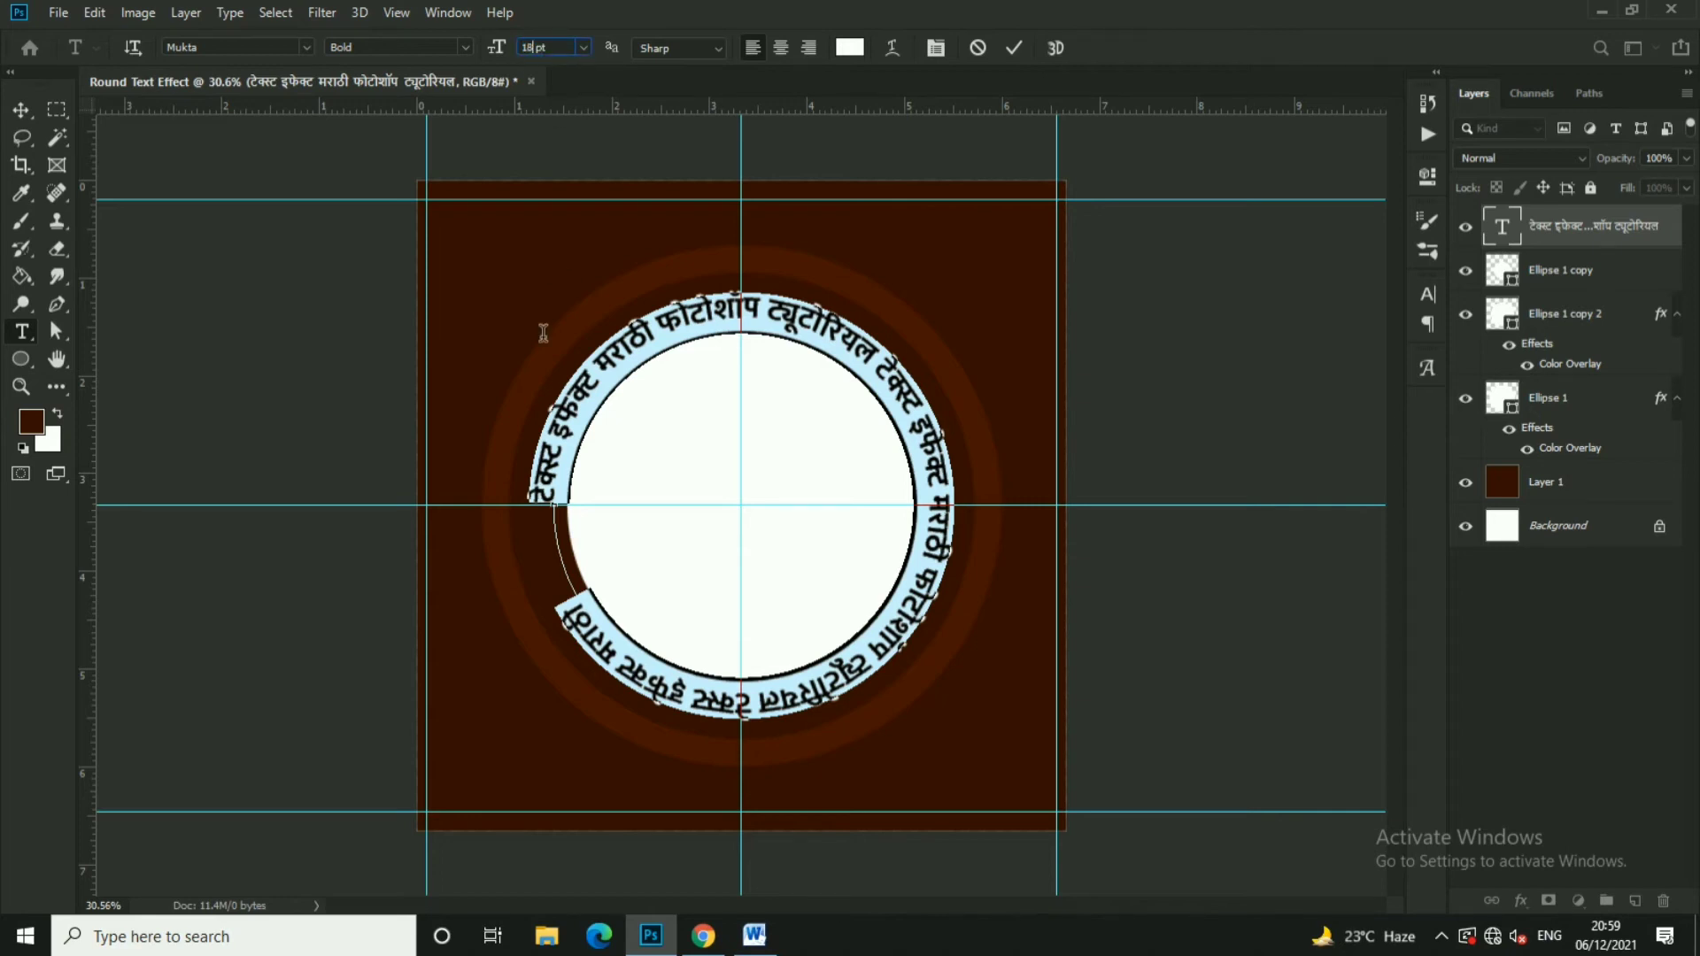
Resize the circular text to 18 pt, then to 20 pt, and reselect it for editing
text(8)
key(Return)
click(1015, 50)
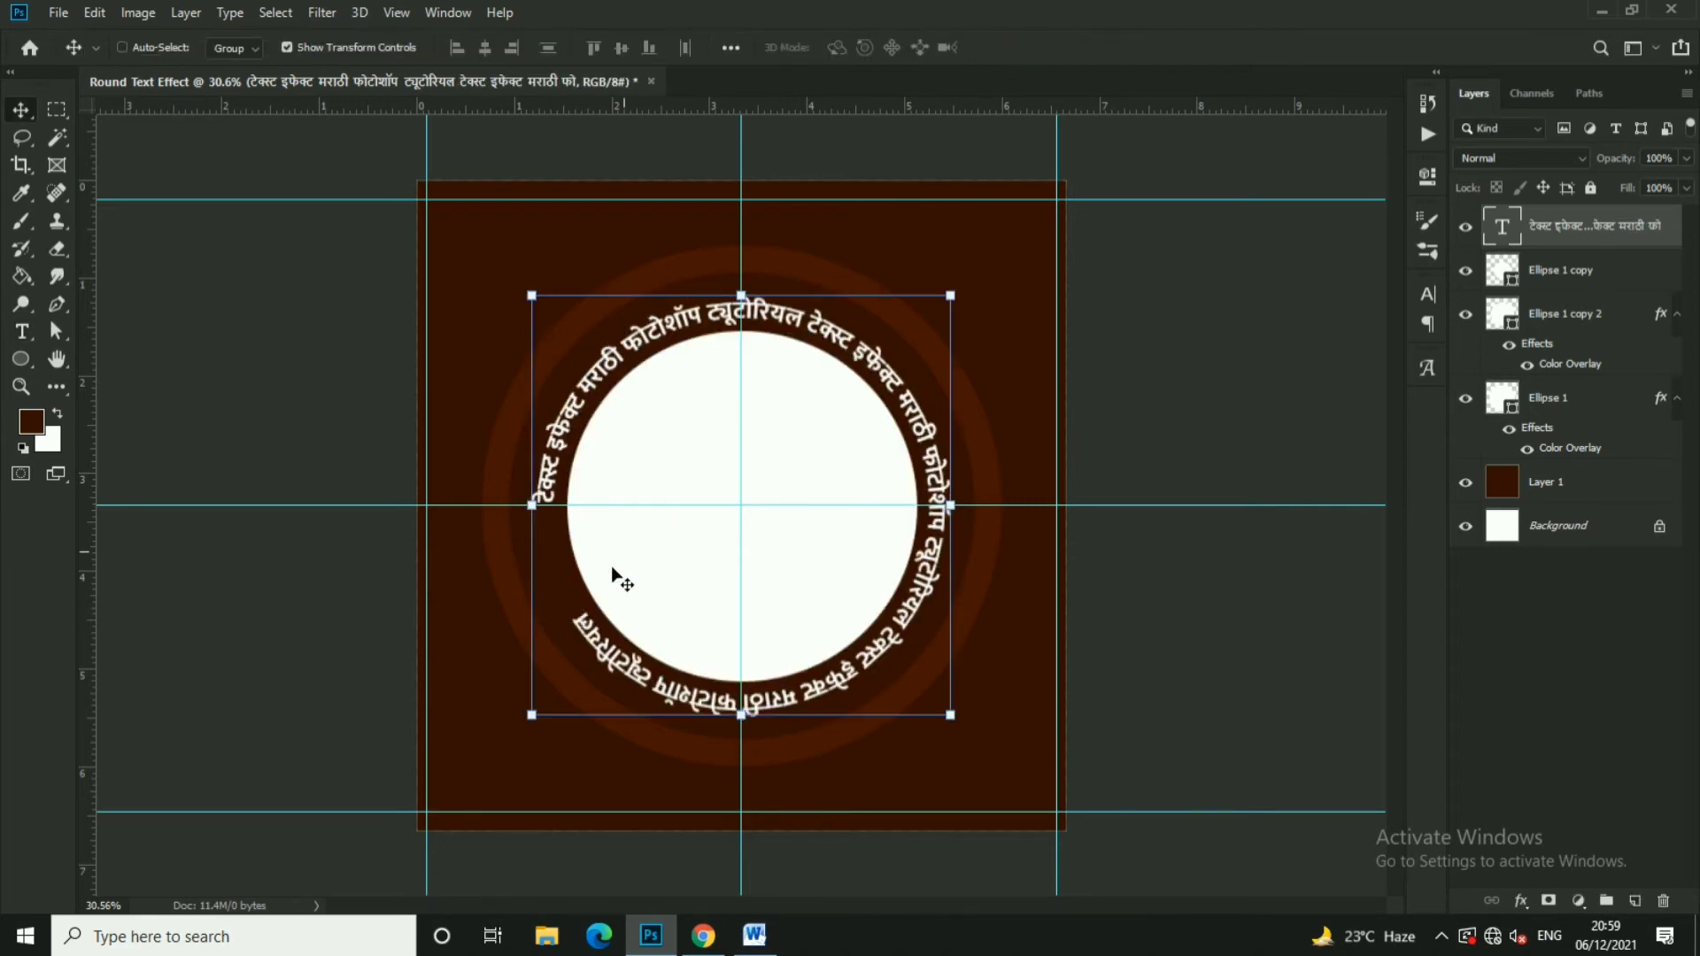
key(ctrl+a)
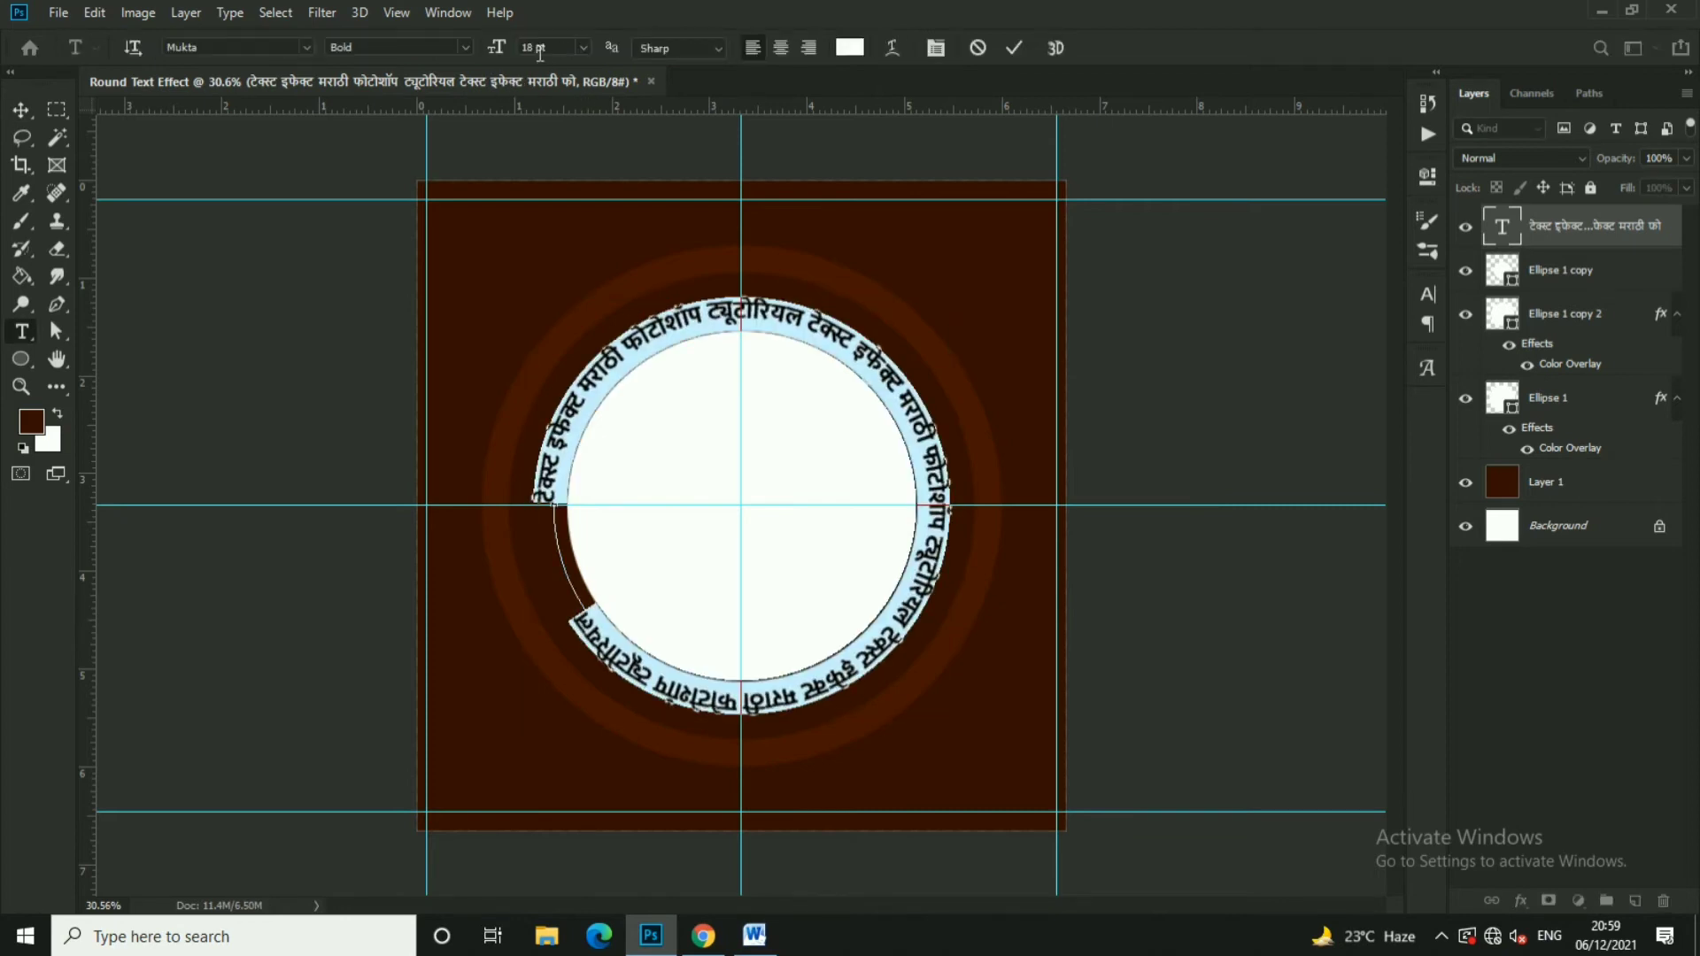
double_click(535, 48)
text(20)
click(1015, 49)
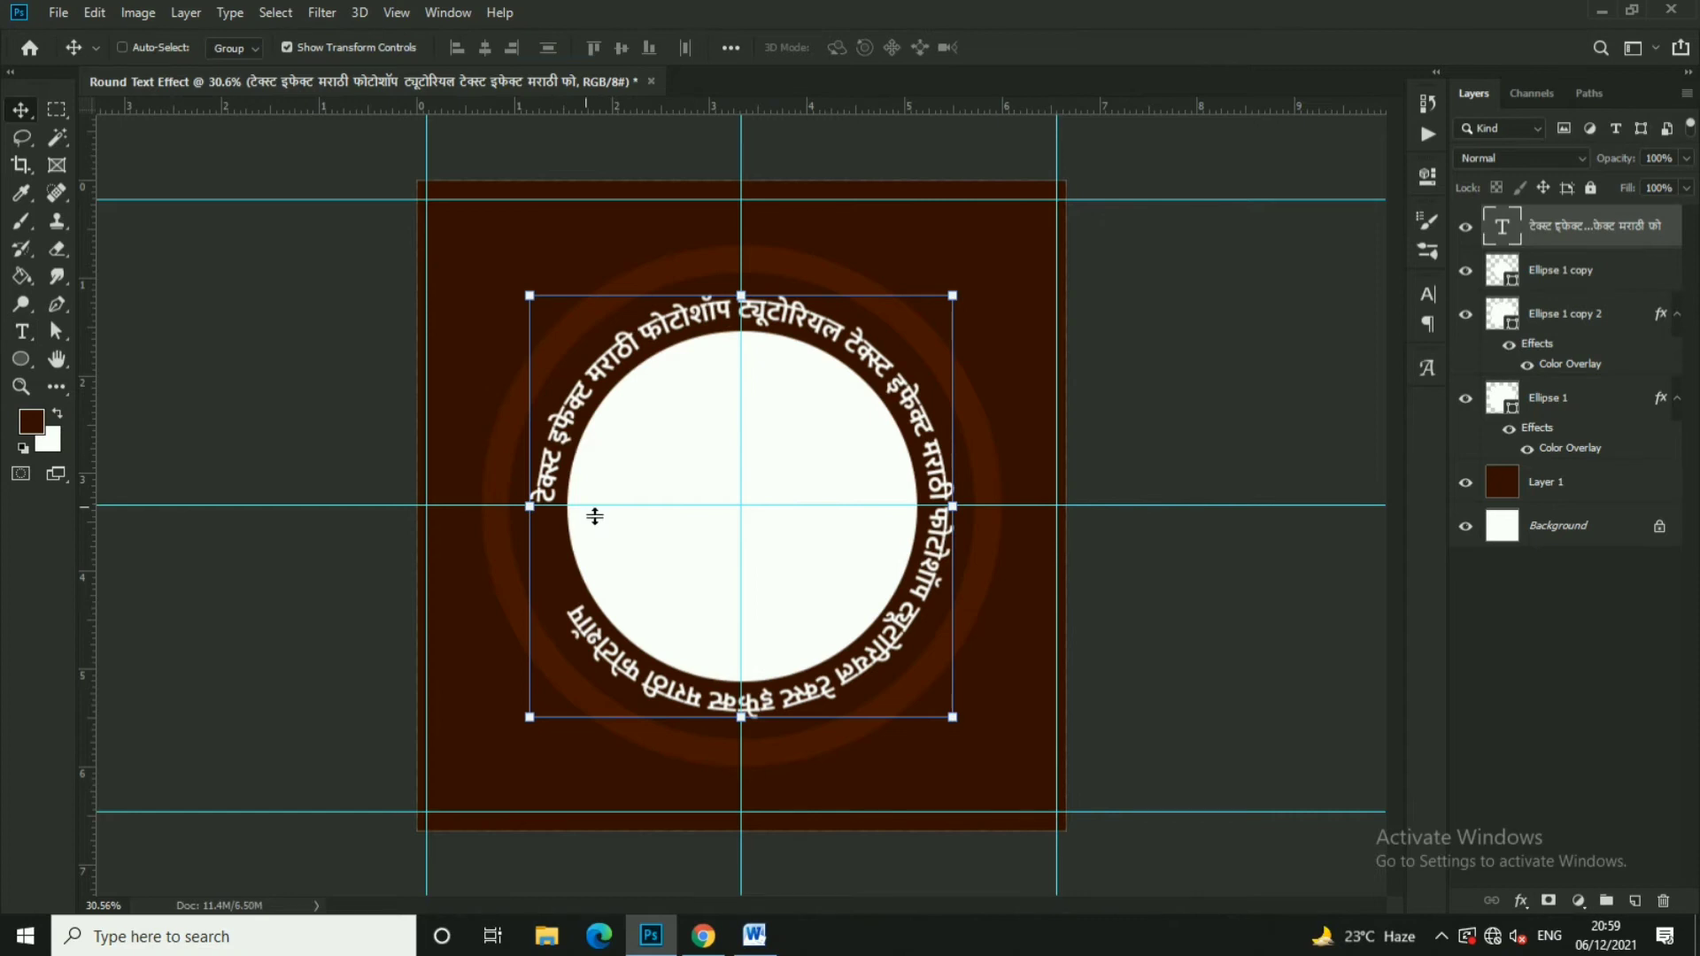
double_click(551, 430)
key(ctrl+a)
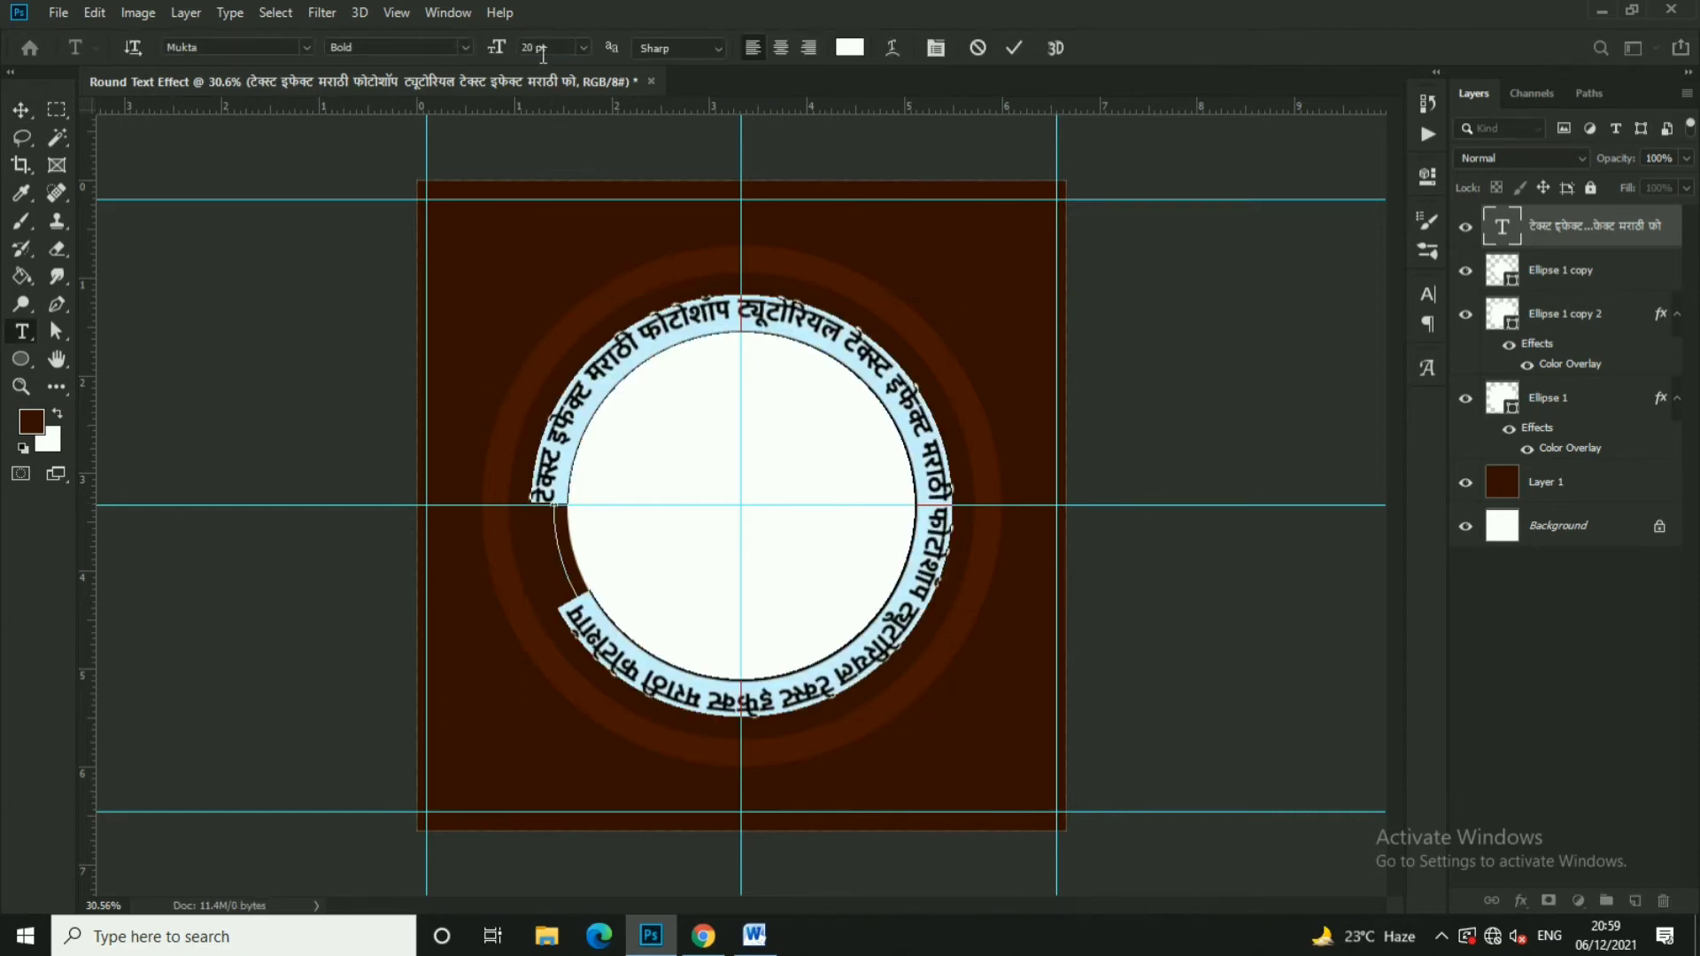
Commit the circular text, try a new font size, and reopen the text for editing
click(1014, 48)
key(v)
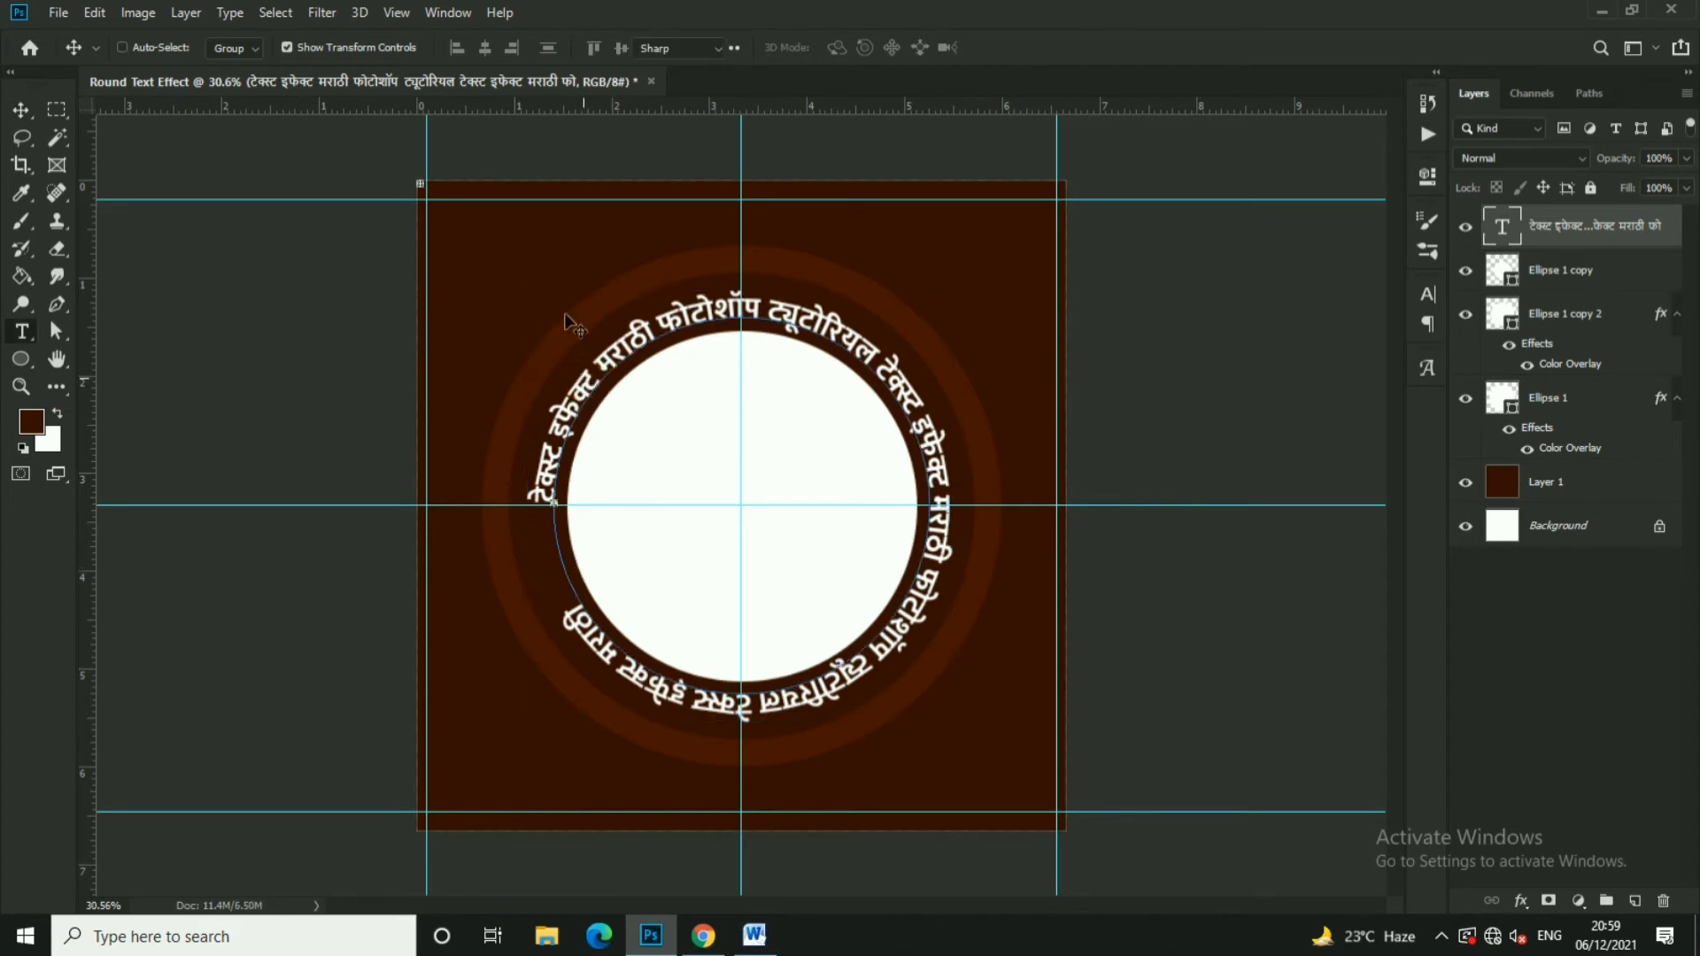
double_click(569, 330)
click(535, 47)
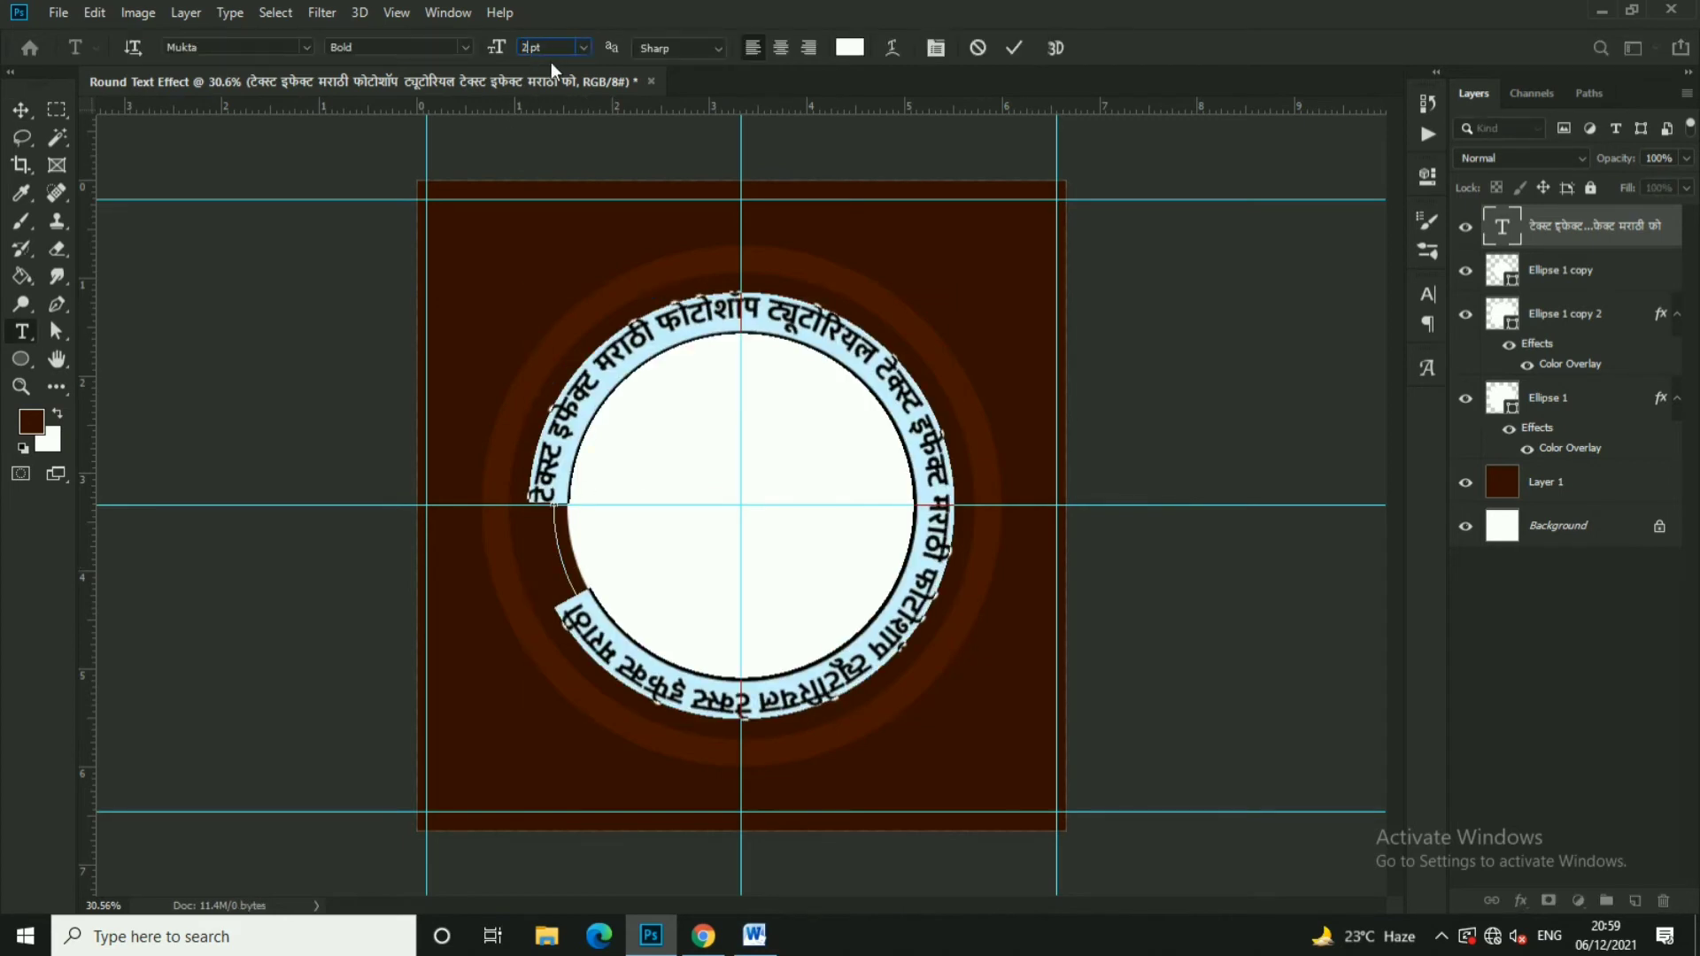
click(1015, 47)
key(v)
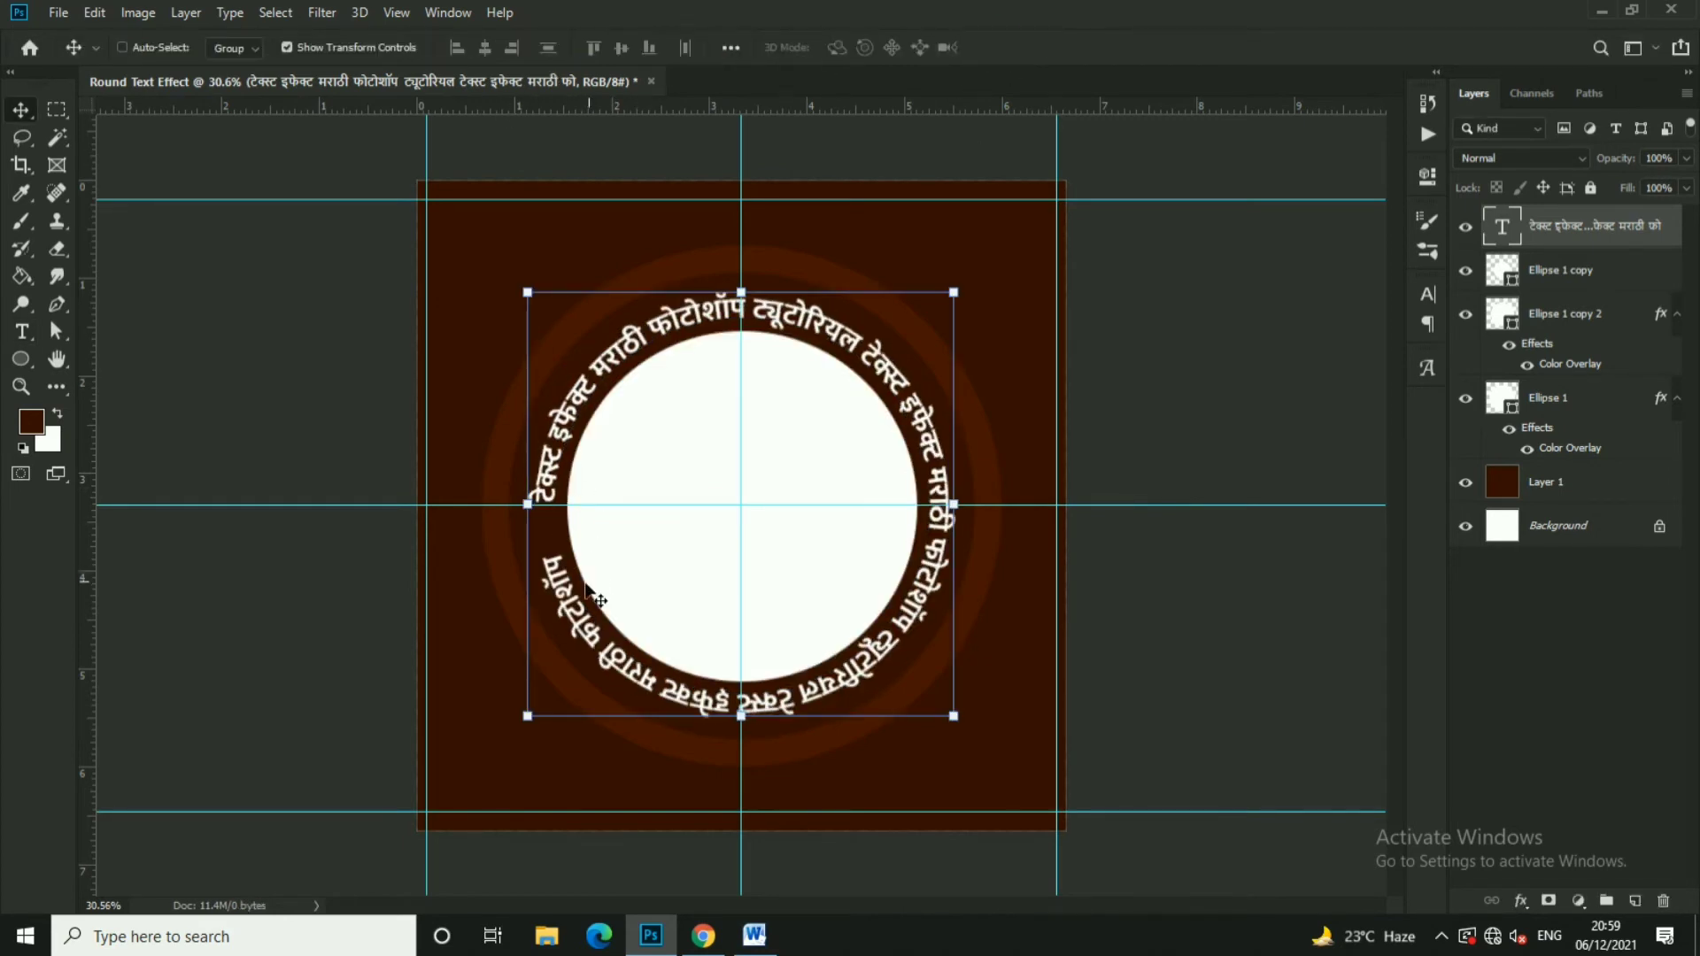
key(t)
double_click(568, 567)
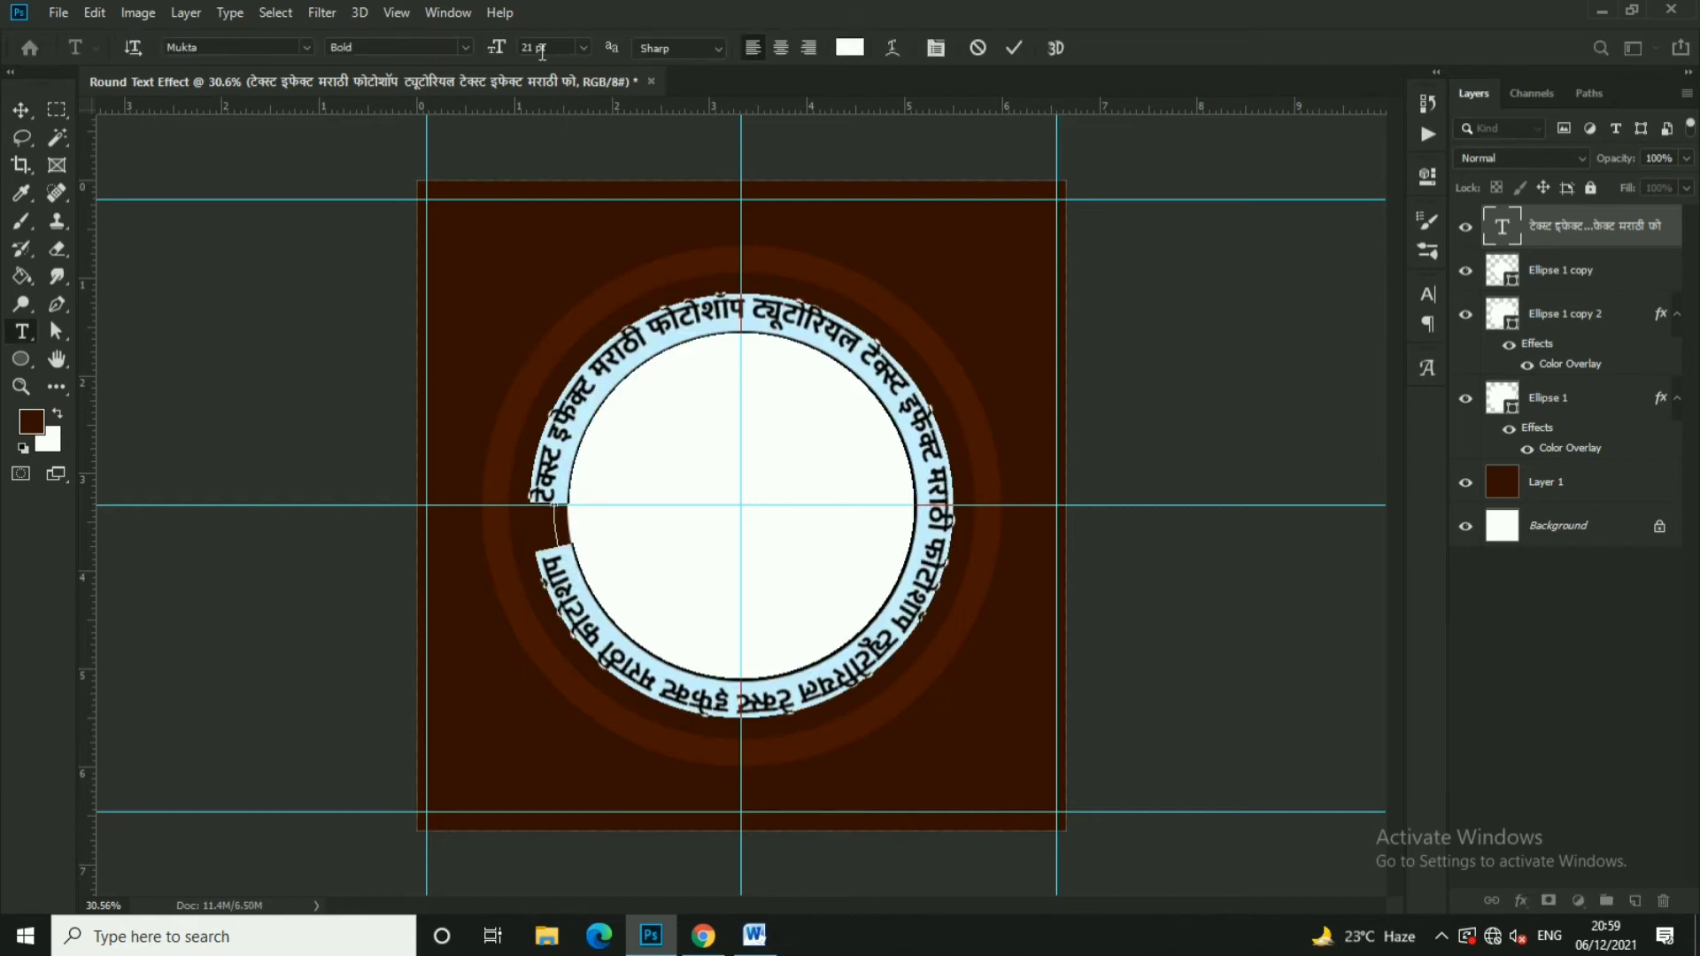
Set the circular text to 21.2 pt, commit it, and reselect all the text
click(542, 49)
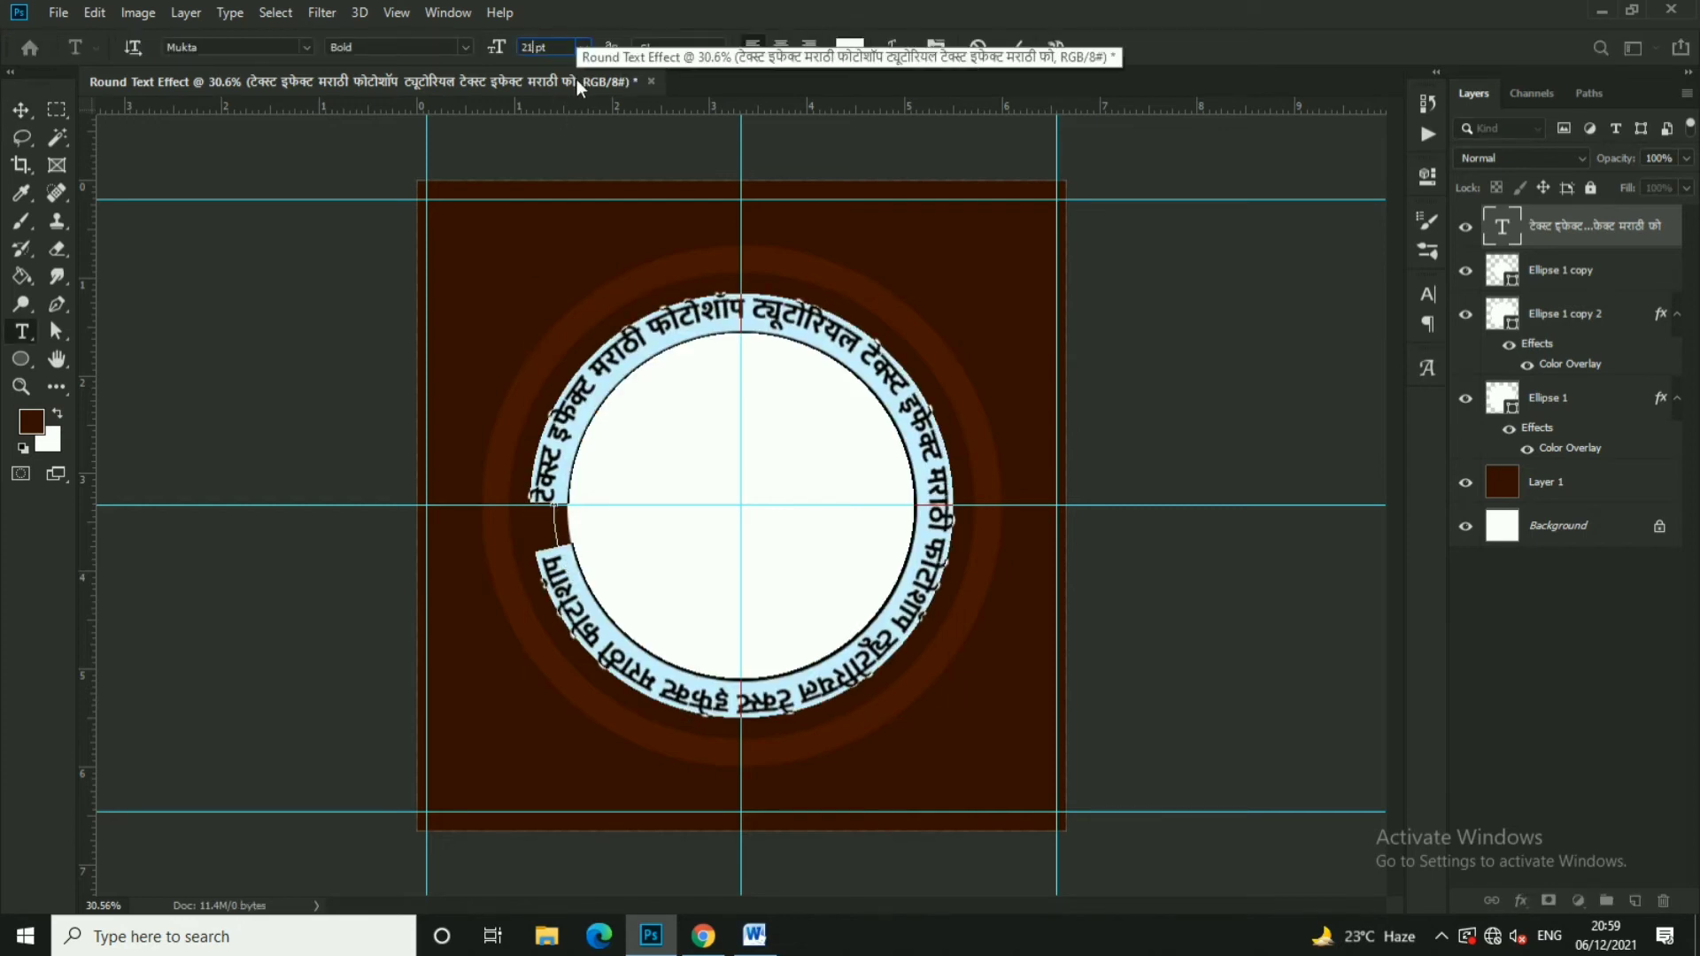
key(BackSpace)
text(.2)
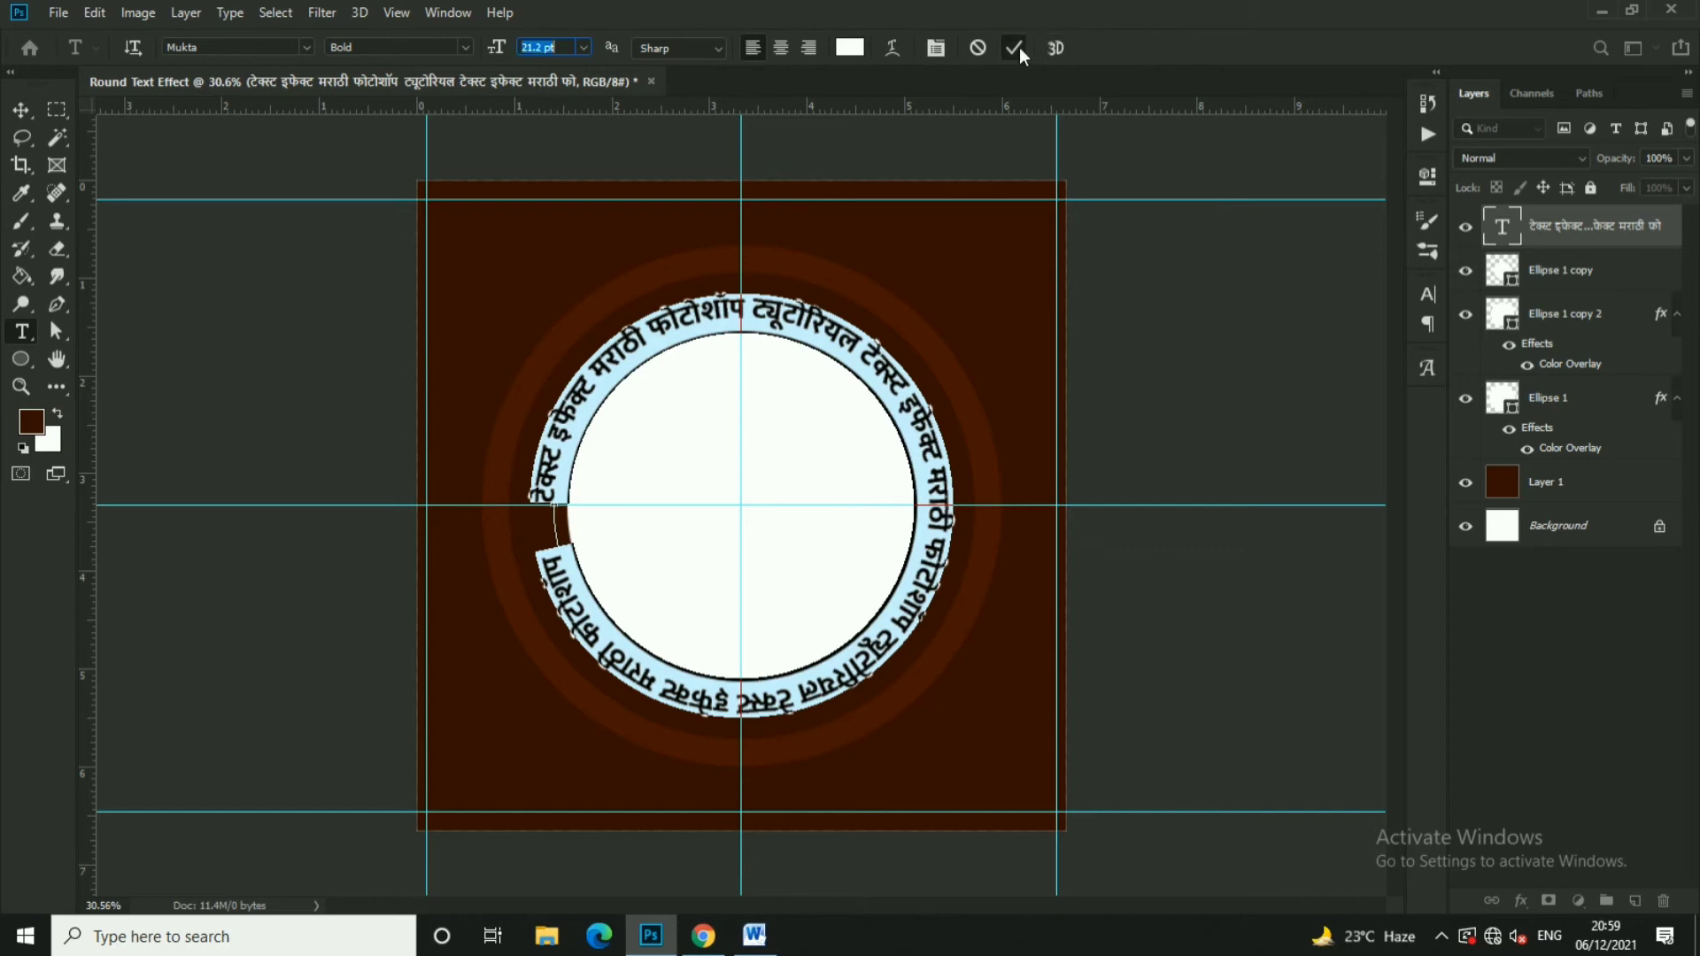
click(1015, 48)
key(v)
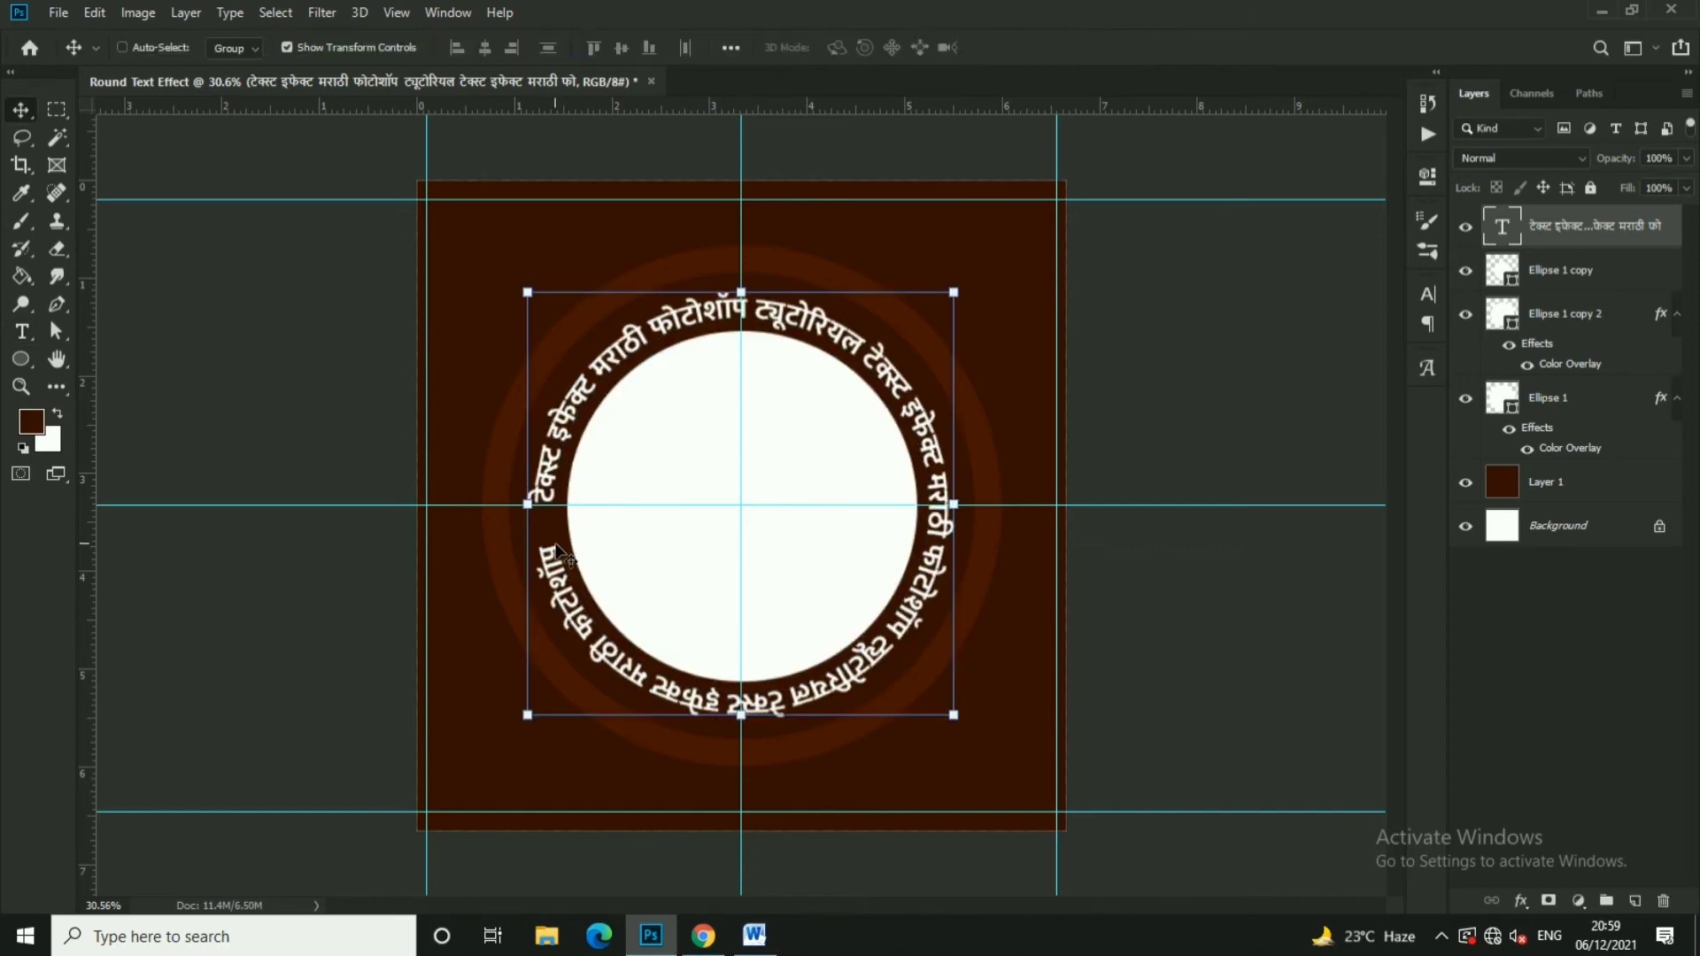
key(t)
click(556, 521)
key(ctrl+a)
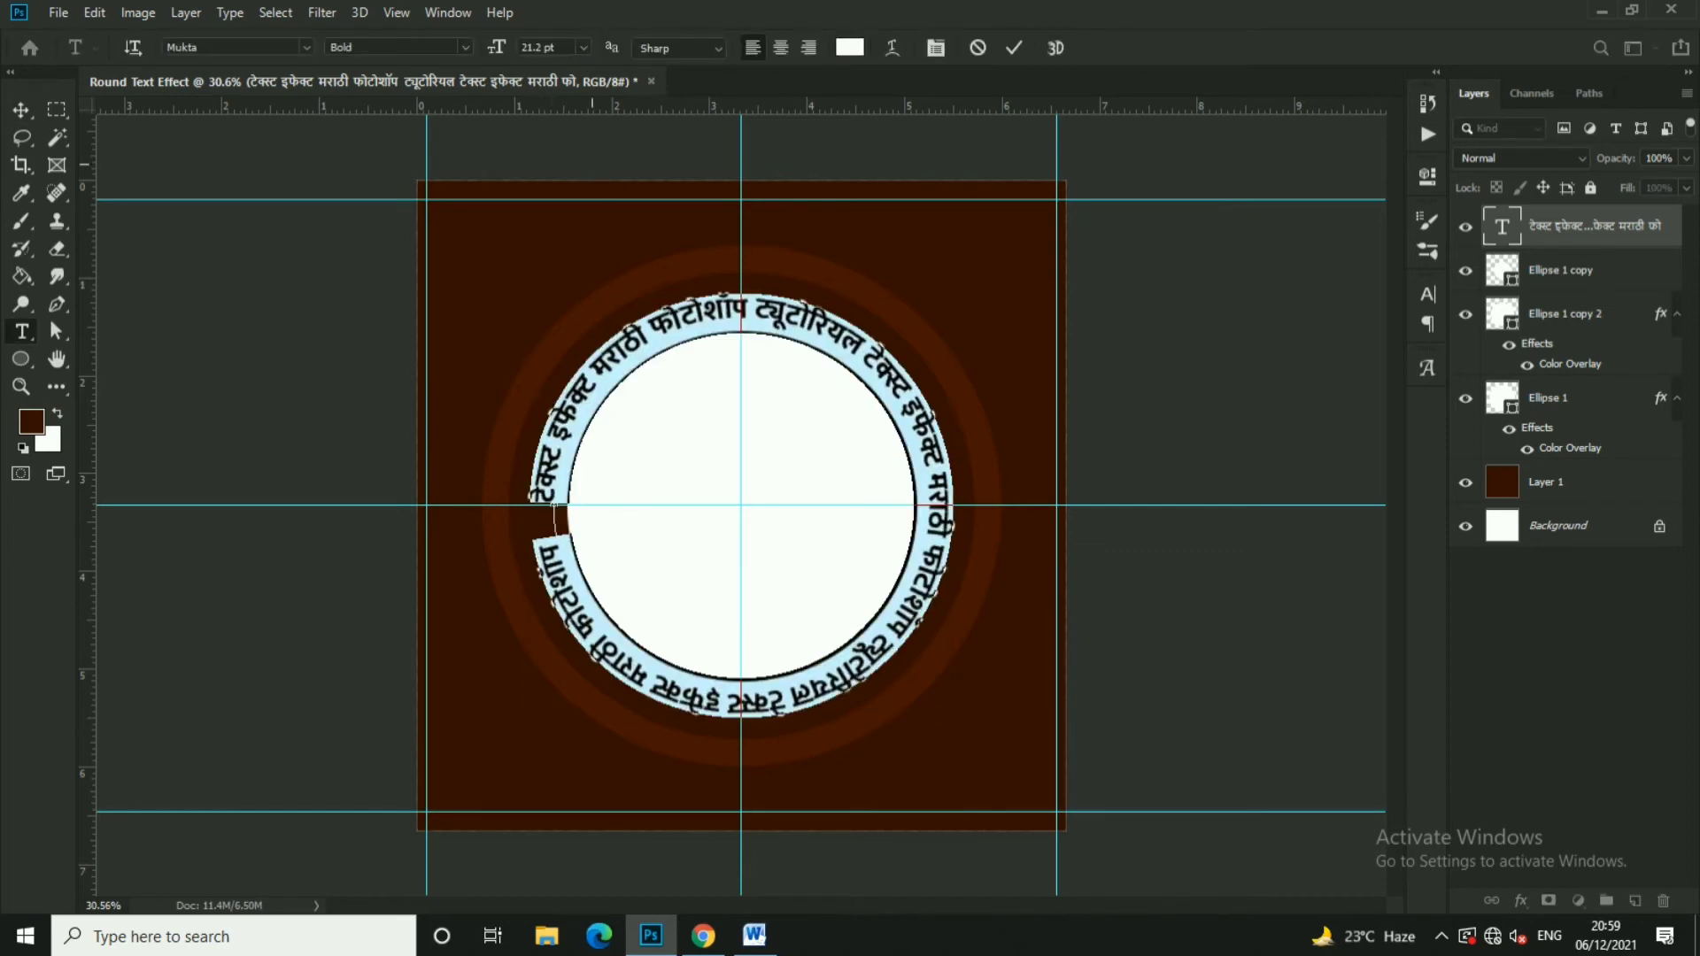
Apply another font size change and reselect all the circular text
click(548, 50)
click(1015, 48)
key(v)
key(t)
click(556, 531)
key(ctrl+a)
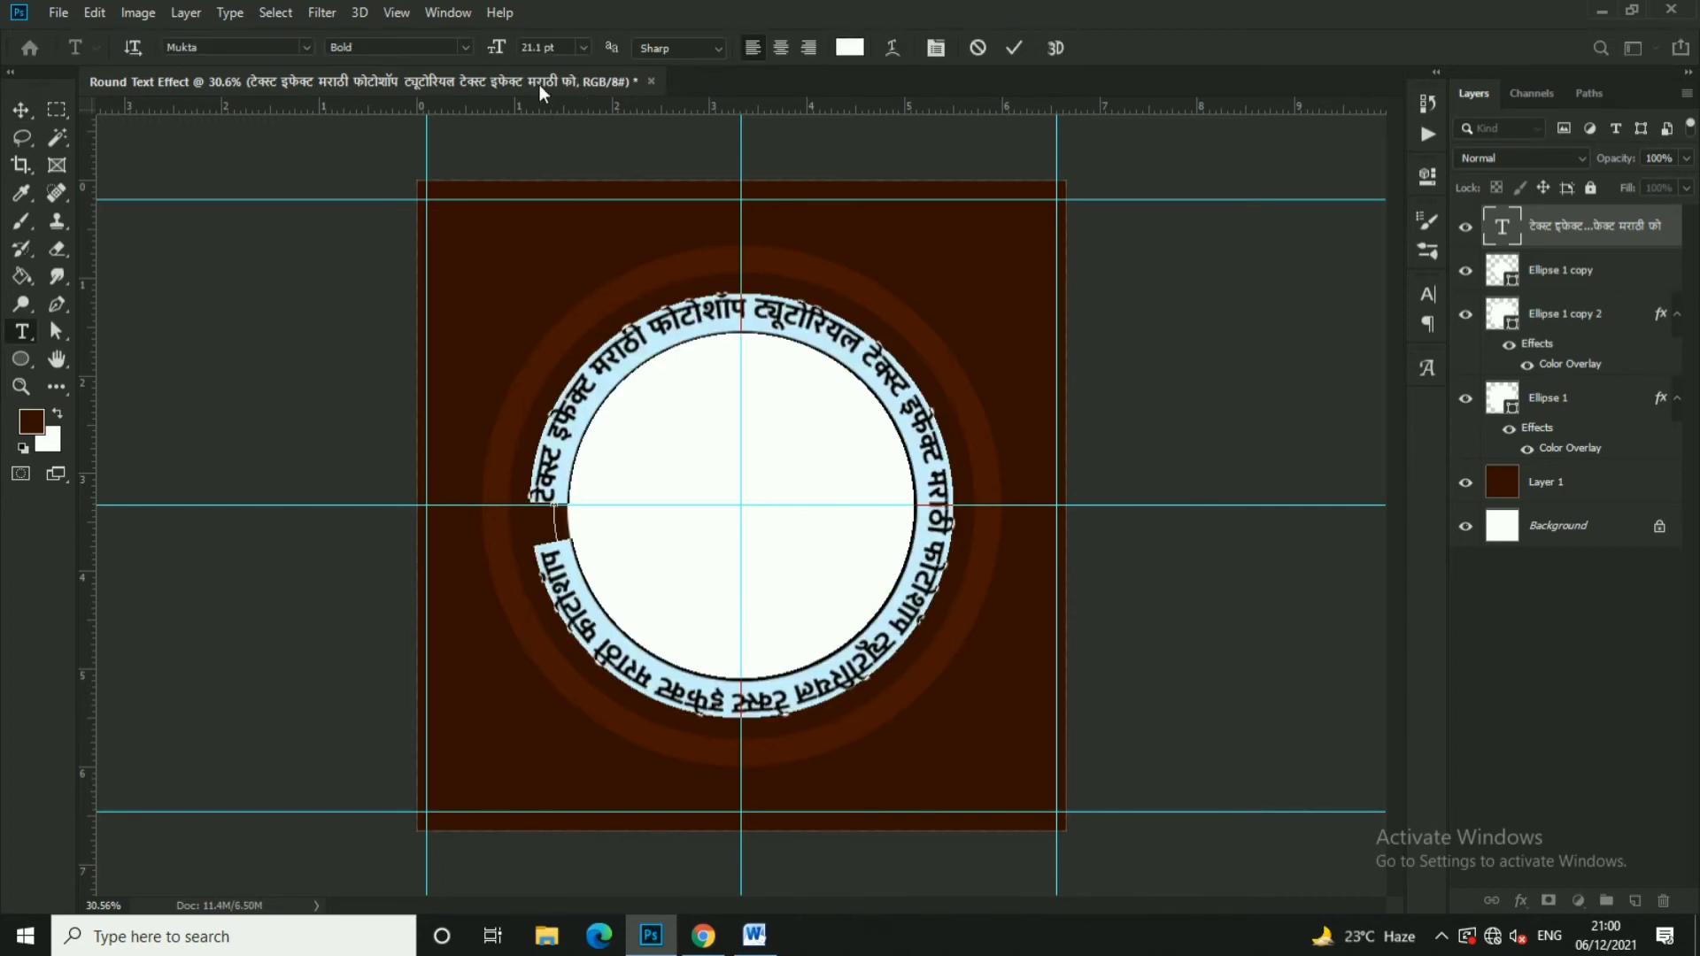
Apply 21.1 pt to the circular text, then reduce it to 18 pt
click(550, 49)
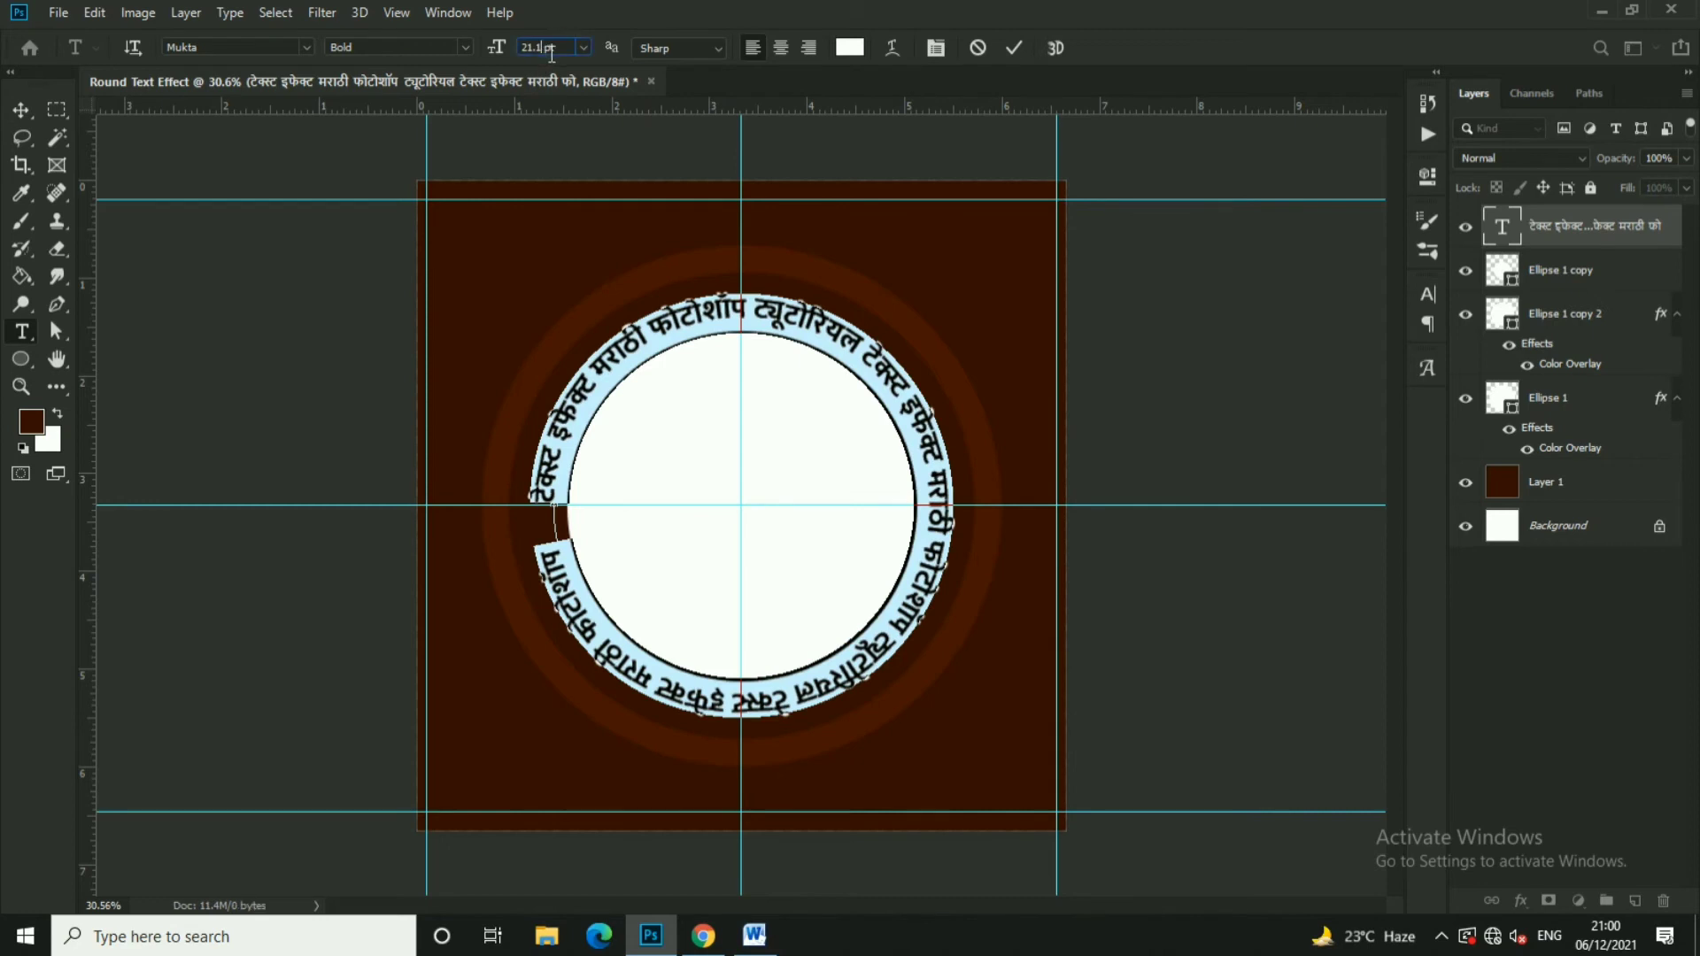
click(1015, 47)
key(v)
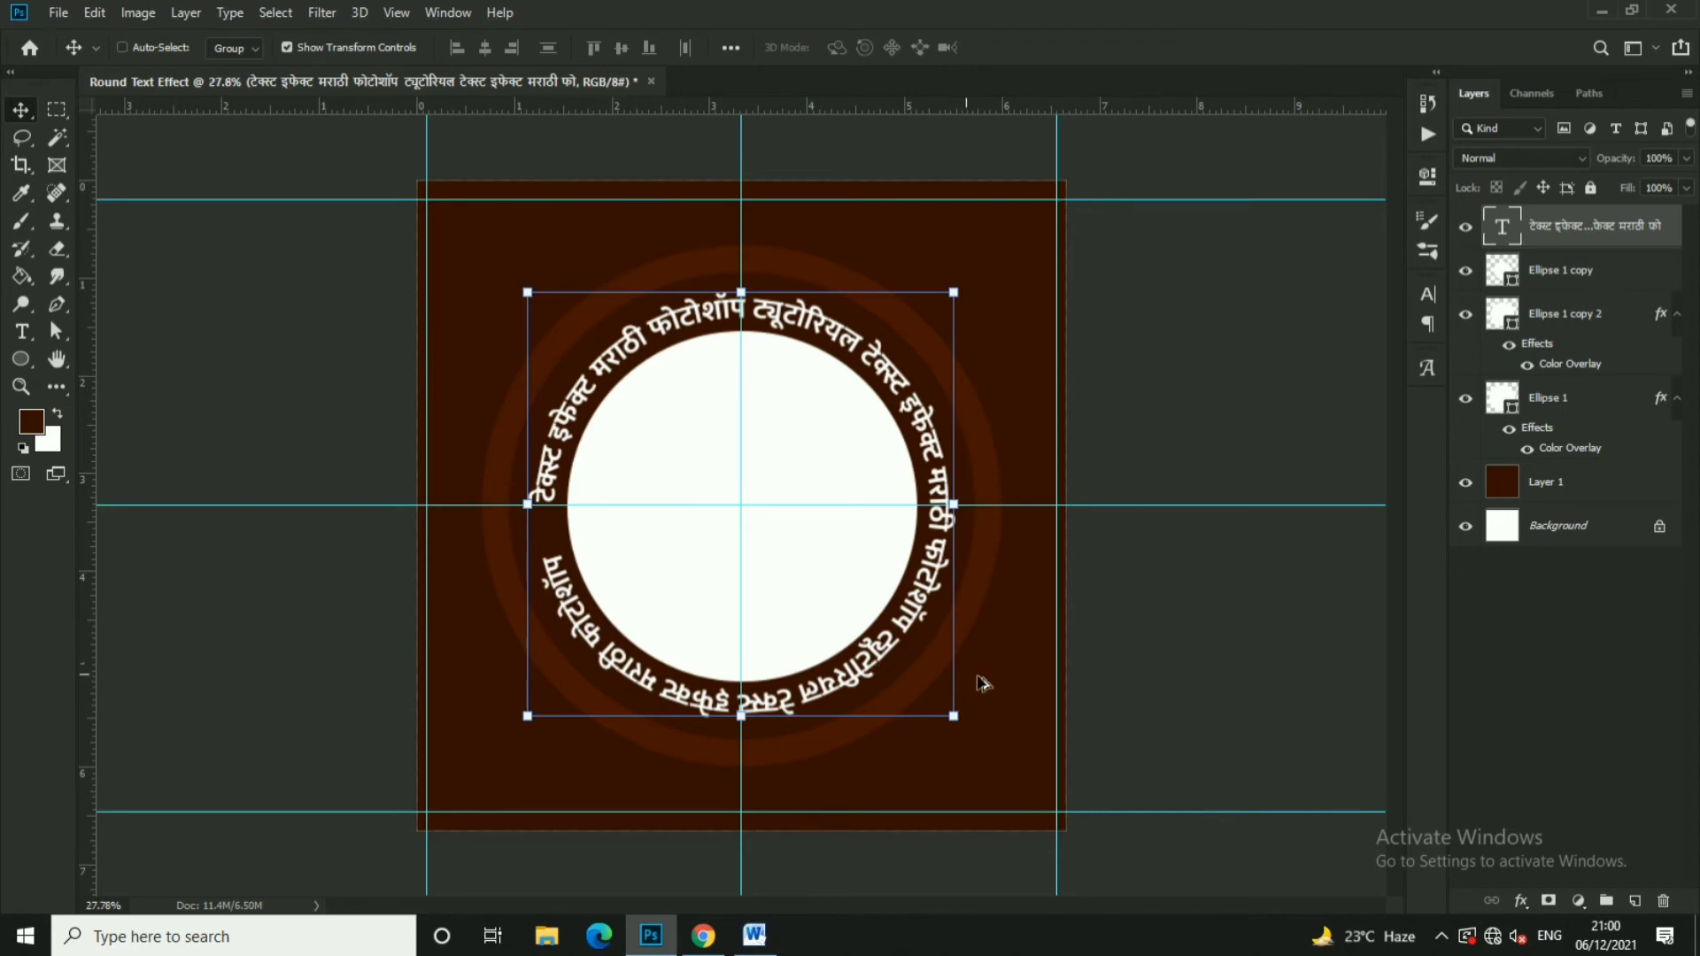
key(t)
click(649, 649)
key(ctrl+a)
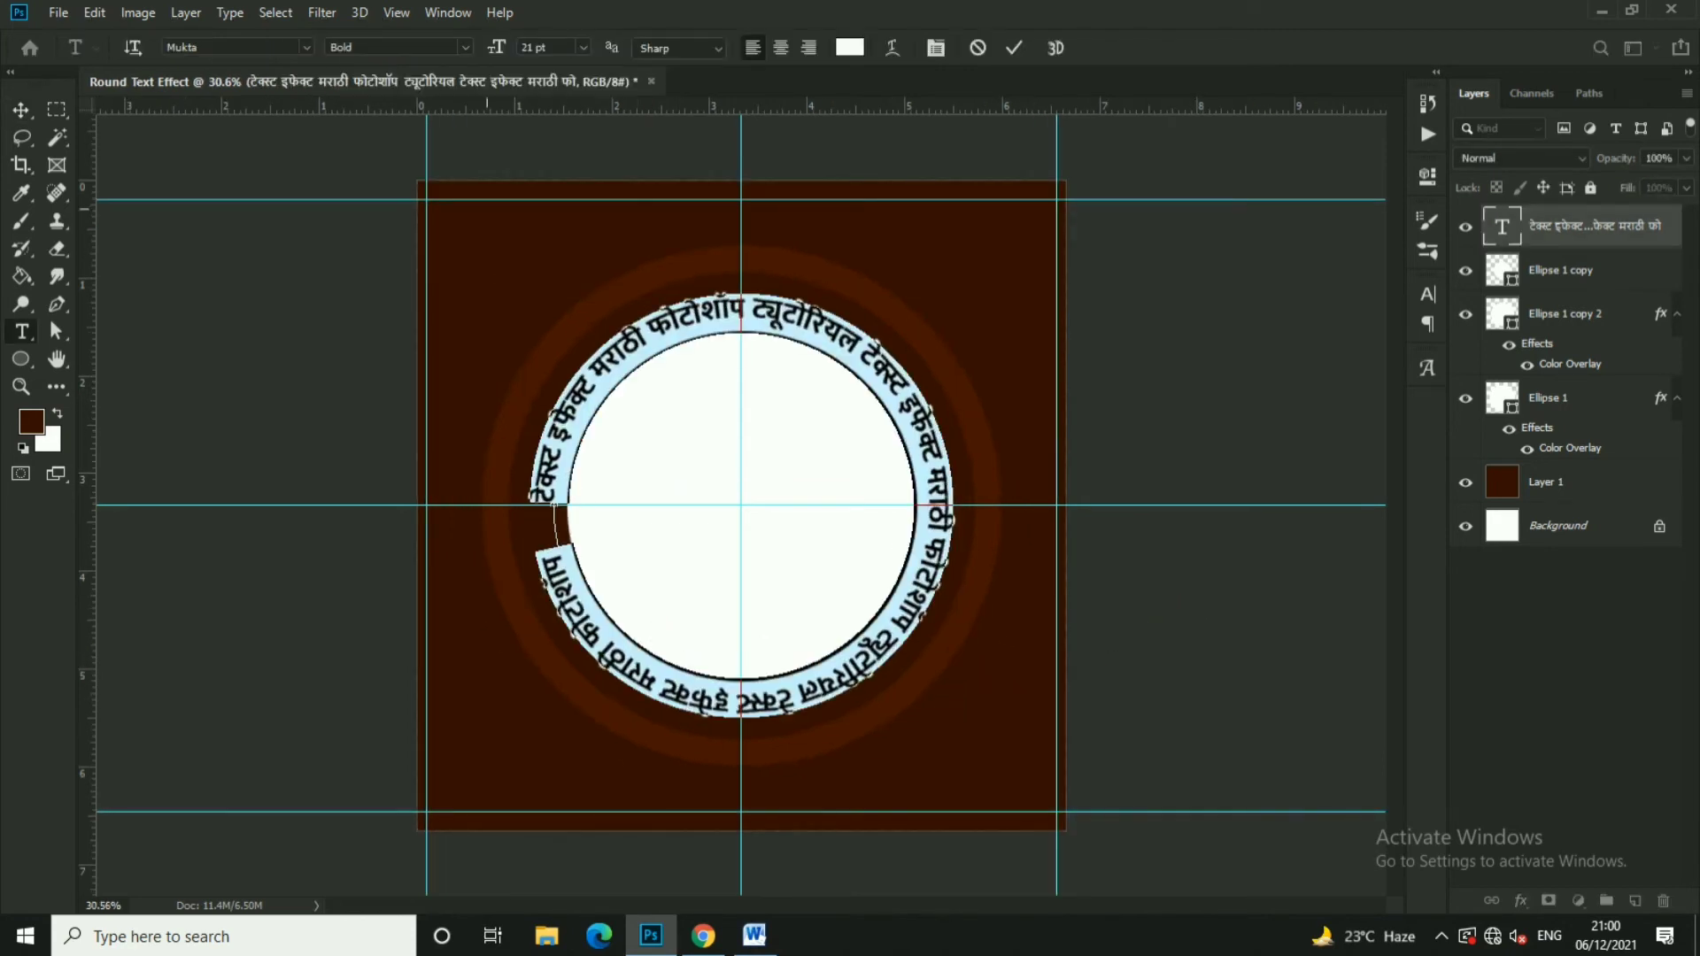
click(541, 53)
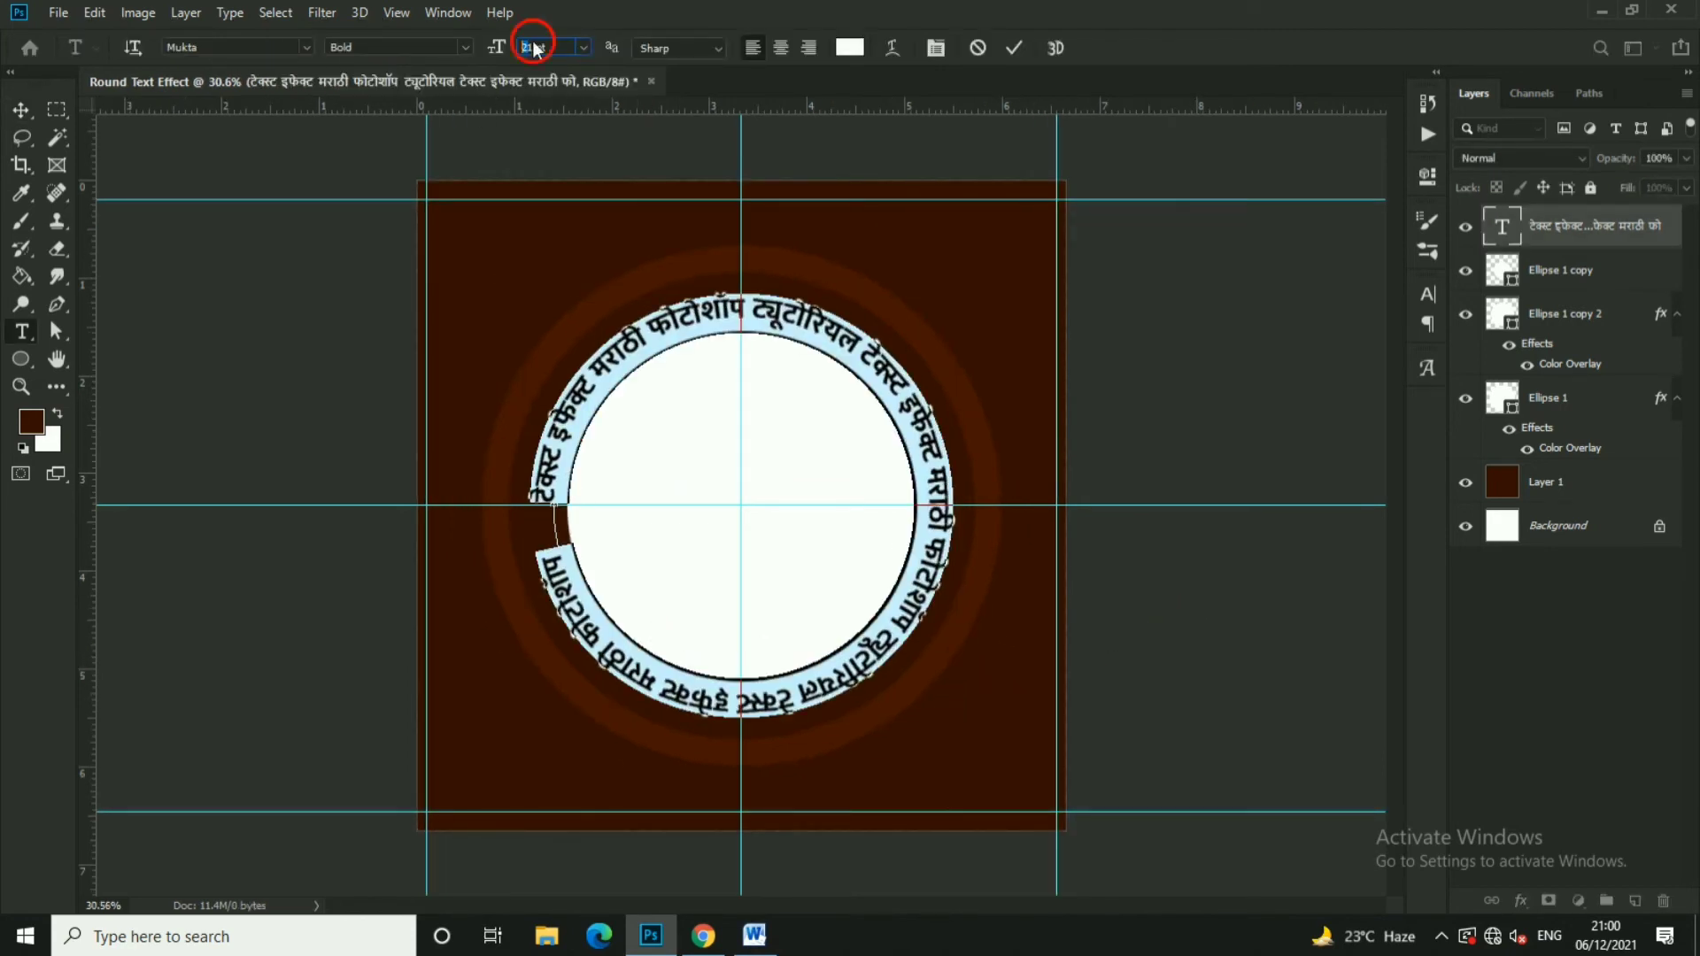
text(18)
click(1011, 48)
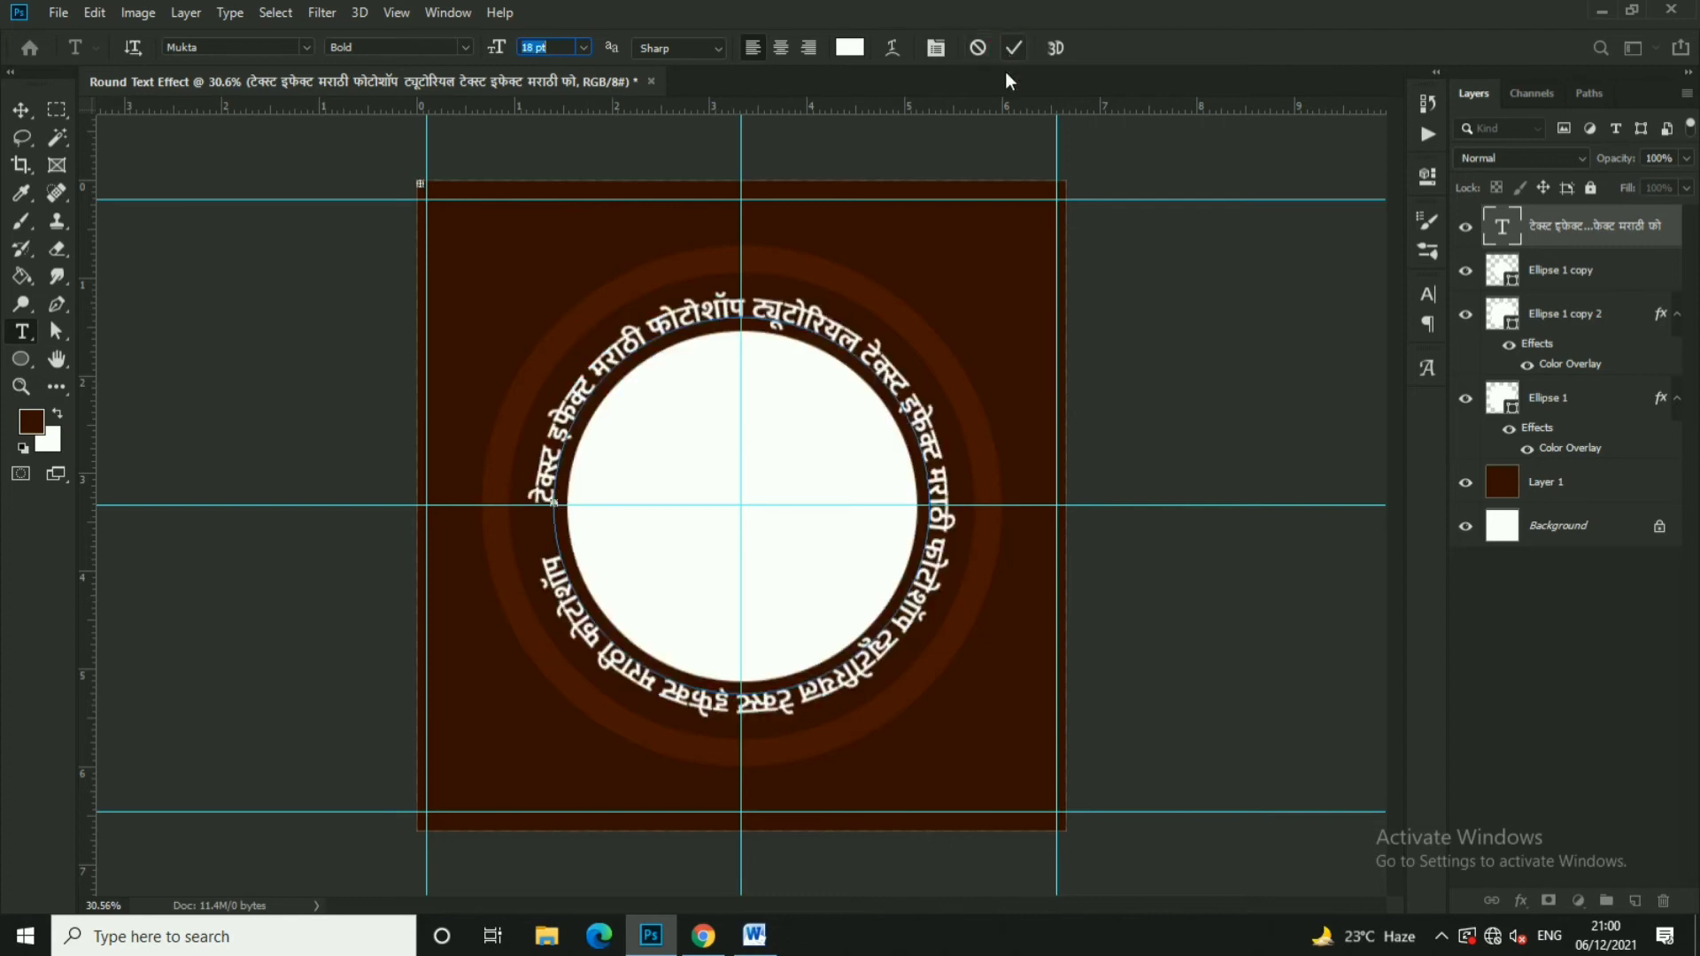
Set all the circular text to 19 pt, commit it, and hide the guides
click(587, 654)
key(ctrl+a)
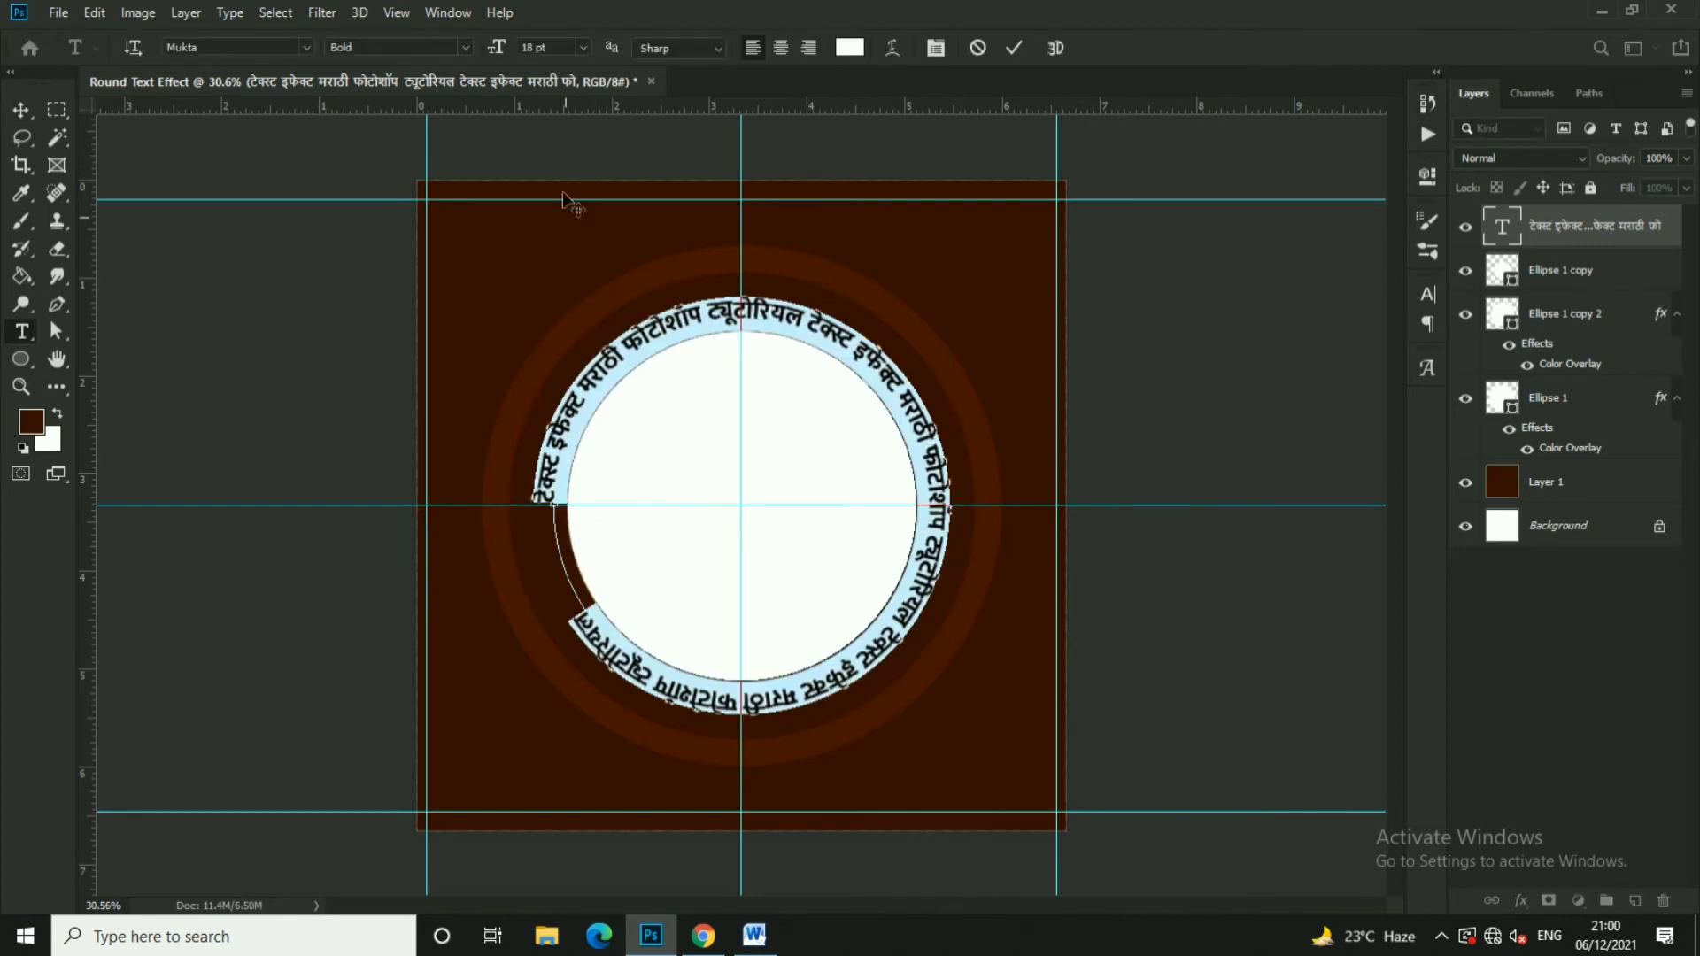
double_click(548, 52)
text(1)
text(9)
click(1013, 50)
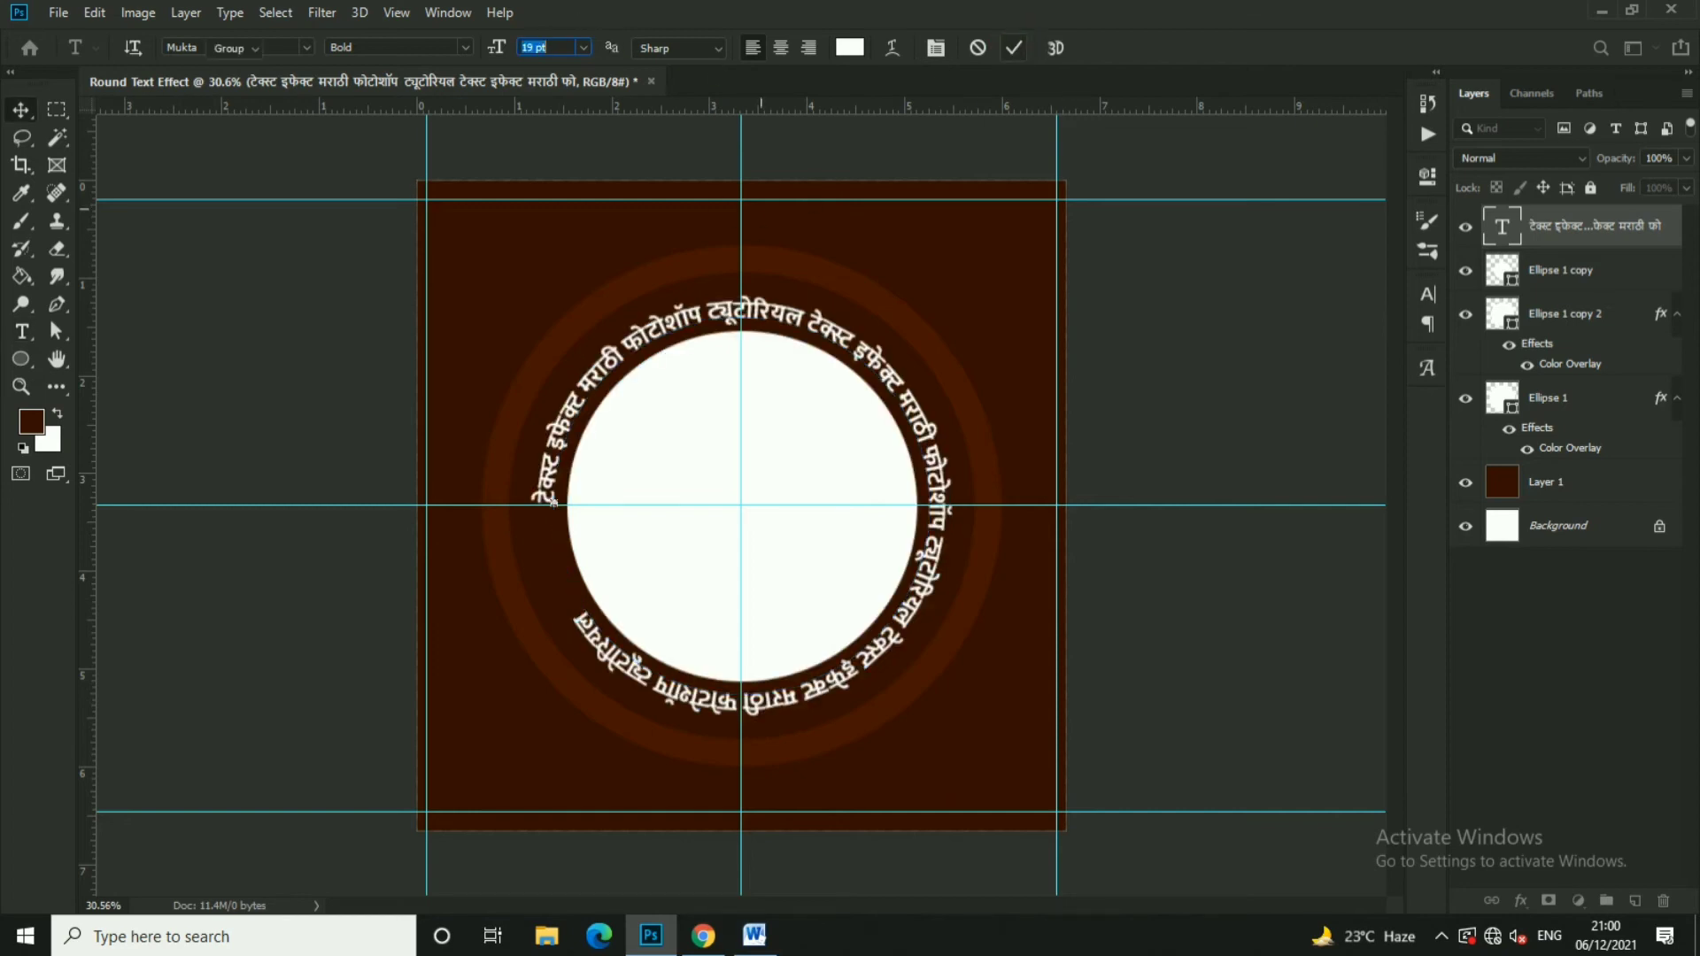
click(603, 589)
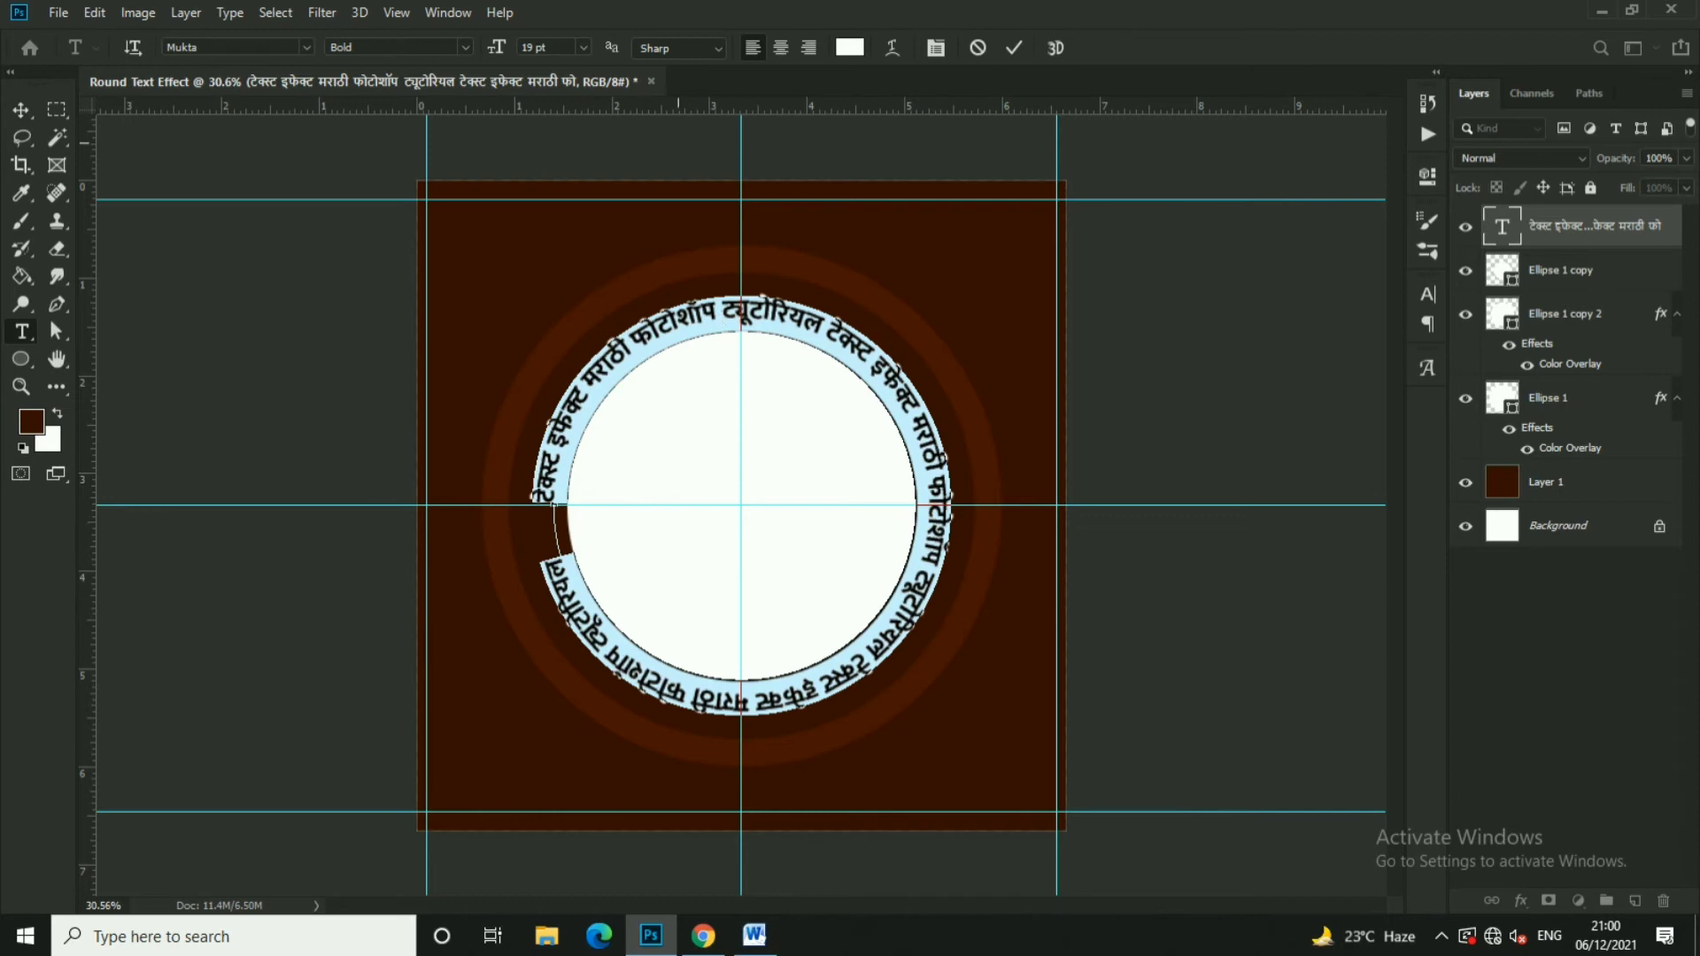
click(21, 110)
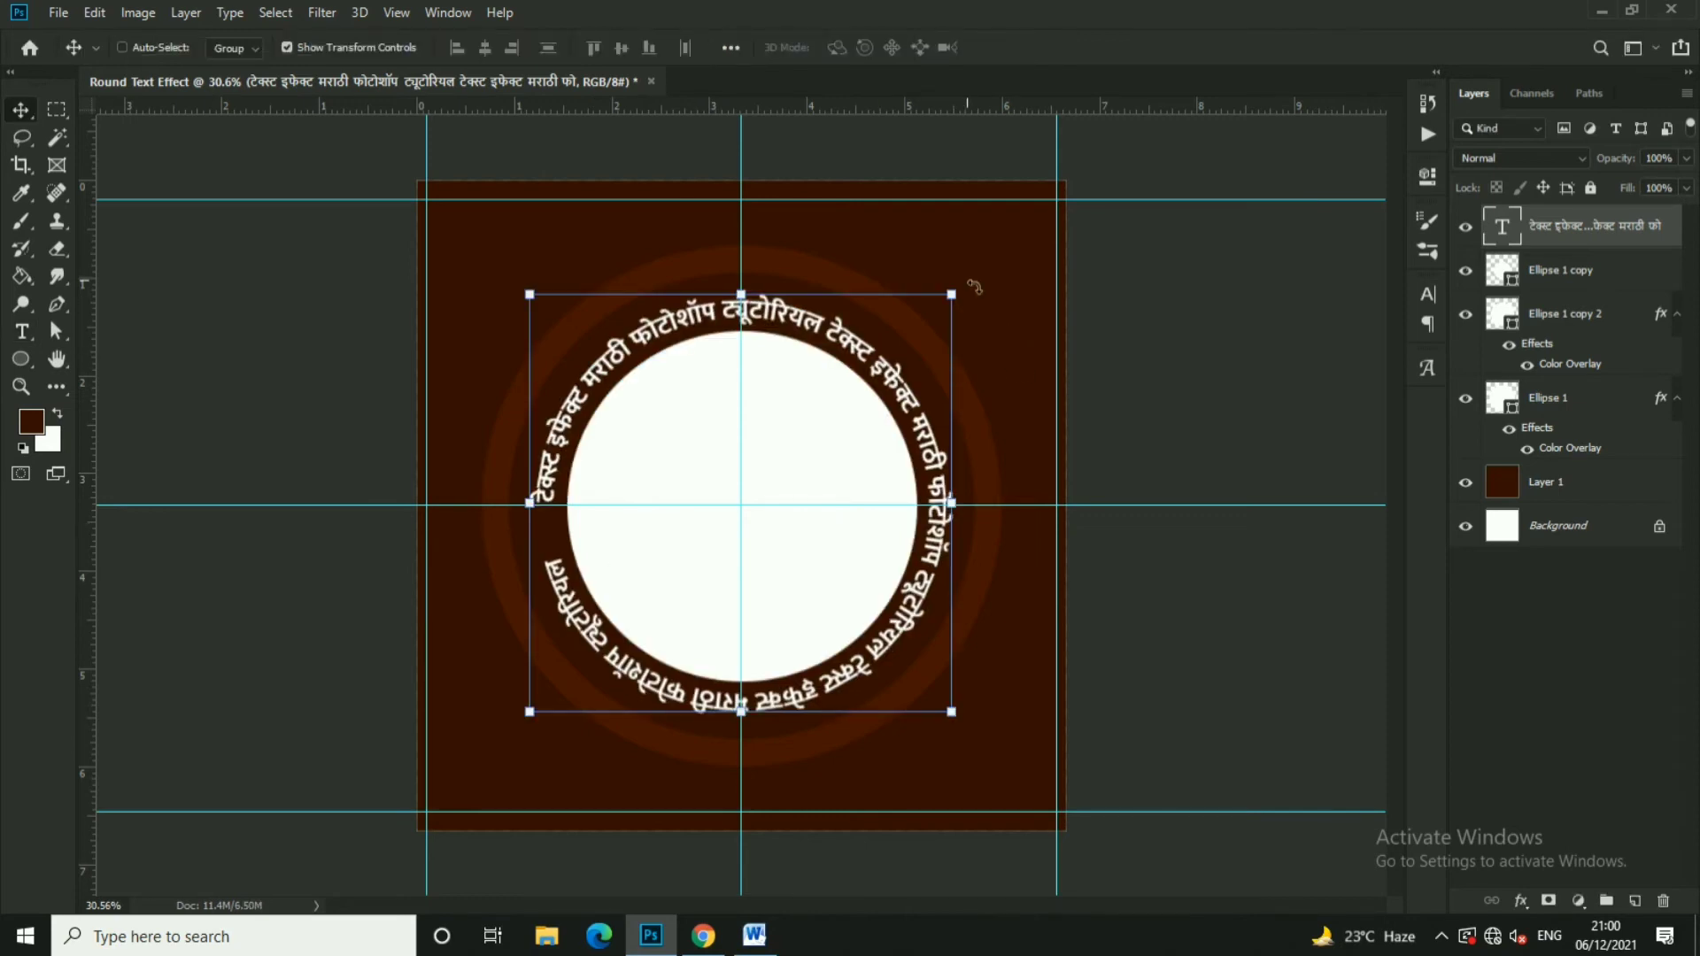
click(1166, 319)
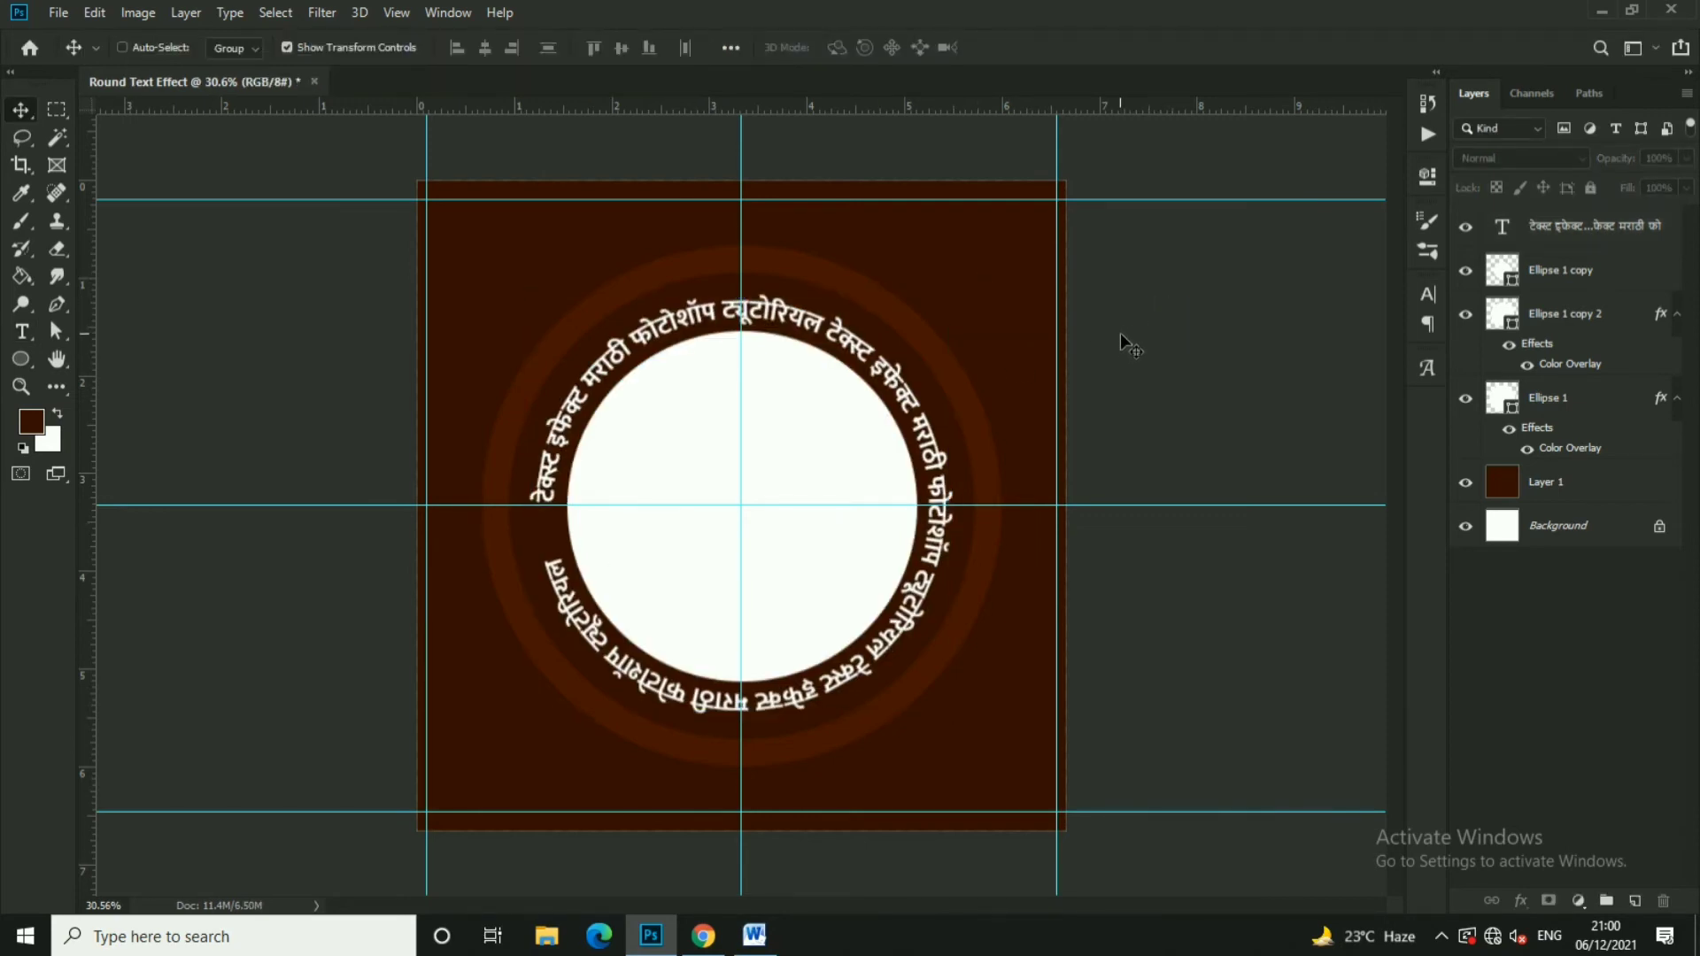
key(ctrl+semicolon)
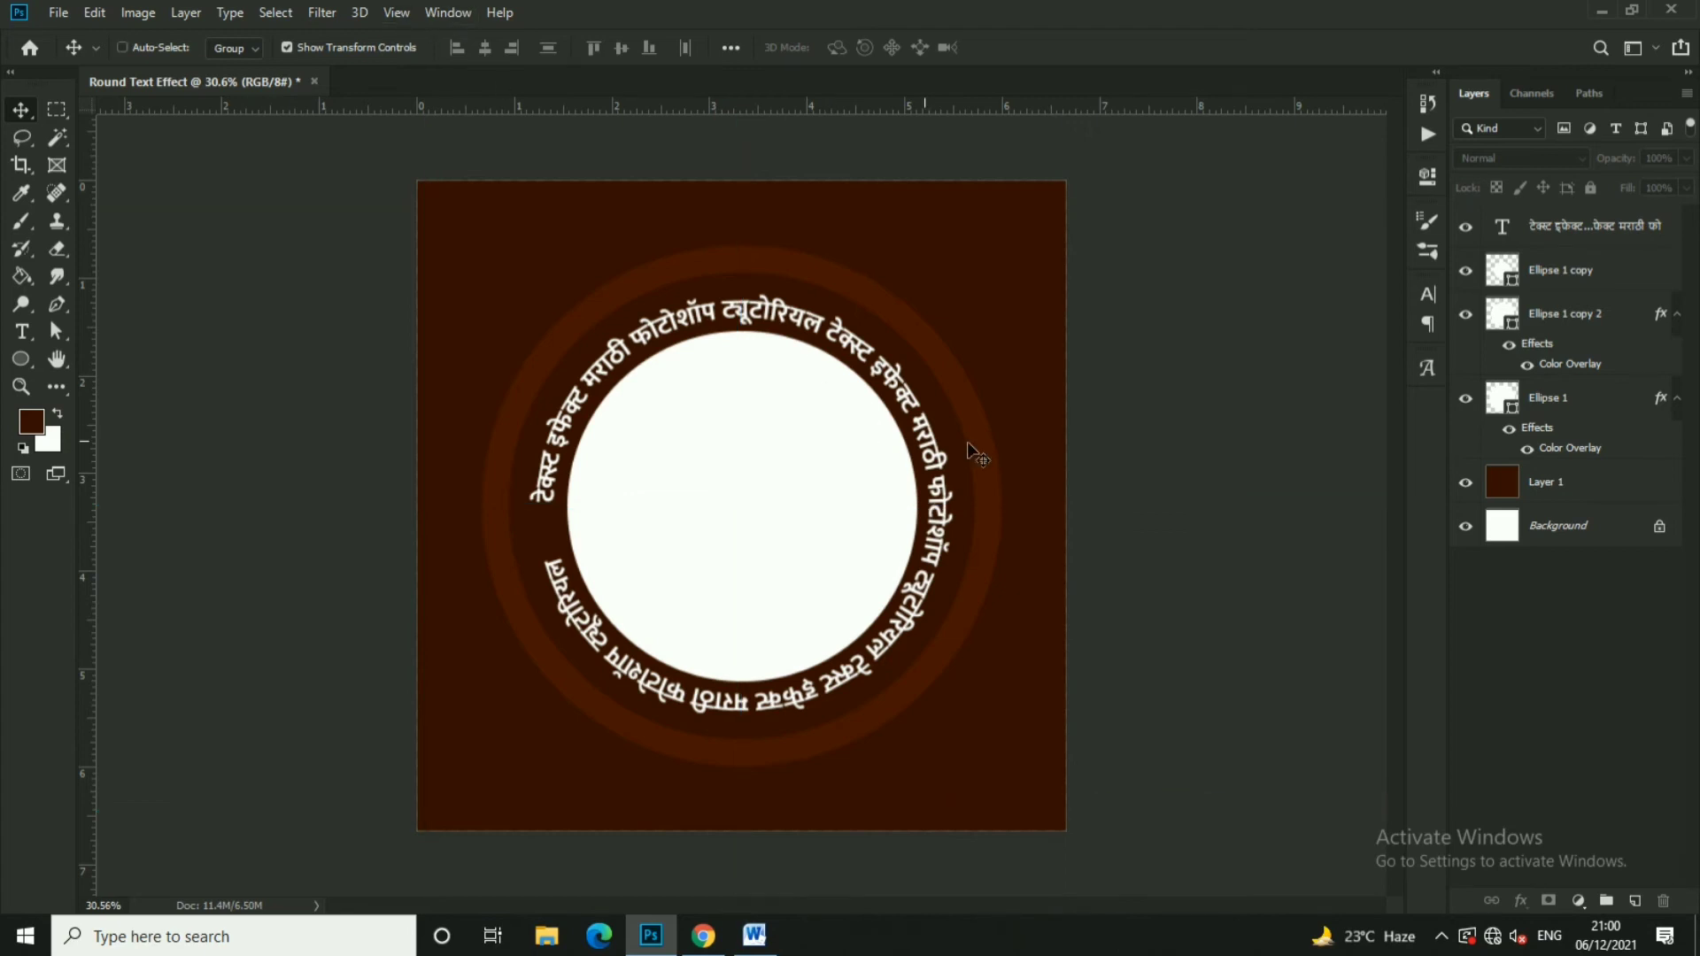
Rotate the circular text layer -90° so its gap sits at the bottom
ctrl+click(935, 396)
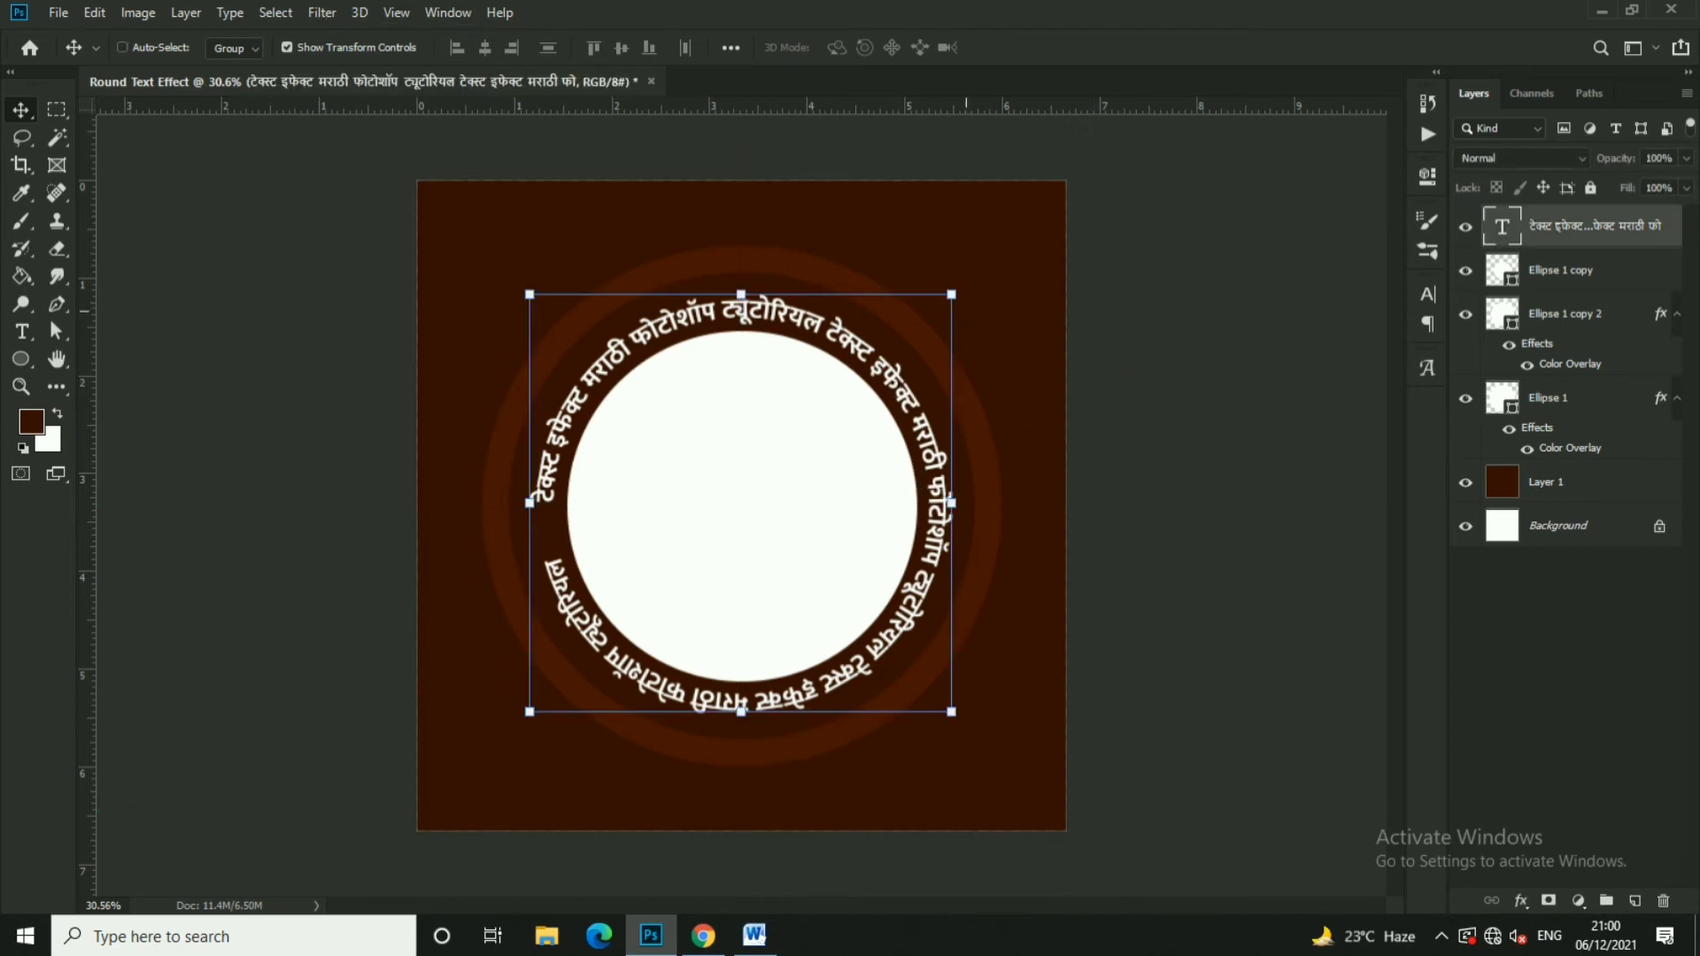
drag(973, 285, 592, 335)
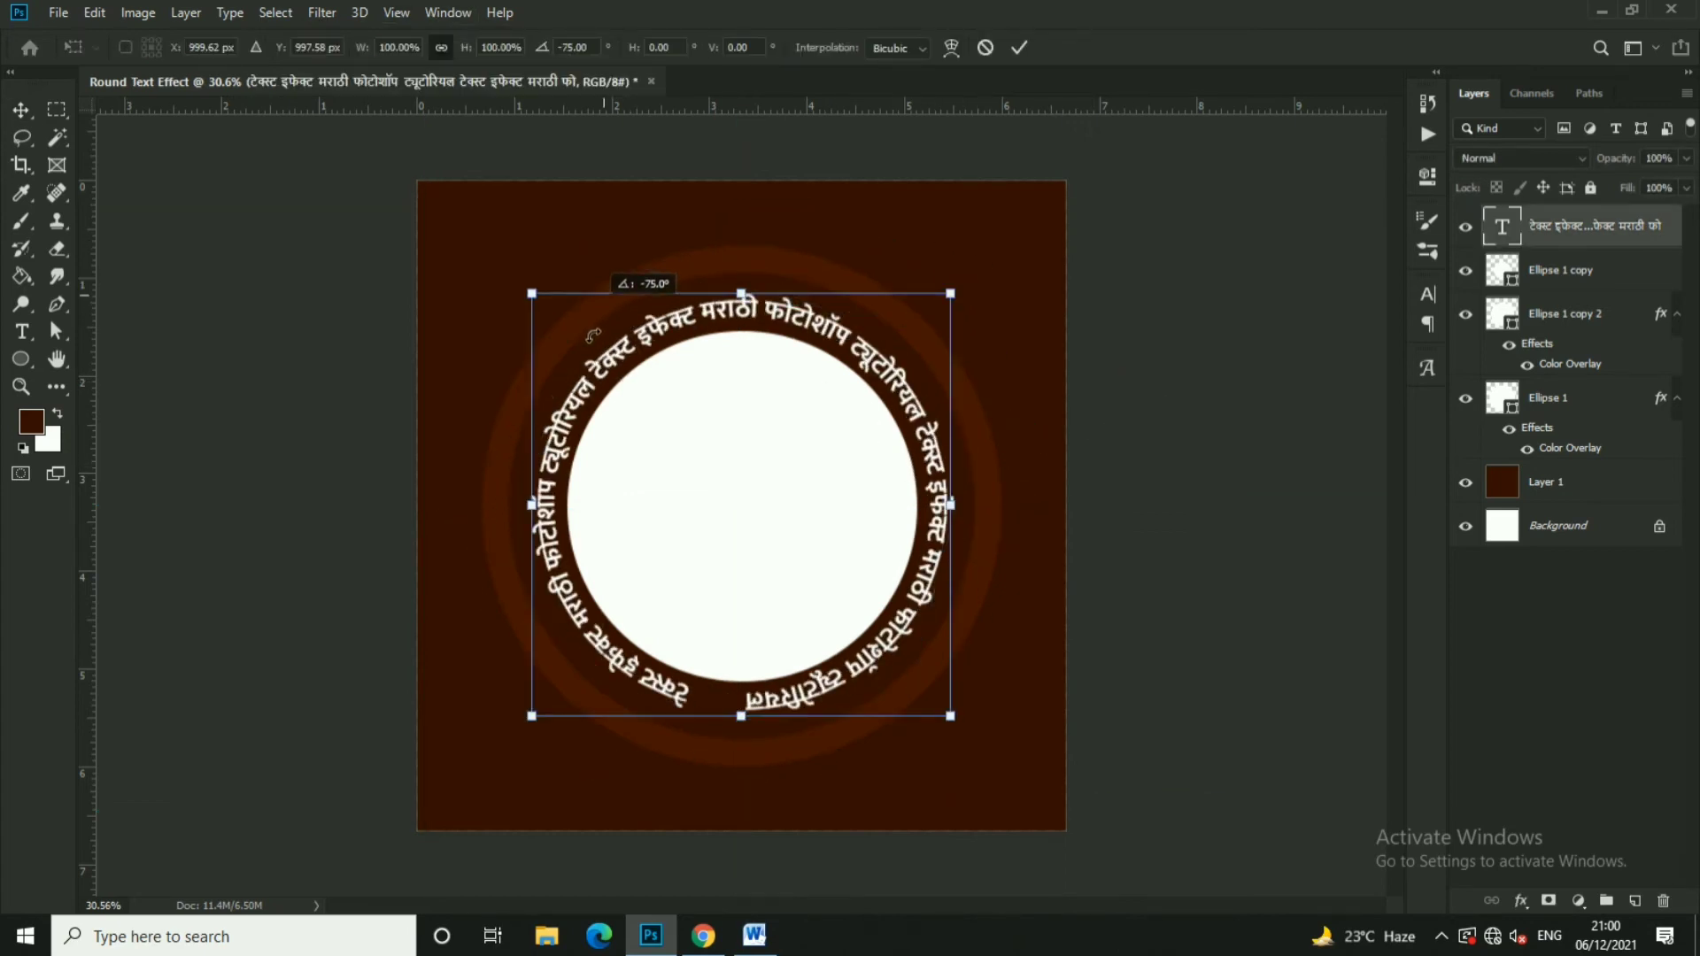
key(Return)
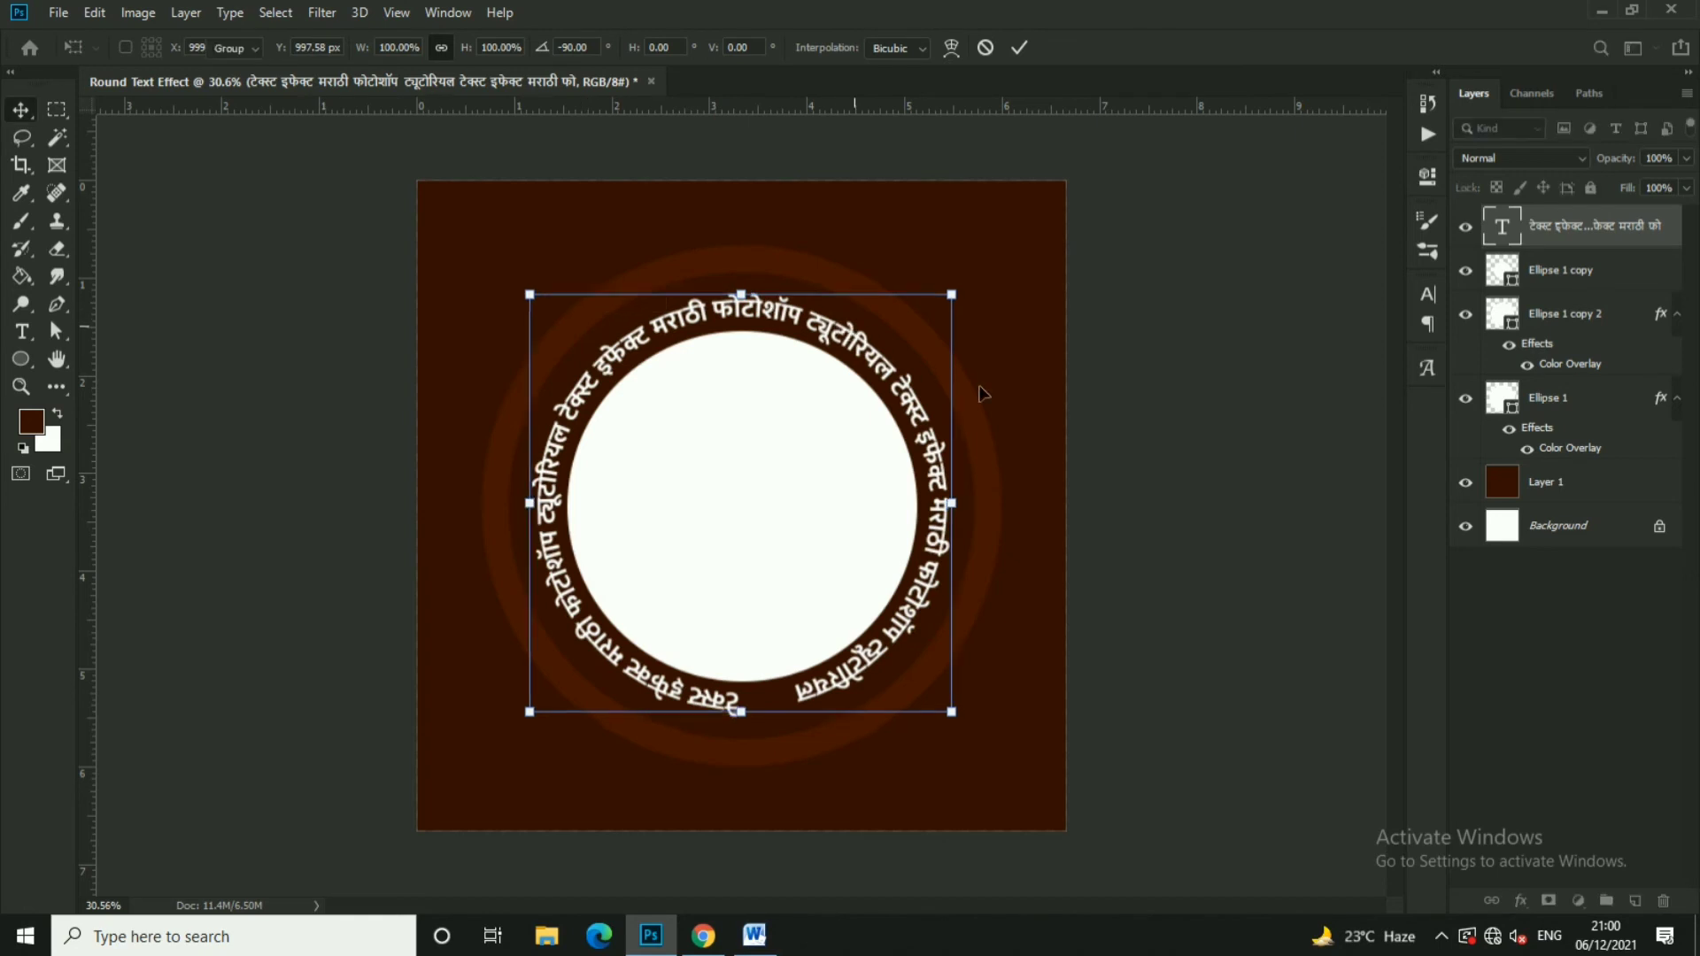
ctrl+click(1184, 395)
click(822, 676)
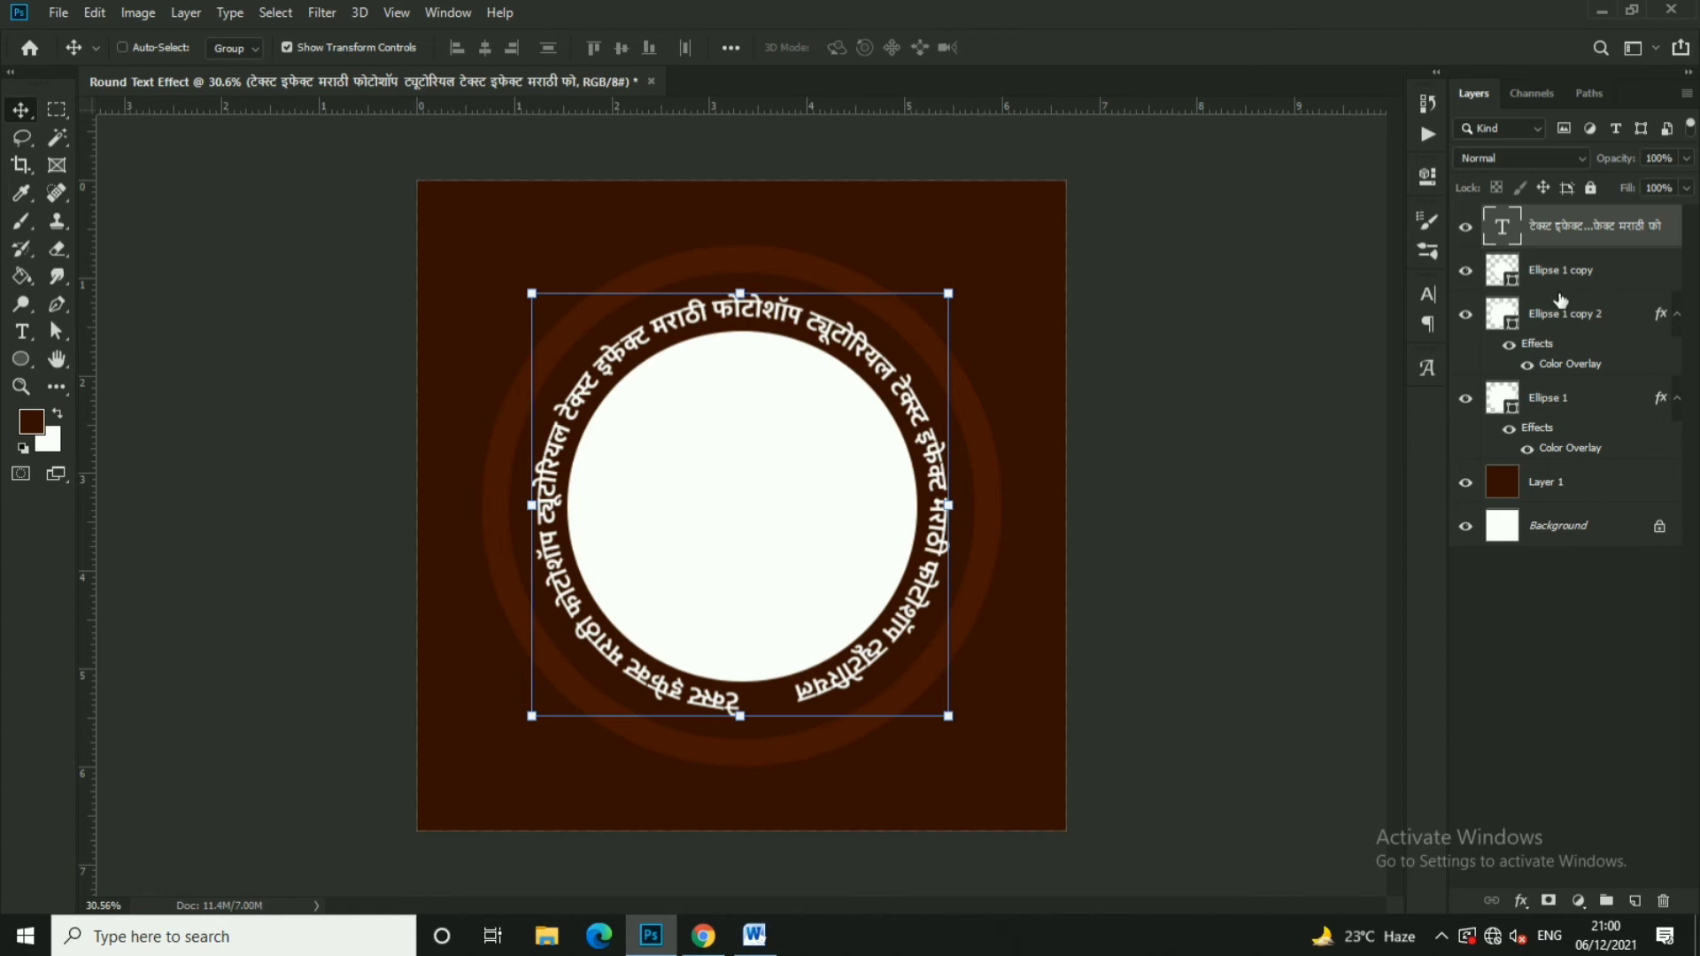
ctrl+click(1167, 352)
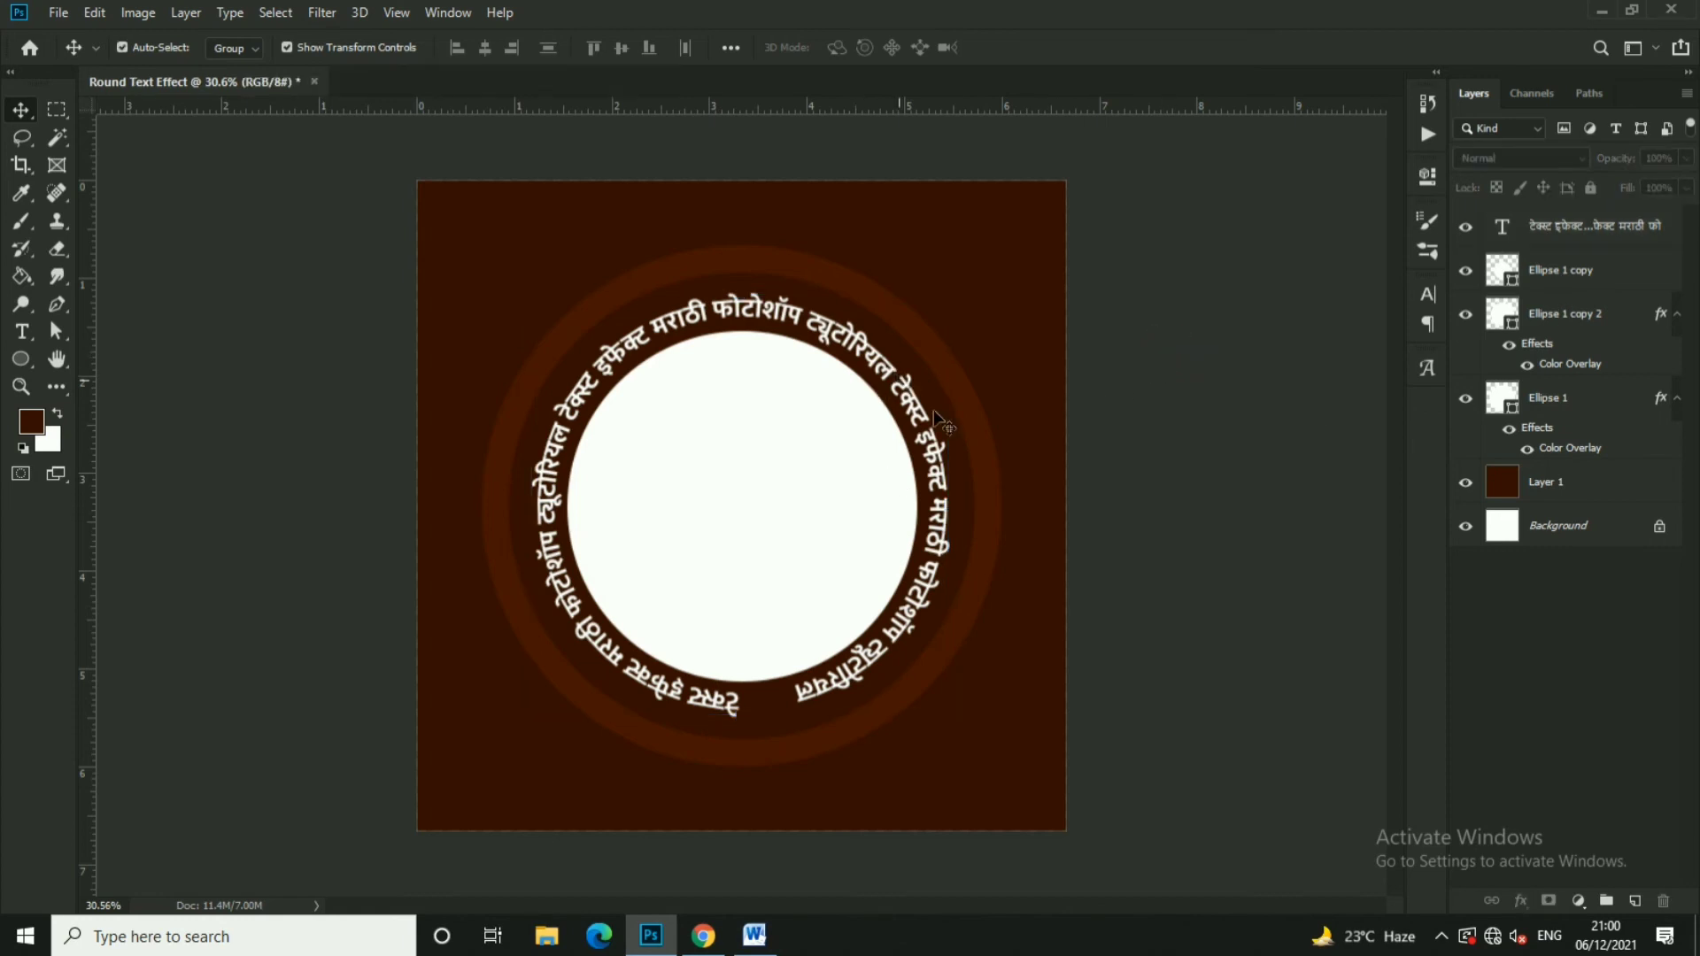
Delete the white Ellipse 1 copy layer, undoing an accidental ring-layer deletion
click(1601, 401)
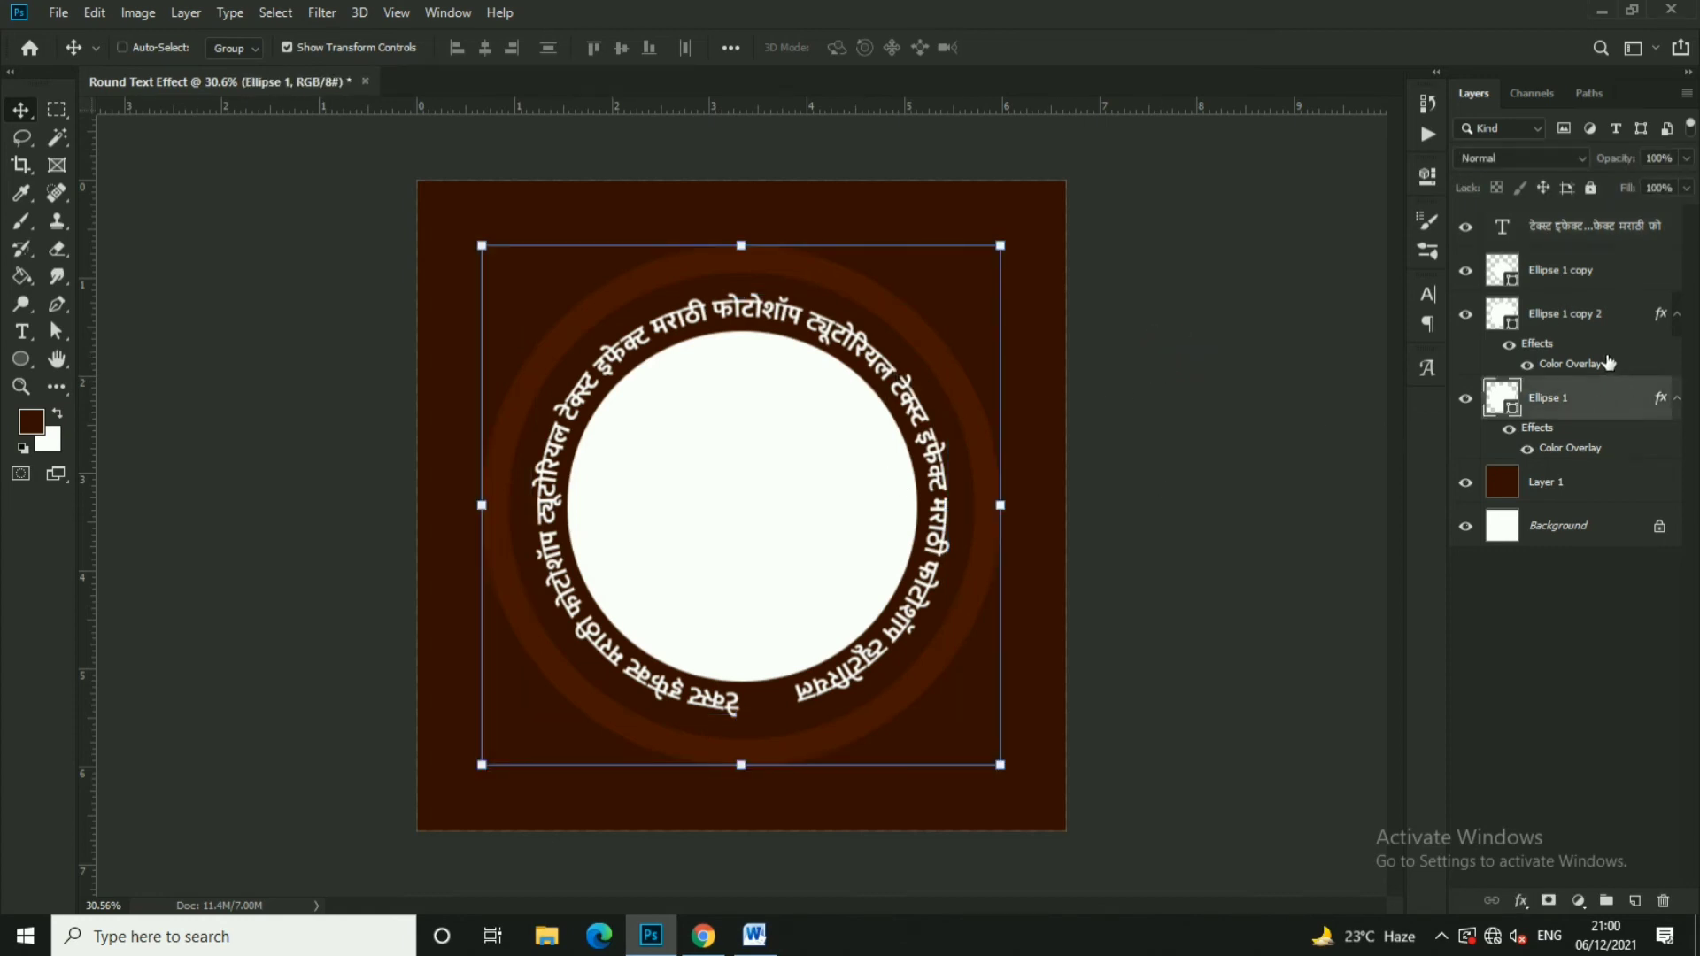
click(1597, 324)
key(Delete)
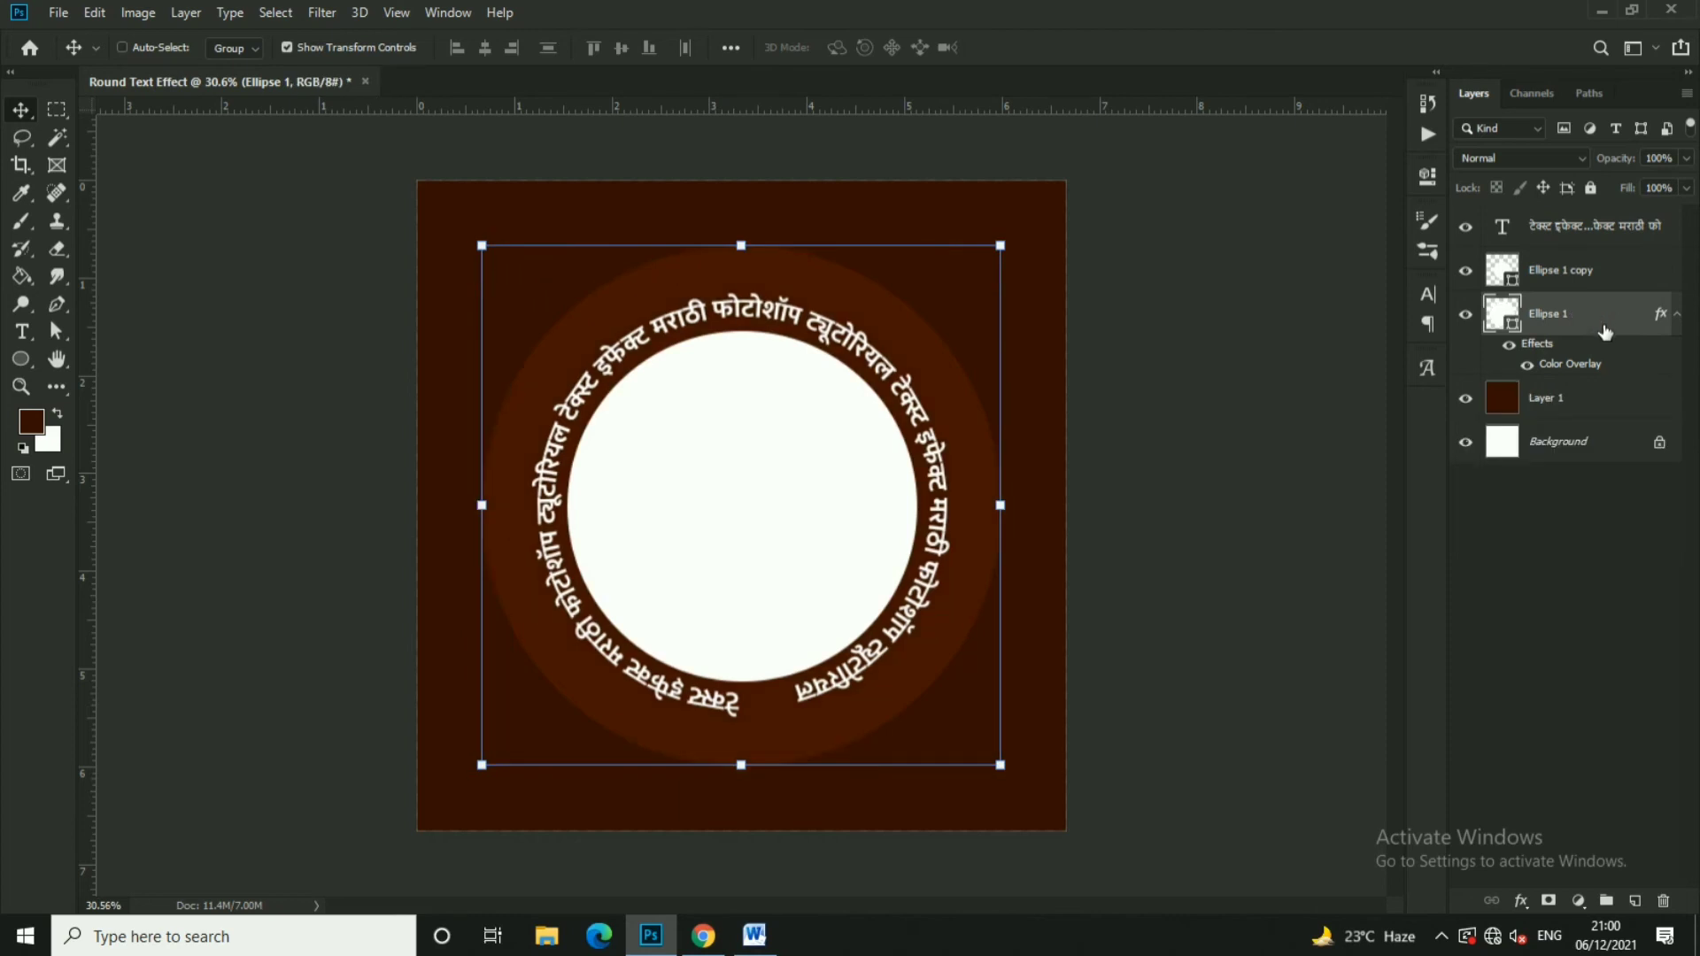
key(ctrl+z)
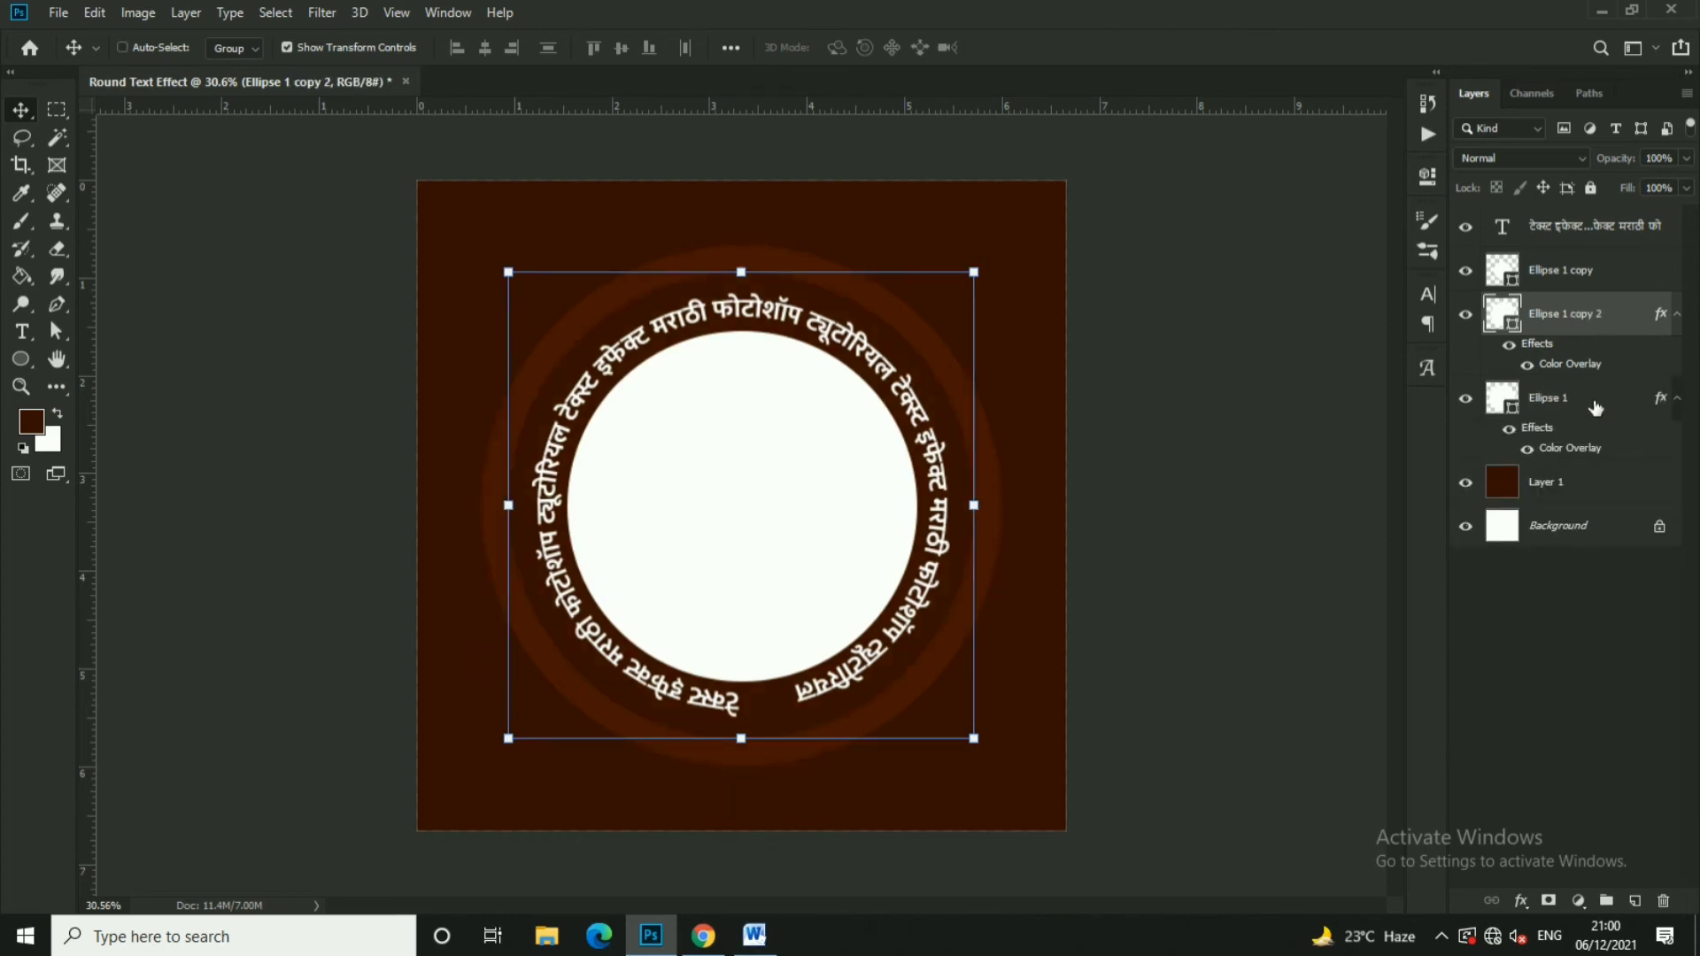
click(1591, 285)
key(Delete)
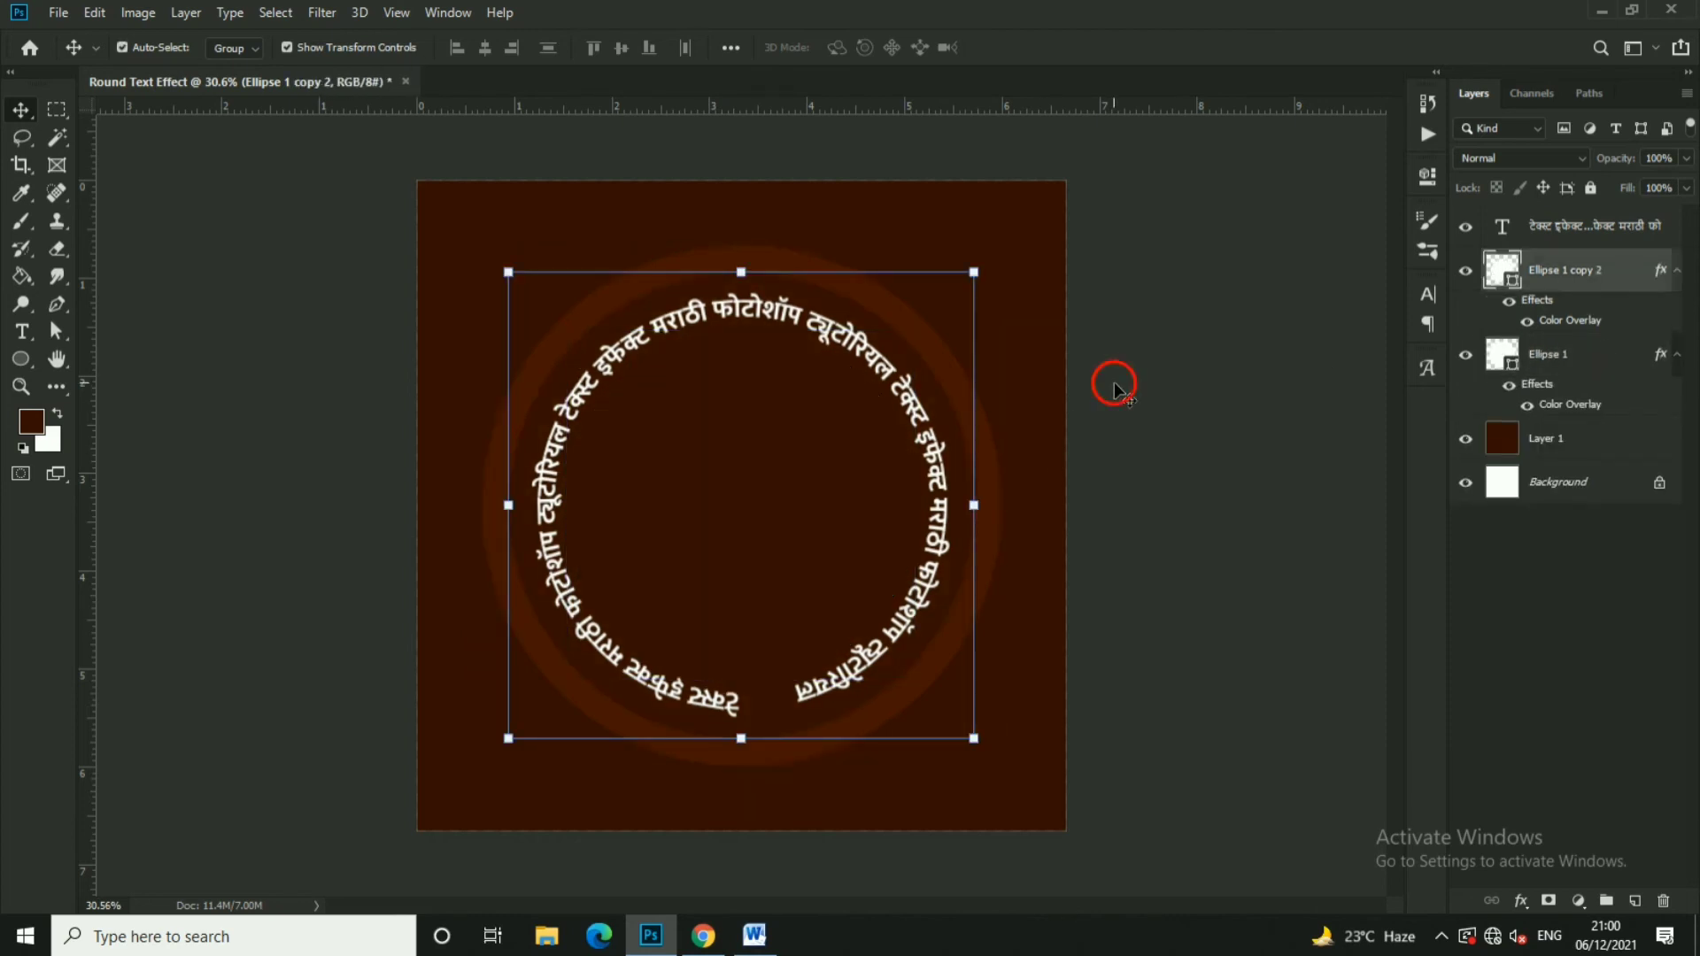
ctrl+click(854, 354)
scroll(863, 396, up, 1)
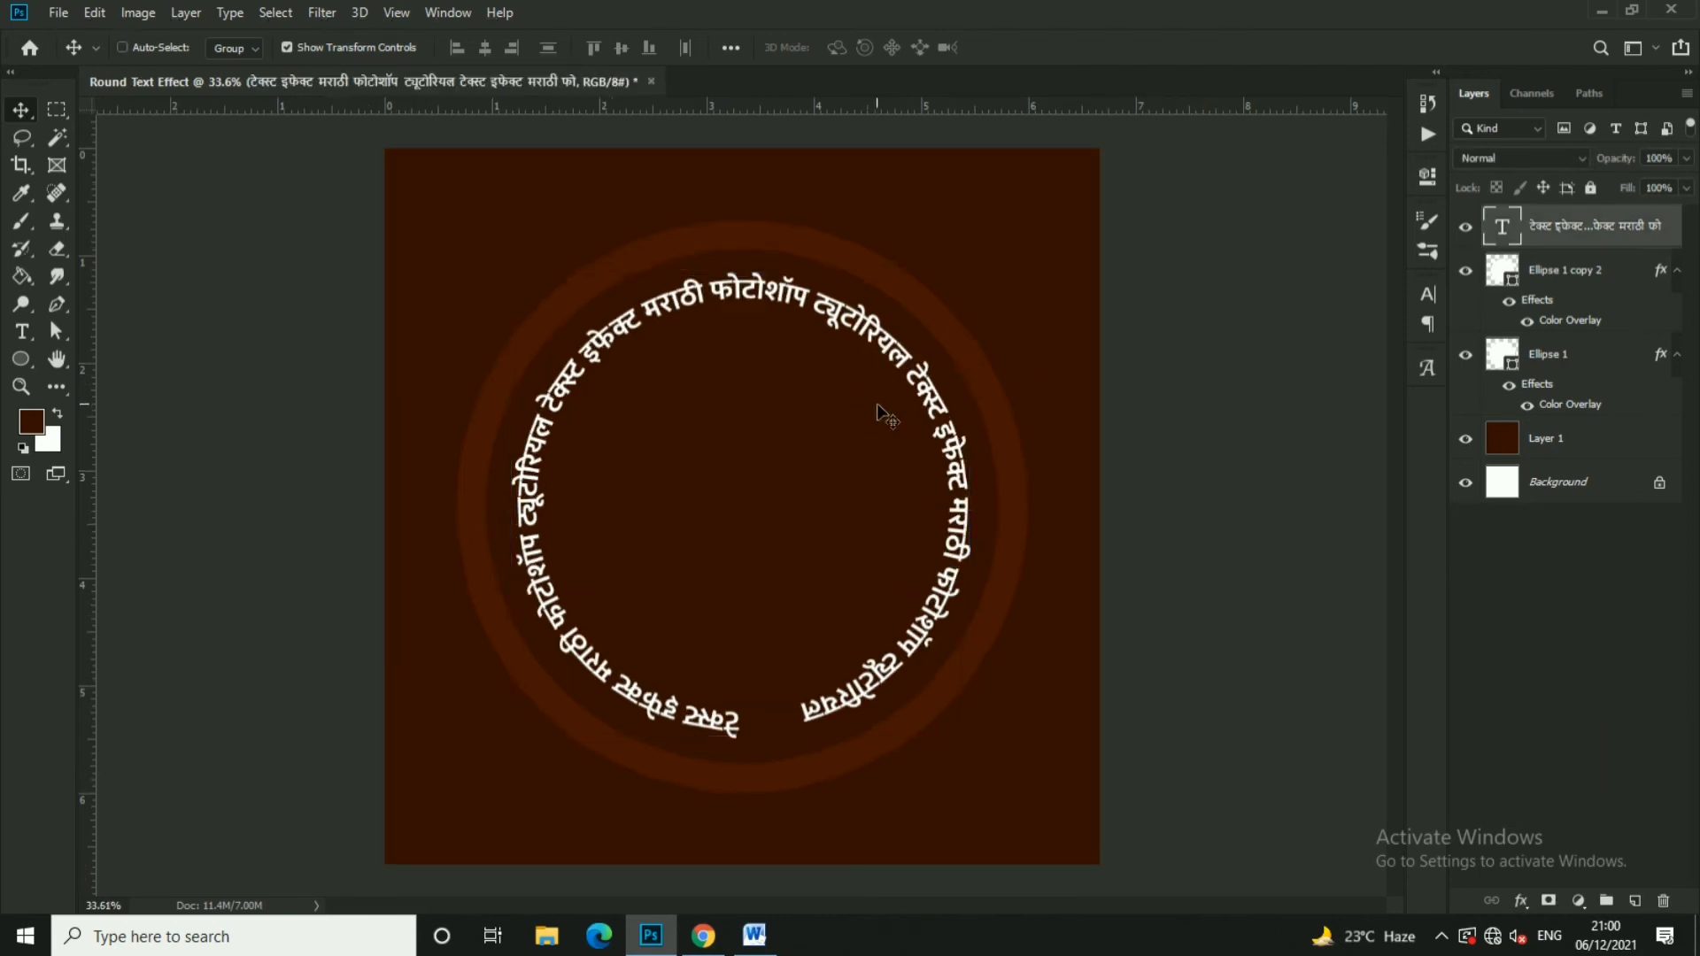
Raise the circular text size from 19 to 19.2 pt, then to 19.5 pt
key(t)
key(ctrl+a)
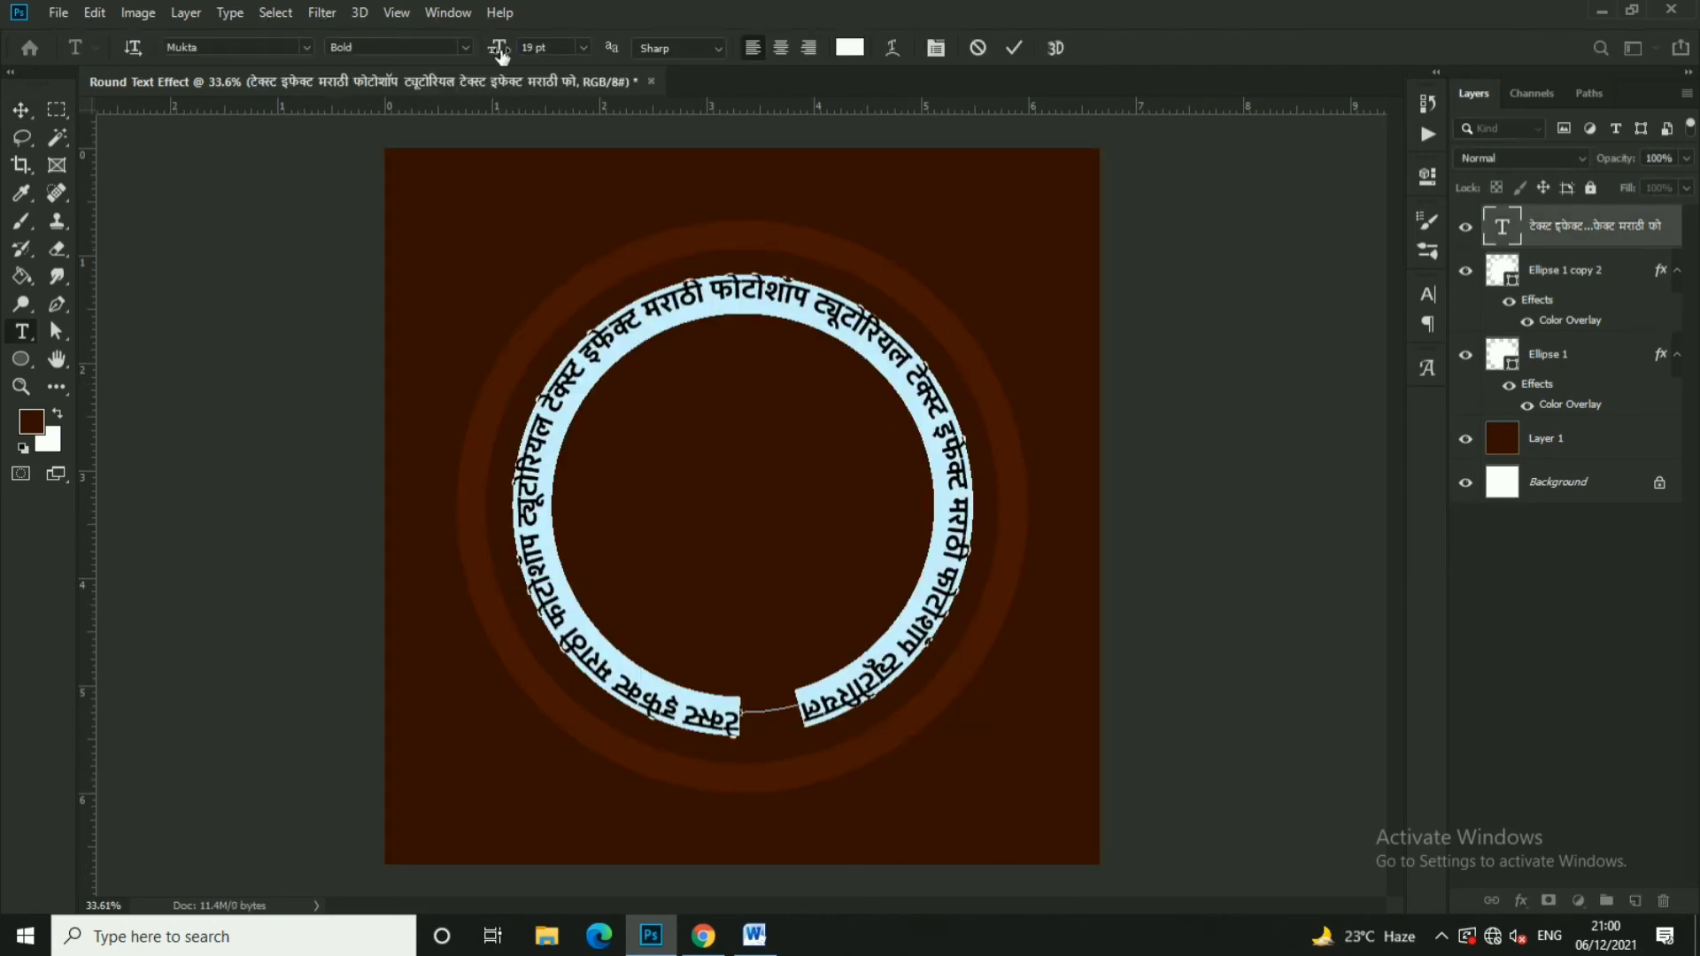
click(543, 48)
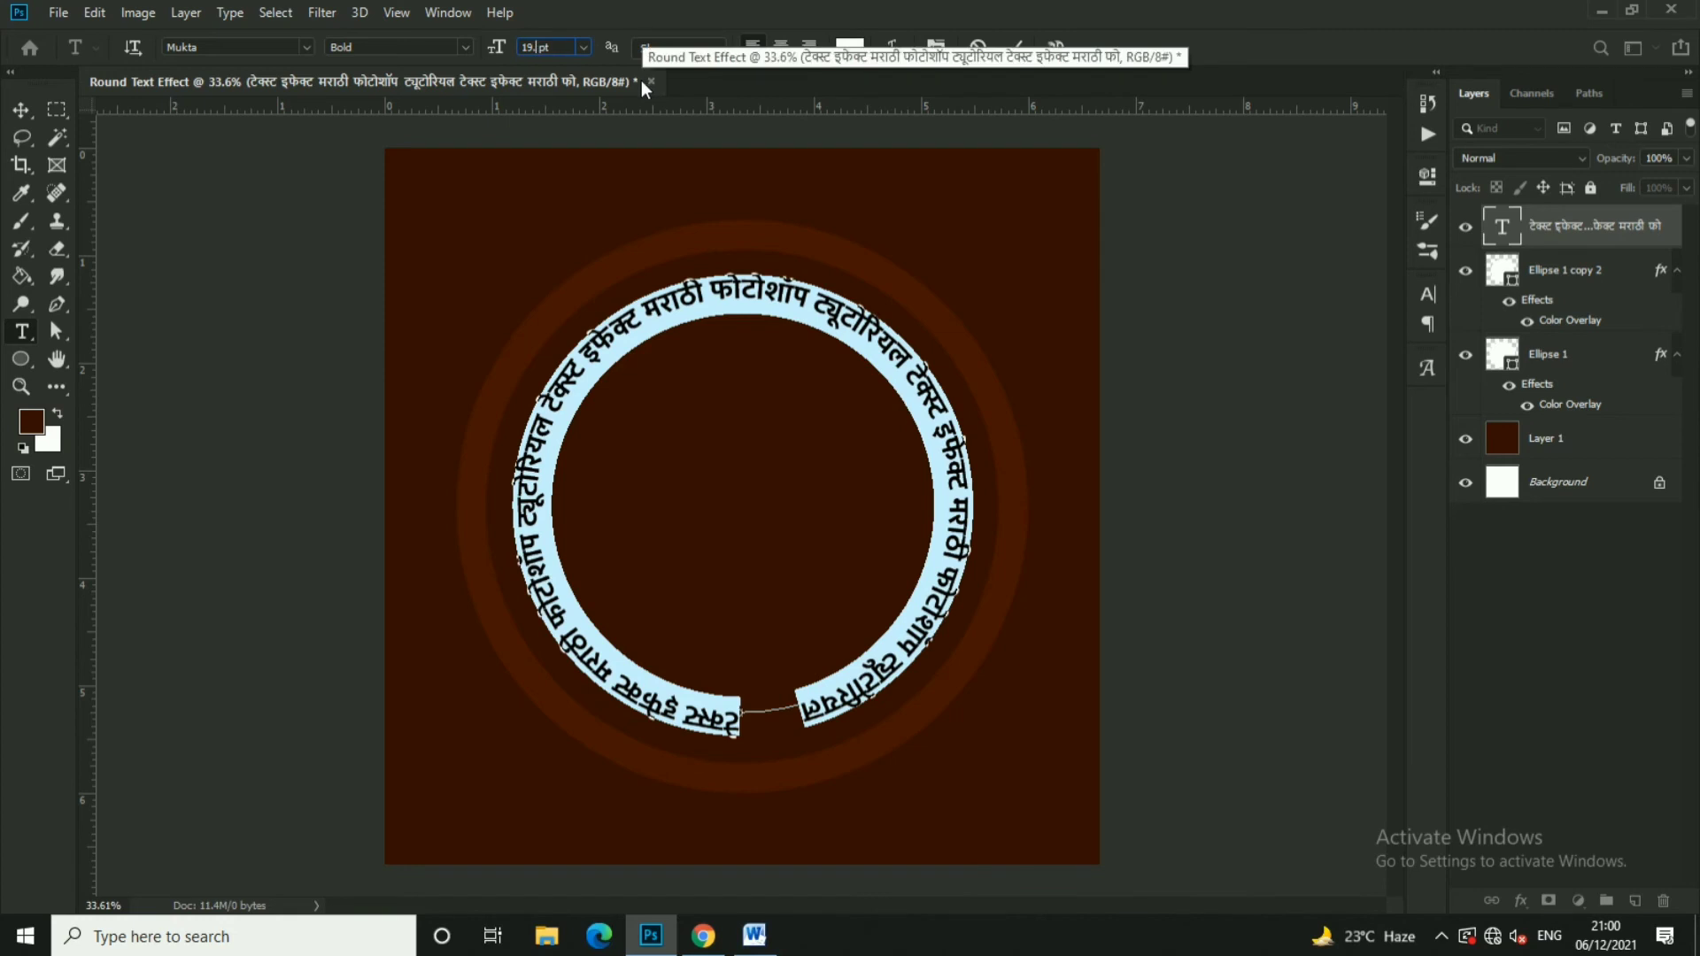
text(.2)
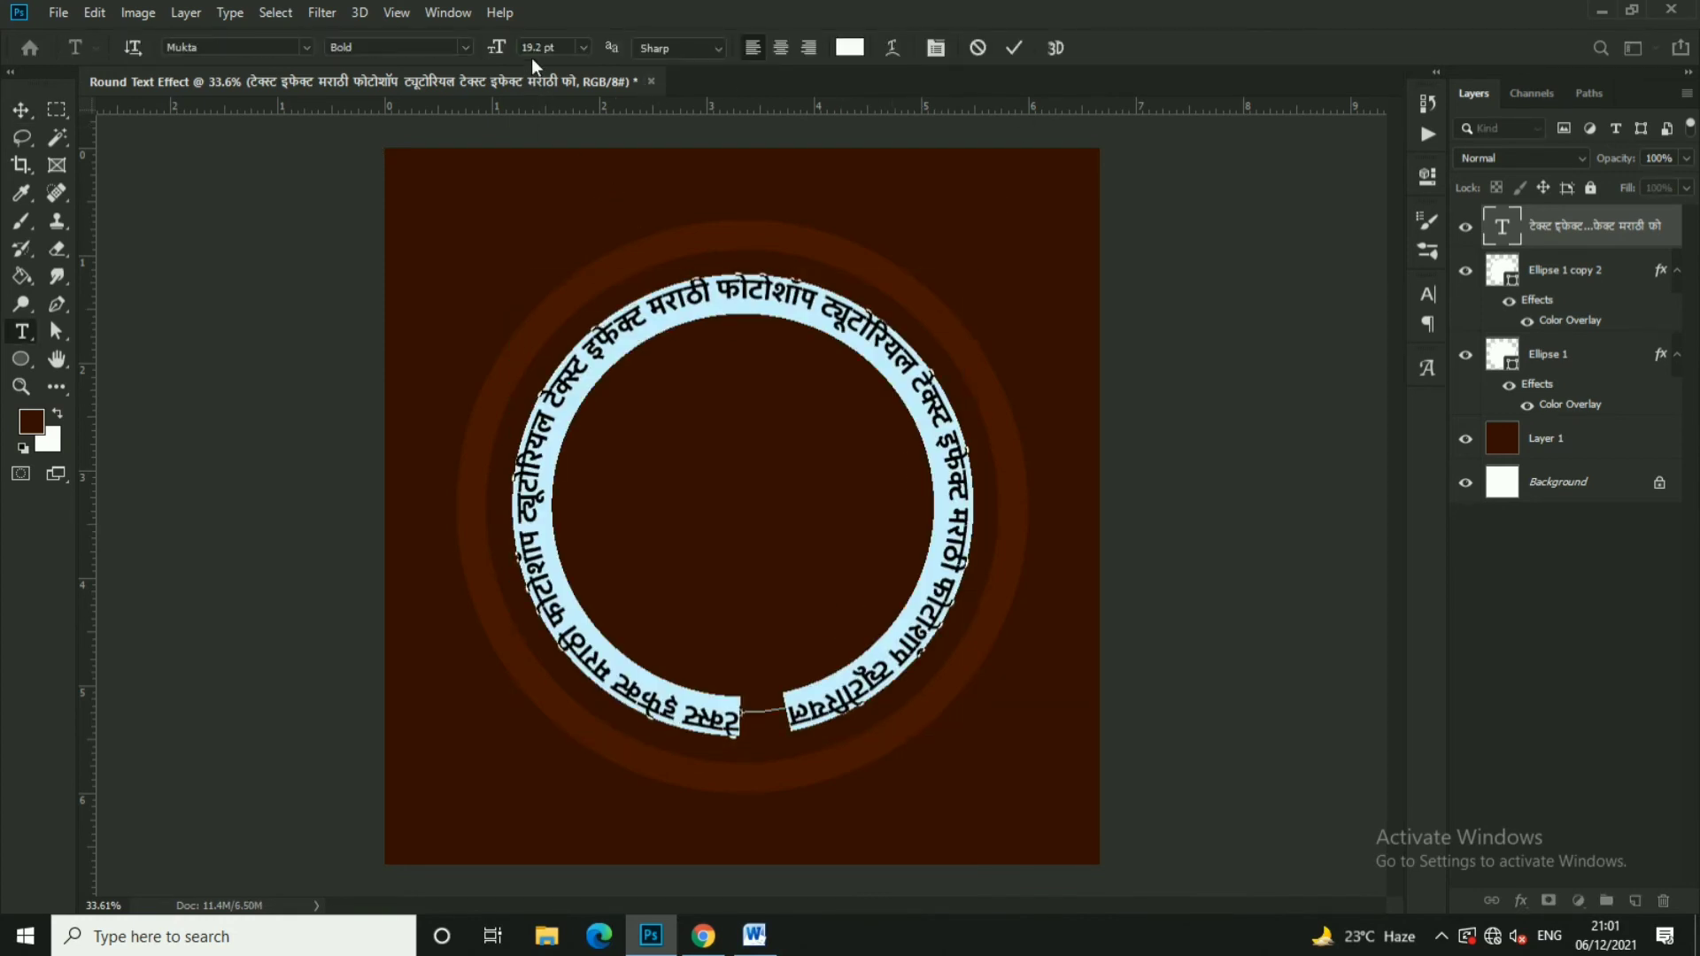
click(554, 49)
text(5)
click(1016, 48)
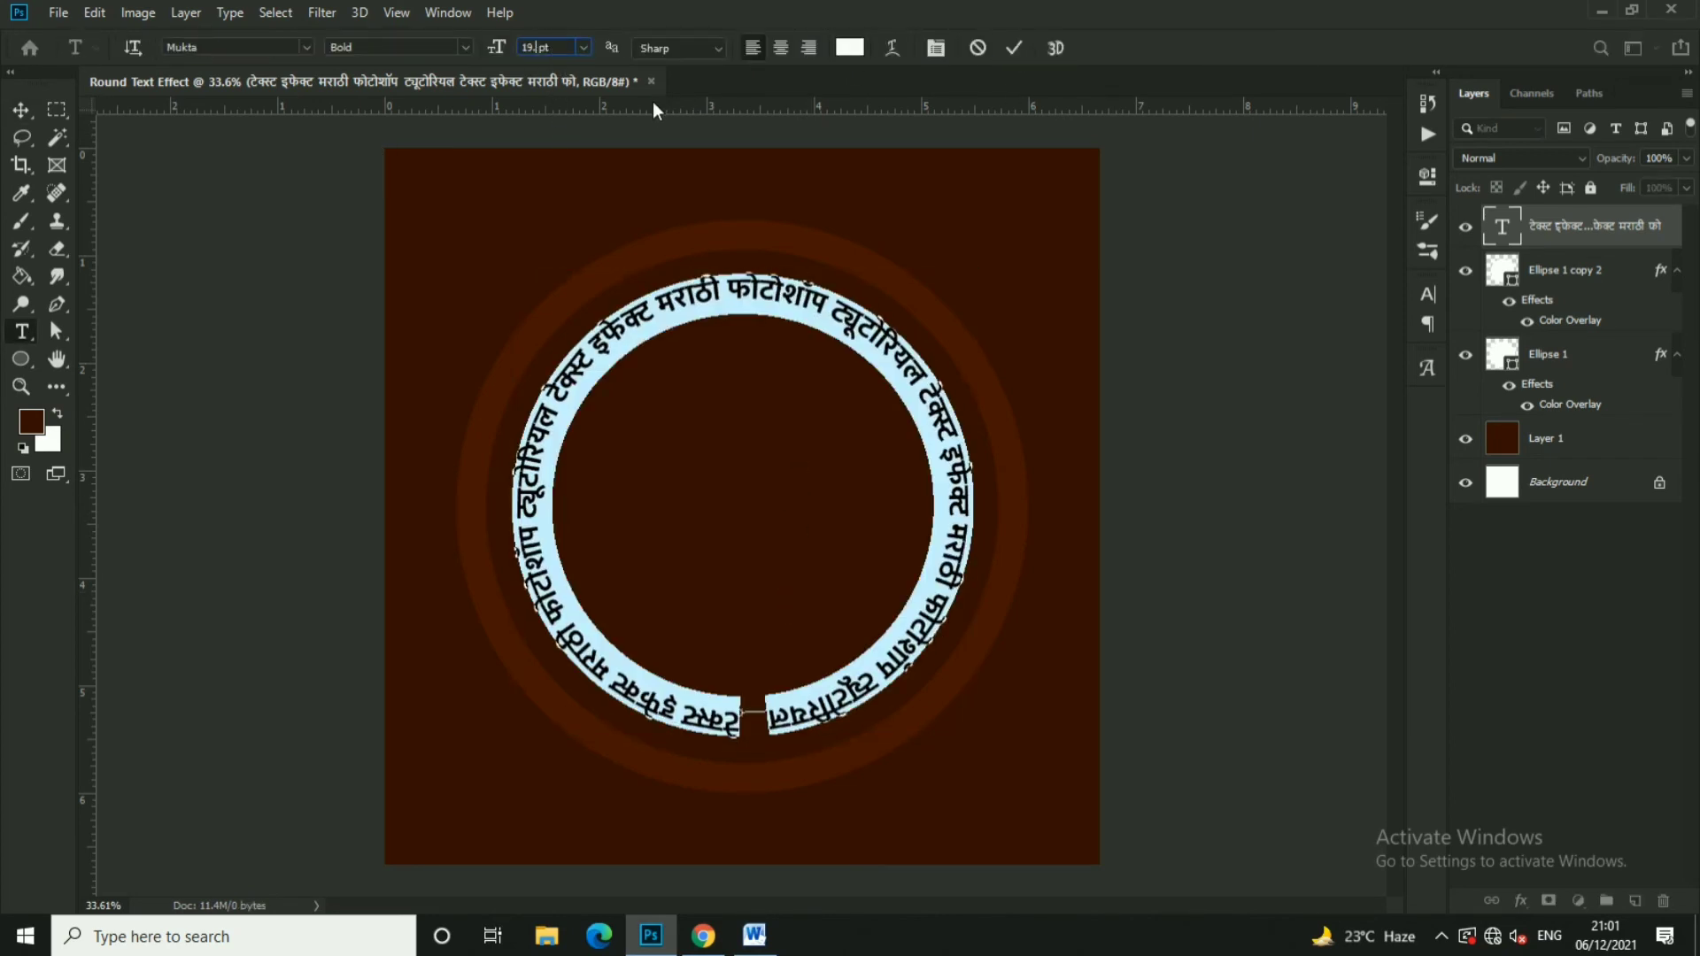
Increase the circular text further to 19.7 pt and finally 19.8 pt
text(7)
click(1017, 47)
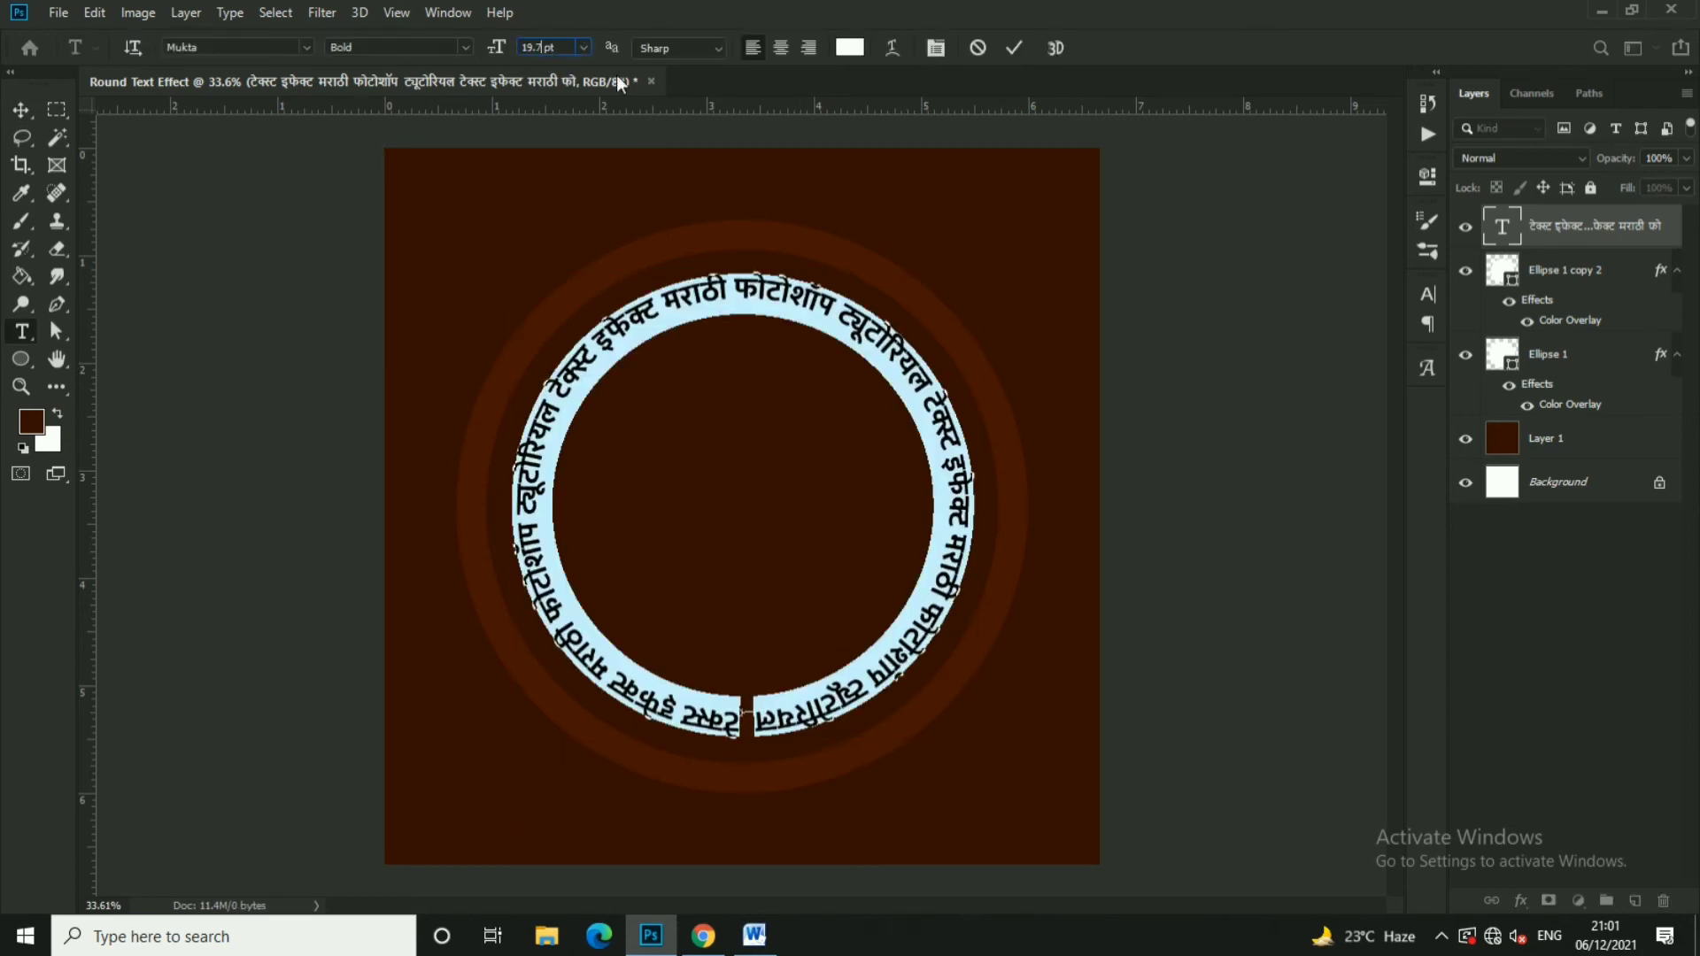
text(8)
click(1016, 48)
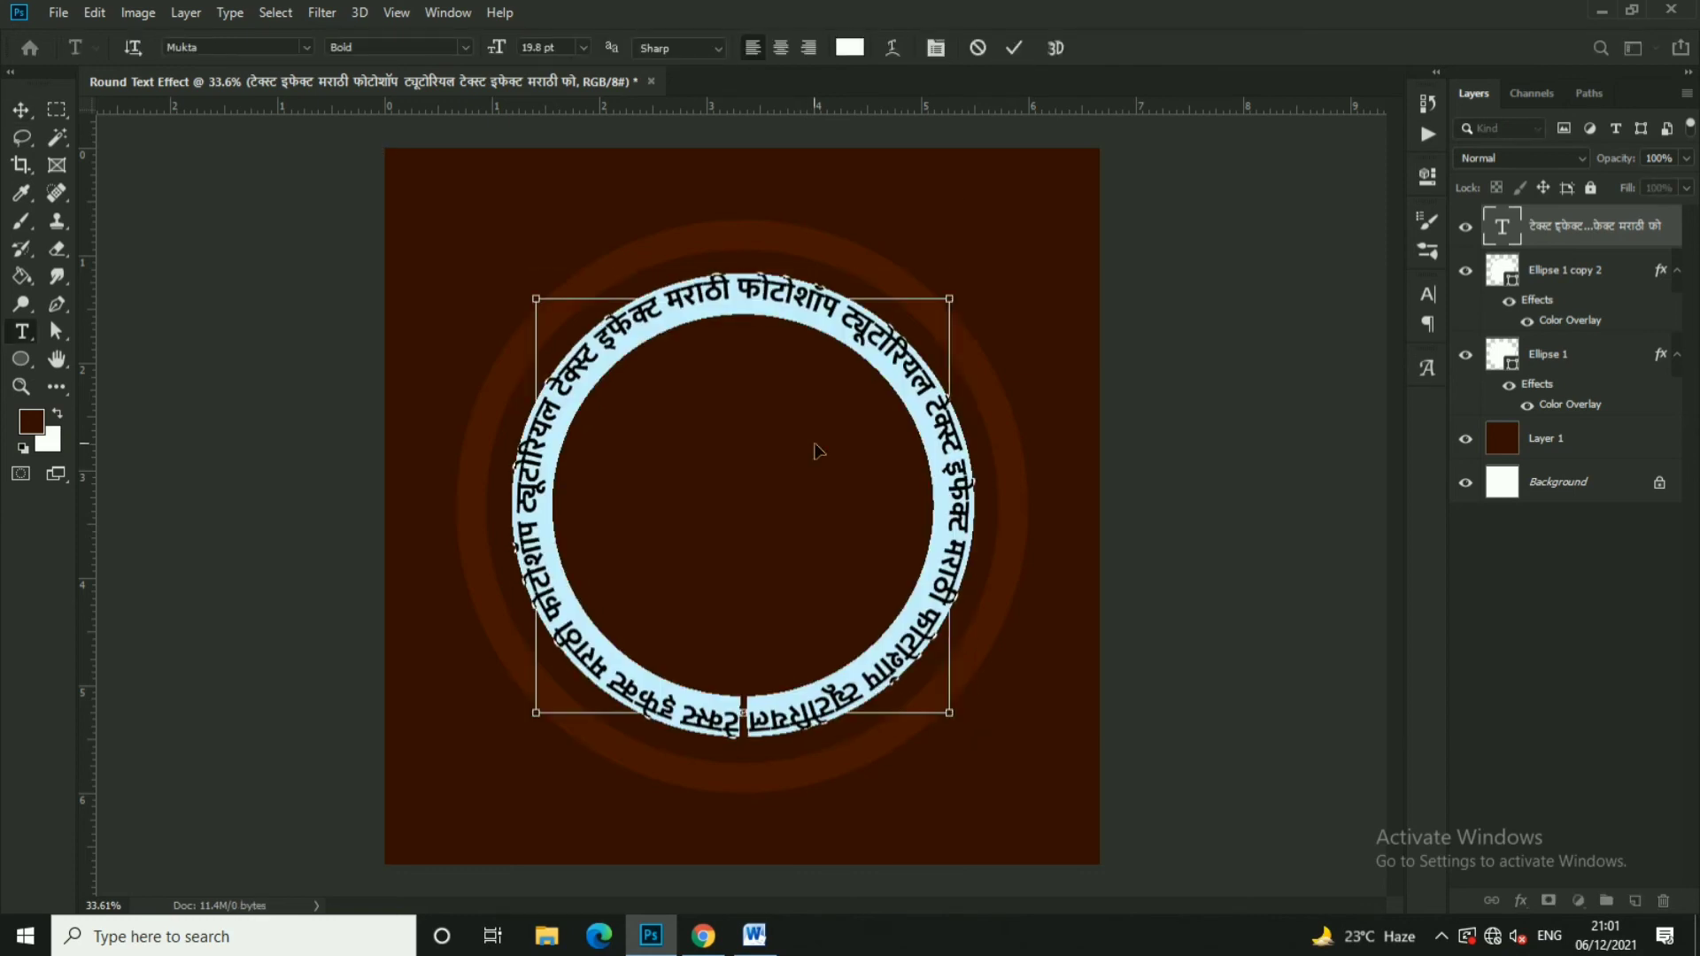
click(1012, 48)
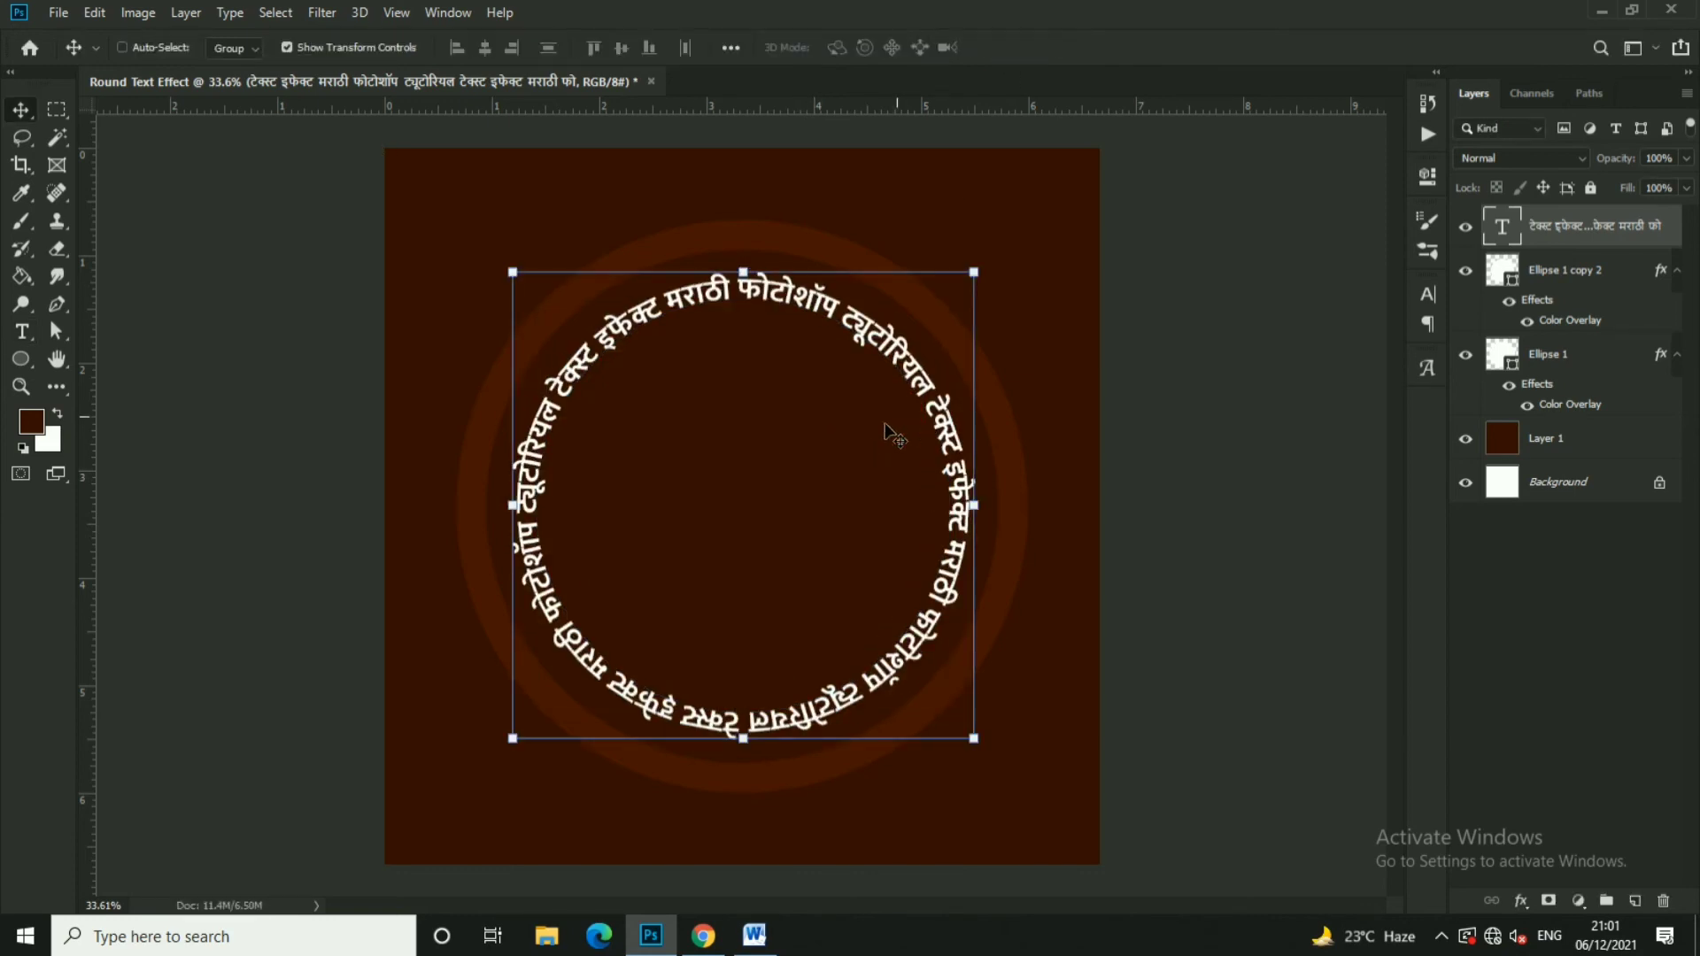
scroll(841, 453, up, 1)
scroll(841, 453, up, 1)
scroll(841, 453, down, 2)
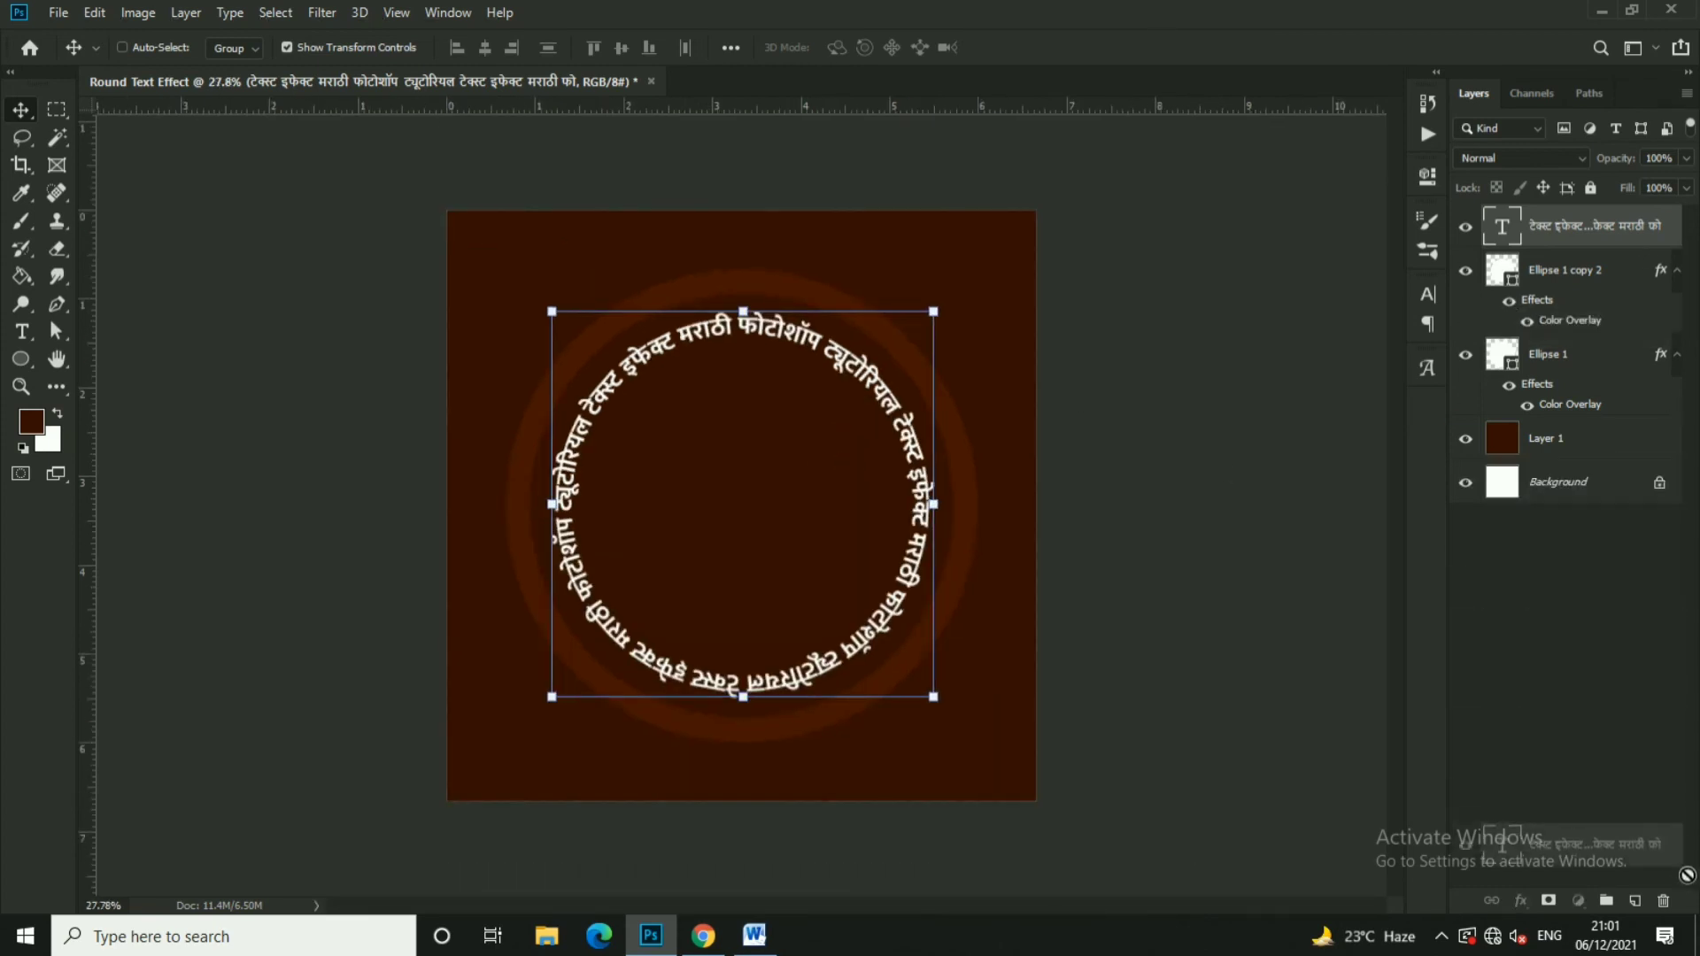
Duplicate the text ring layer, shrink the original to about 84%, and set it to Overlay
drag(1681, 249, 1636, 901)
click(1575, 271)
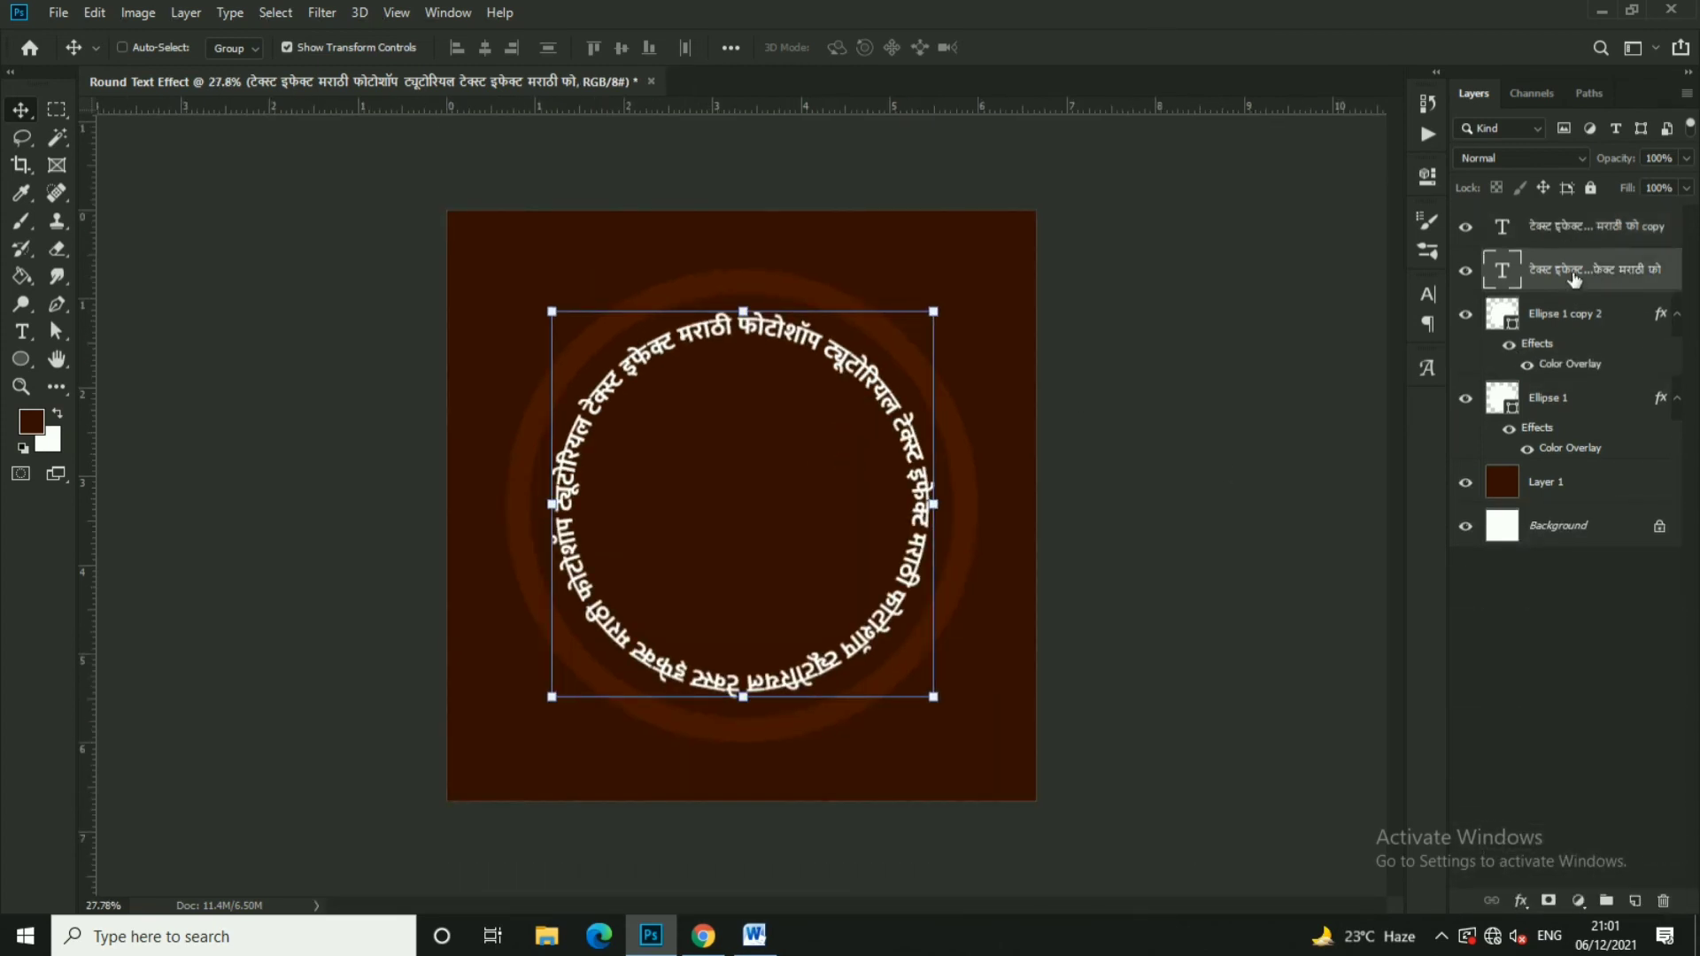
key(ctrl+t)
drag(952, 317, 915, 346)
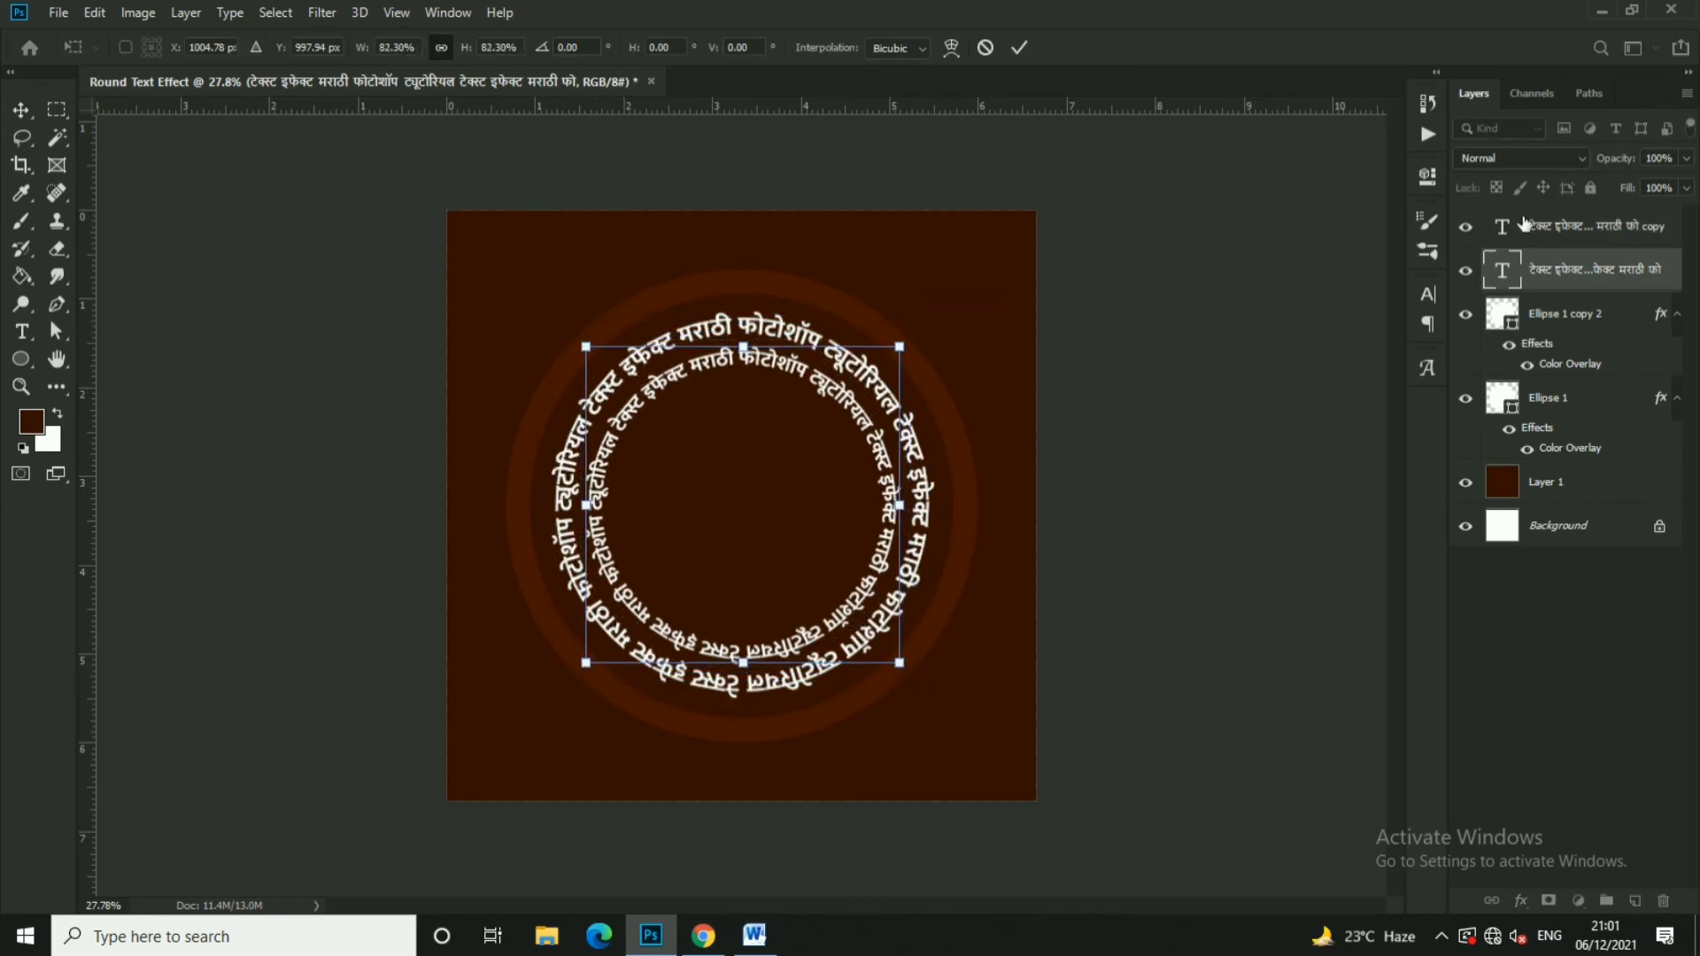
key(Return)
click(1512, 159)
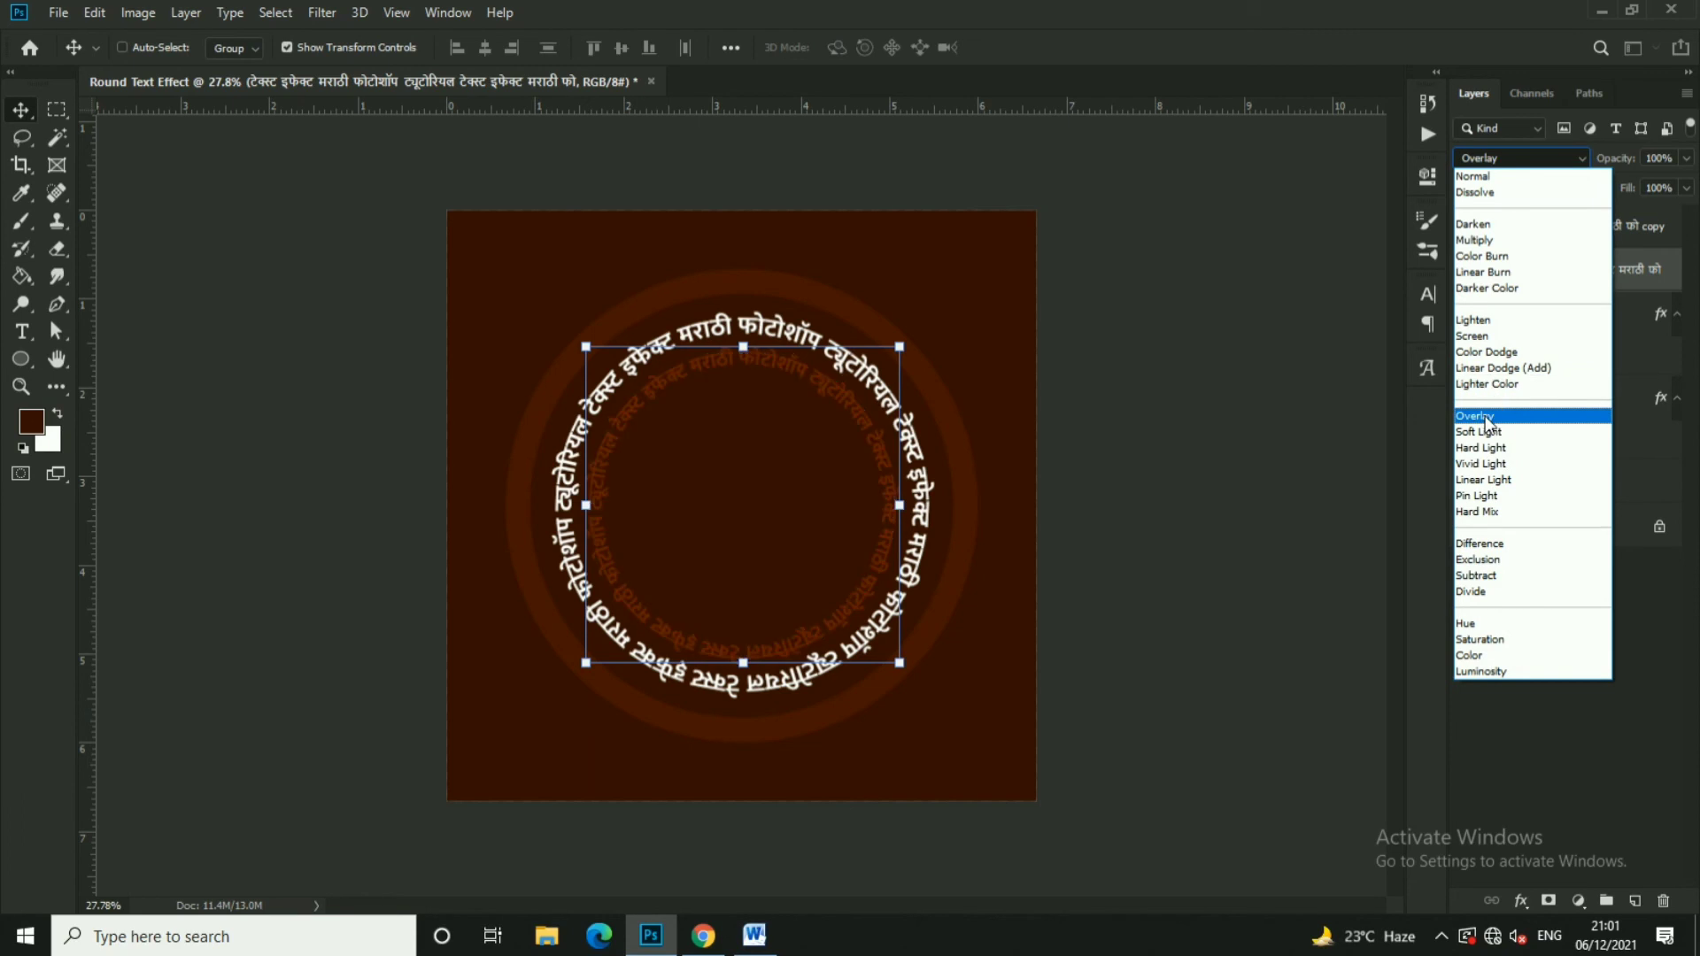
click(1479, 416)
Duplicate the Overlay ring and shrink the copy further toward the centre
click(939, 342)
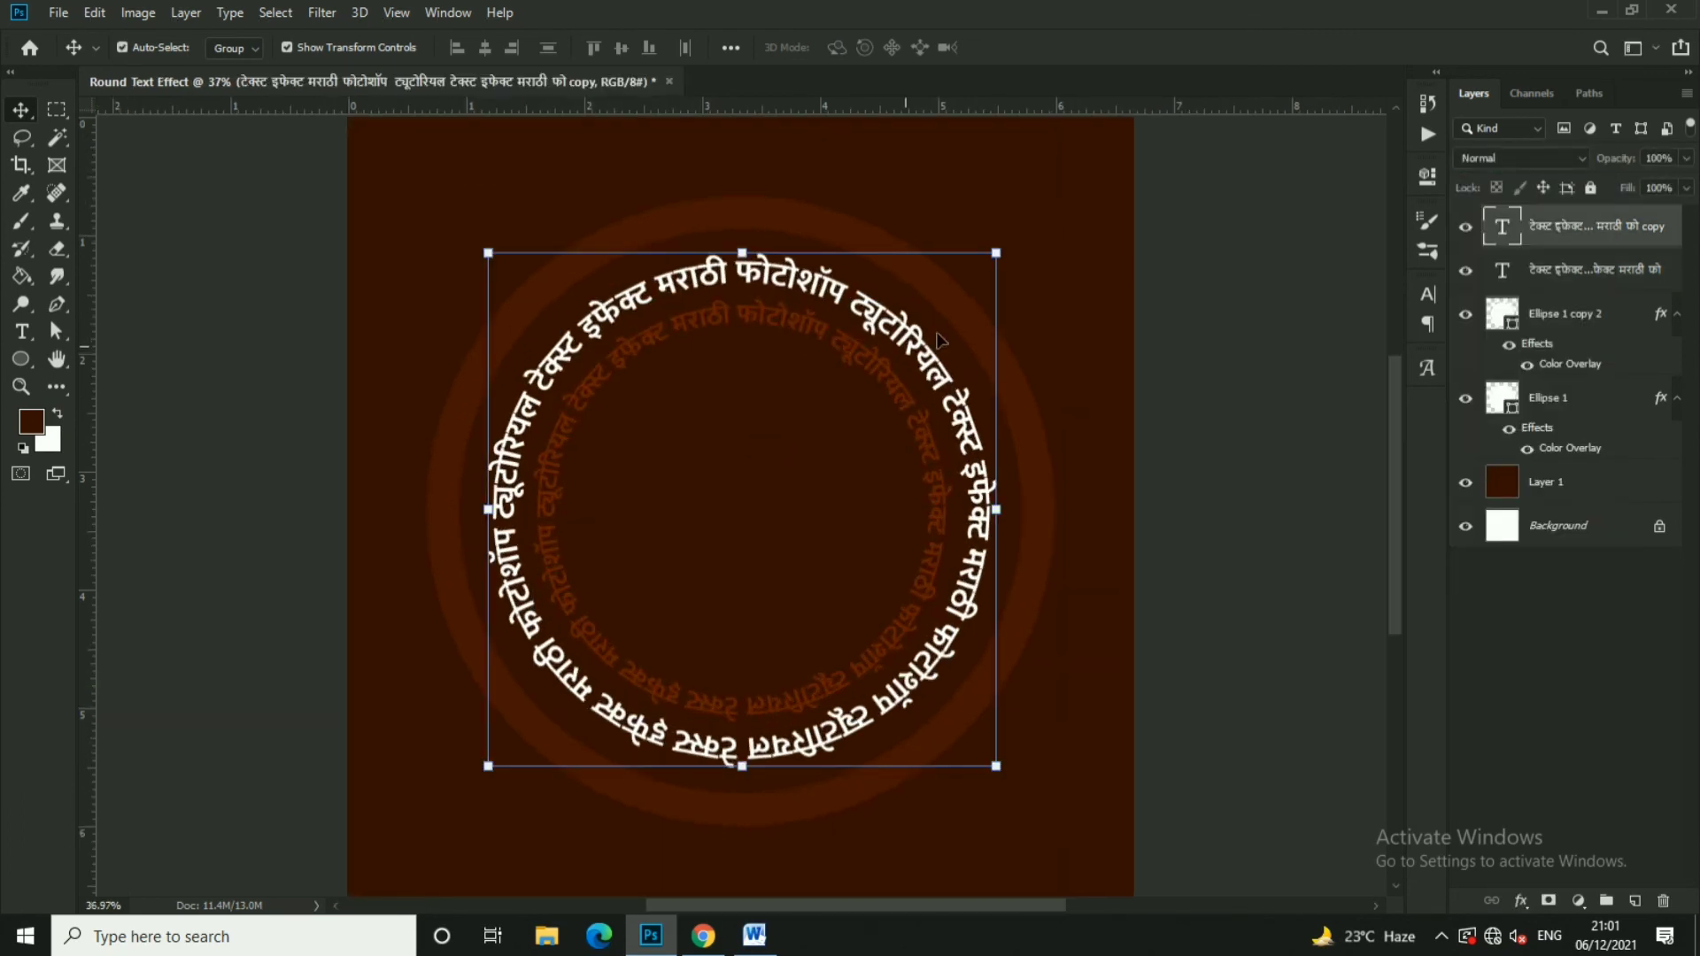
drag(1671, 276, 1635, 901)
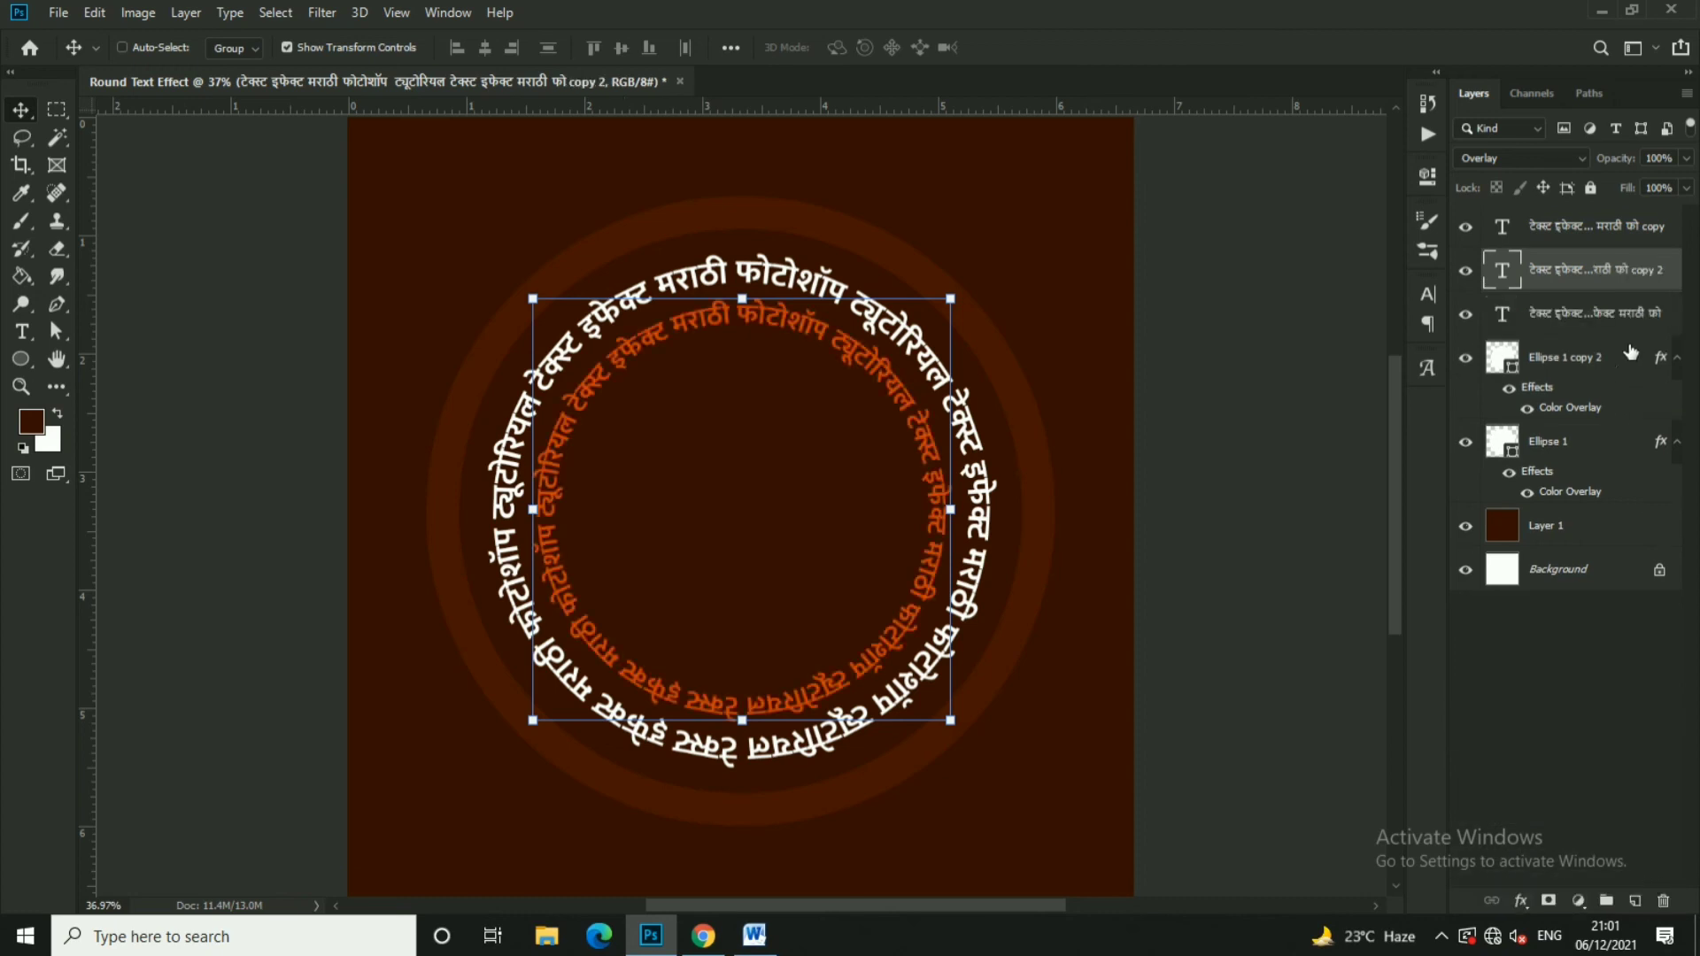
click(1669, 324)
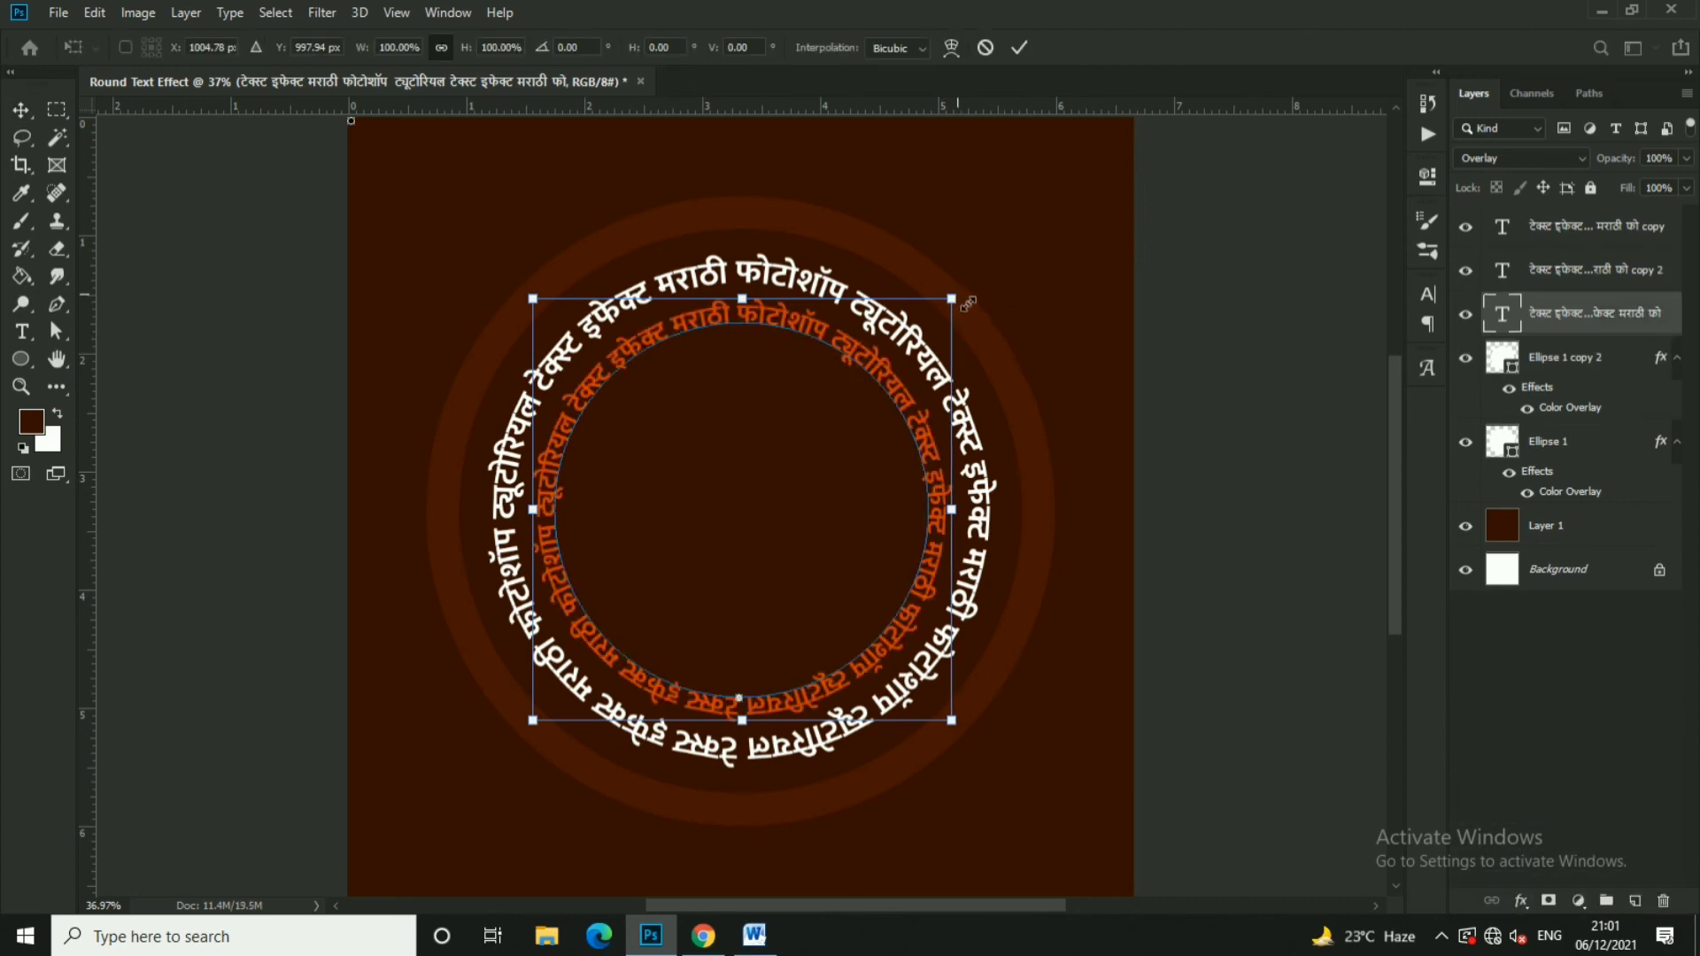
drag(950, 300, 921, 335)
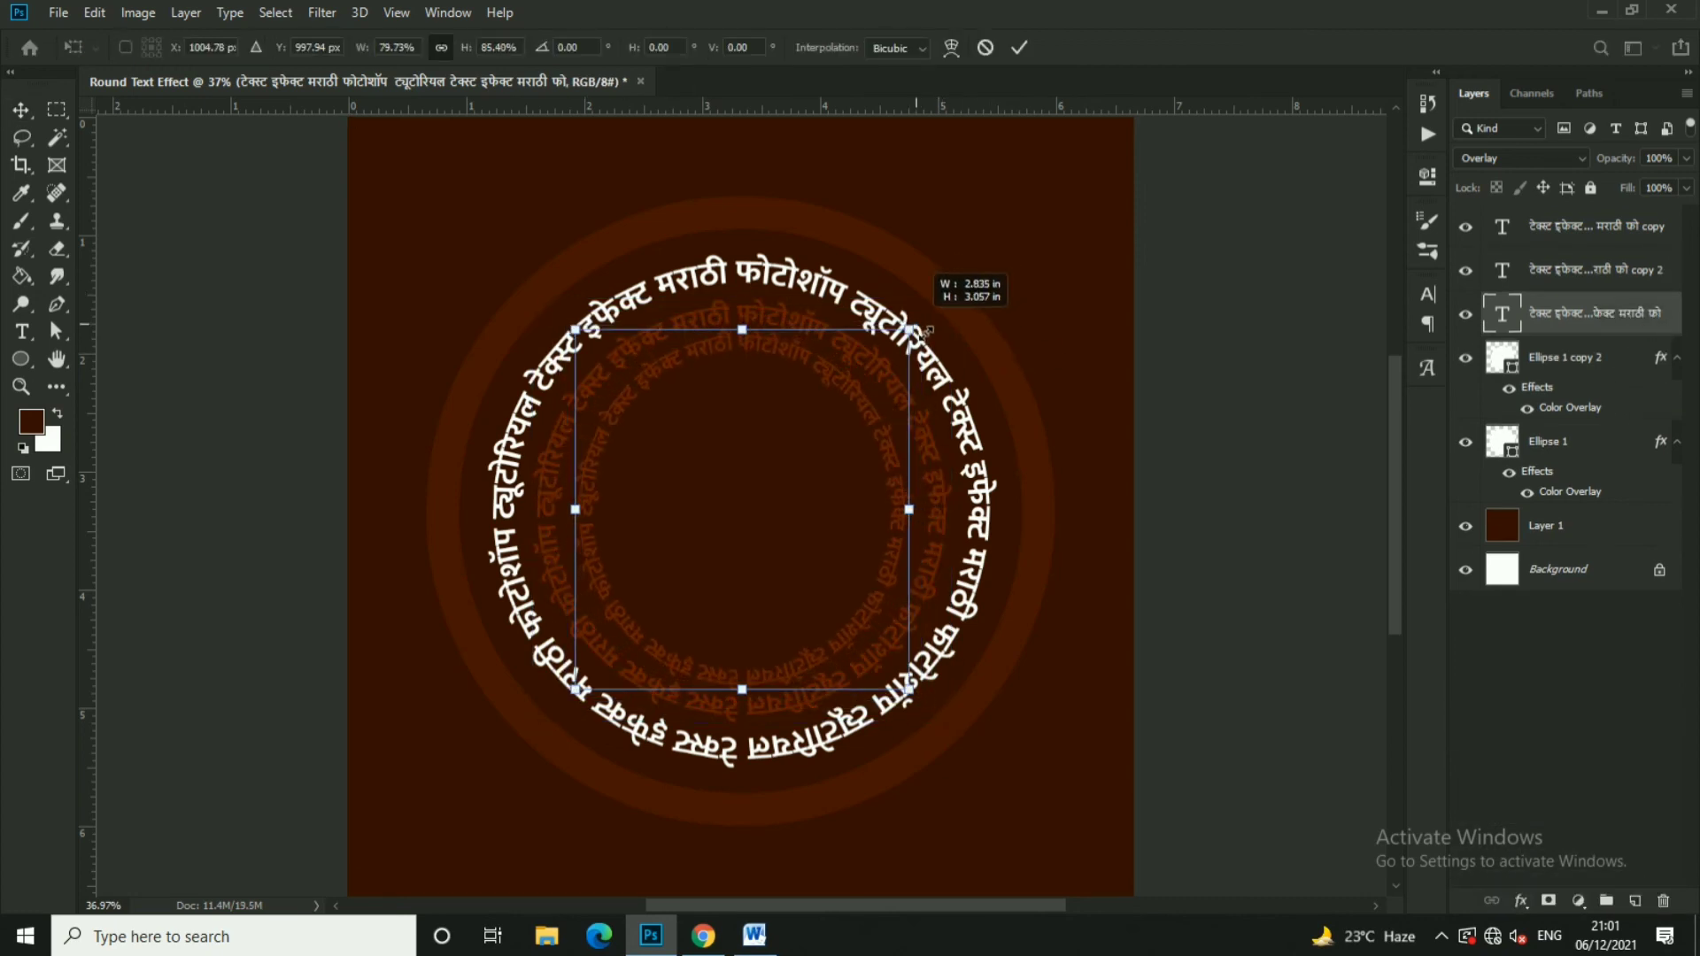
key(Return)
scroll(958, 420, down, 1)
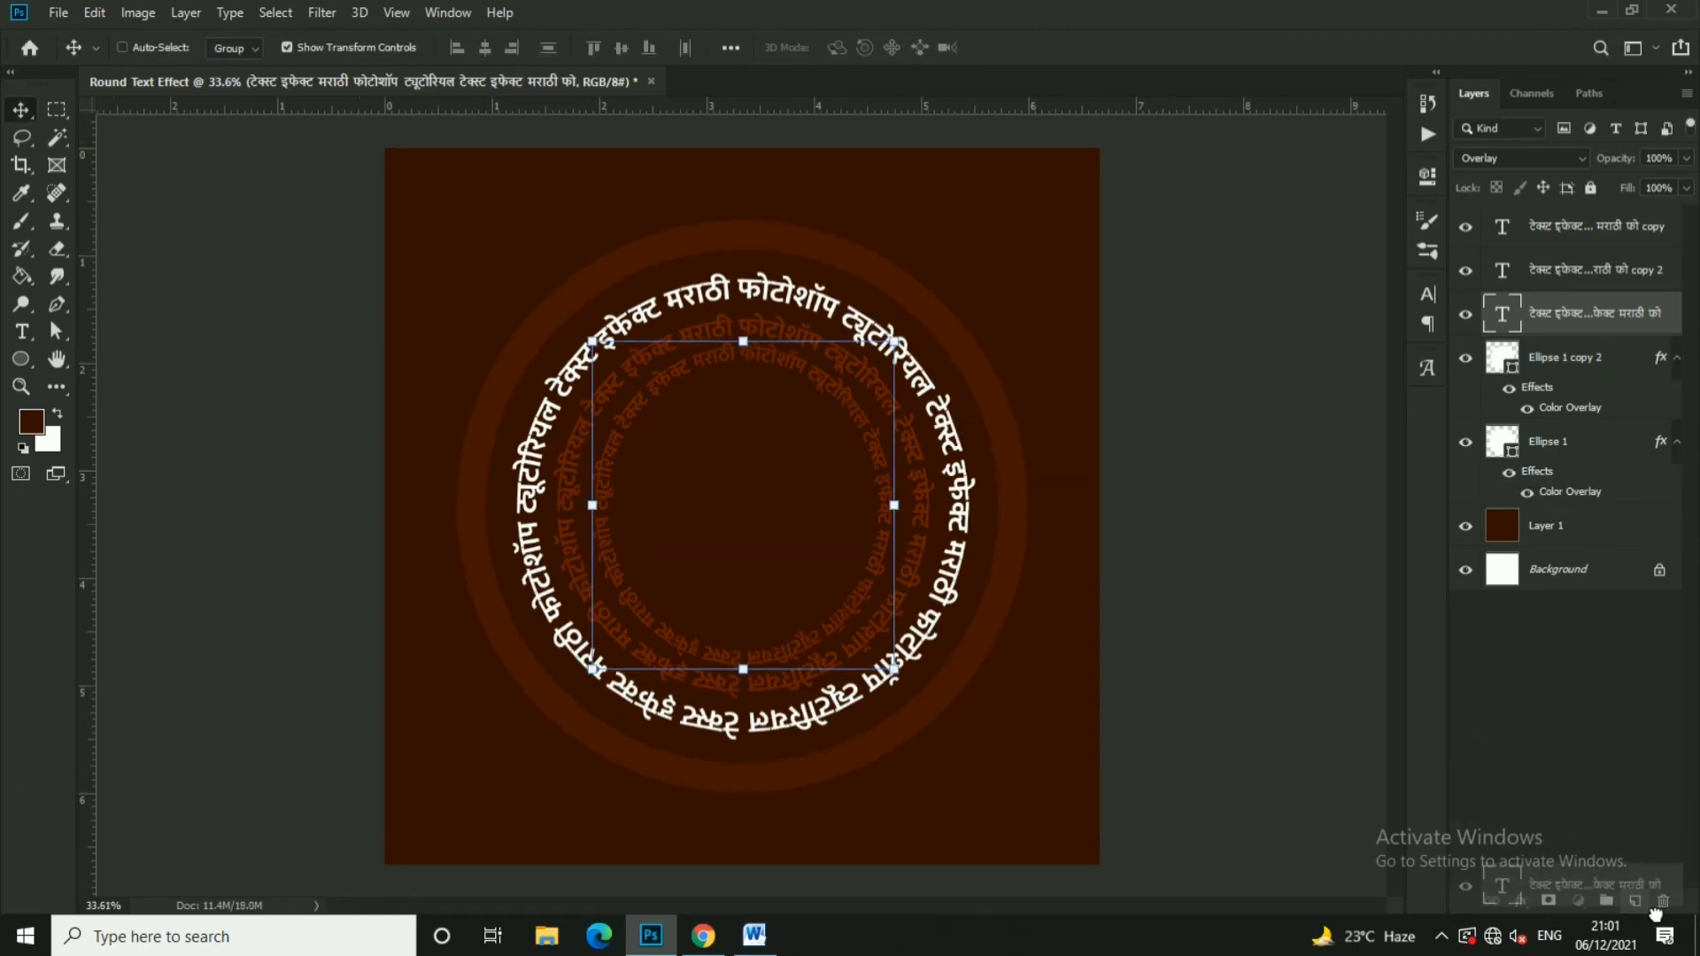
Duplicate the inner ring again and shrink the innermost copy to about 80%
drag(1680, 339, 1636, 901)
click(1645, 375)
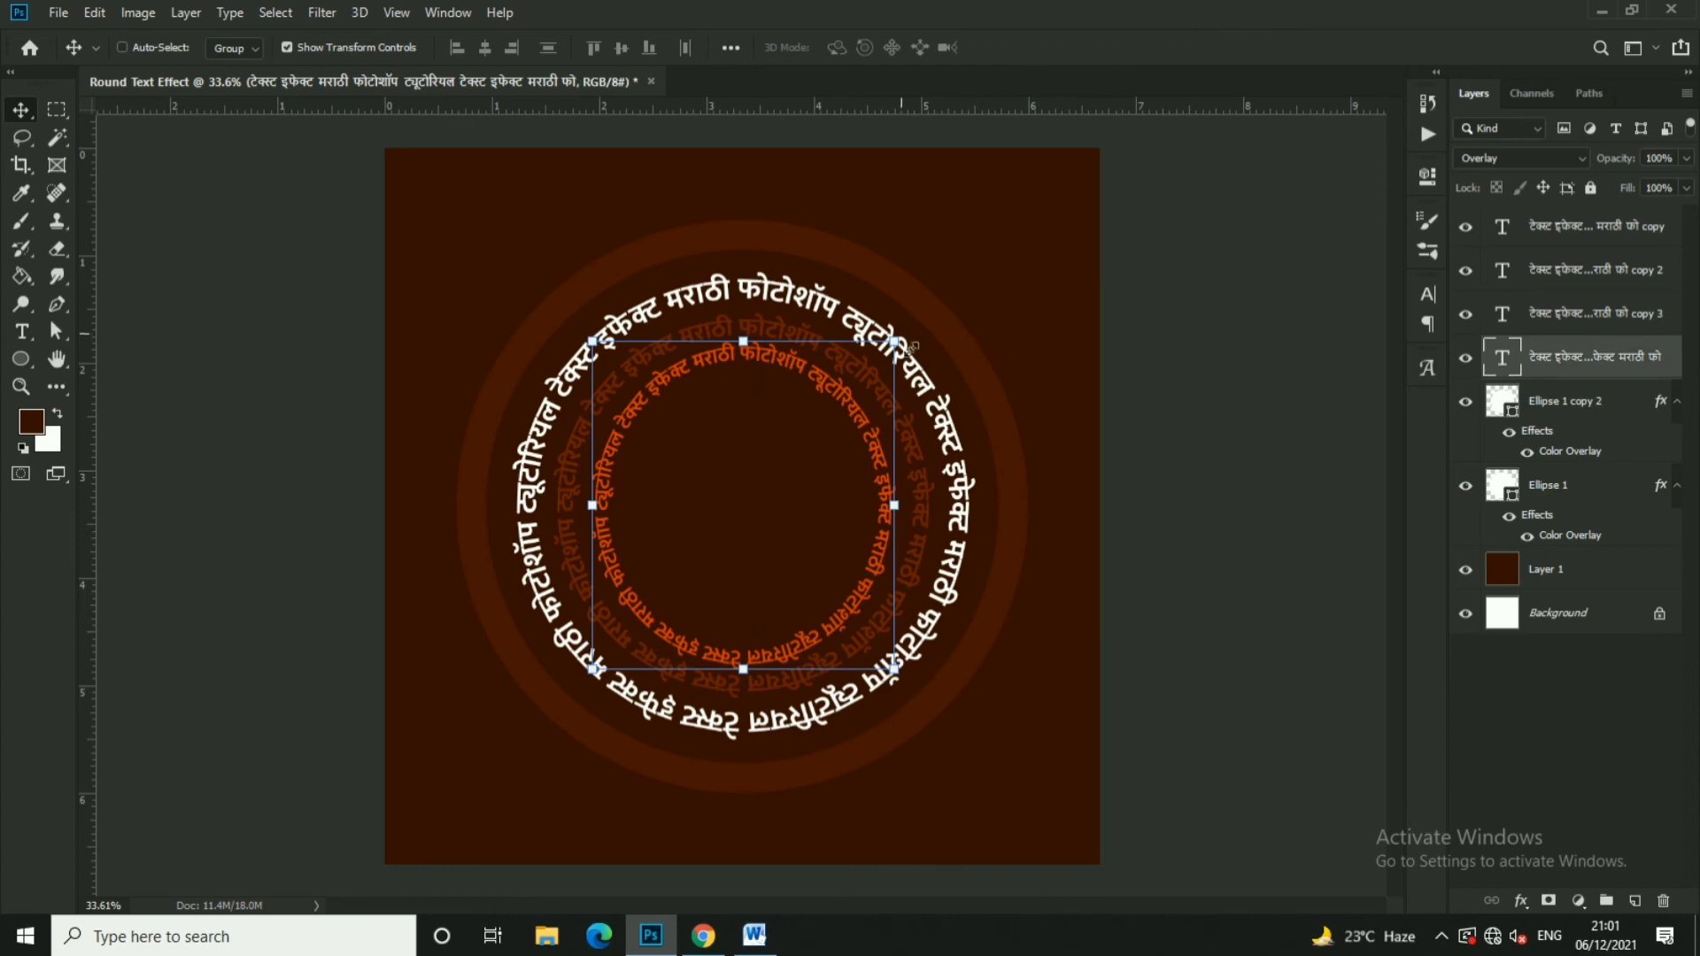
key(ctrl+t)
drag(888, 353, 868, 375)
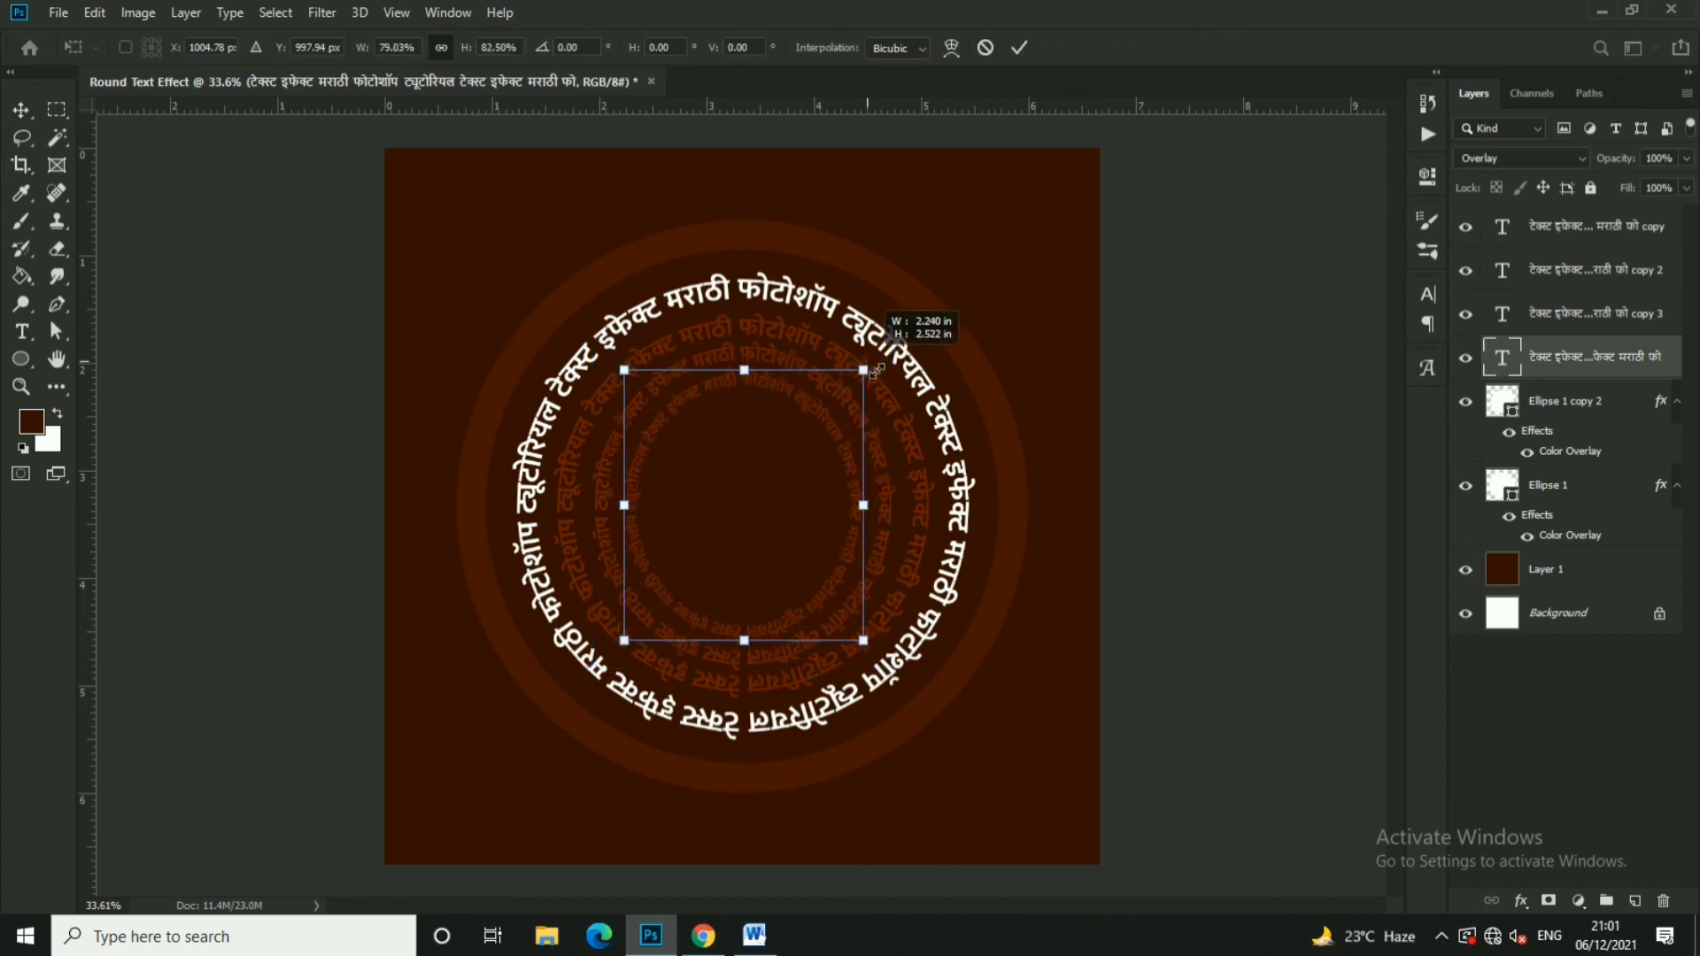
text(100)
key(Return)
scroll(1116, 368, down, 2)
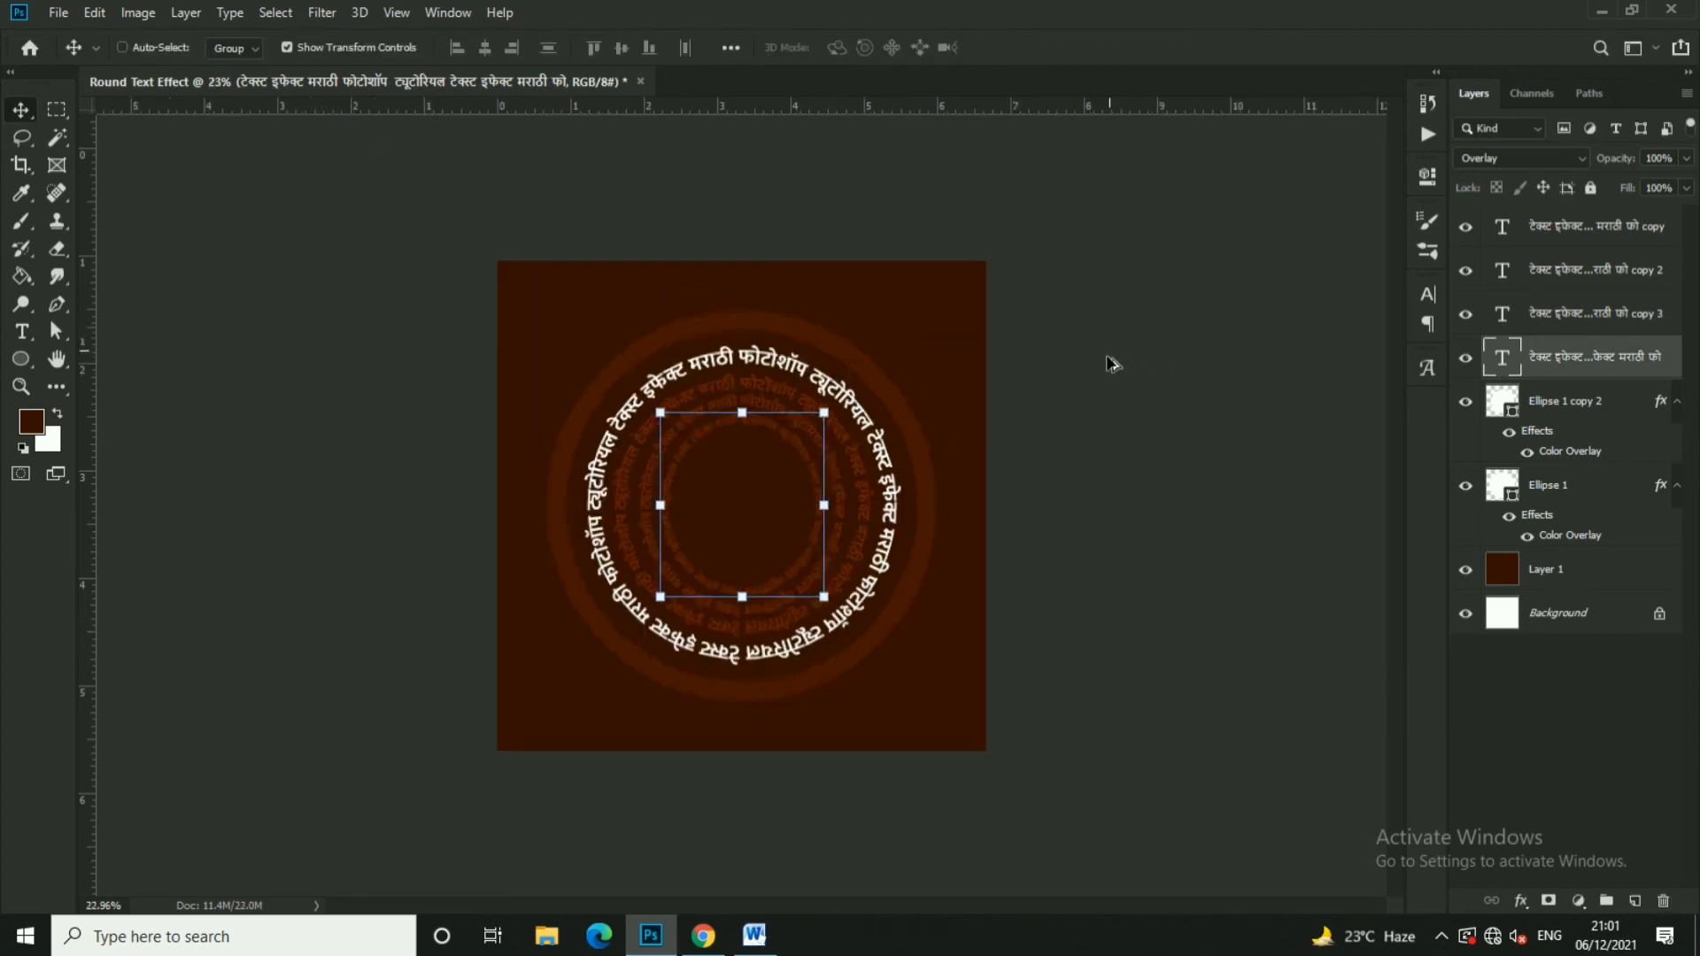
scroll(832, 531, up, 1)
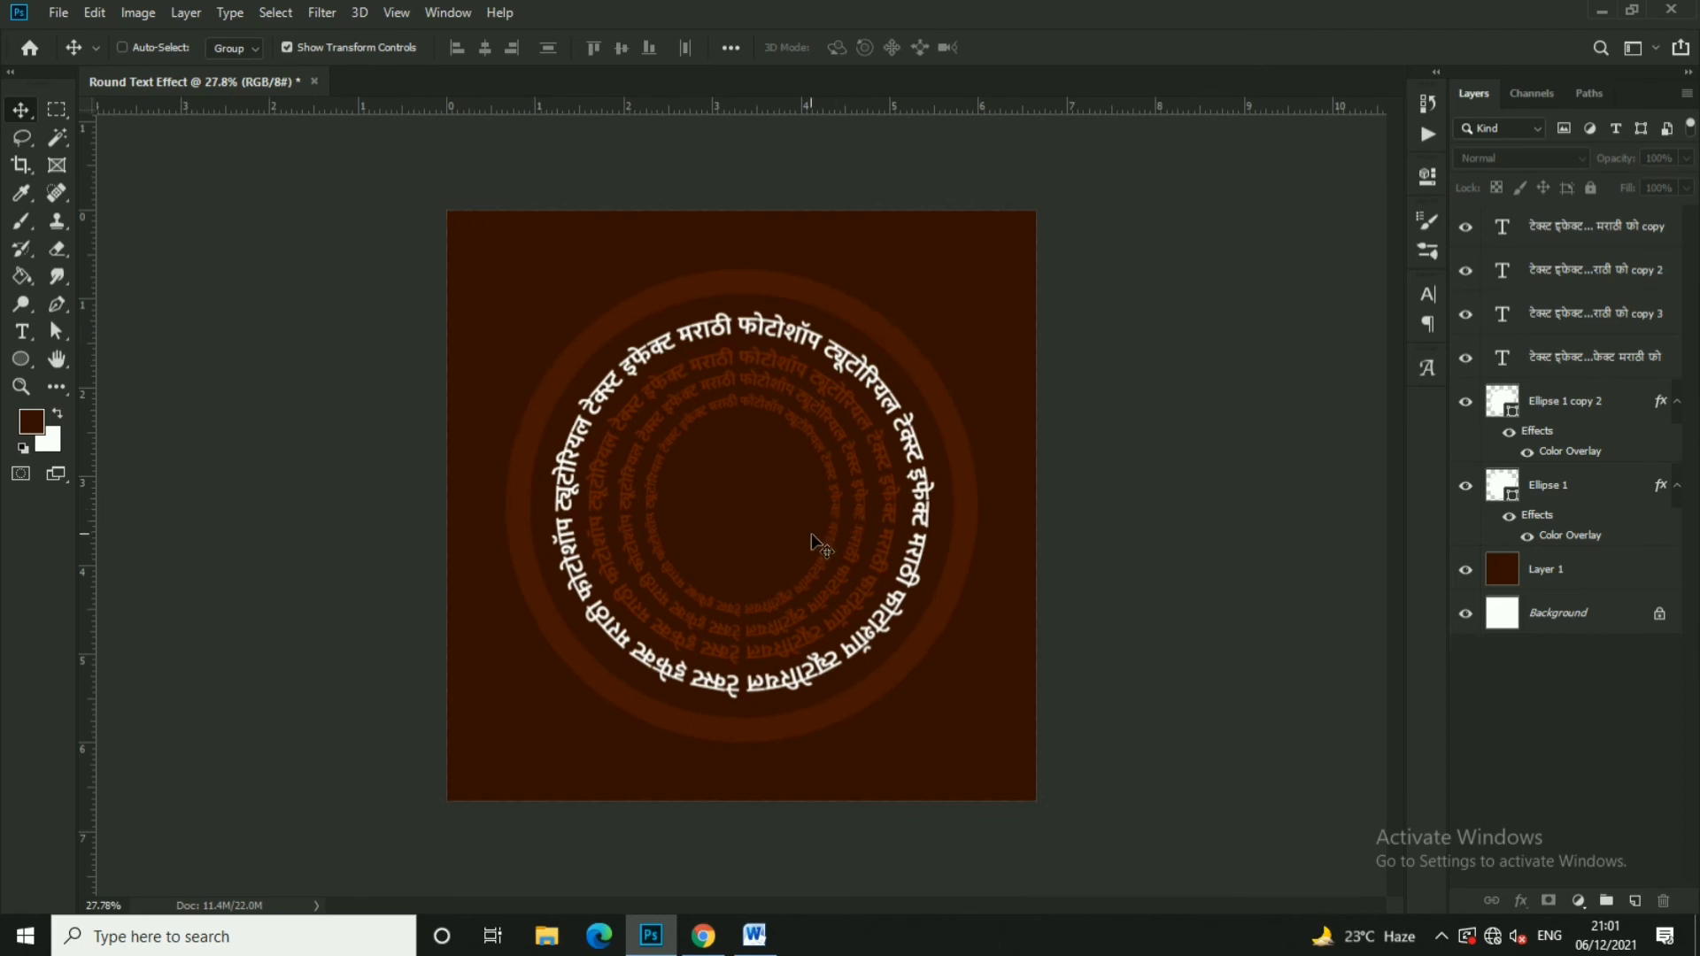
scroll(813, 540, up, 1)
scroll(808, 531, up, 1)
Open the outer text ring and exit unchanged, then select the innermost ring layer
double_click(1502, 227)
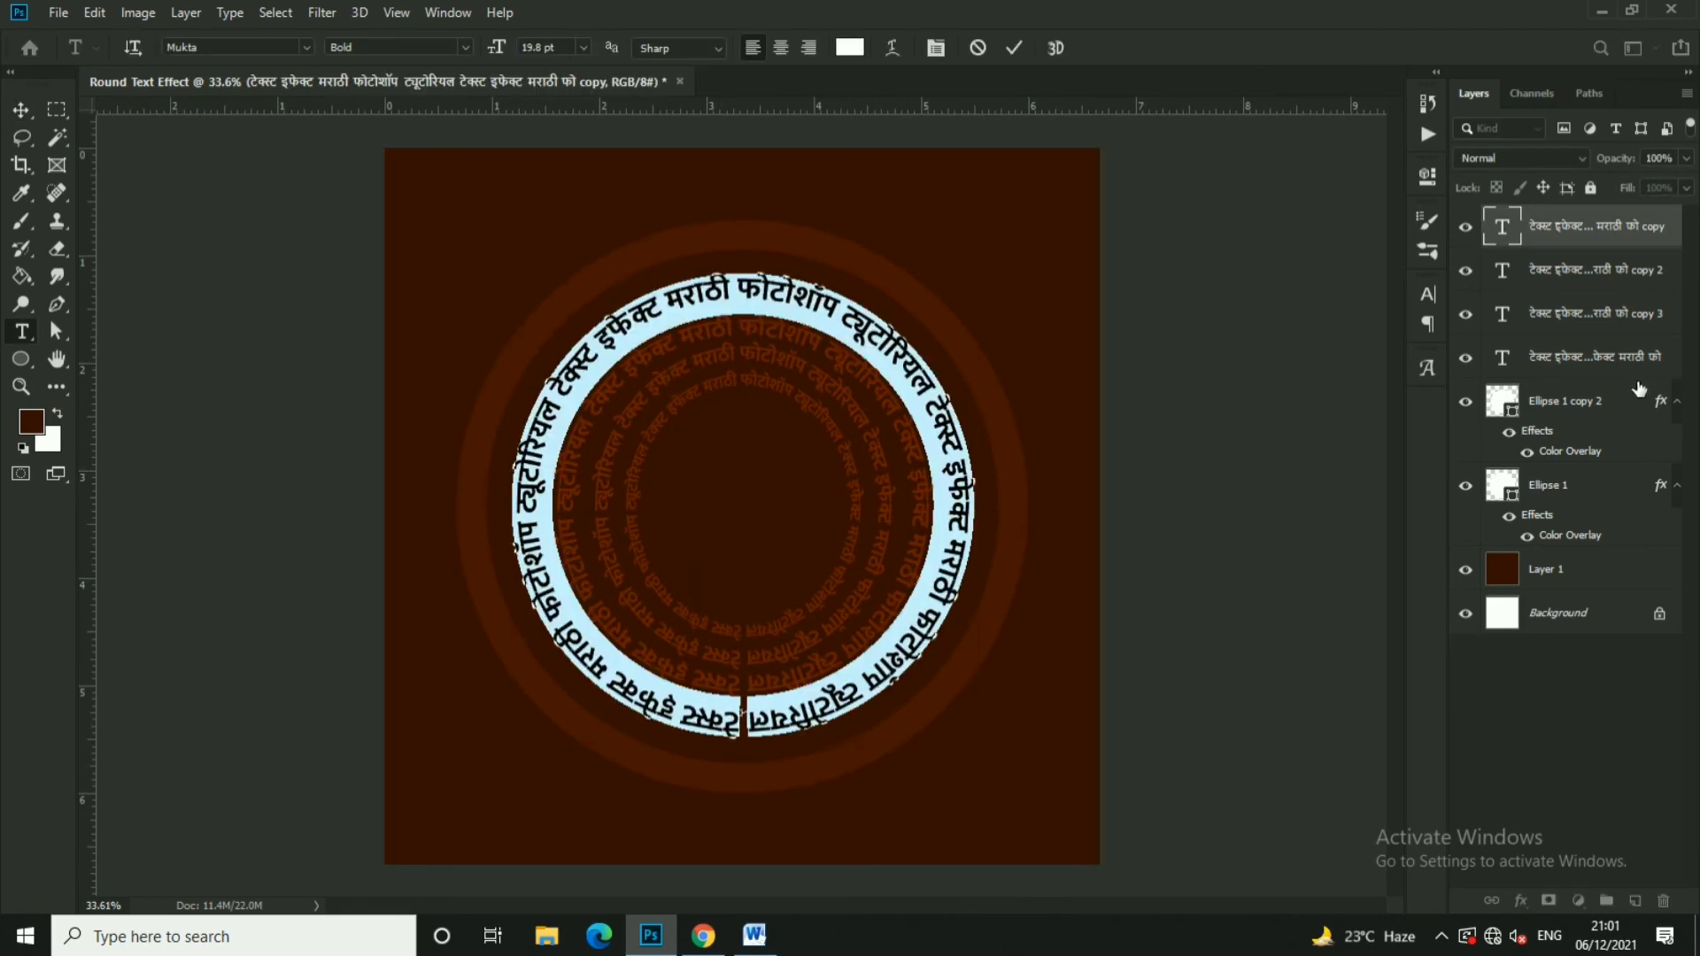
key(ctrl+Return)
key(v)
click(1683, 363)
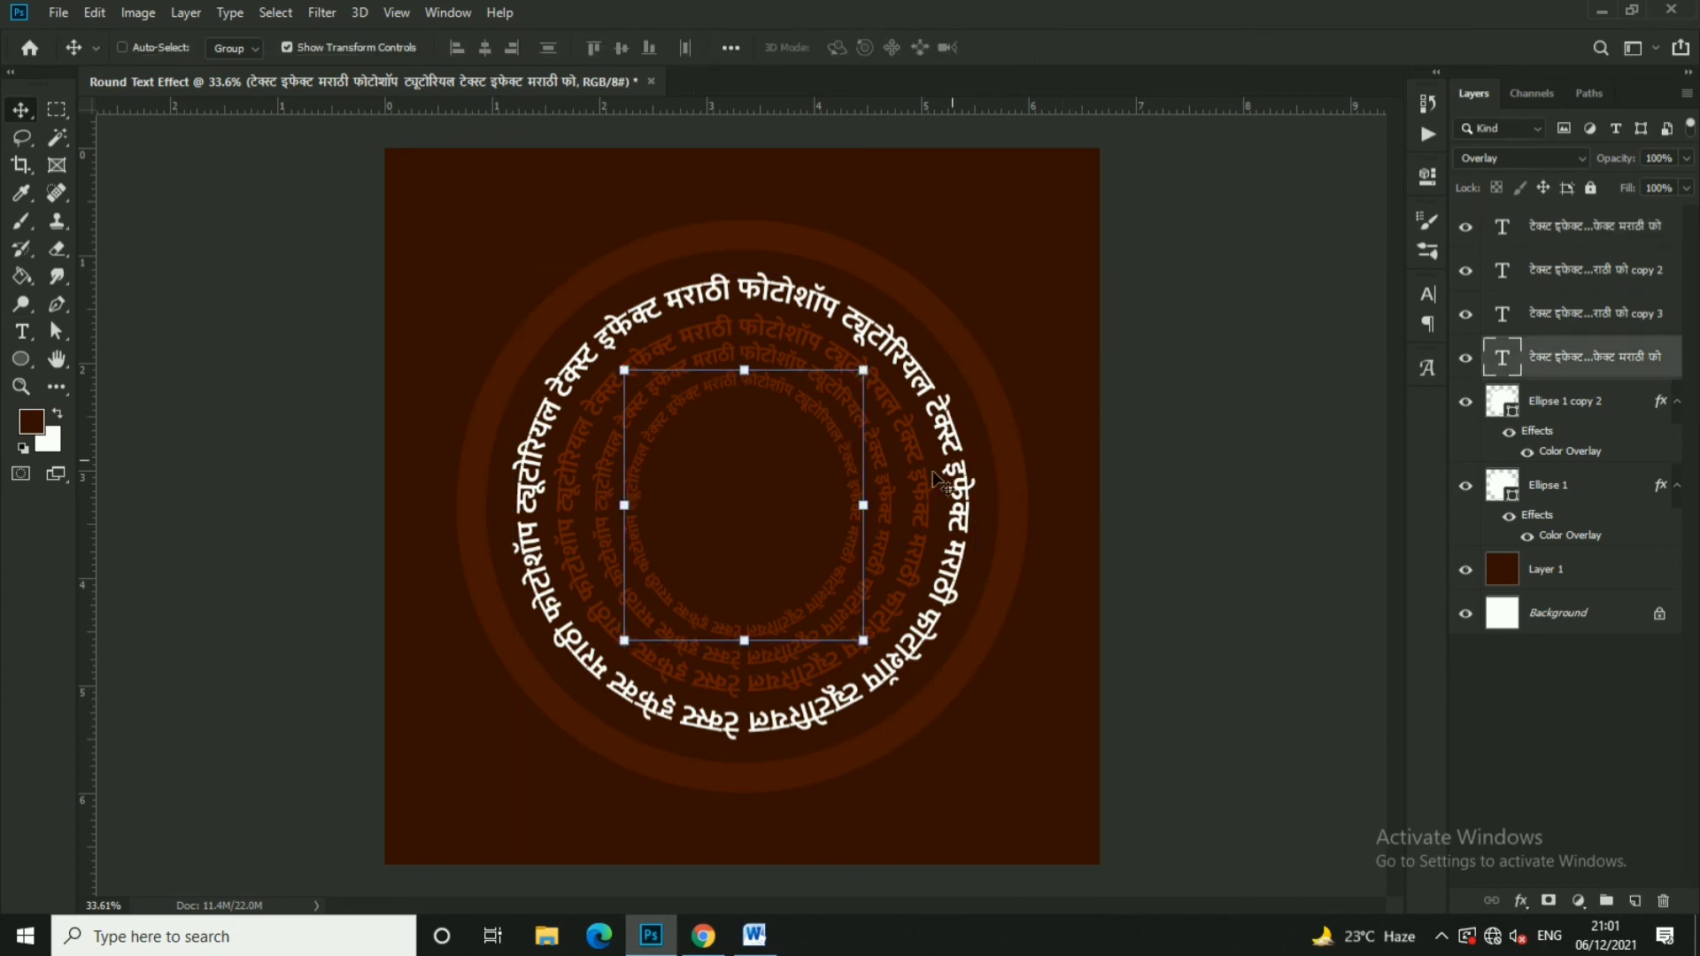
scroll(841, 530, up, 2)
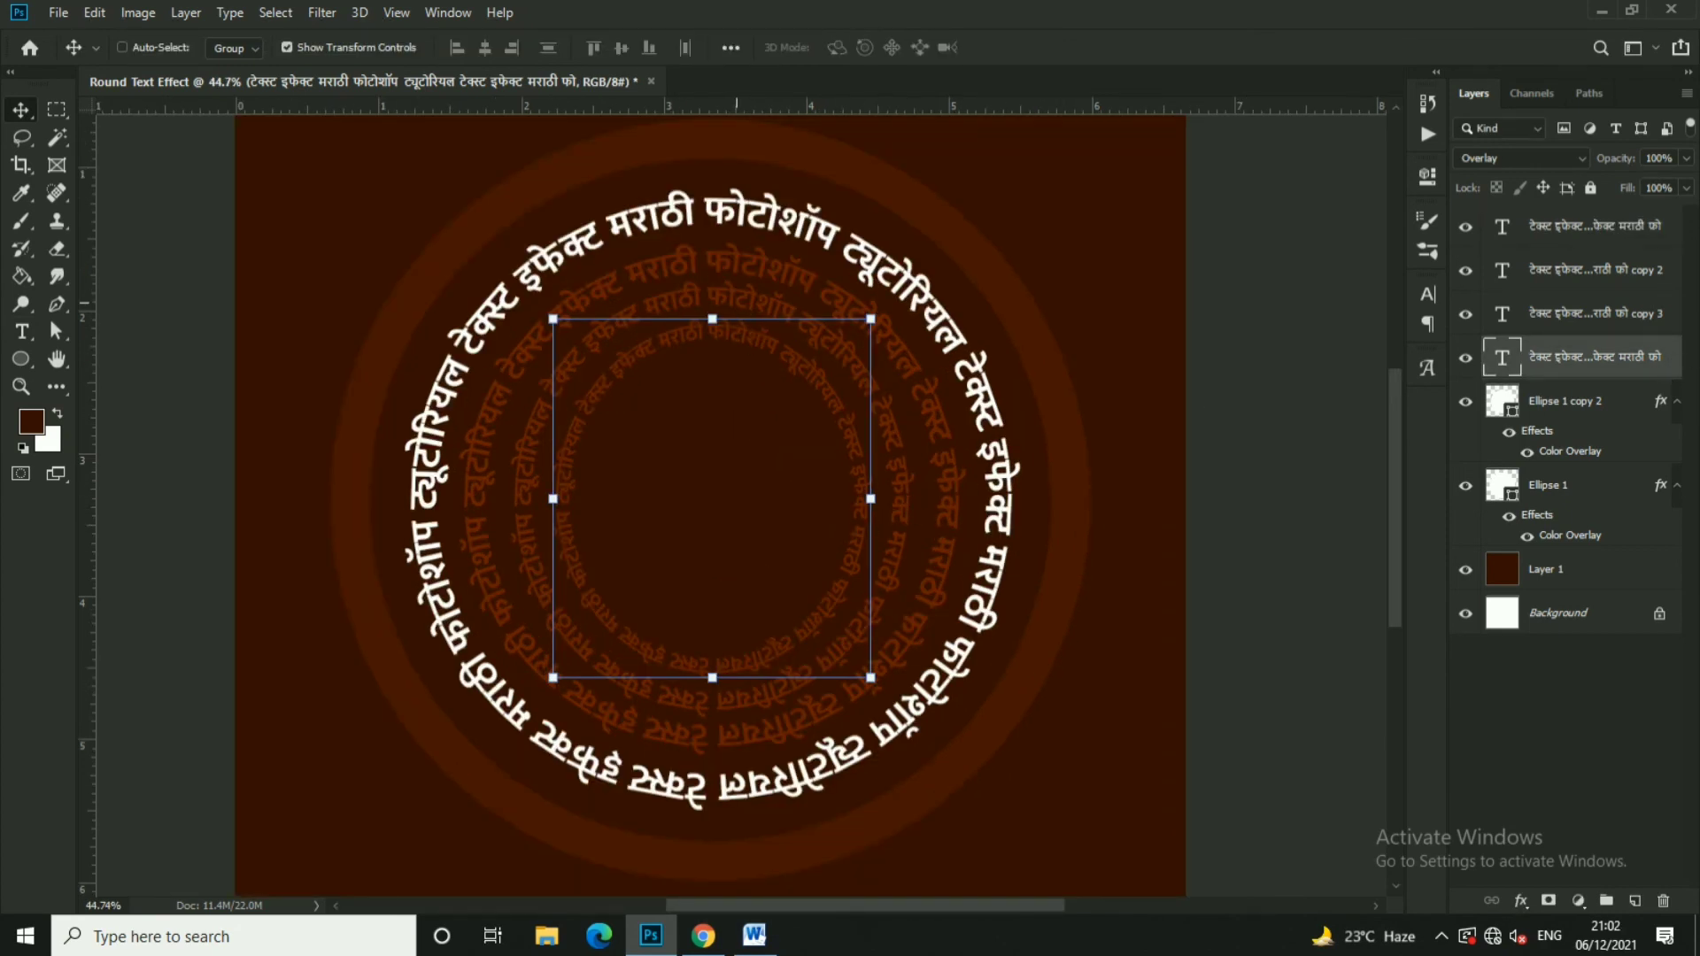
Toggle the guides to check the rings' centring, then select the fourth text ring layer
key(ctrl+semicolon)
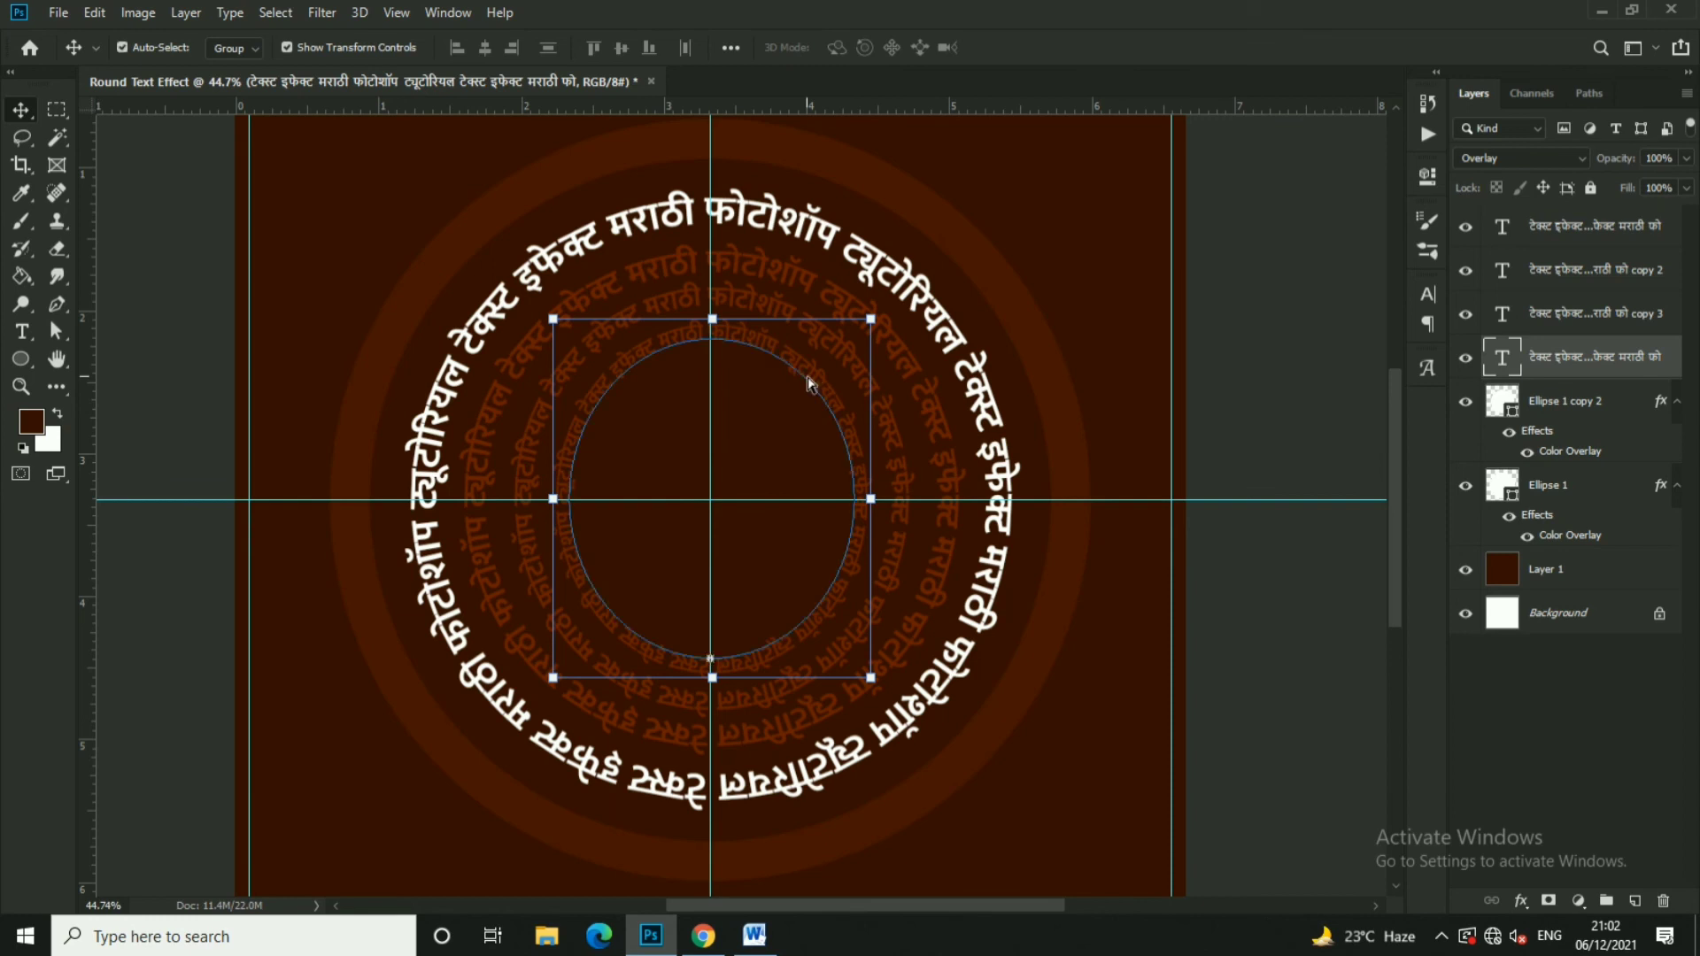
key(ctrl+semicolon)
key(ctrl+h)
key(ctrl+semicolon)
scroll(1187, 394, down, 1)
scroll(1081, 456, down, 2)
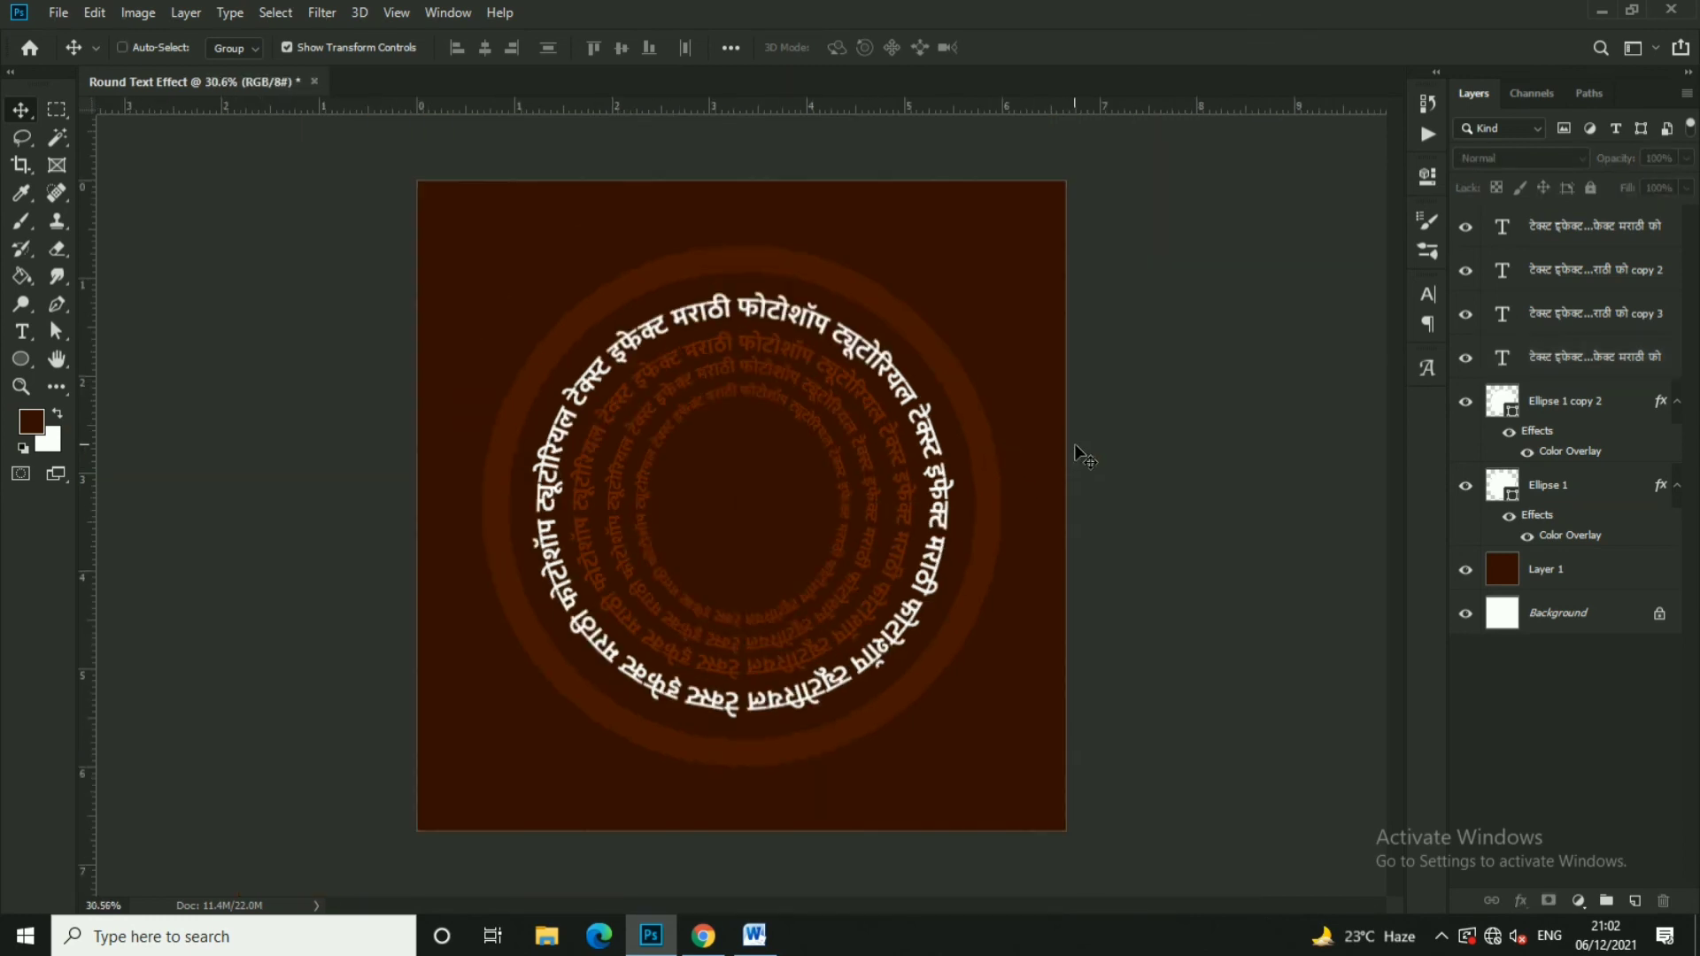
scroll(1023, 577, up, 1)
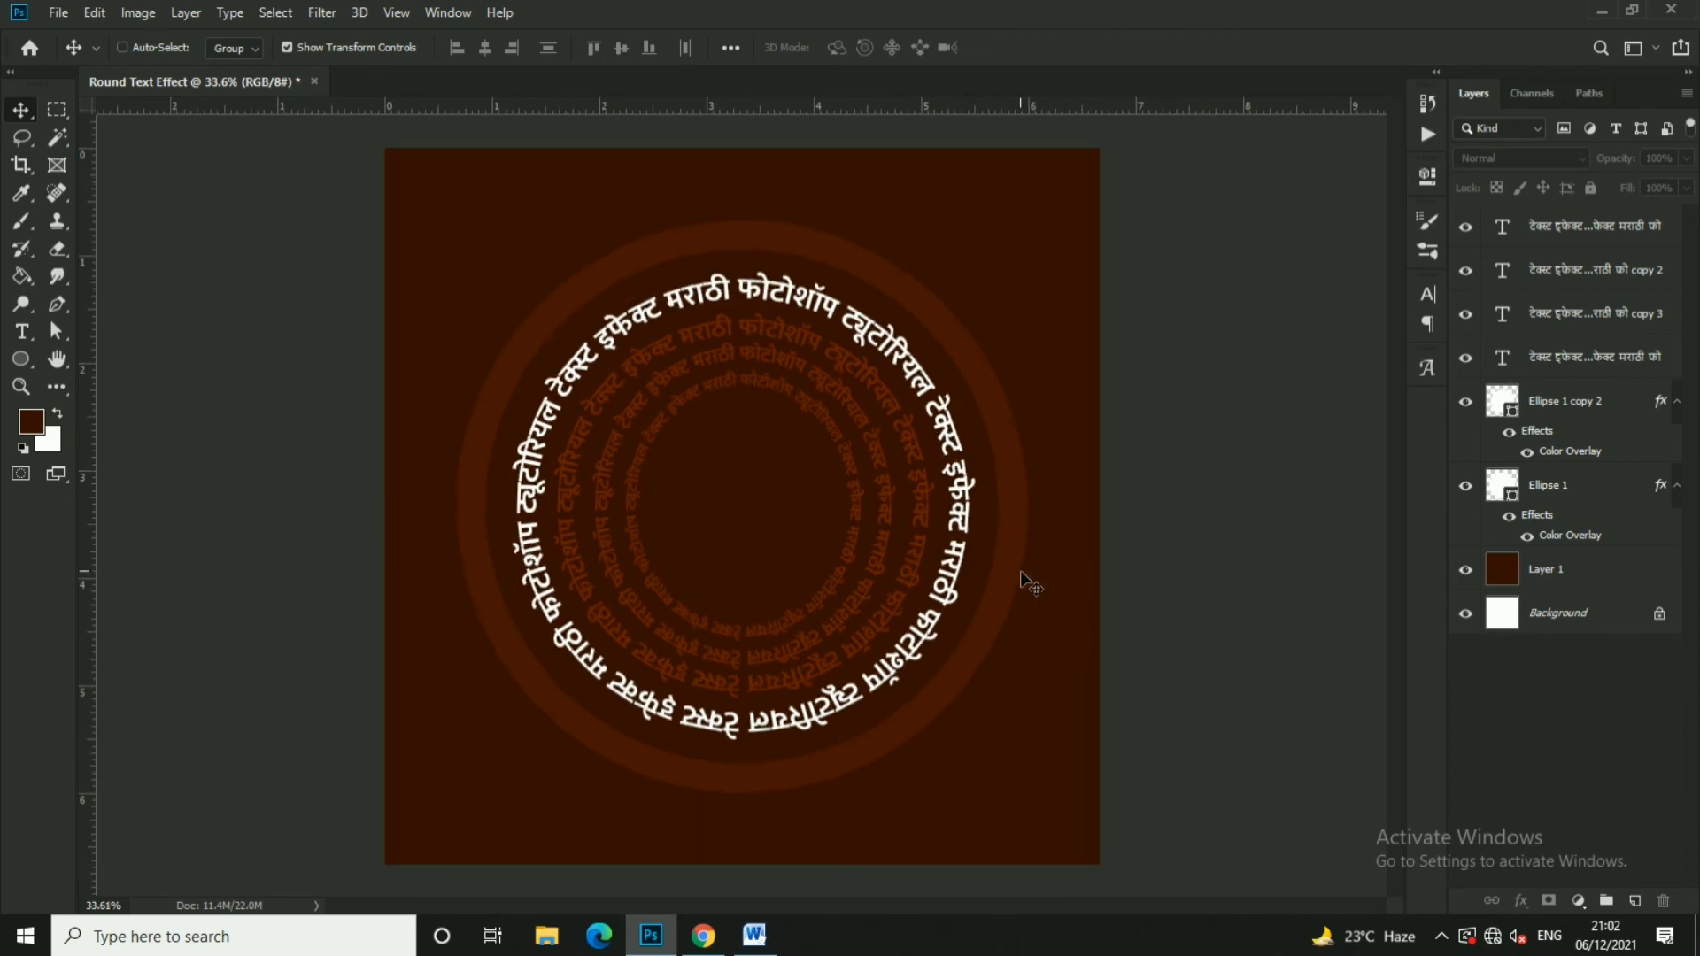
scroll(1027, 582, up, 1)
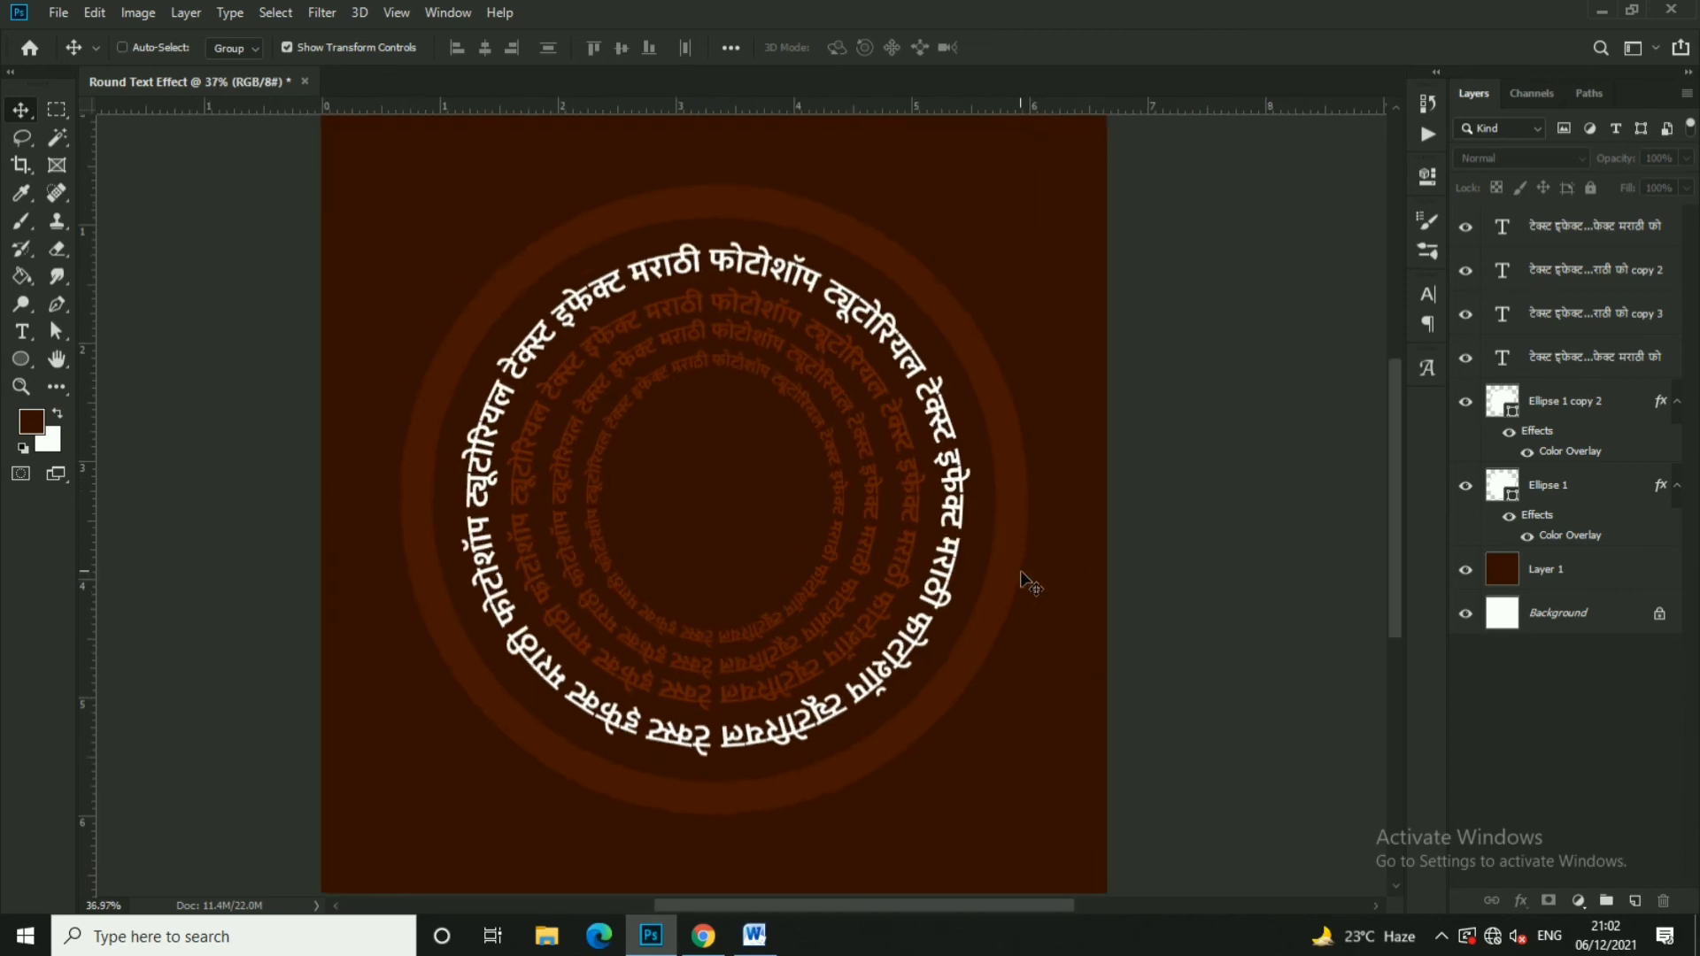
click(1662, 375)
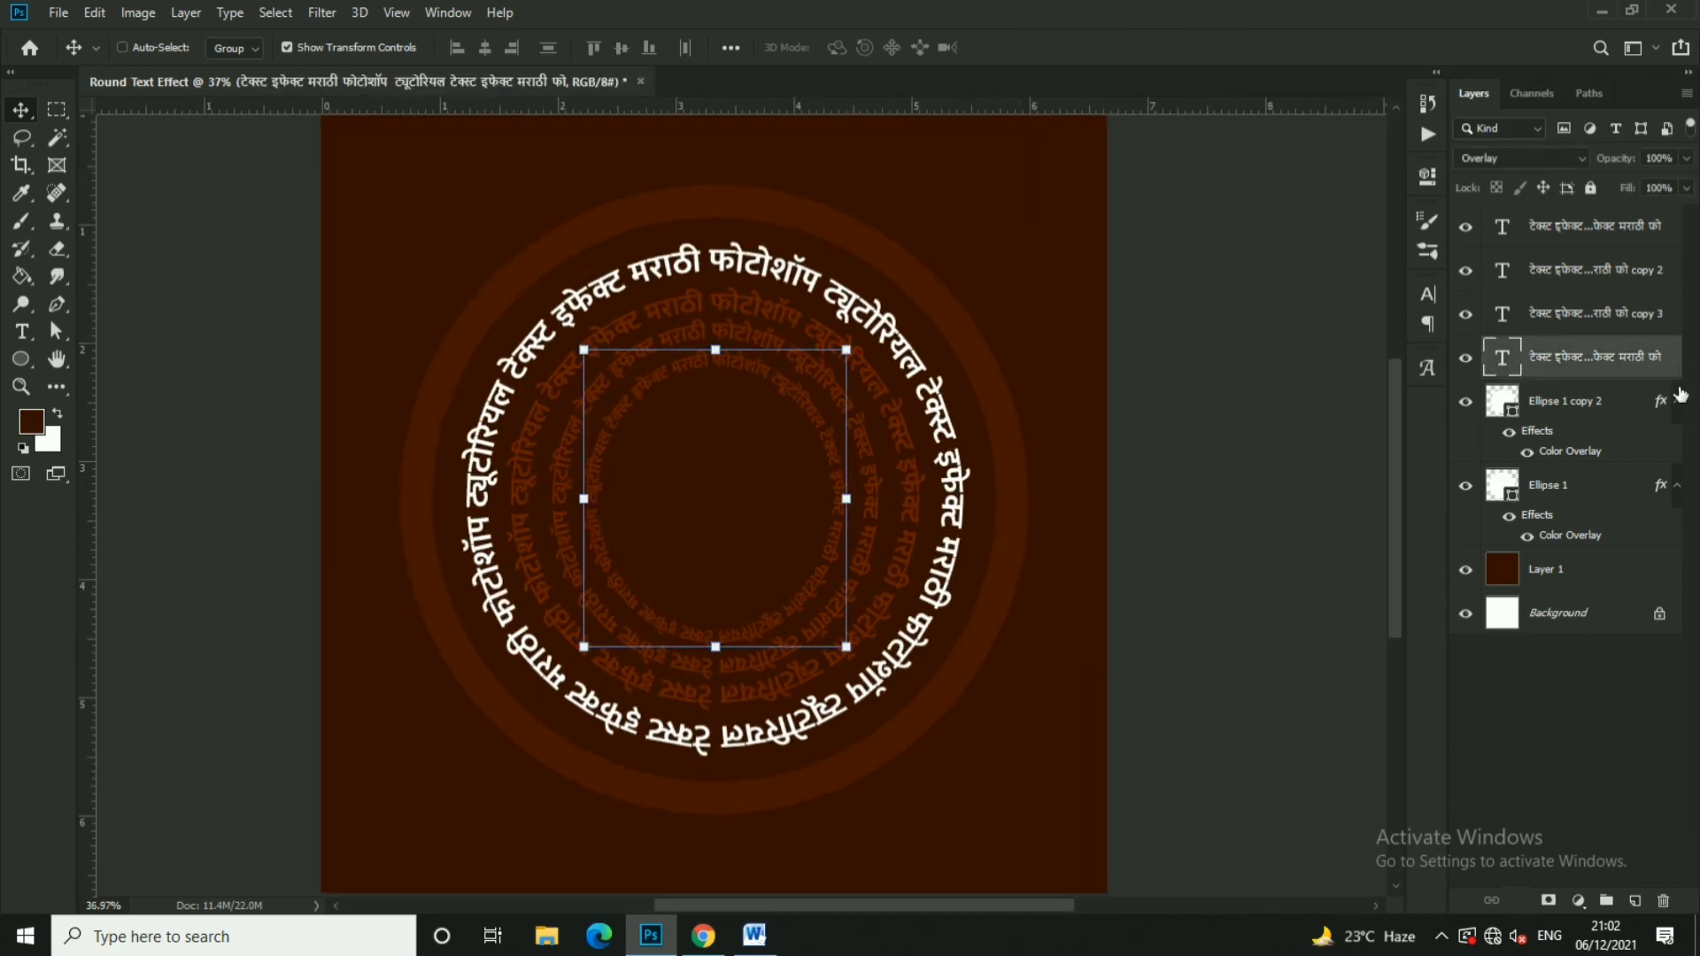
Duplicate the text ring twice, shrinking each copy into a smaller inner ring
key(ctrl+j)
key(ctrl+t)
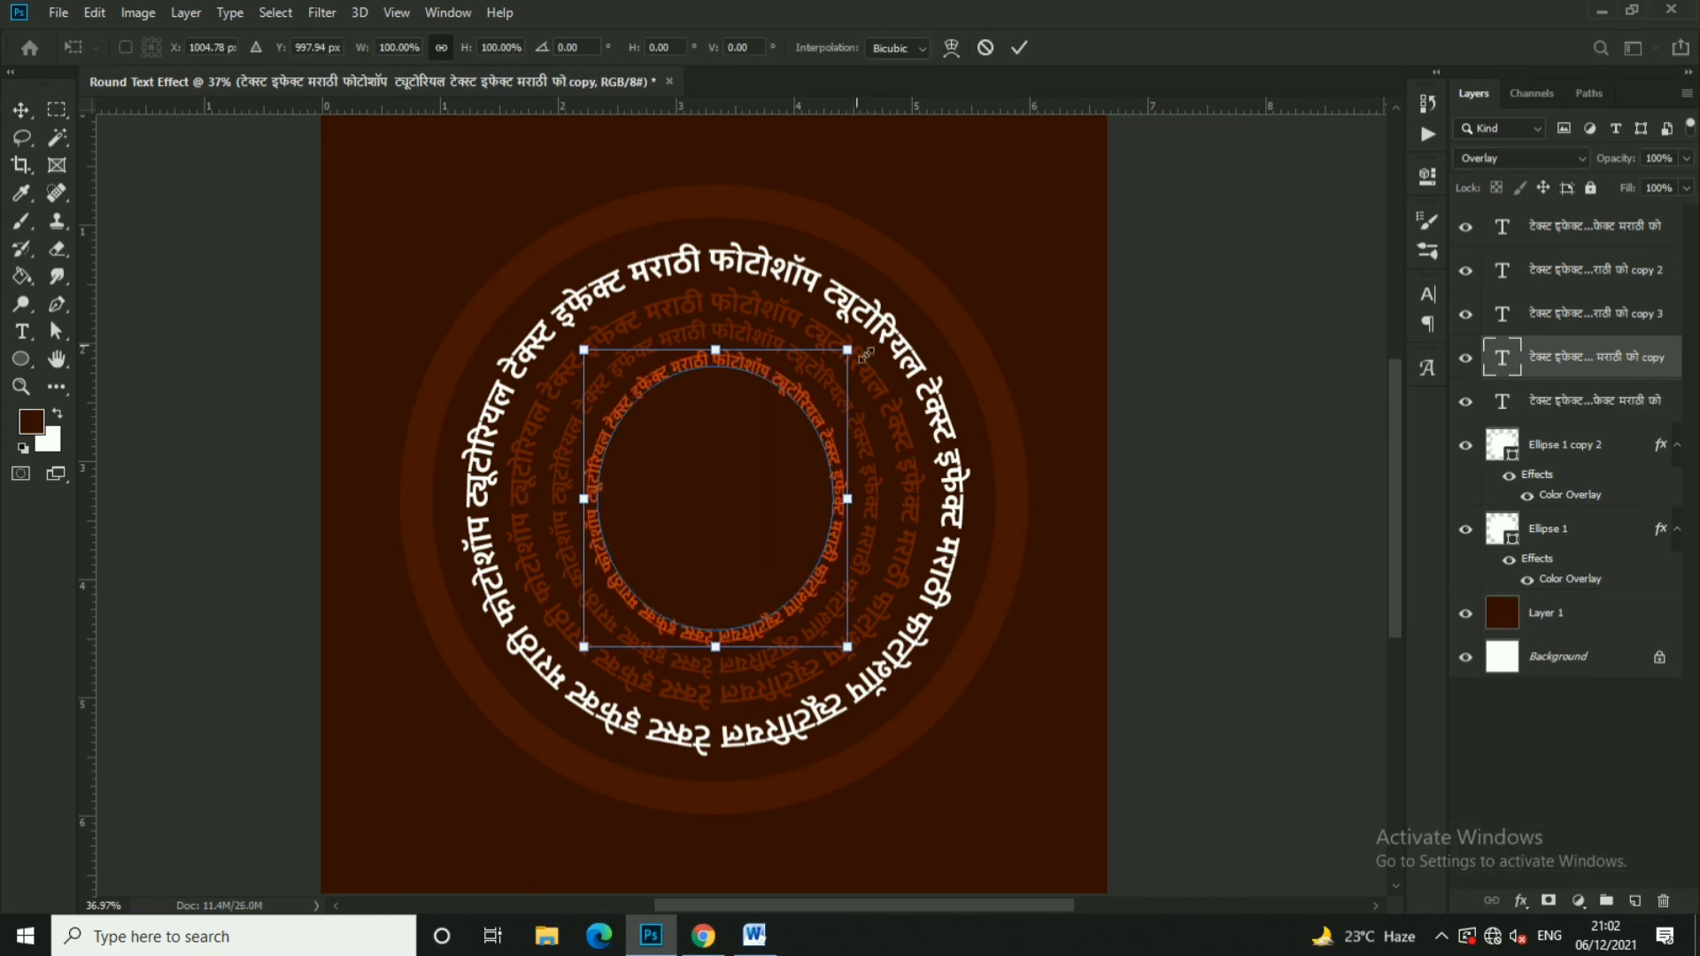
drag(865, 355, 842, 384)
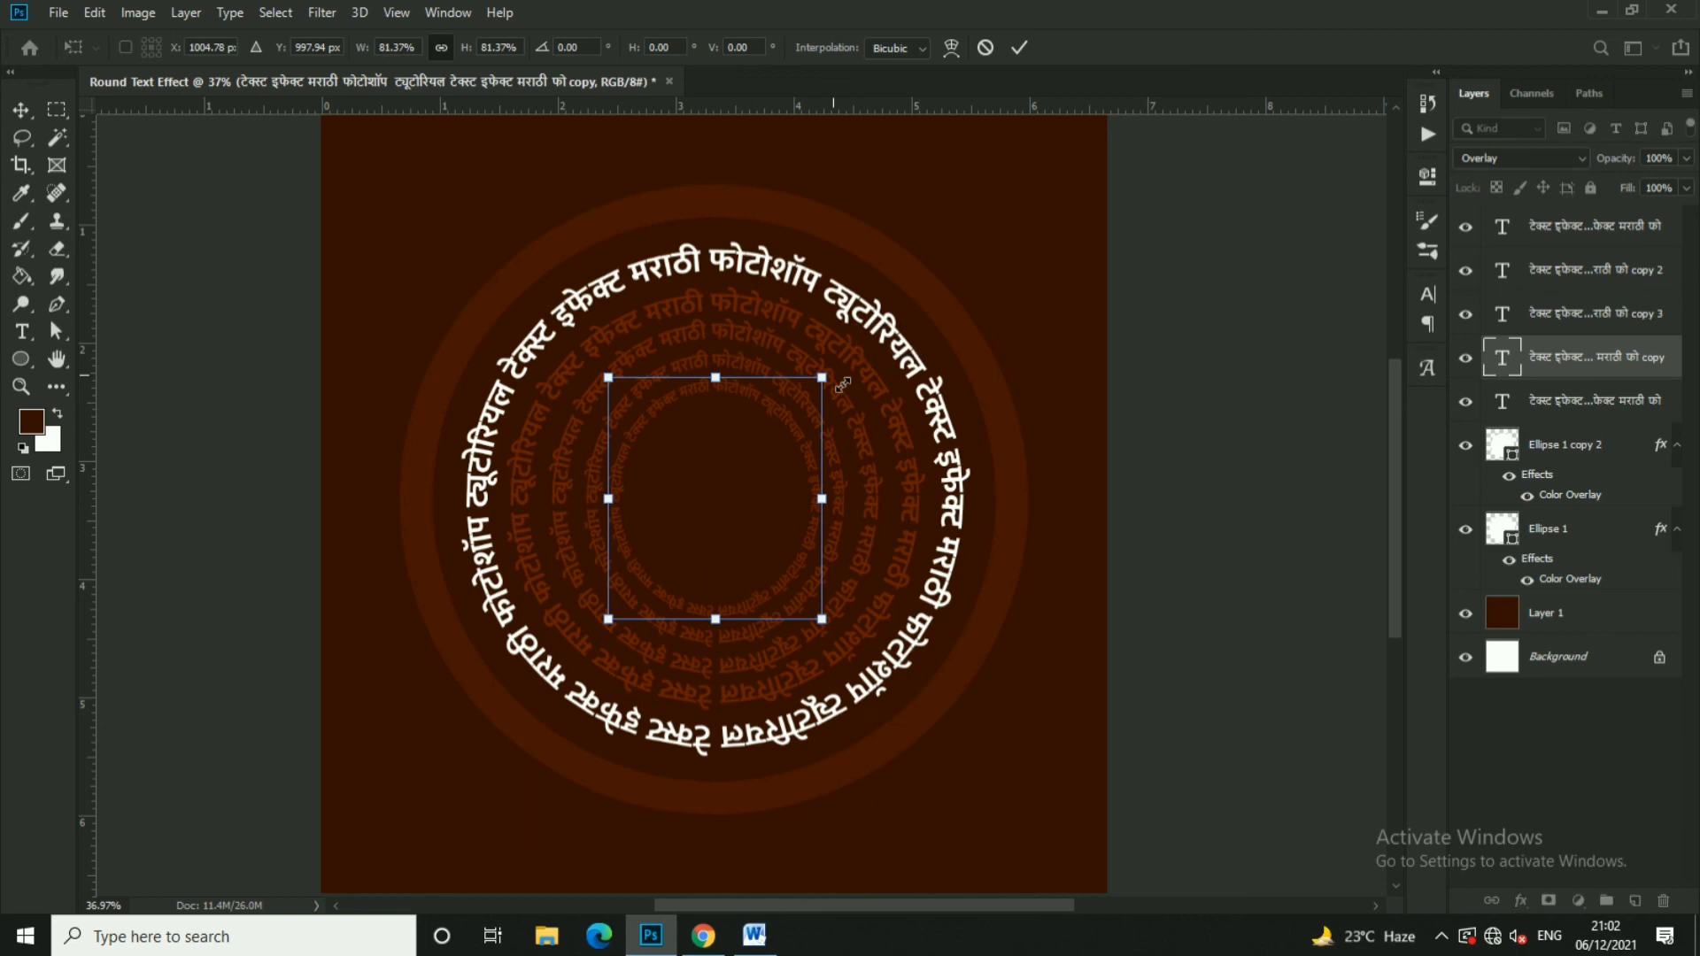
key(Return)
mouse_move(1682, 400)
mouse_down()
mouse_move(1656, 903)
mouse_move(1634, 900)
mouse_up()
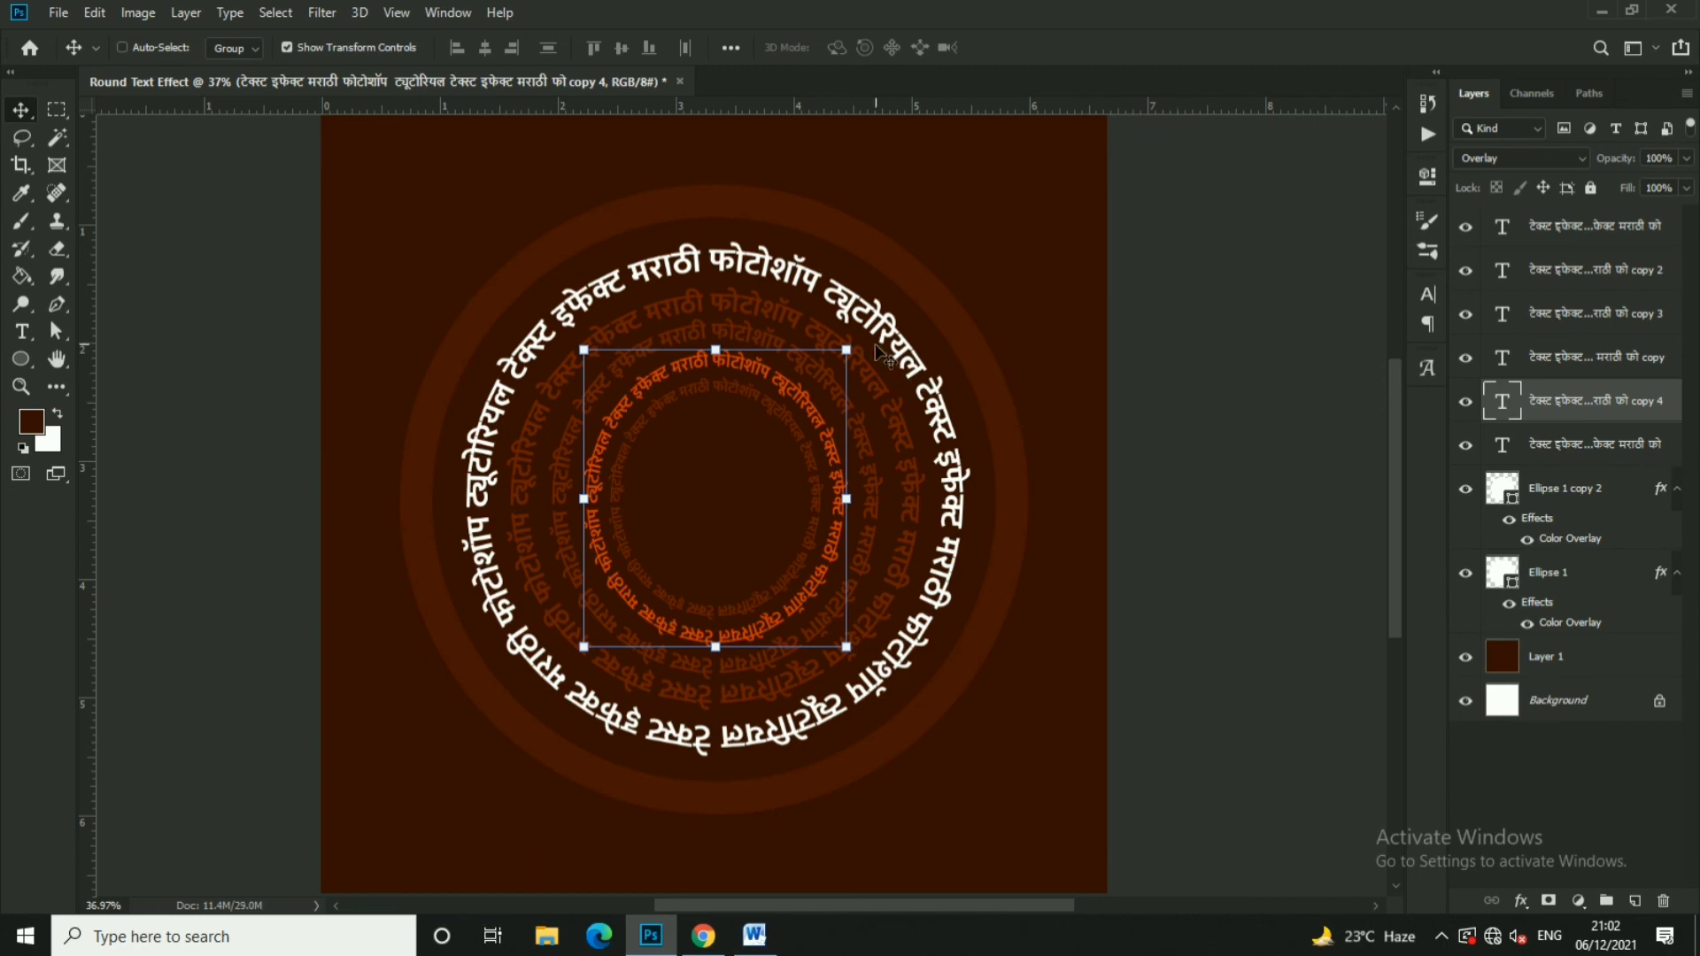
drag(846, 350, 822, 412)
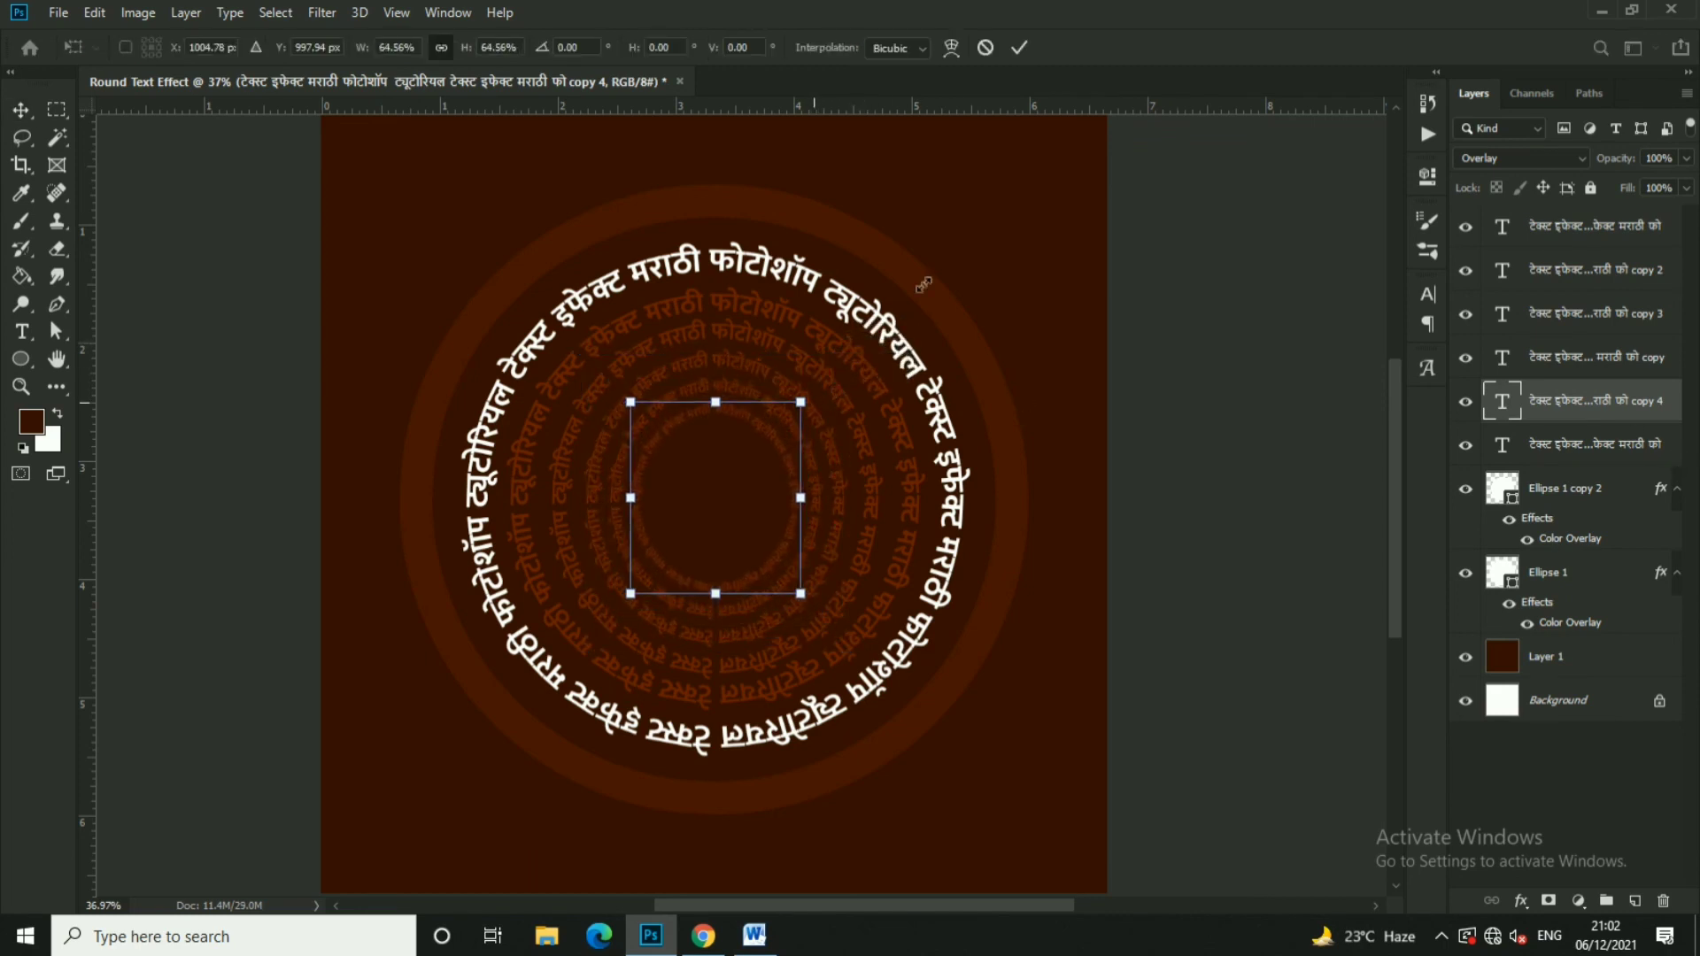
click(1020, 47)
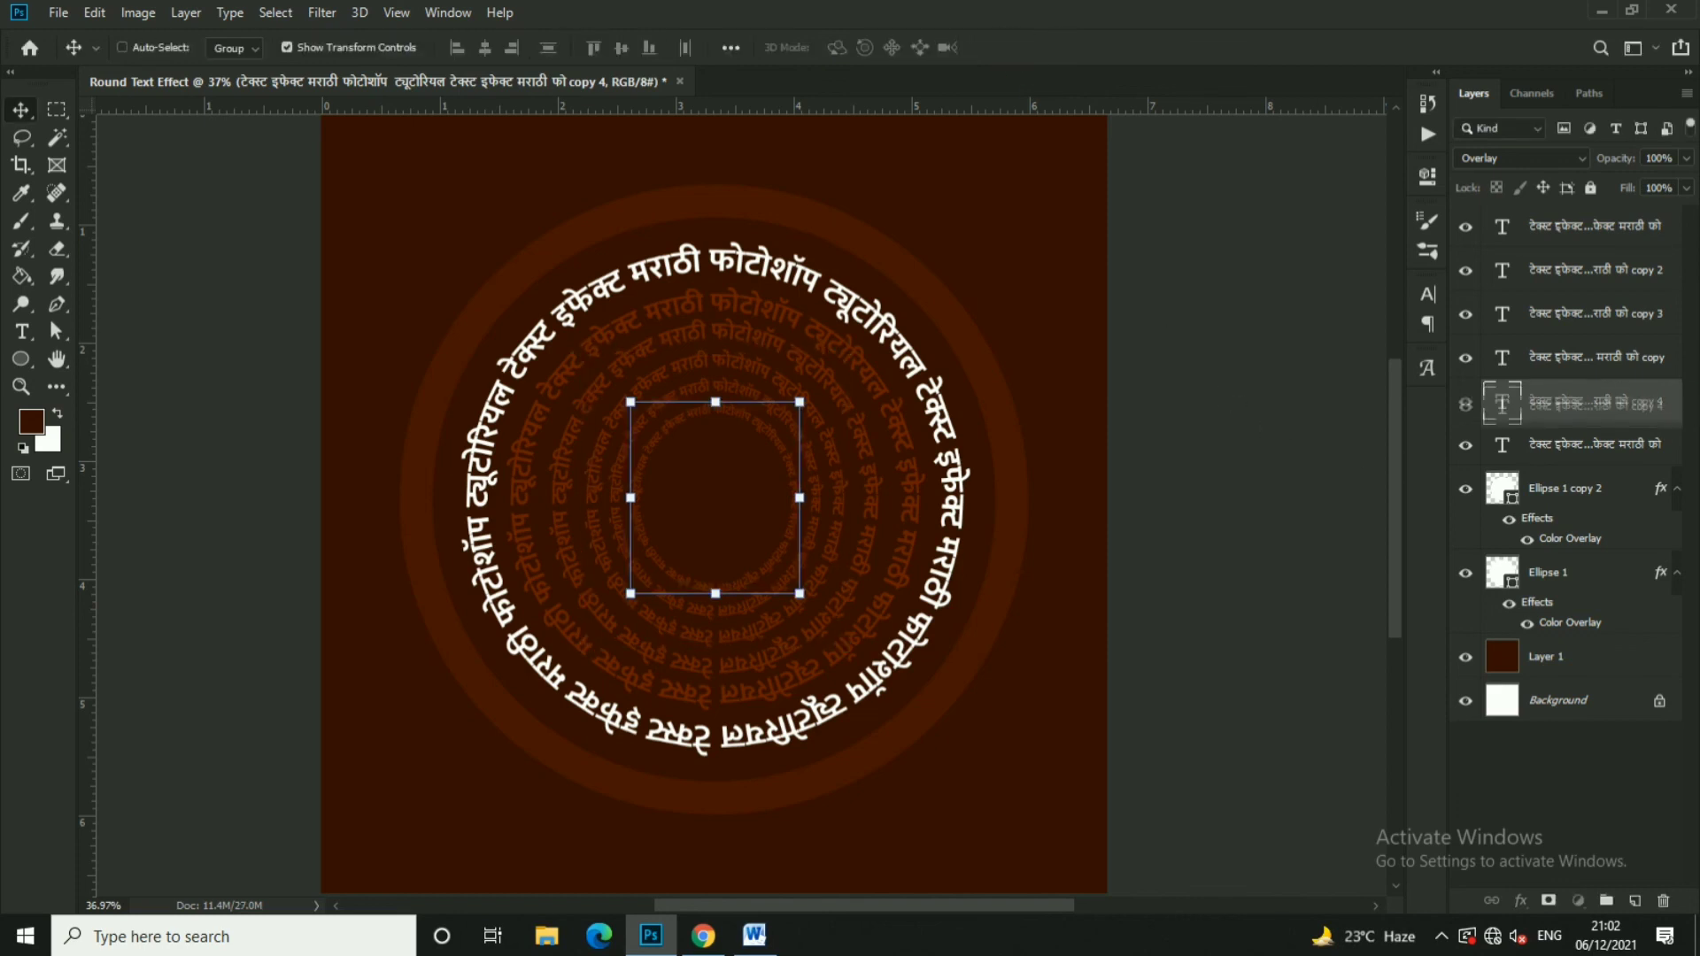
Add another shrunken copy, then duplicate copy 4, move it below the other rings, and shrink it tighter
key(ctrl+j)
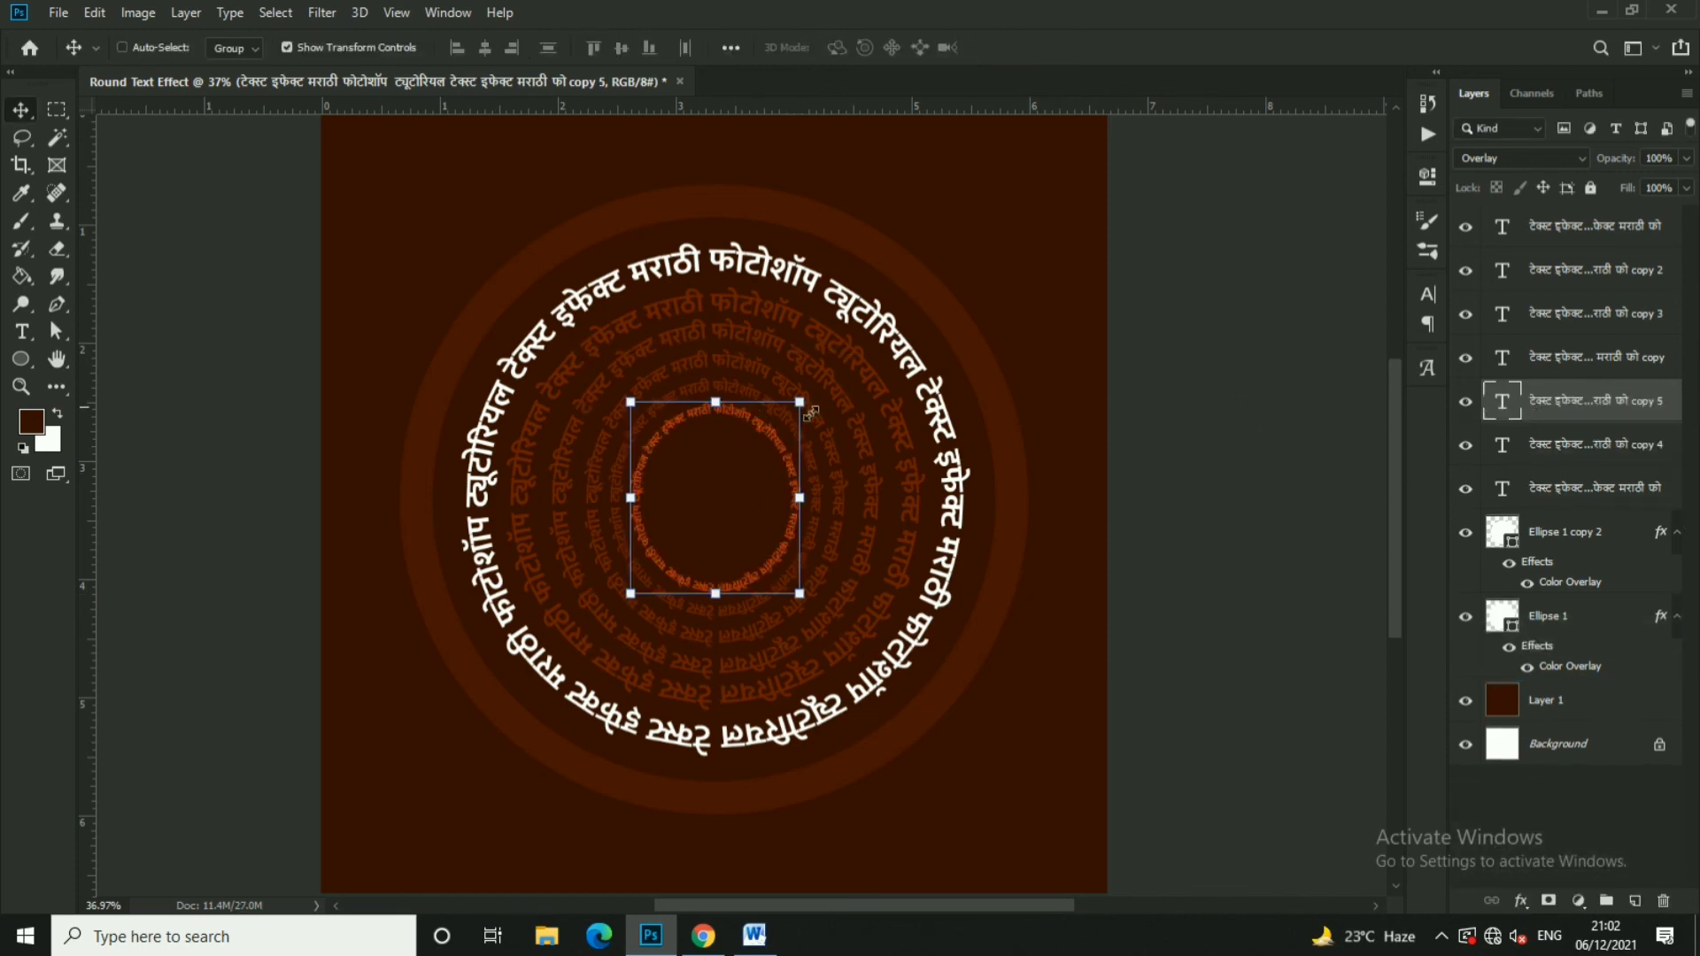
mouse_move(799, 401)
mouse_down()
mouse_move(796, 433)
mouse_move(800, 401)
mouse_up()
click(1019, 47)
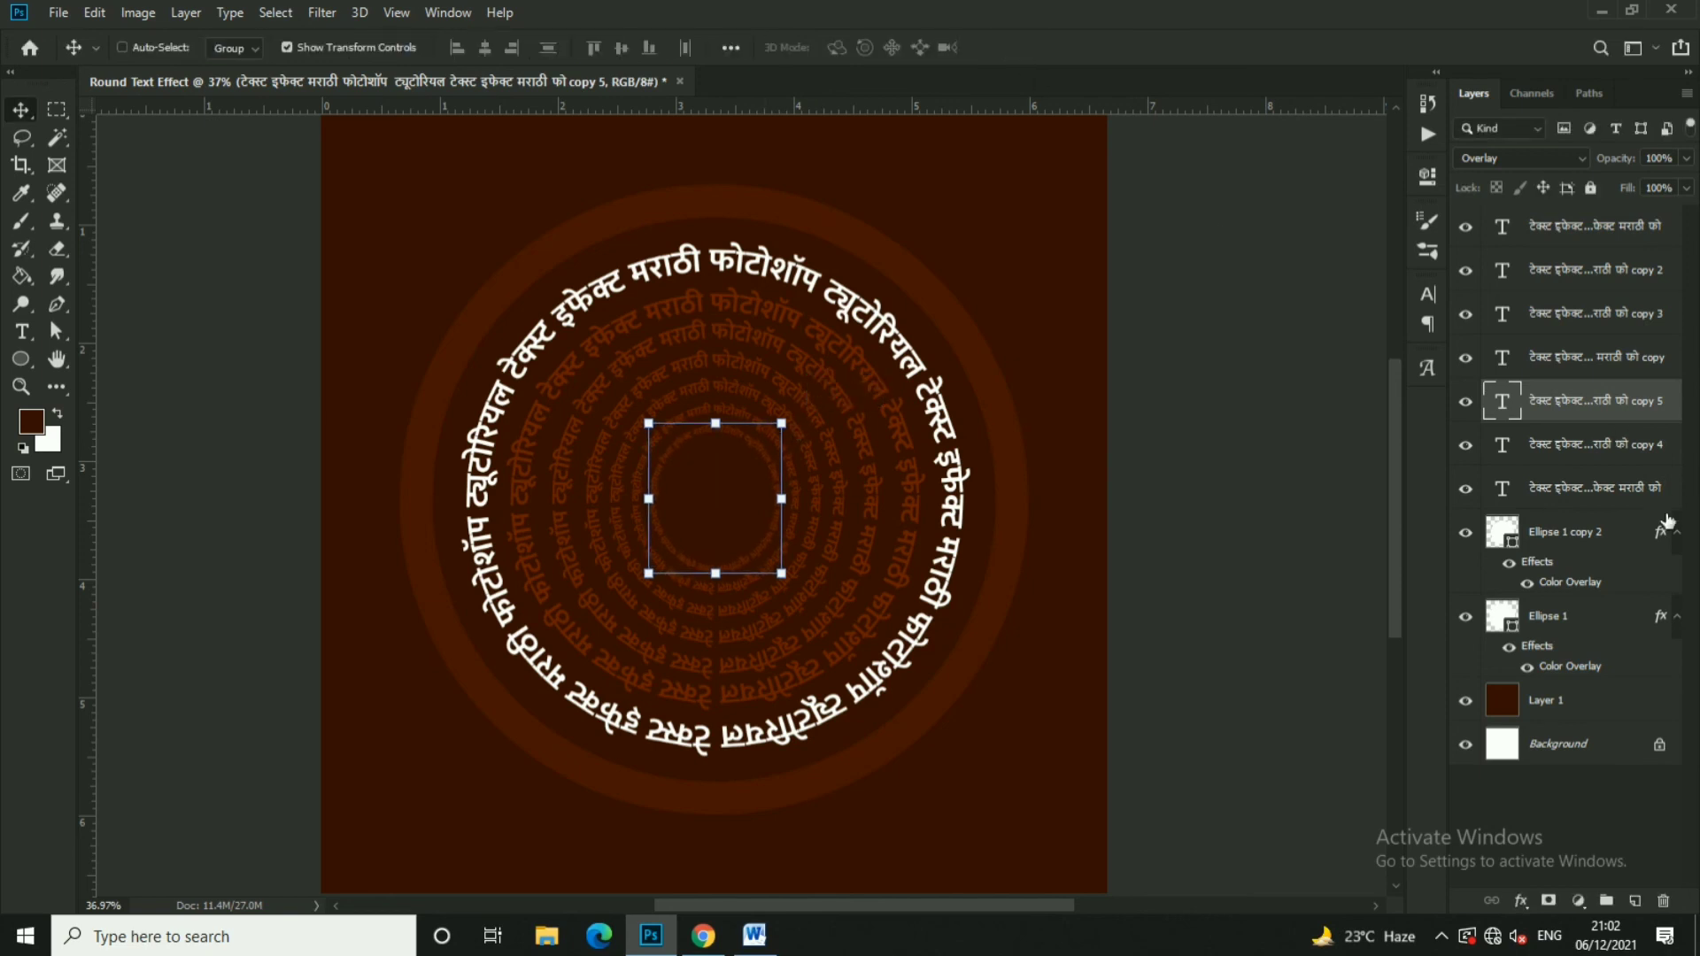
click(1681, 501)
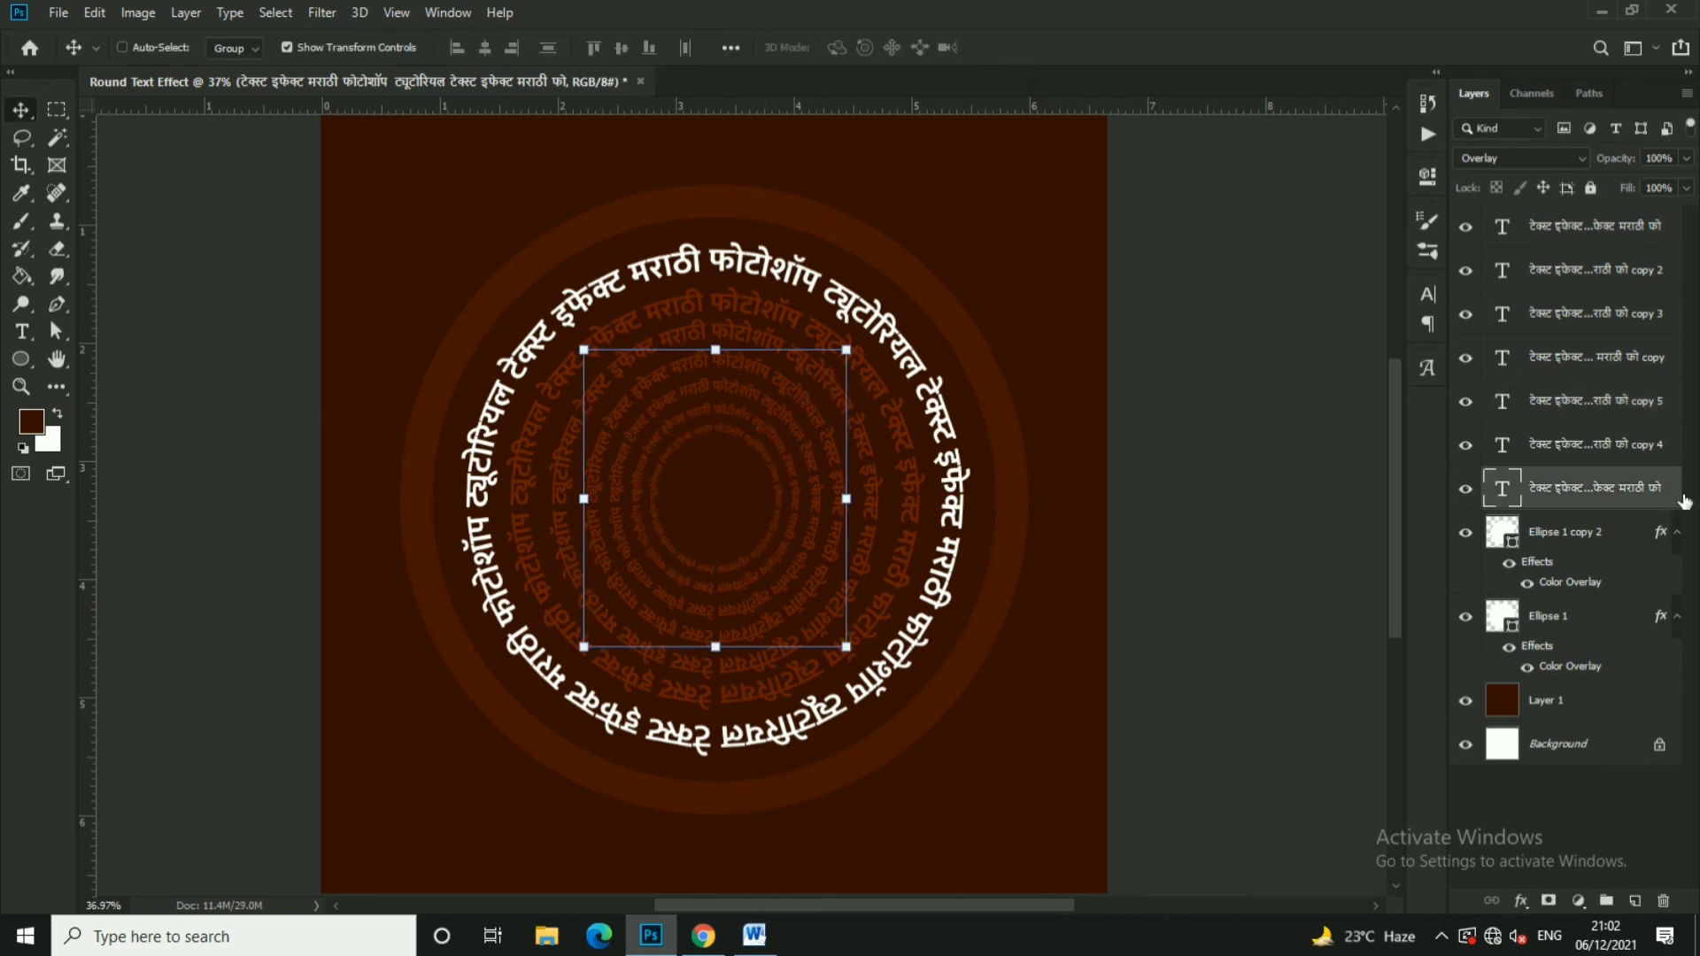
click(1672, 443)
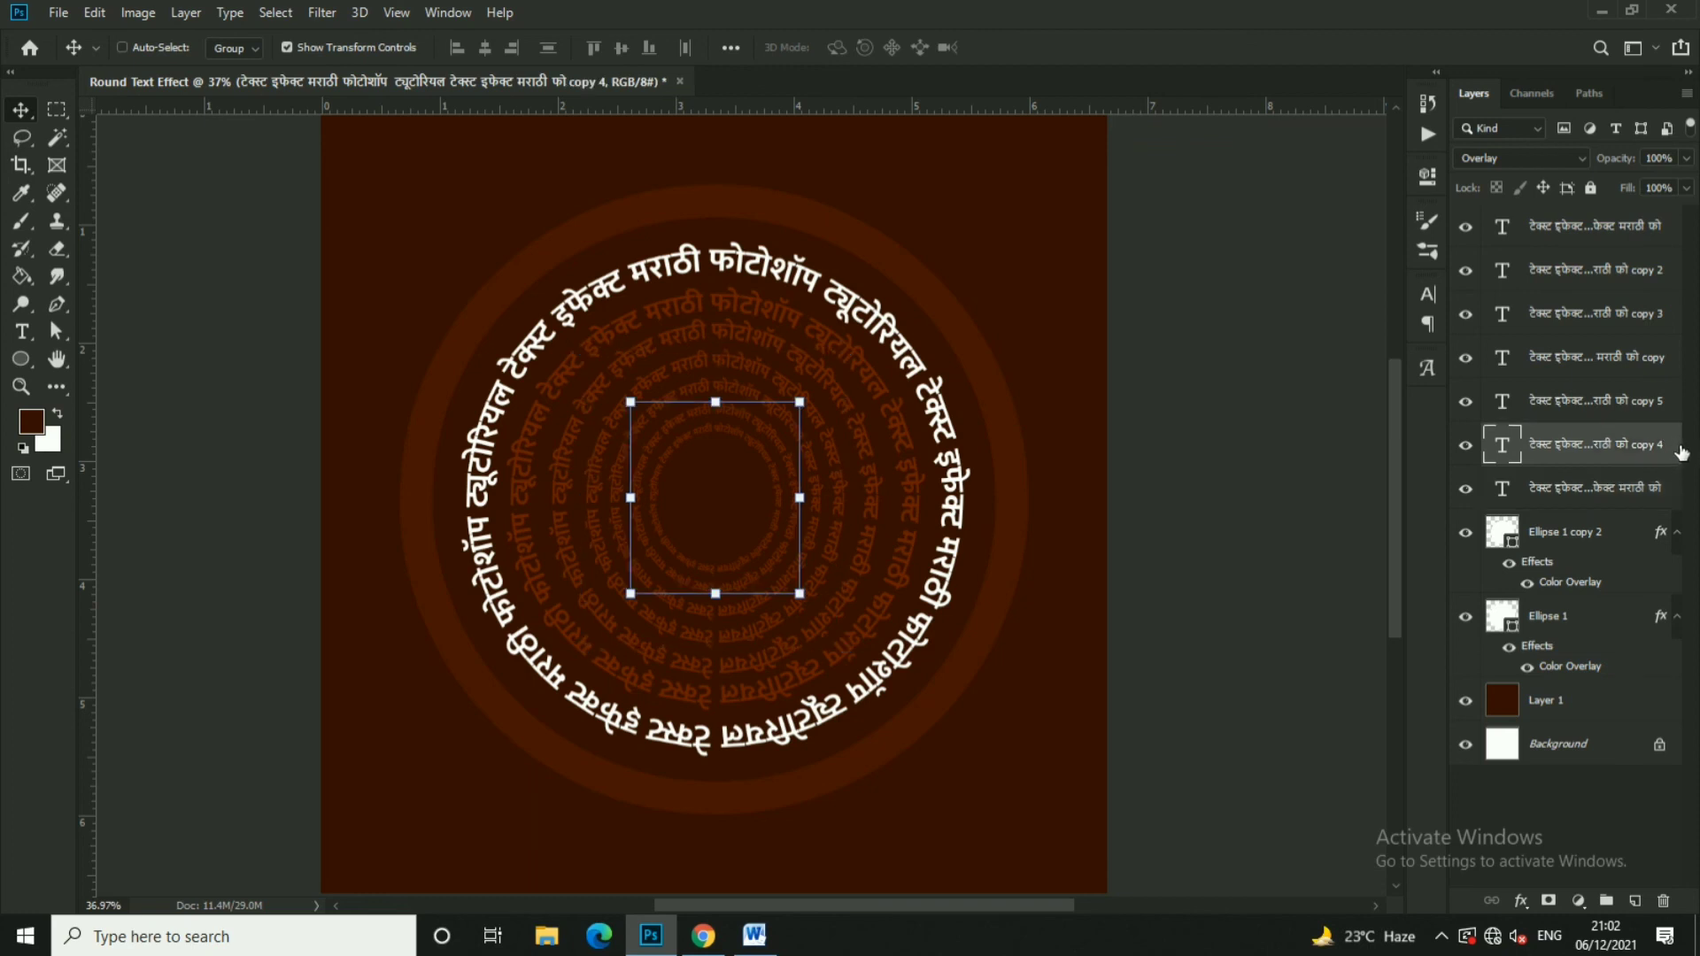
drag(1682, 453, 1635, 900)
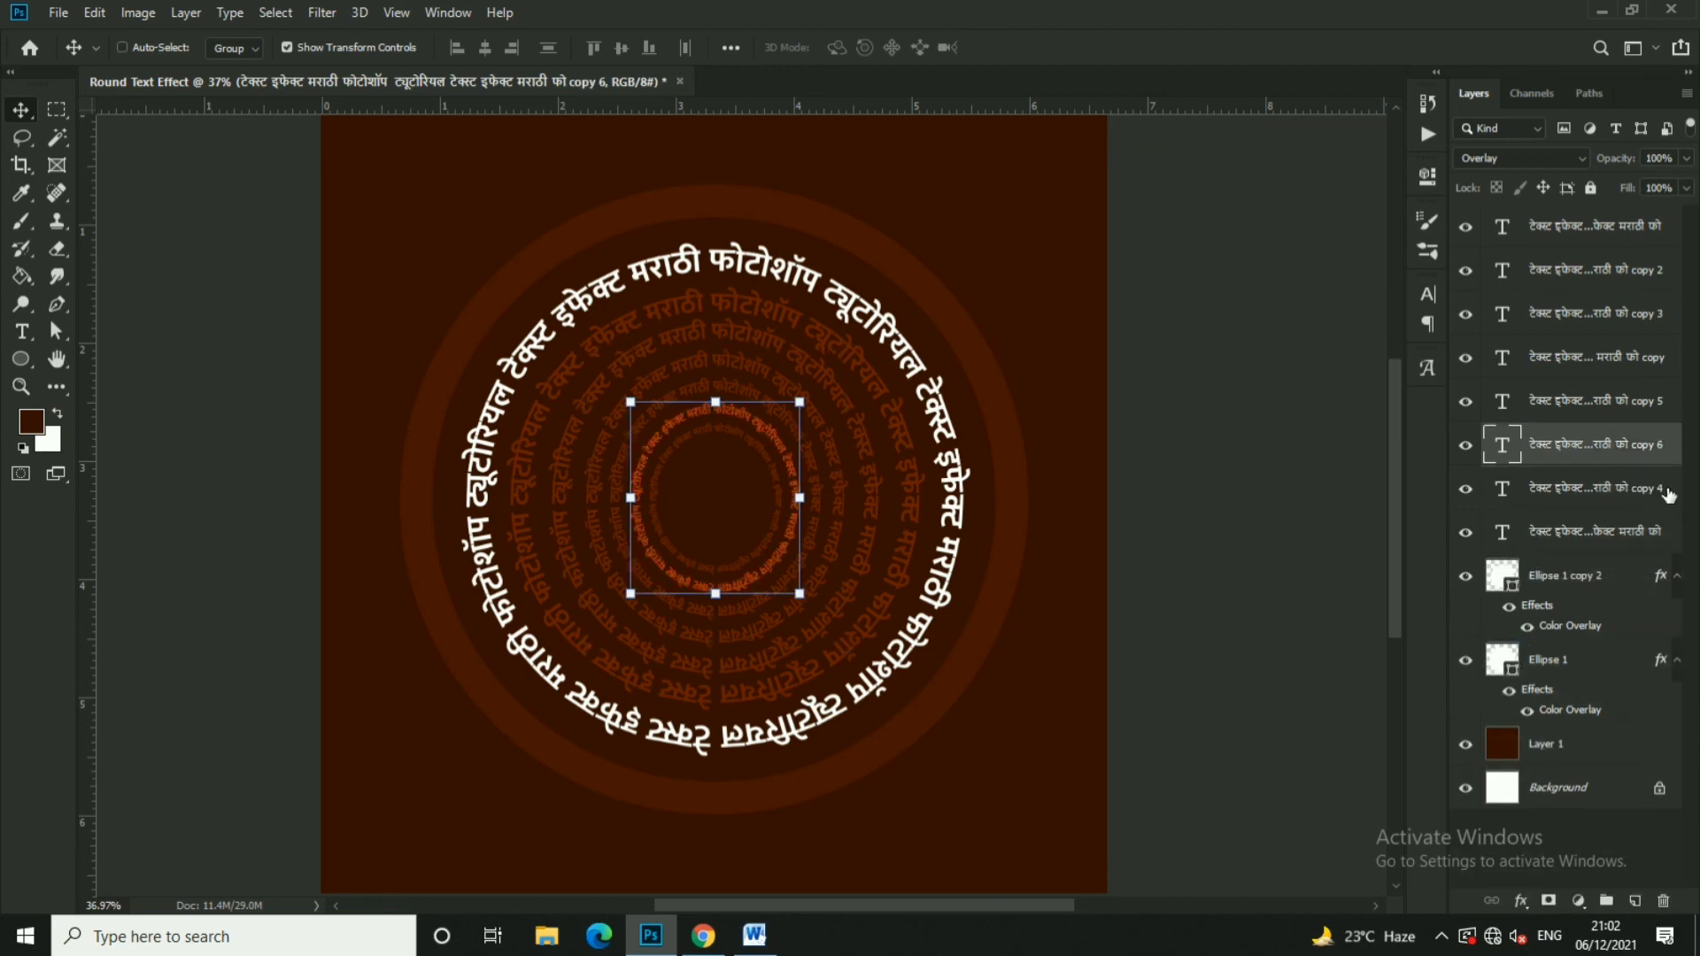
drag(1688, 505, 1682, 553)
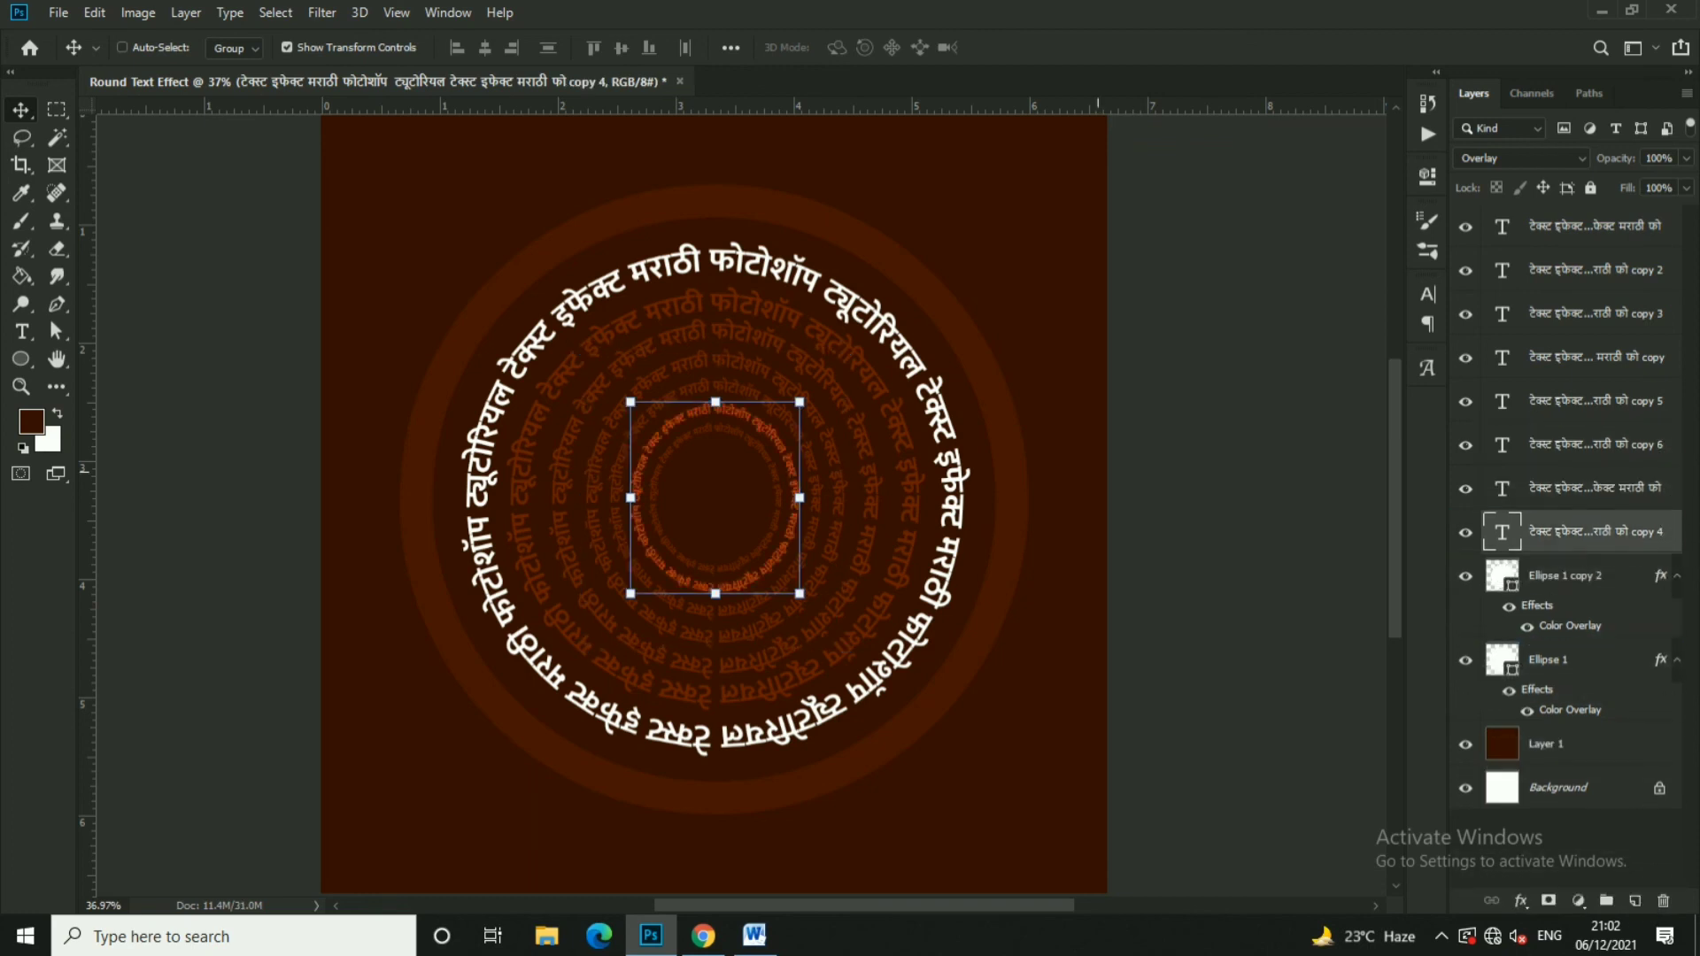
drag(800, 402, 780, 450)
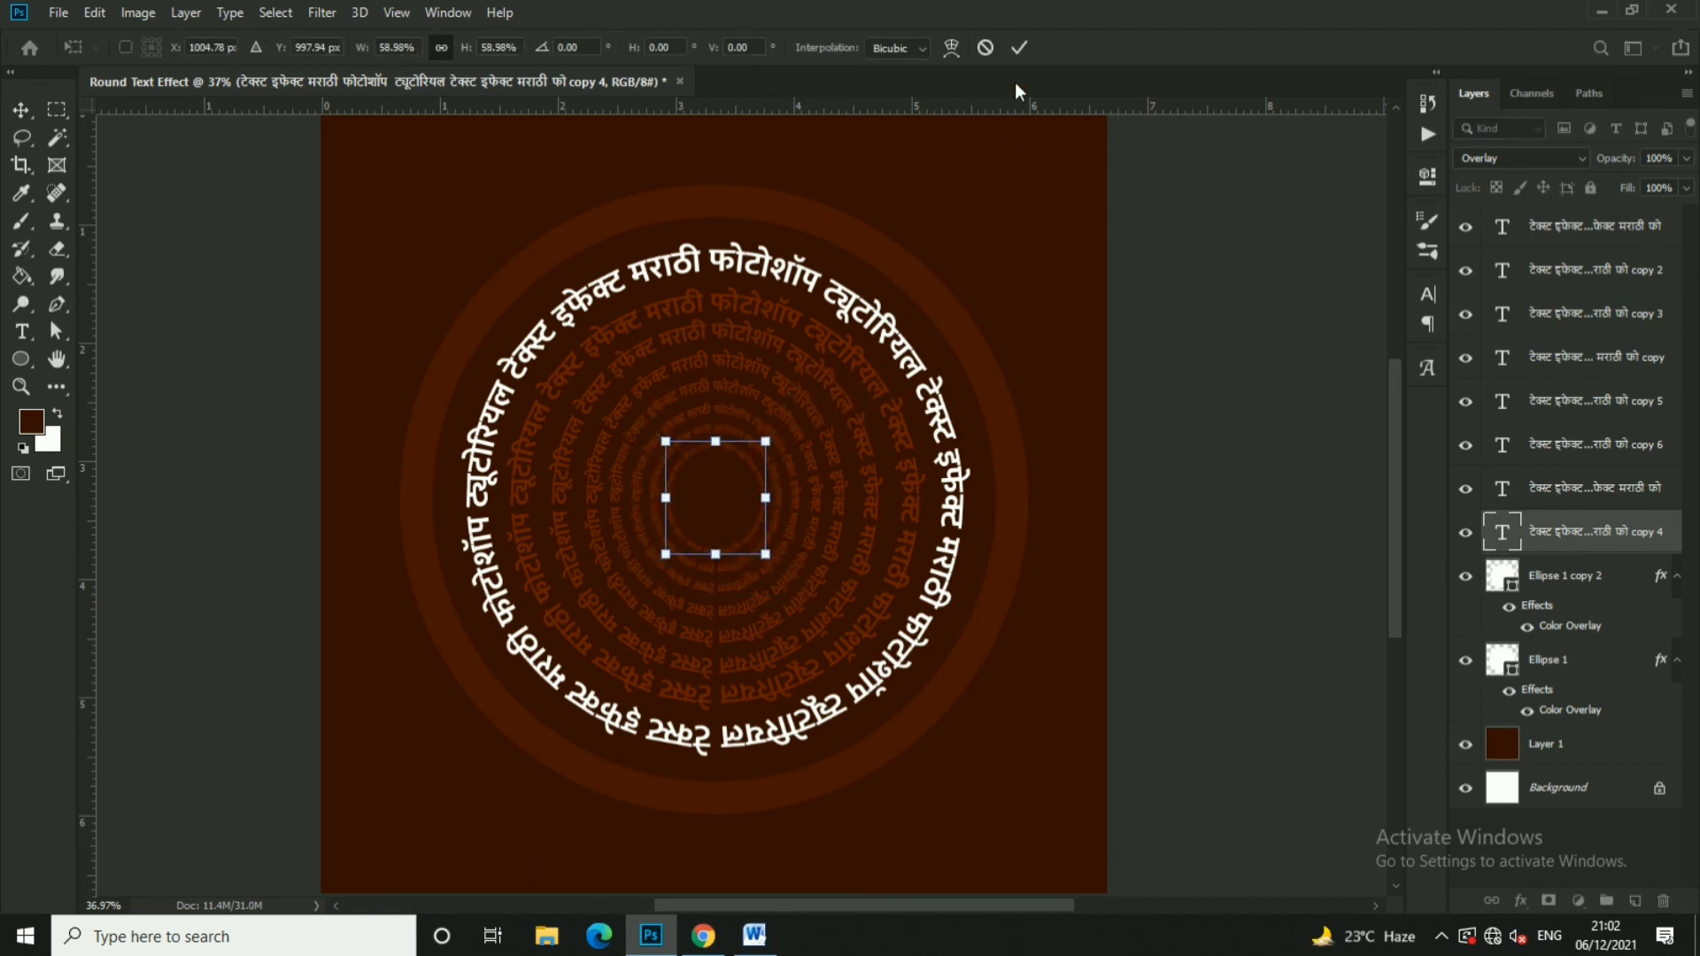
click(1167, 292)
Duplicate copy 4 once more and scale it into the smallest ring so far
scroll(929, 463, down, 2)
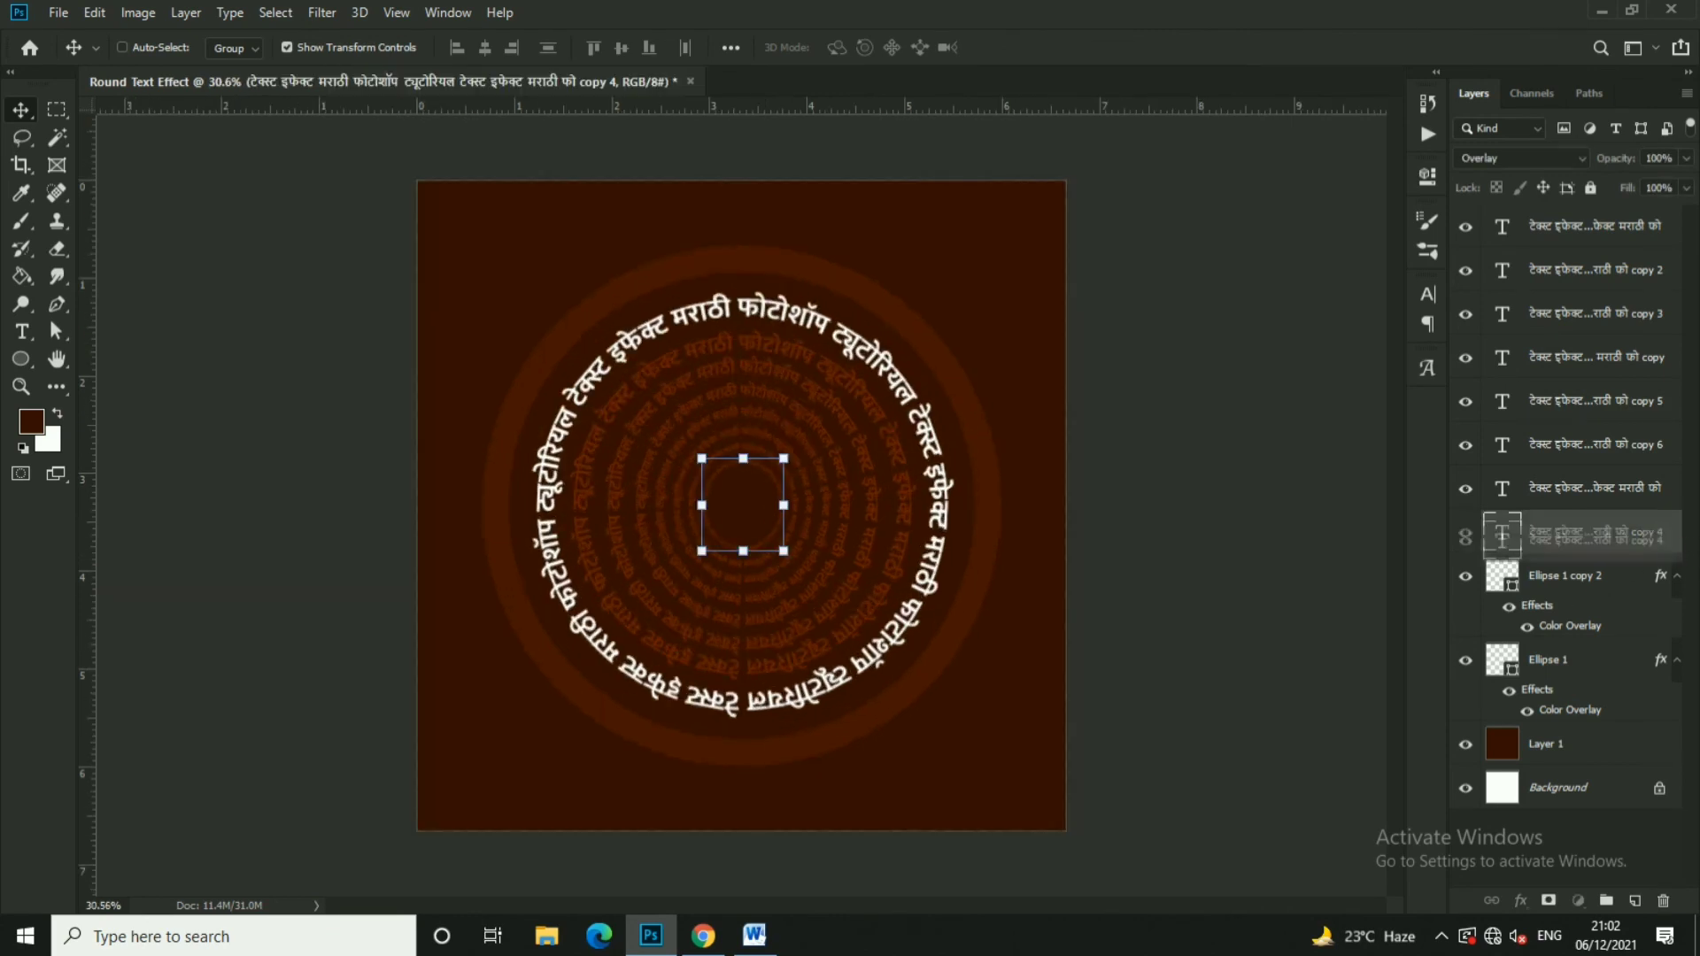
drag(1649, 555, 1644, 899)
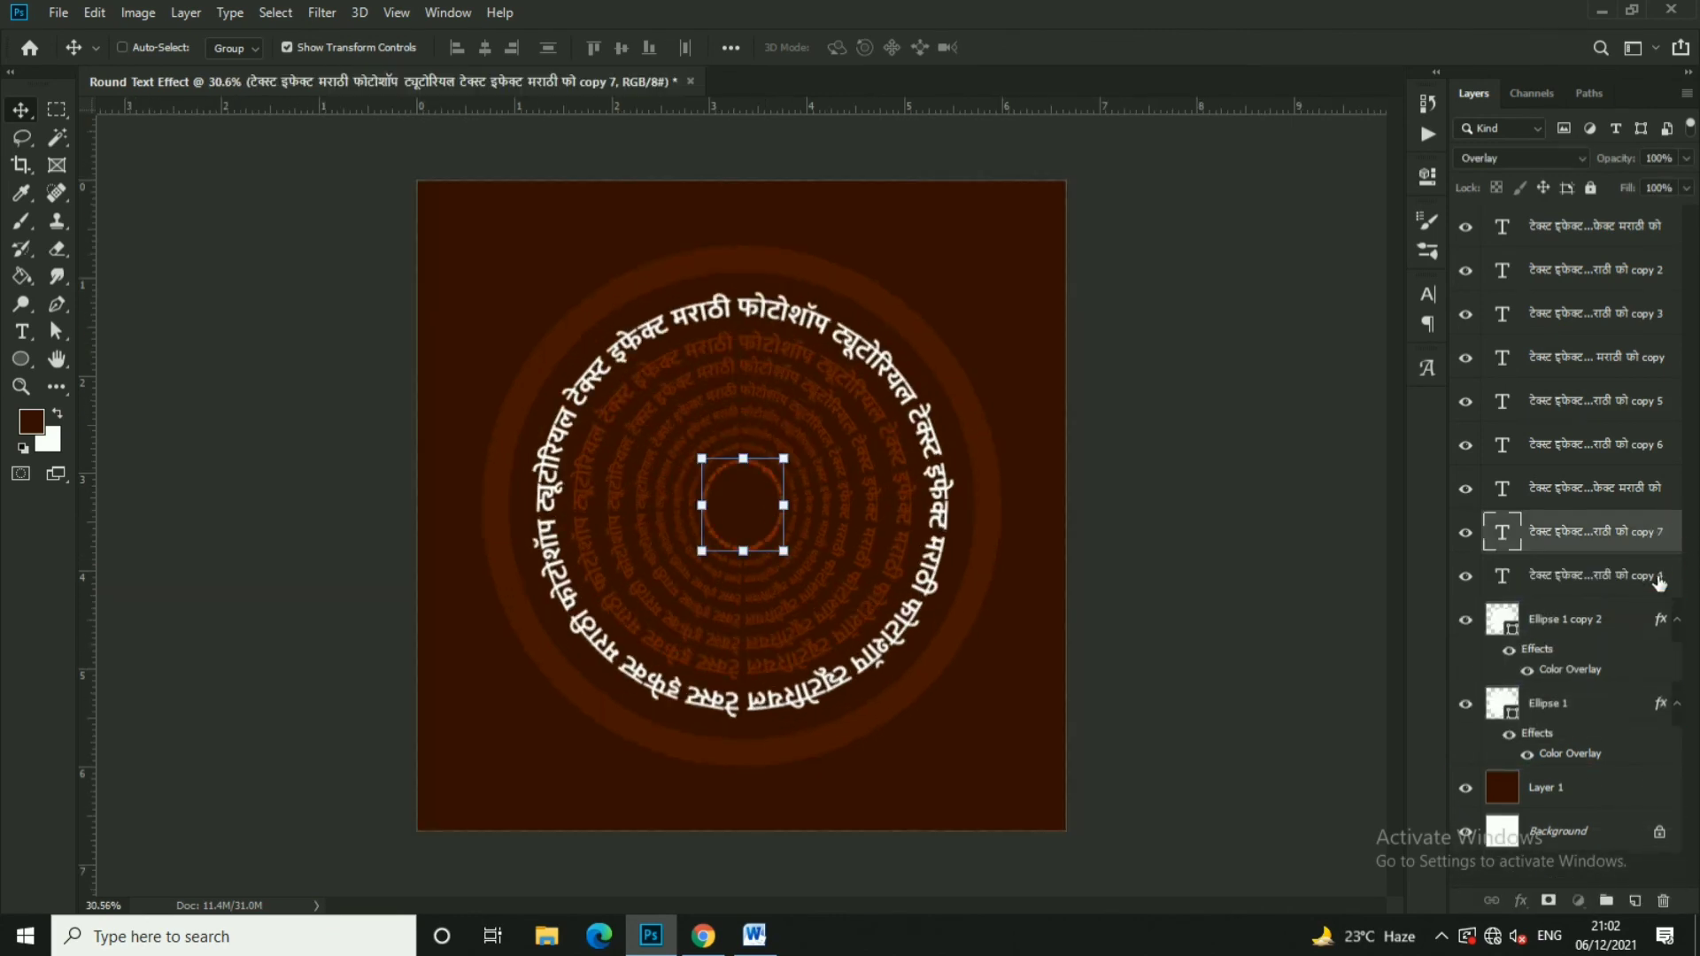
click(1659, 578)
key(ctrl+t)
drag(785, 458, 794, 478)
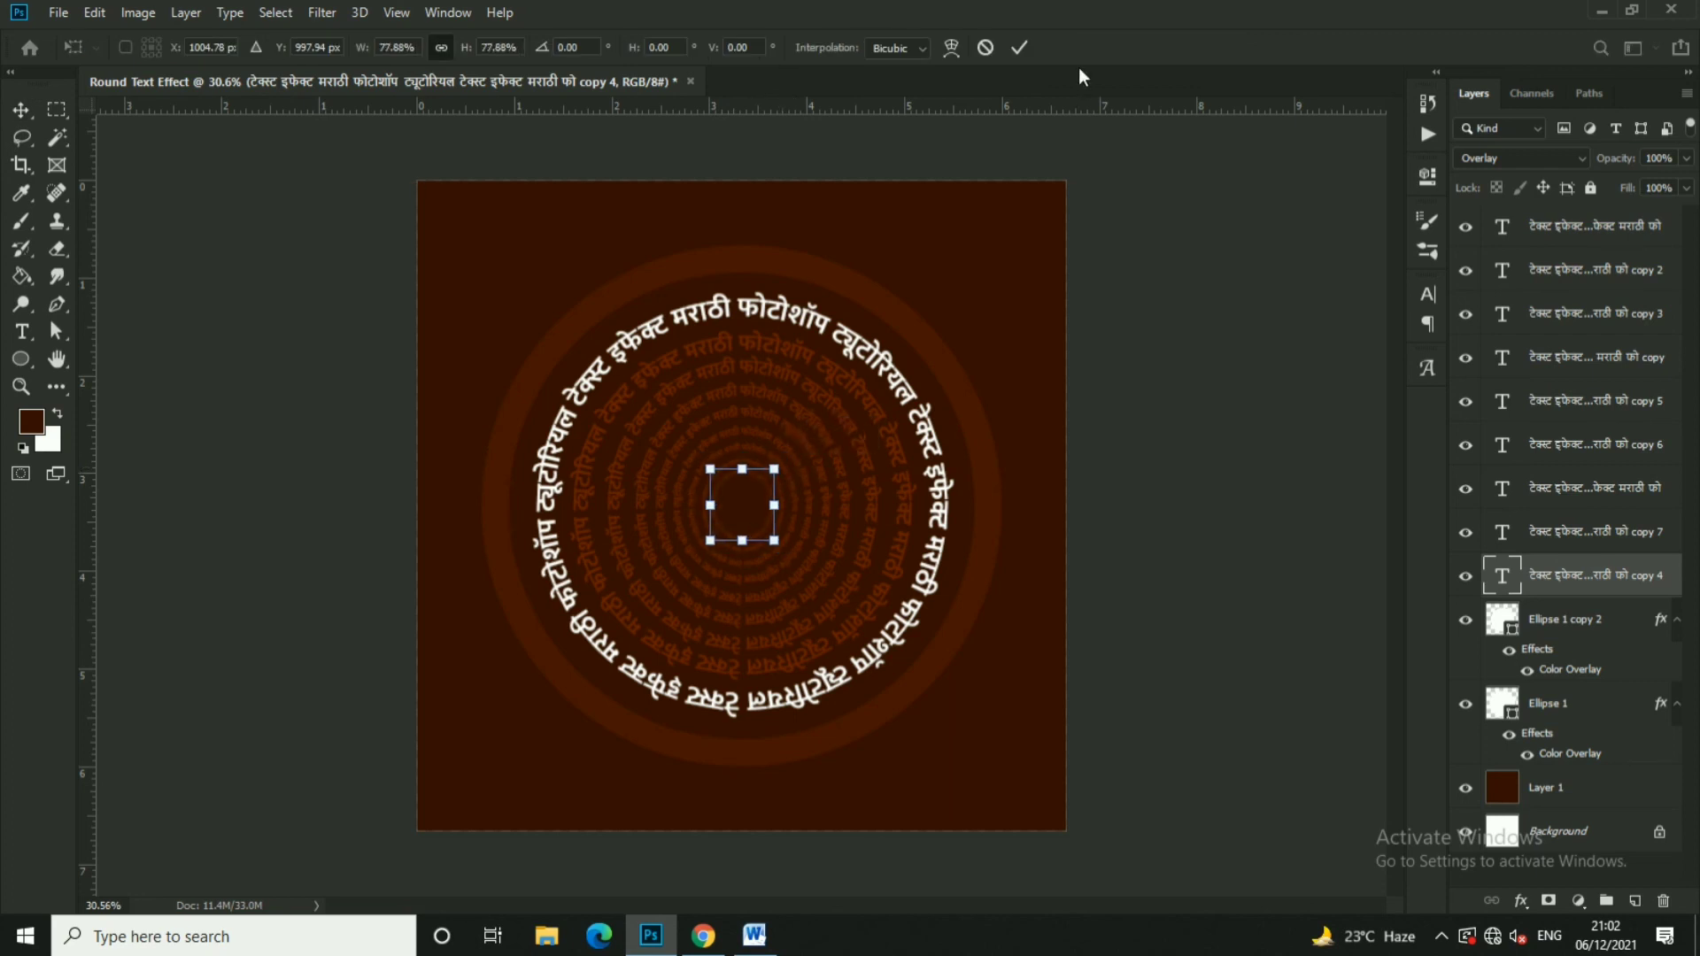
click(1019, 46)
Select the copy 4 text ring and shrink it slightly
scroll(800, 516, up, 3)
scroll(800, 516, up, 1)
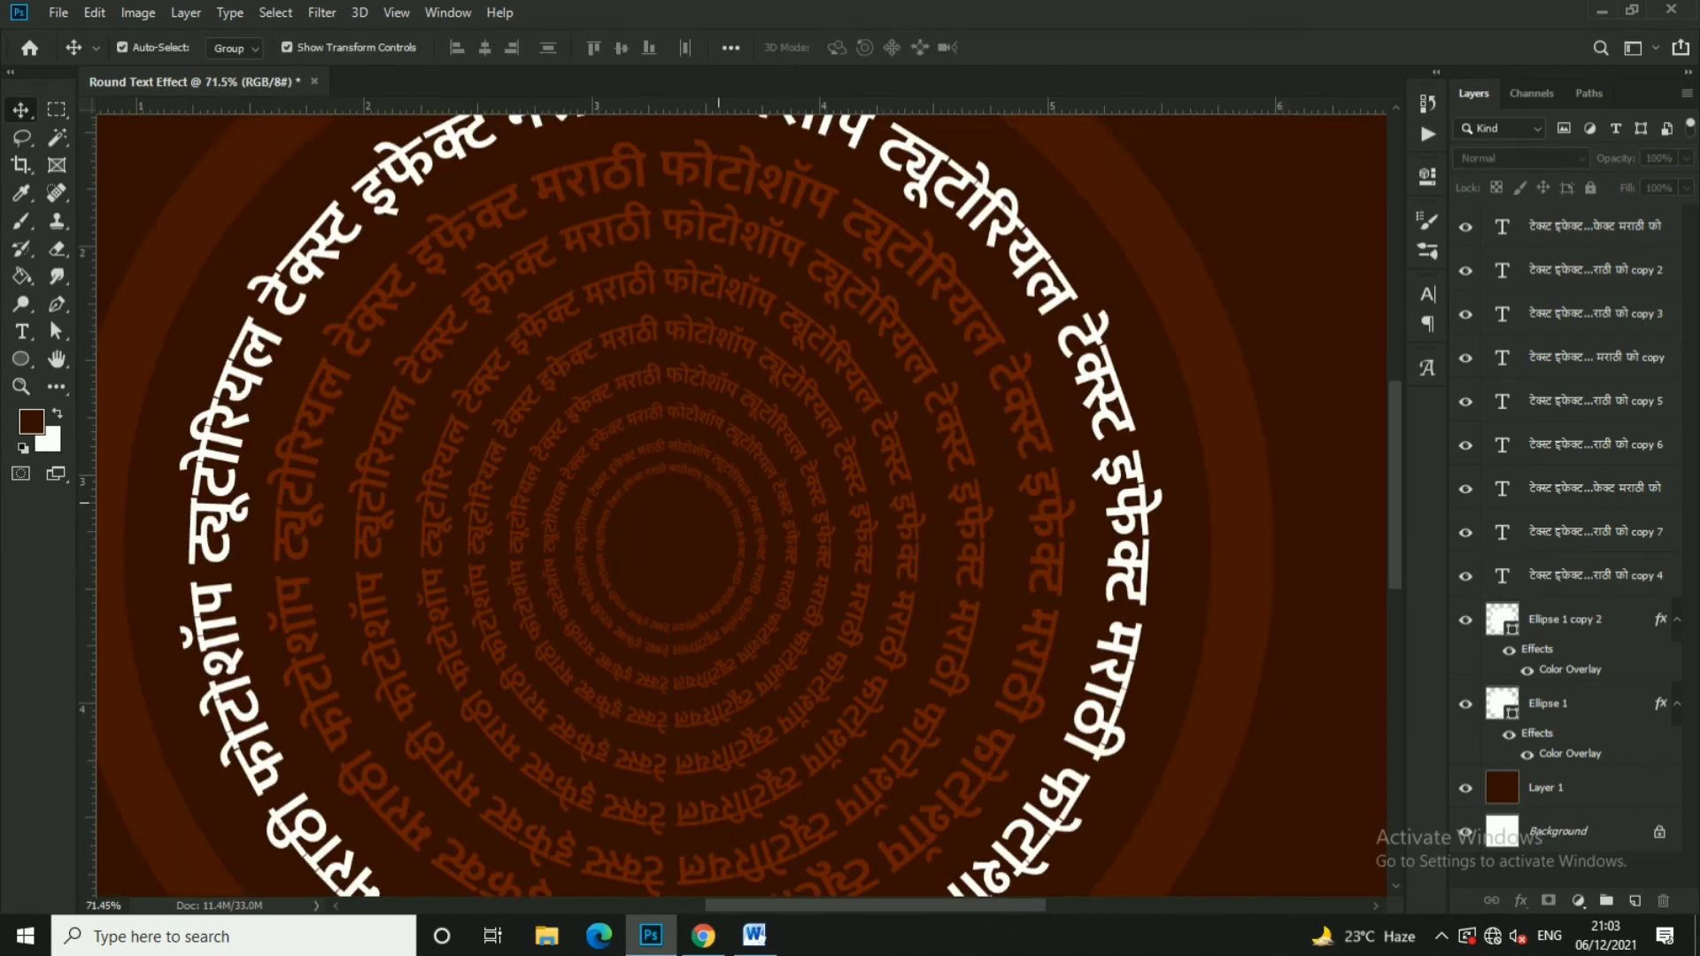
click(1585, 225)
click(1592, 580)
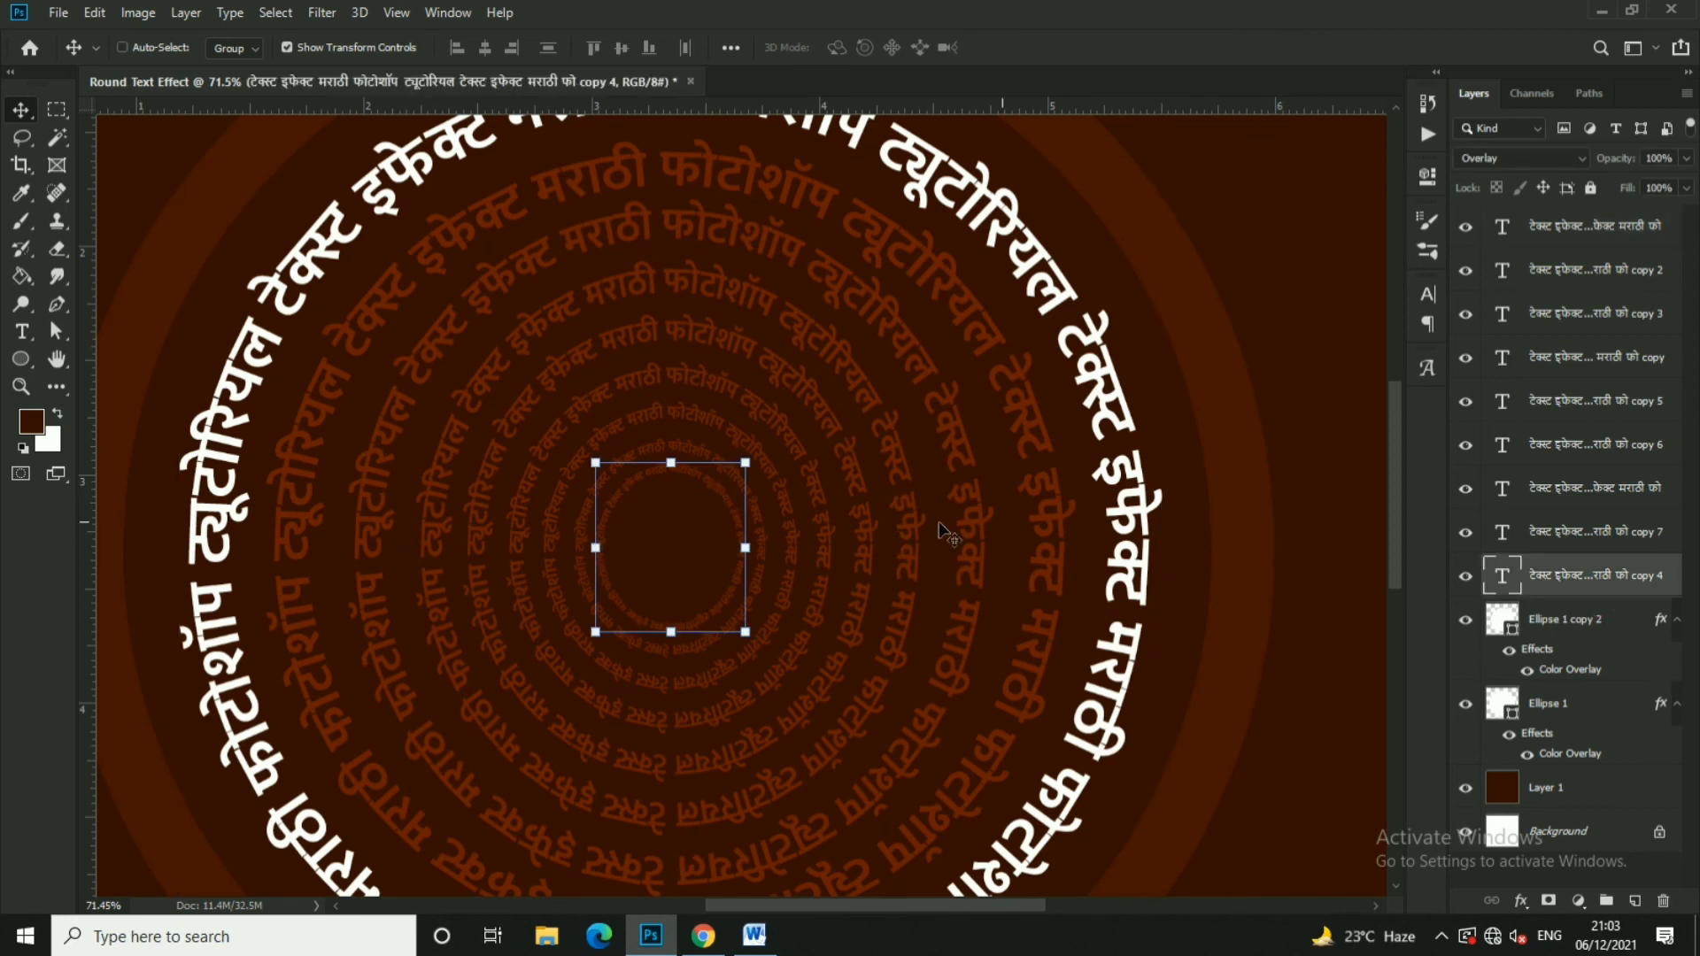
click(767, 468)
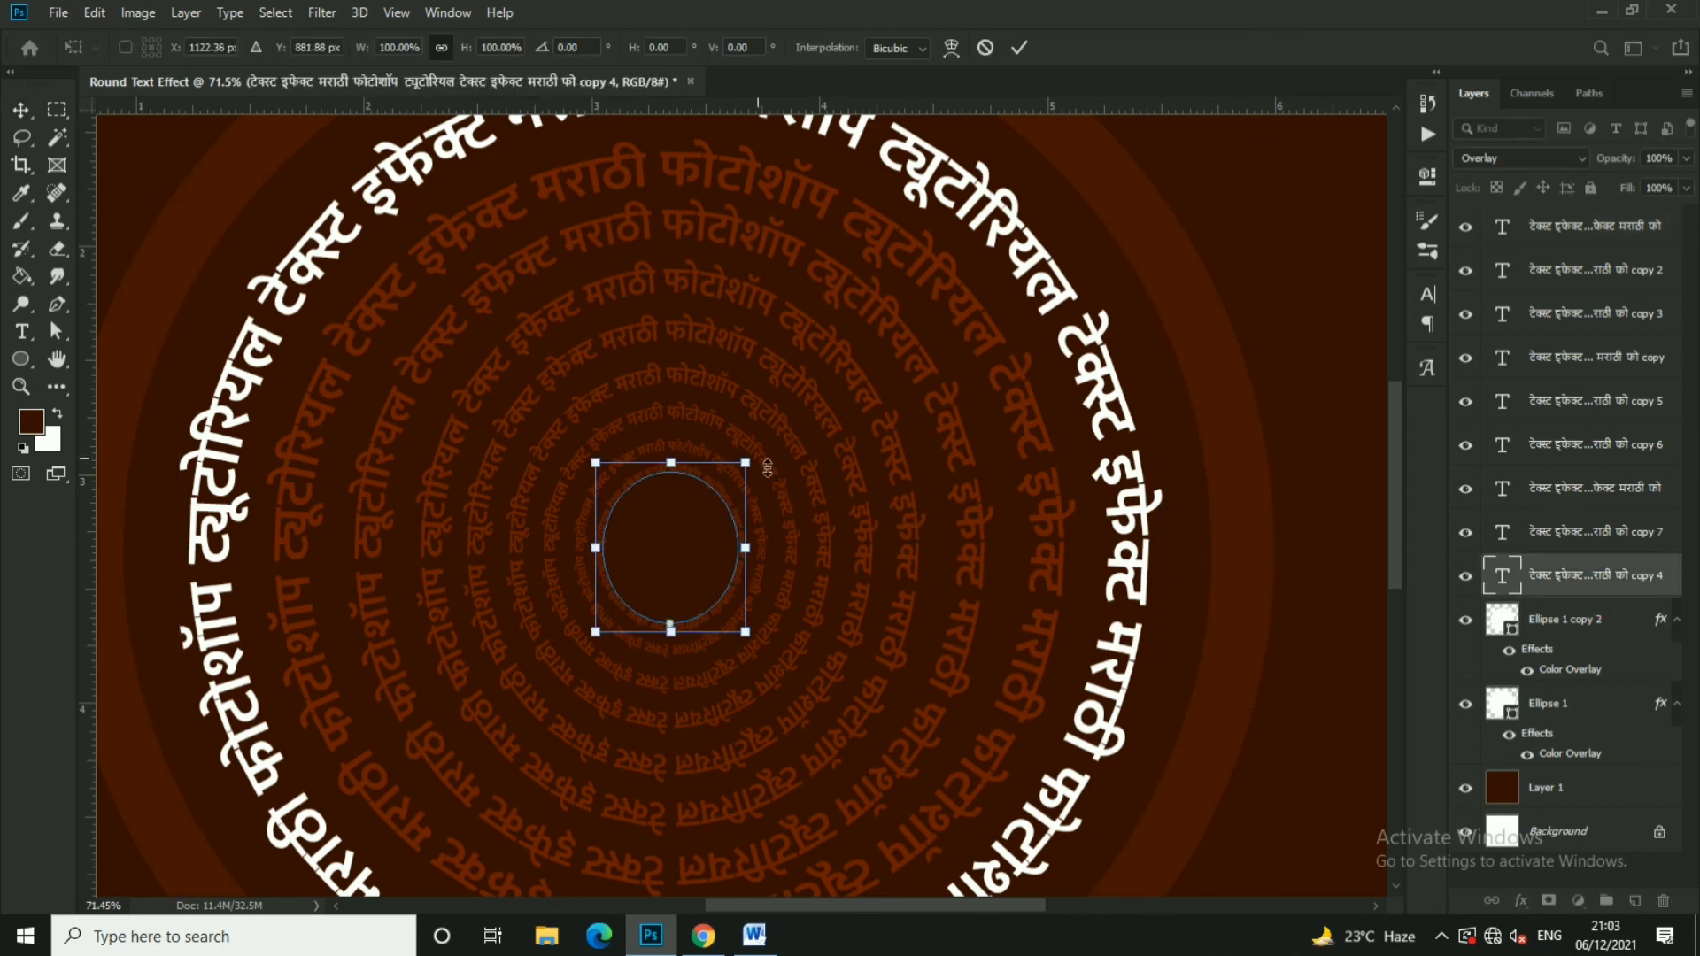
click(1019, 47)
drag(746, 462, 759, 474)
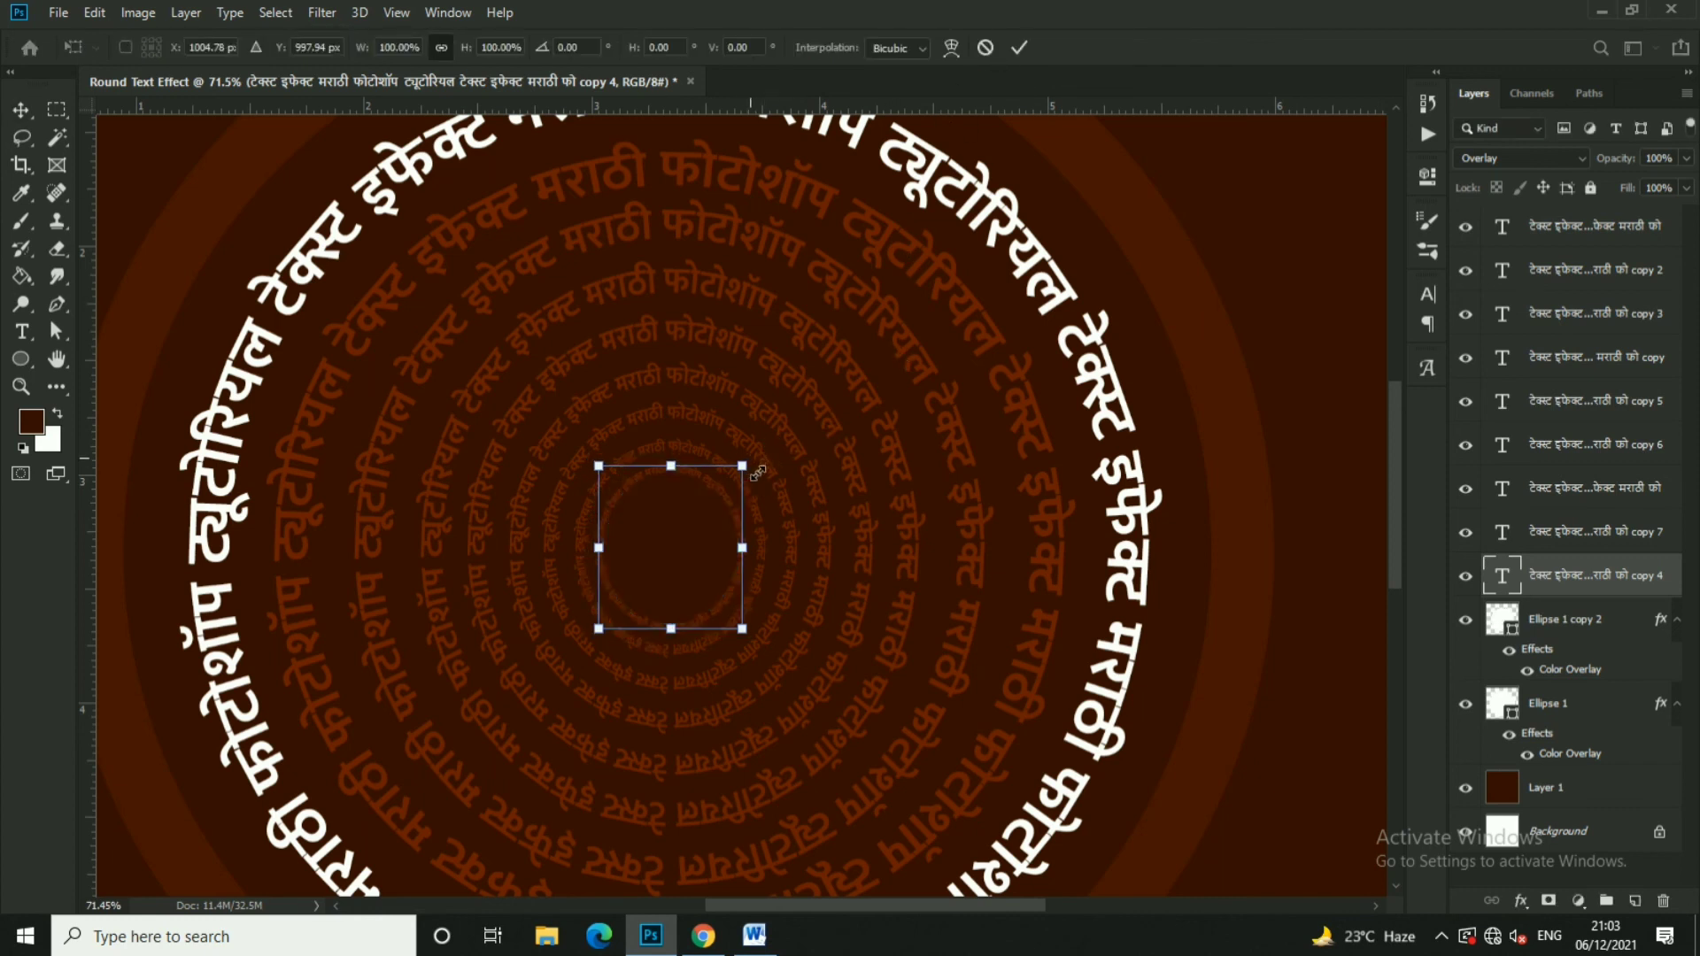
click(1020, 47)
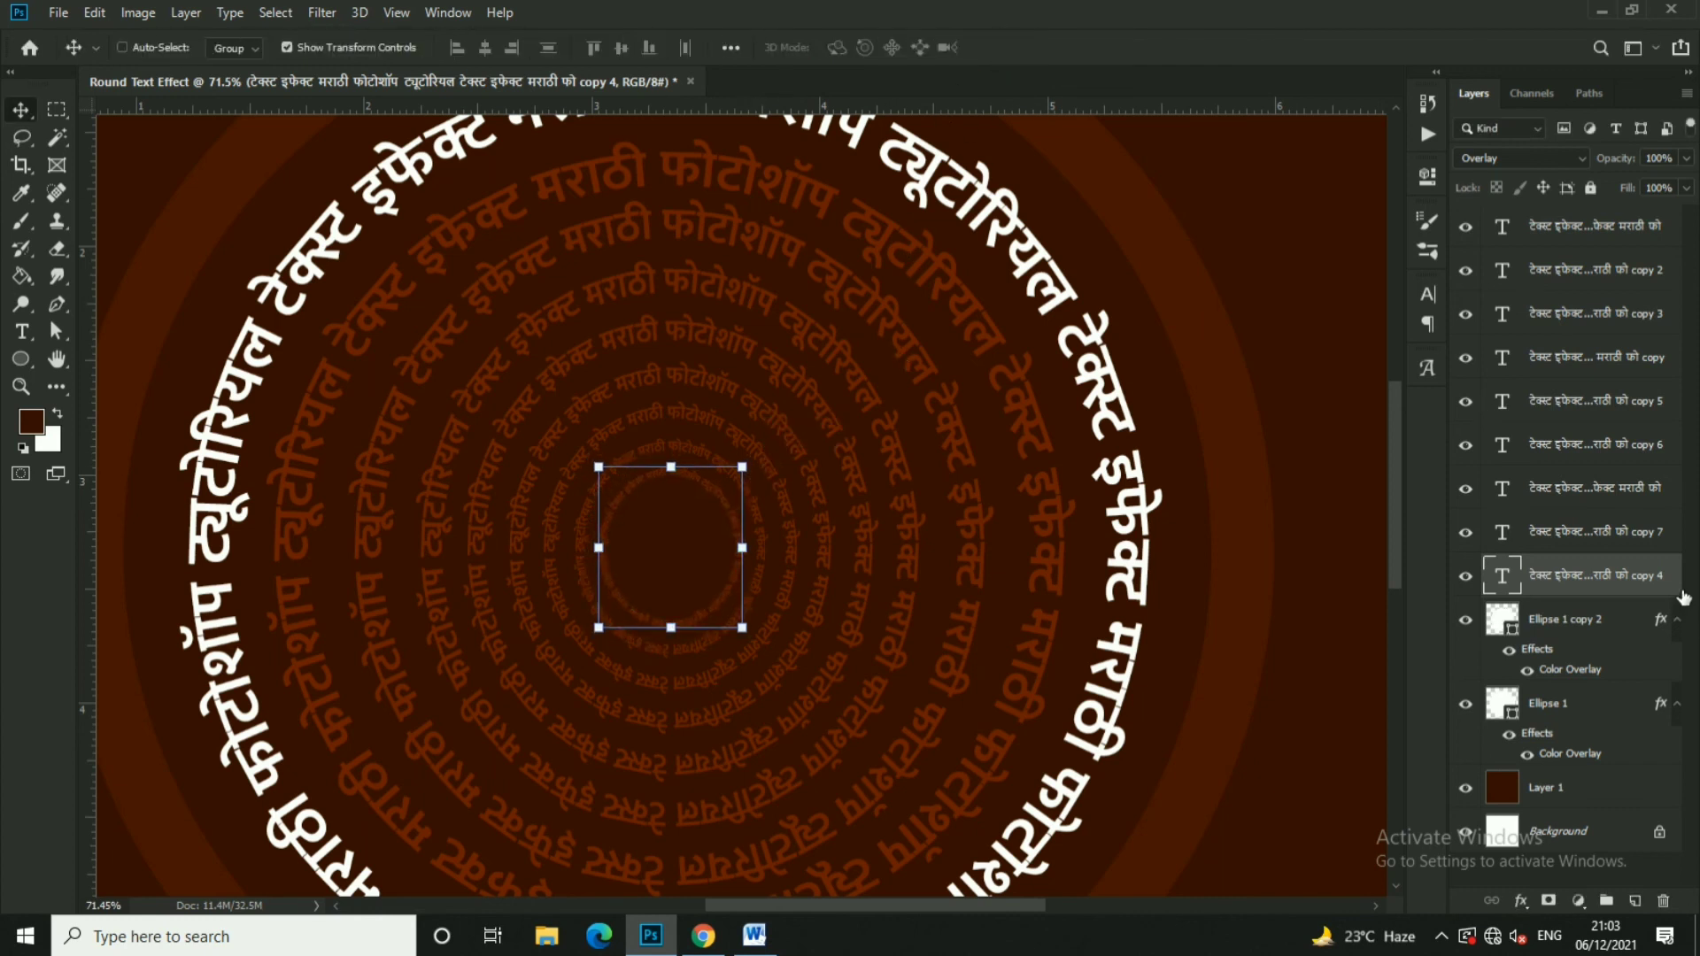
Duplicate copy 4 as copy 8 and scale copy 4 to 75.38% as the innermost ring
key(ctrl+j)
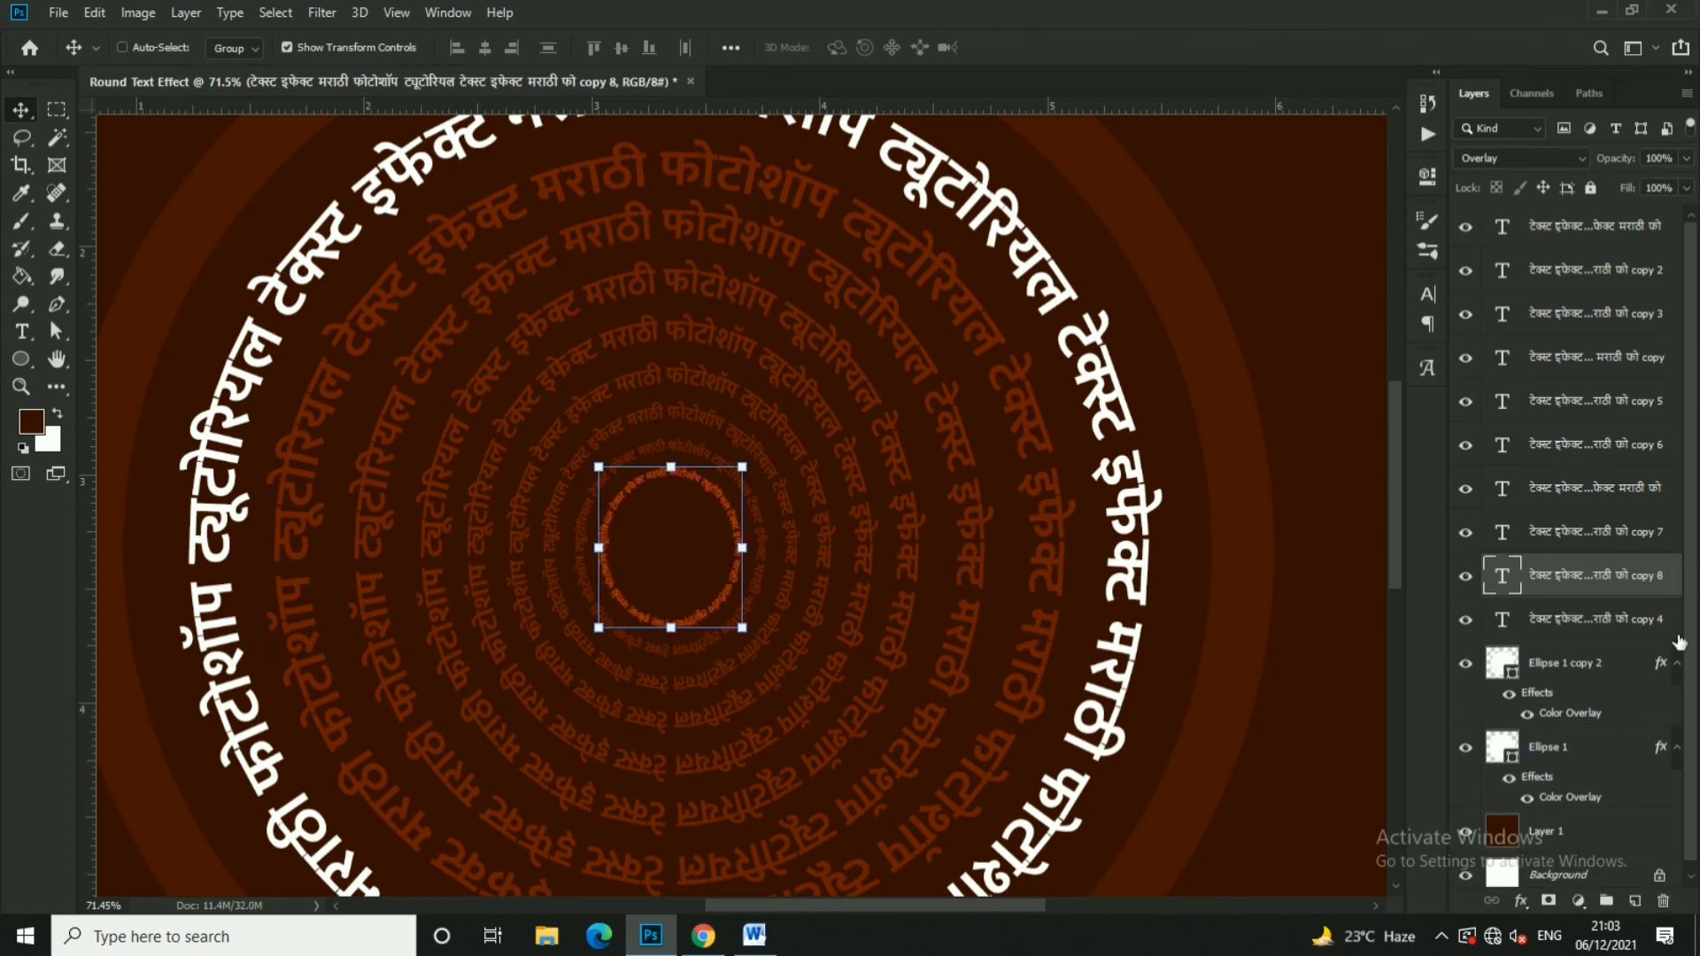
click(1673, 625)
drag(753, 478, 742, 502)
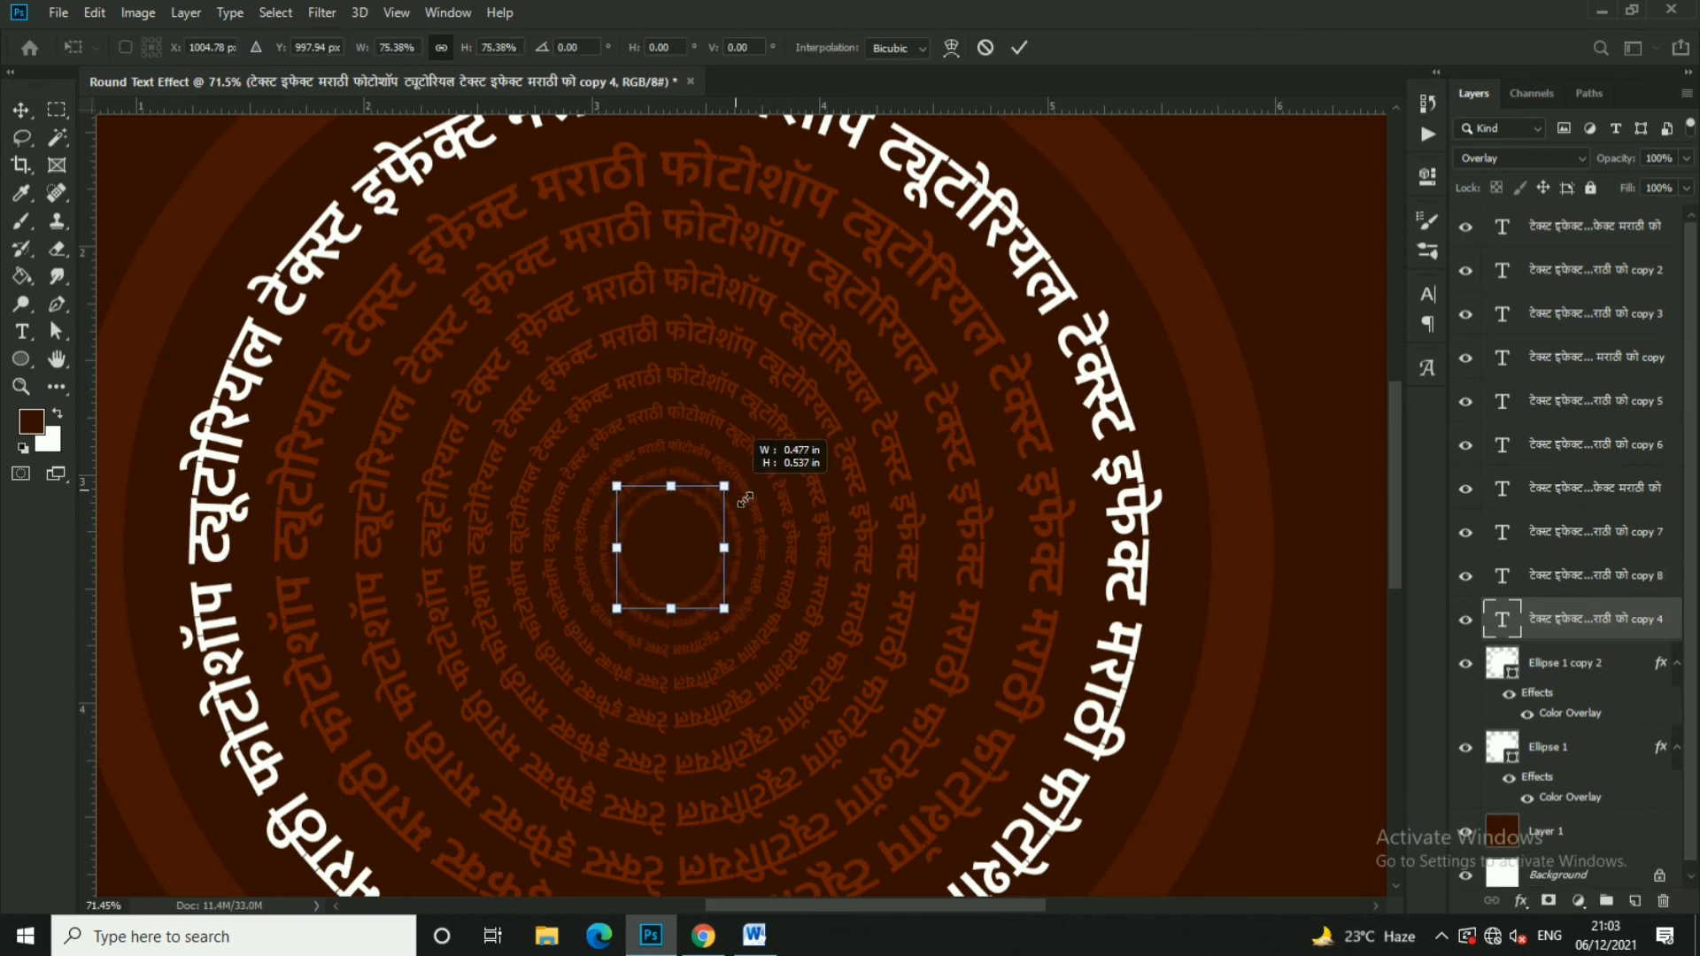
text(100)
key(Return)
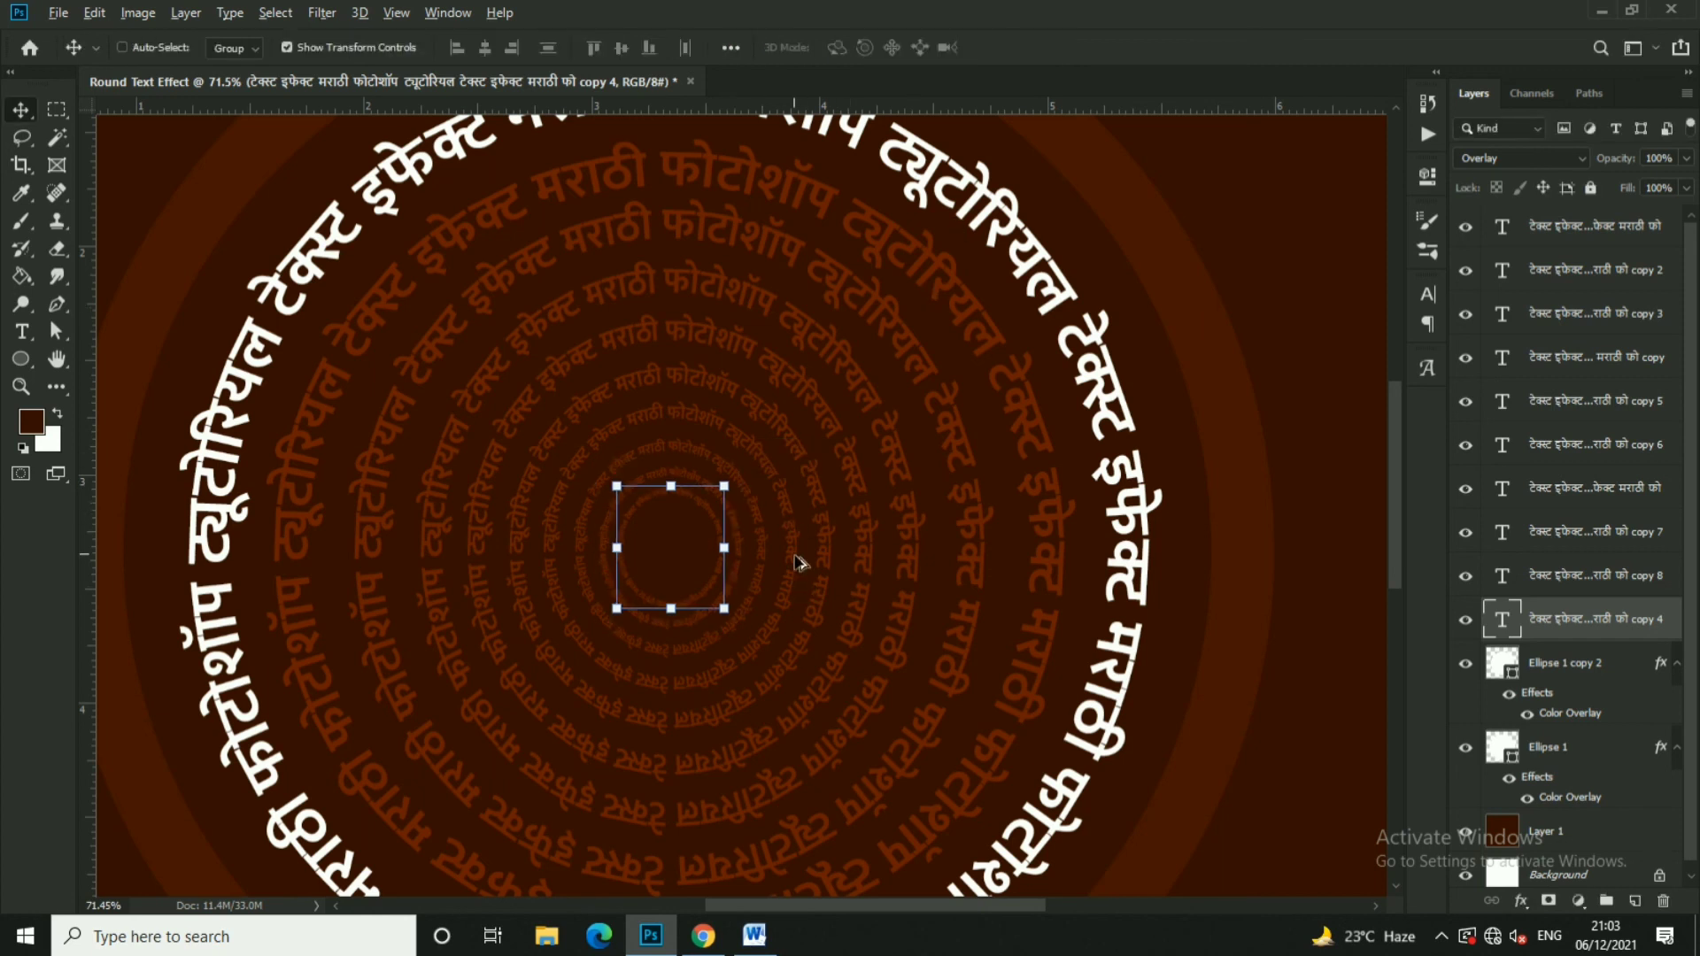
scroll(1177, 542, down, 1)
scroll(1106, 549, down, 1)
scroll(1151, 544, down, 1)
scroll(1173, 534, down, 1)
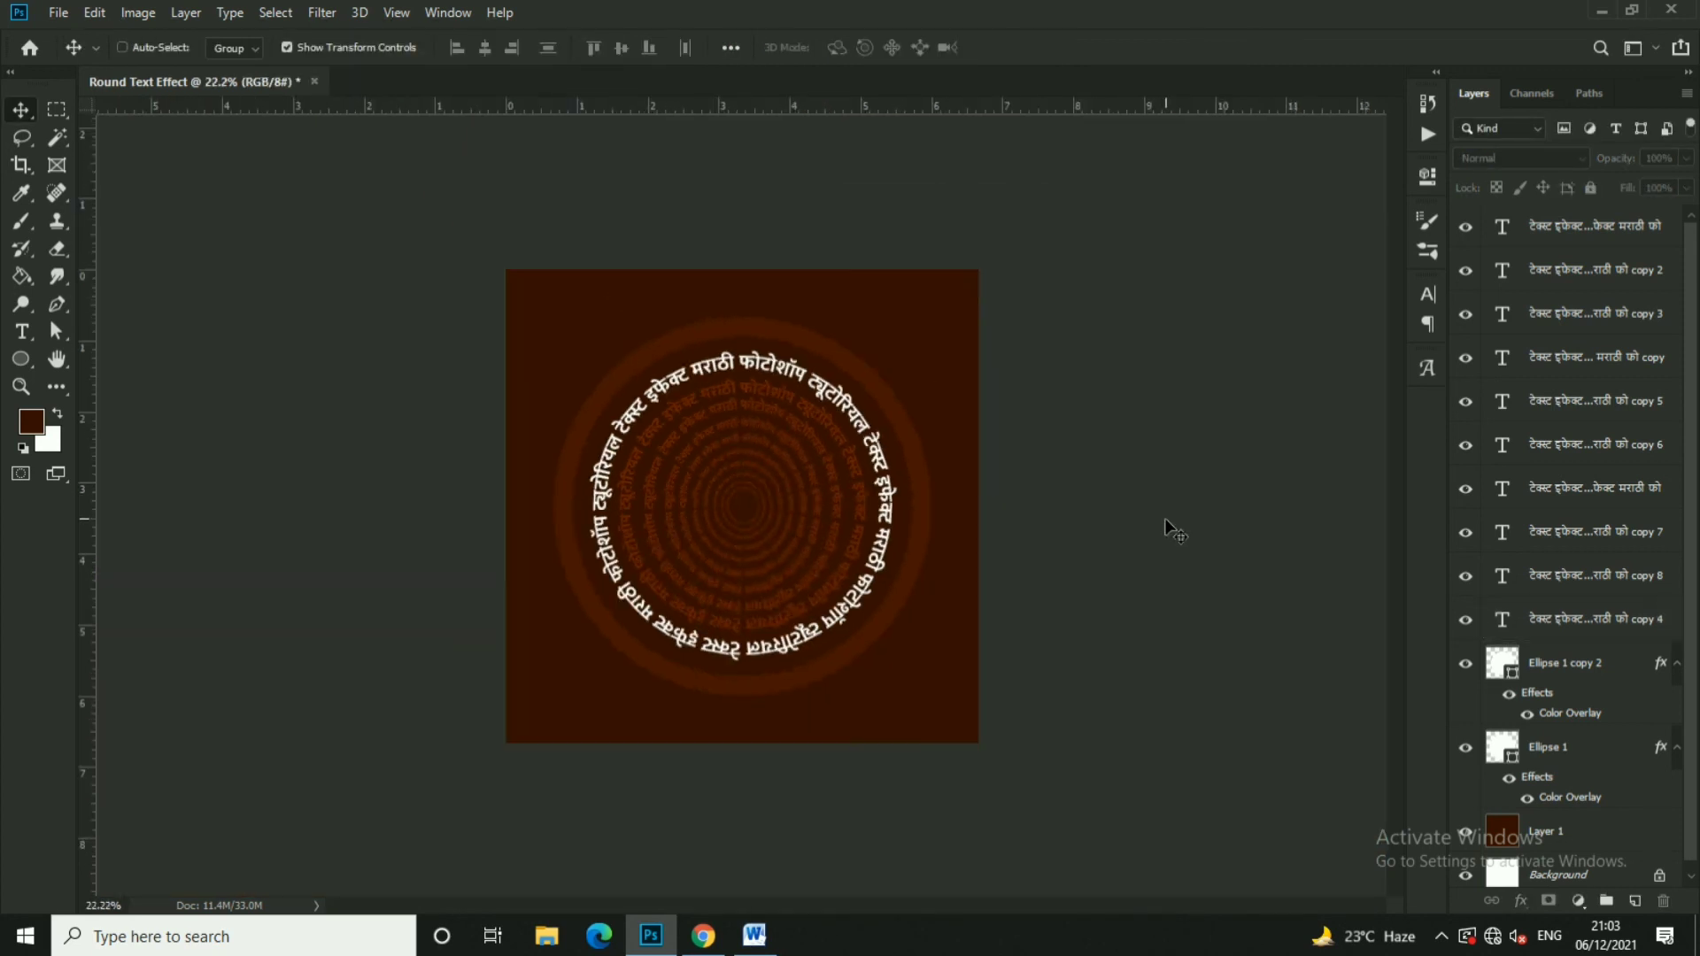
scroll(1137, 544, up, 2)
scroll(1191, 527, up, 1)
scroll(1204, 540, up, 1)
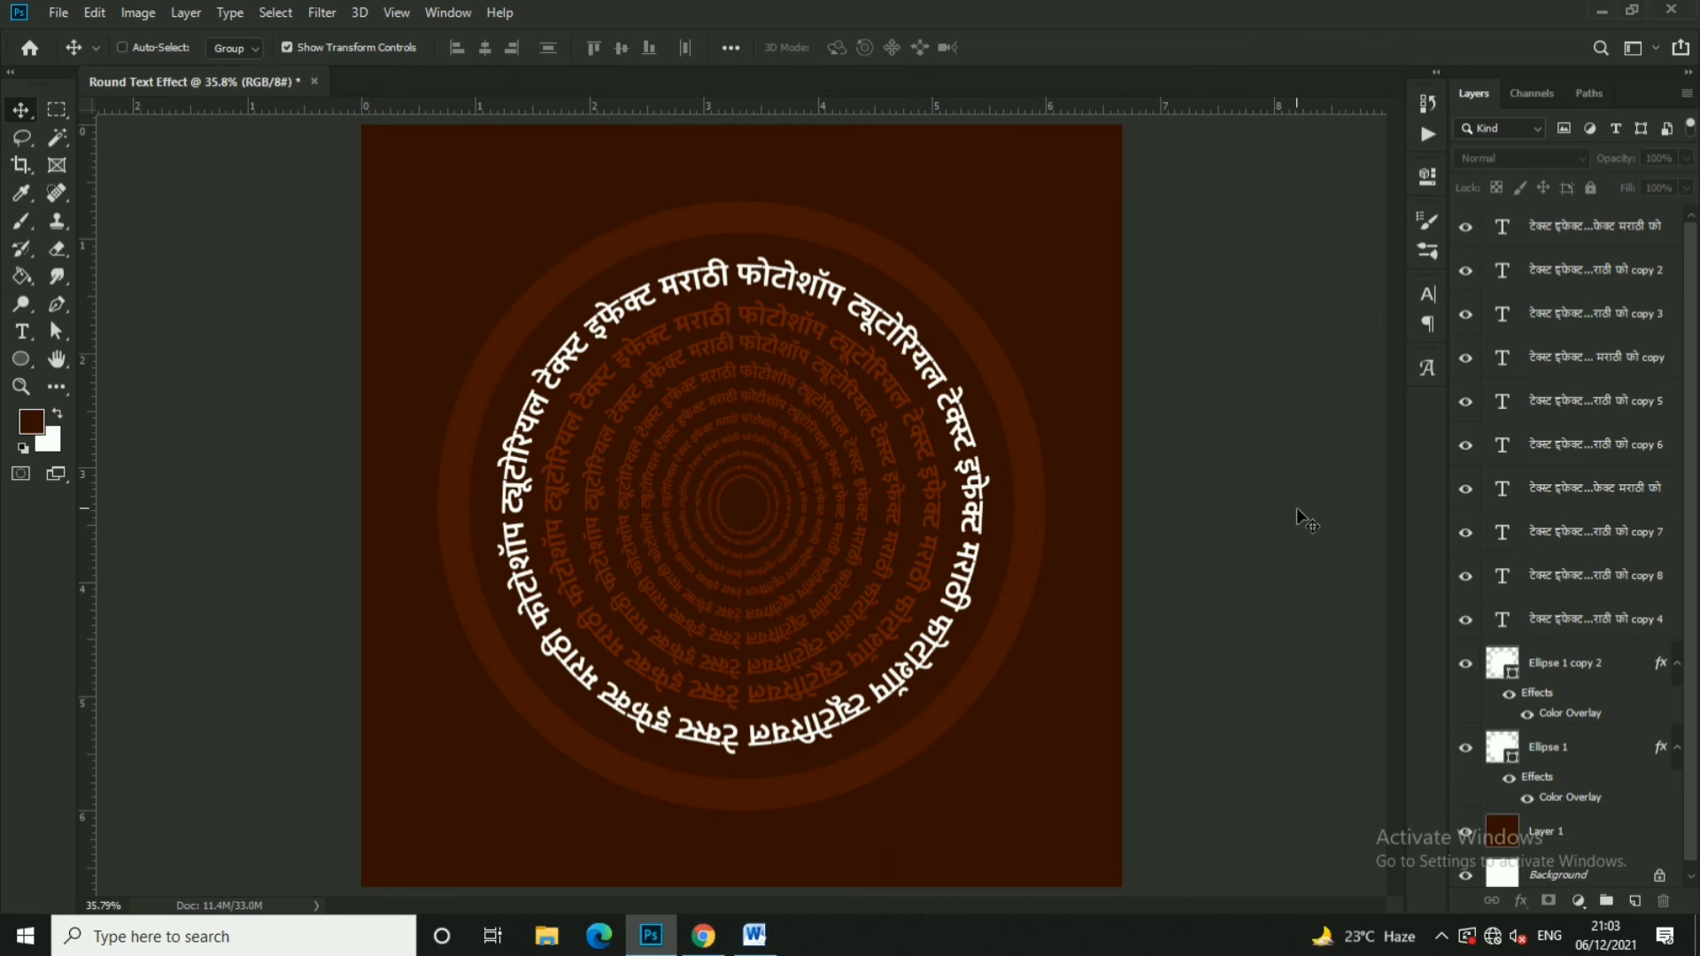